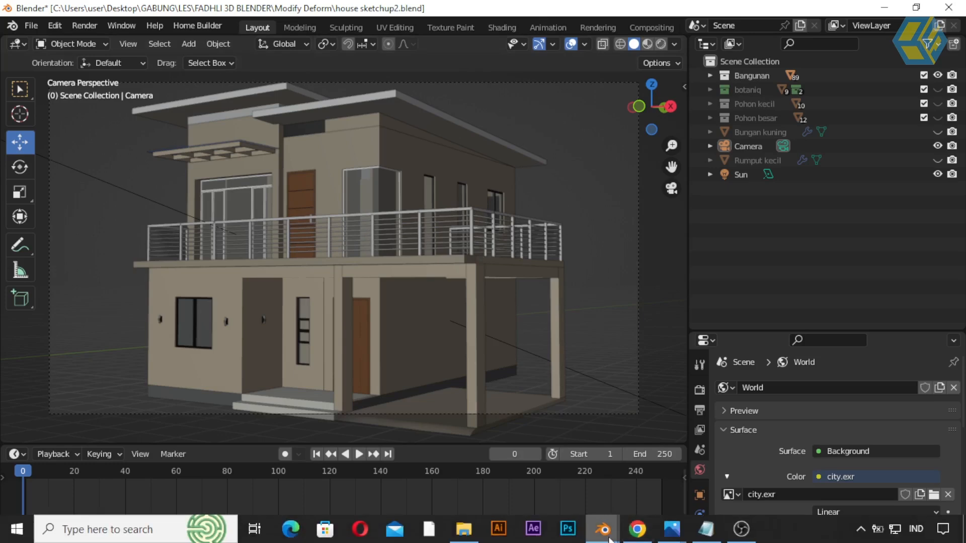
Look over the project files in the BAHAN folder and the hasil low.JPG render, returning to the Blender house scene
{"action": "left_click", "coordinate": [464, 529]}
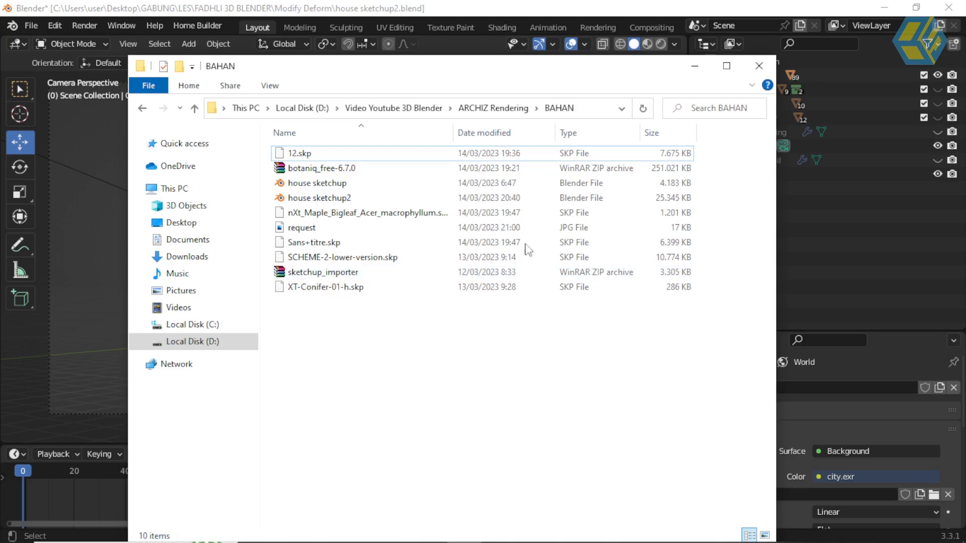
{"action": "left_click", "coordinate": [603, 13]}
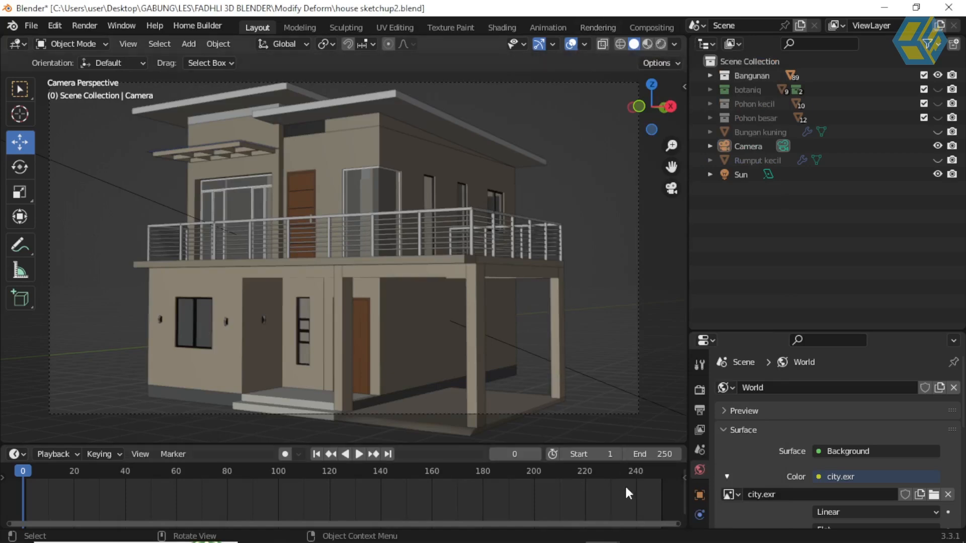
{"action": "mouse_move", "coordinate": [642, 542]}
{"action": "mouse_move", "coordinate": [677, 538]}
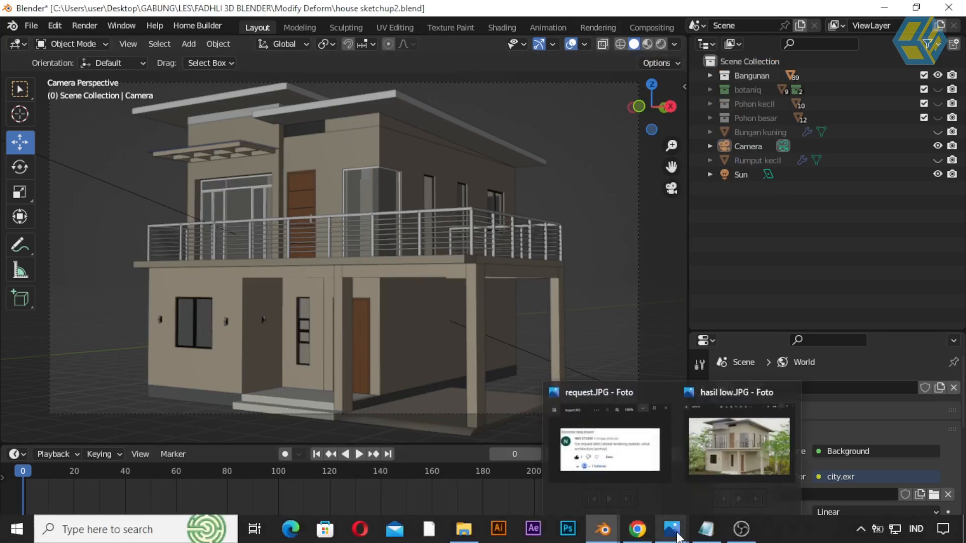
{"action": "left_click", "coordinate": [742, 450]}
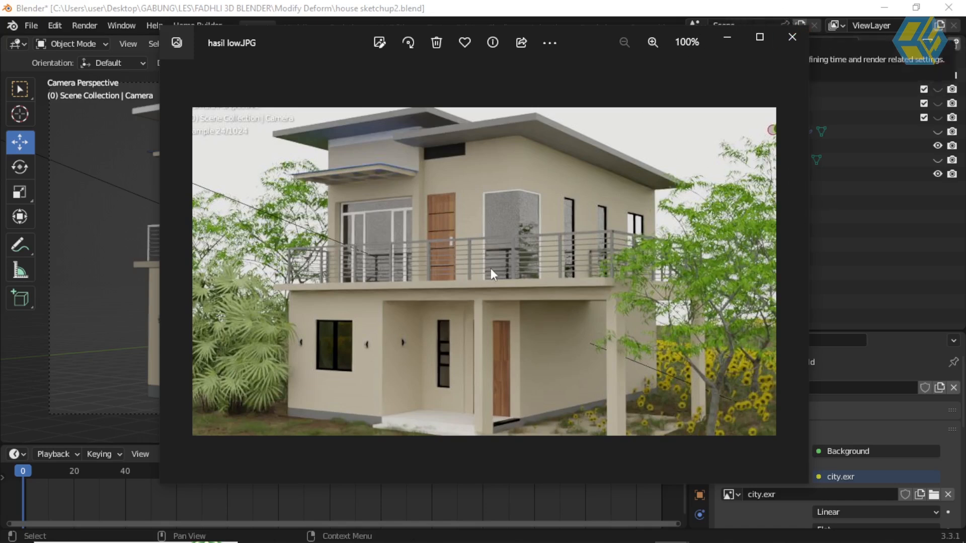
{"action": "left_click", "coordinate": [704, 9]}
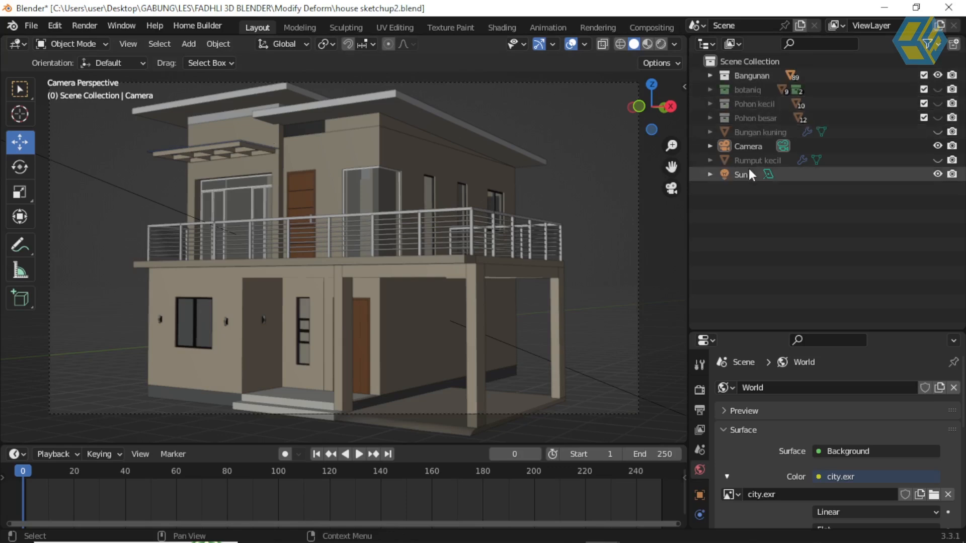
Bring up the hasil low.JPG render again and move its window over the Blender viewport, clear of the scene's object list
{"action": "mouse_move", "coordinate": [583, 531]}
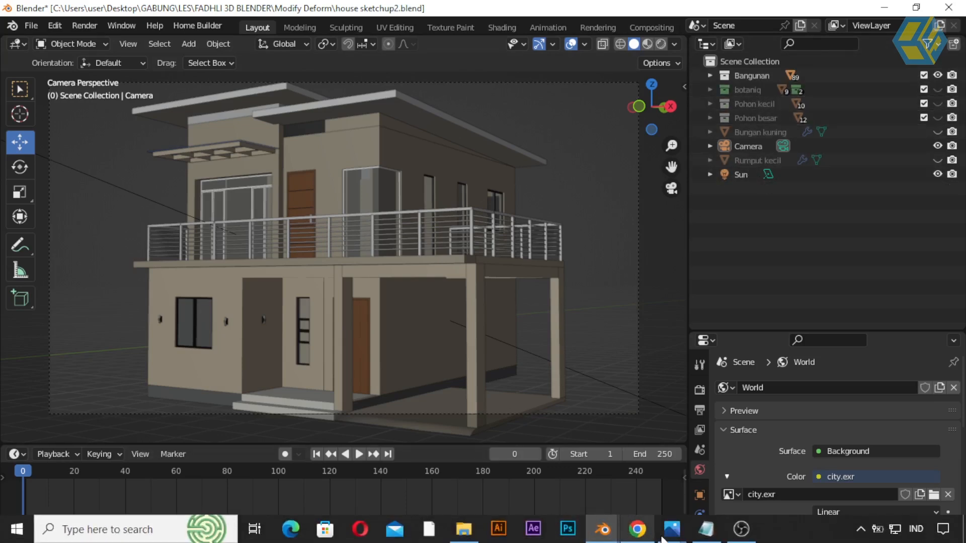
{"action": "mouse_move", "coordinate": [672, 529]}
{"action": "left_click", "coordinate": [711, 454]}
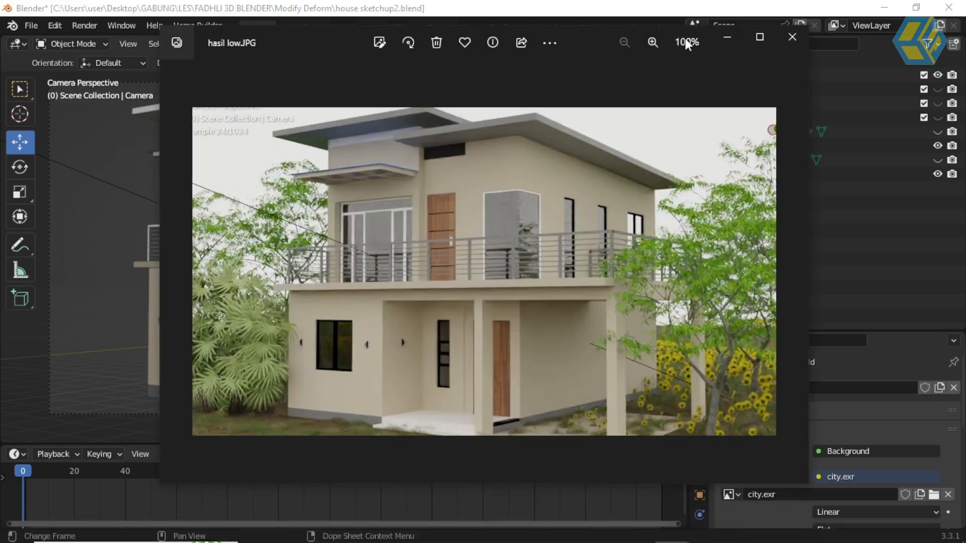
{"action": "left_click_drag", "start_coordinate": [594, 32], "coordinate": [472, 47]}
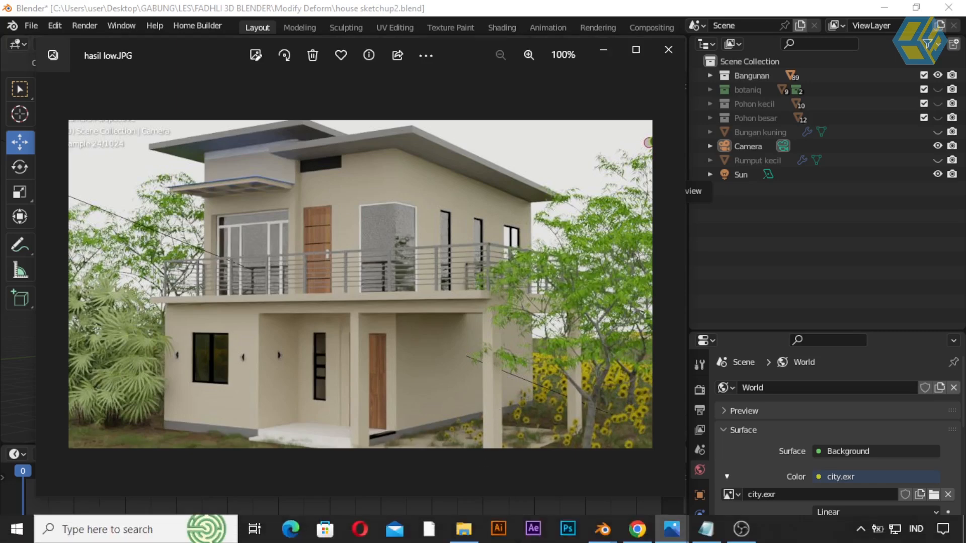
Switch to Chrome and examine the Tree Library Botaniq Trees+Plants page on Gumroad, including its full, lite and free versions
{"action": "left_click", "coordinate": [637, 532]}
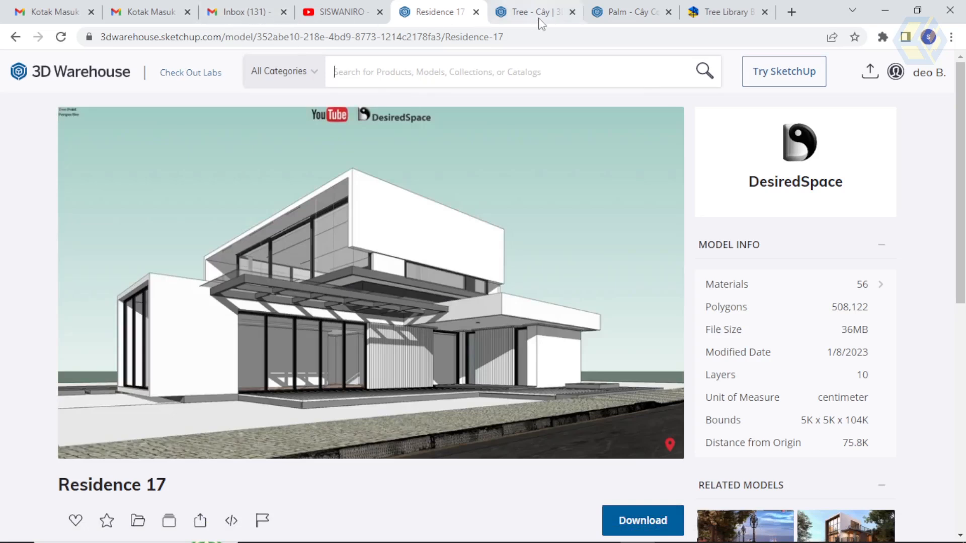
{"action": "mouse_move", "coordinate": [540, 23]}
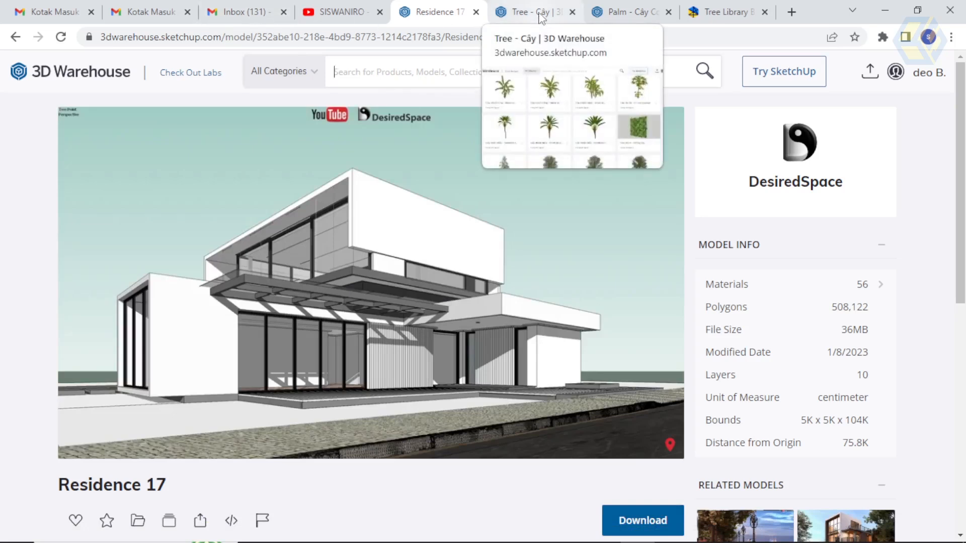
{"action": "left_click", "coordinate": [725, 12]}
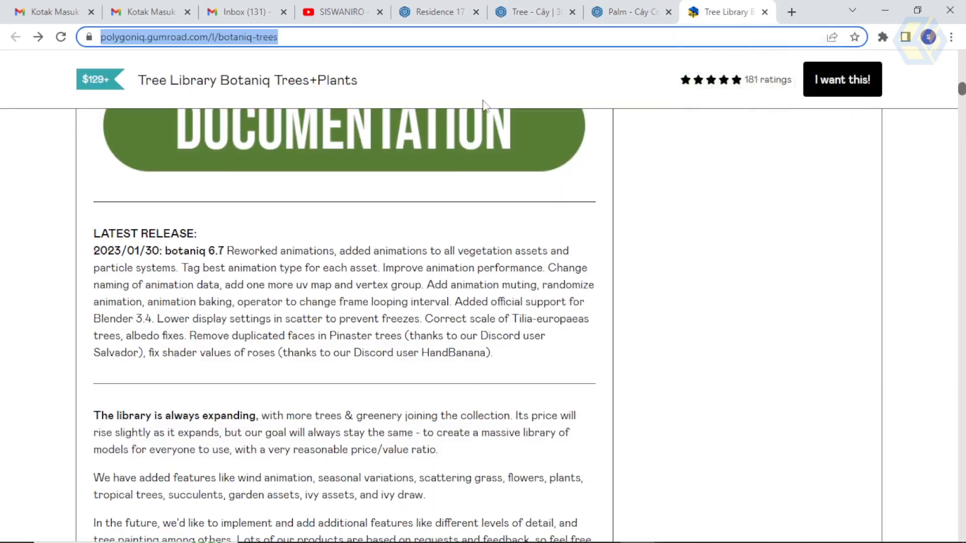
{"action": "scroll", "coordinate": [477, 198], "scroll_direction": "up", "scroll_amount": 15}
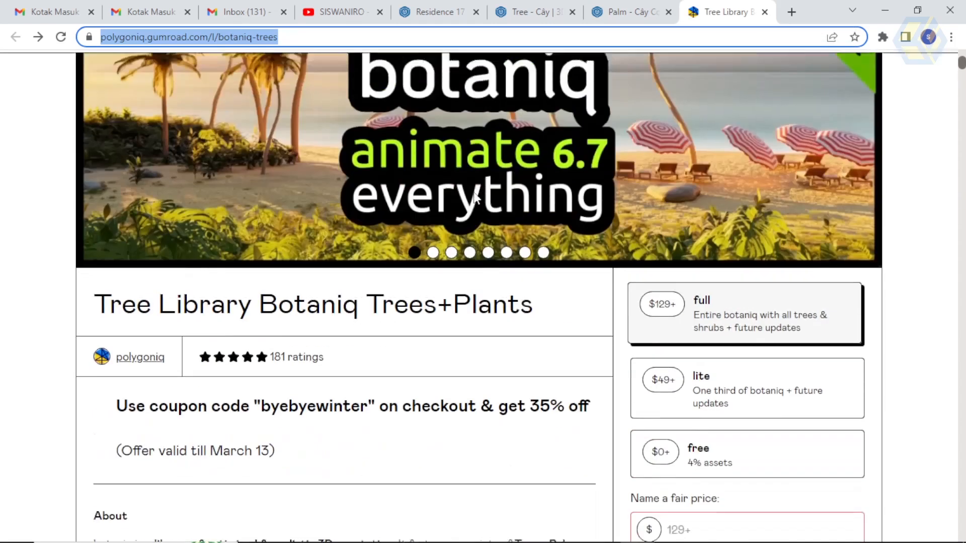
{"action": "scroll", "coordinate": [475, 198], "scroll_direction": "up", "scroll_amount": 3}
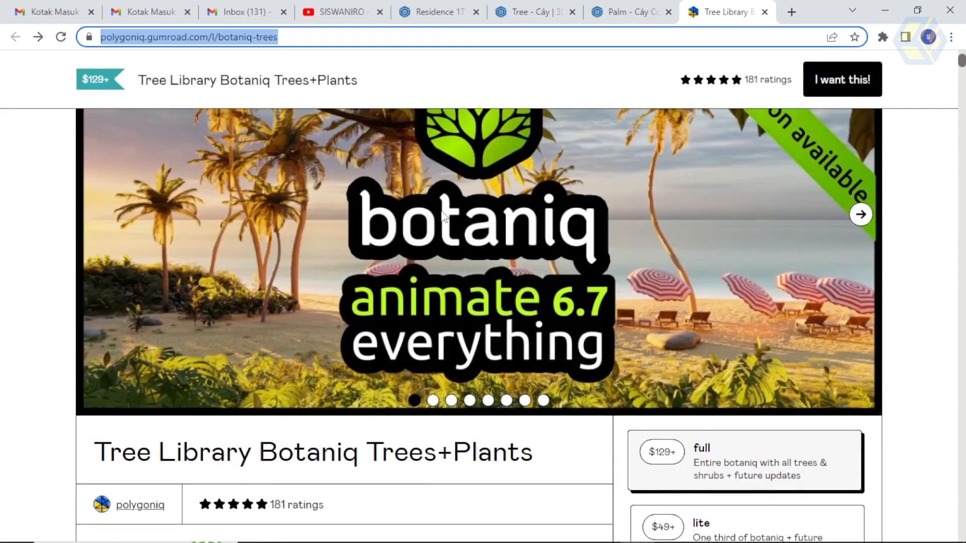
{"action": "scroll", "coordinate": [452, 219], "scroll_direction": "down", "scroll_amount": 5}
{"action": "scroll", "coordinate": [602, 397], "scroll_direction": "down", "scroll_amount": 5}
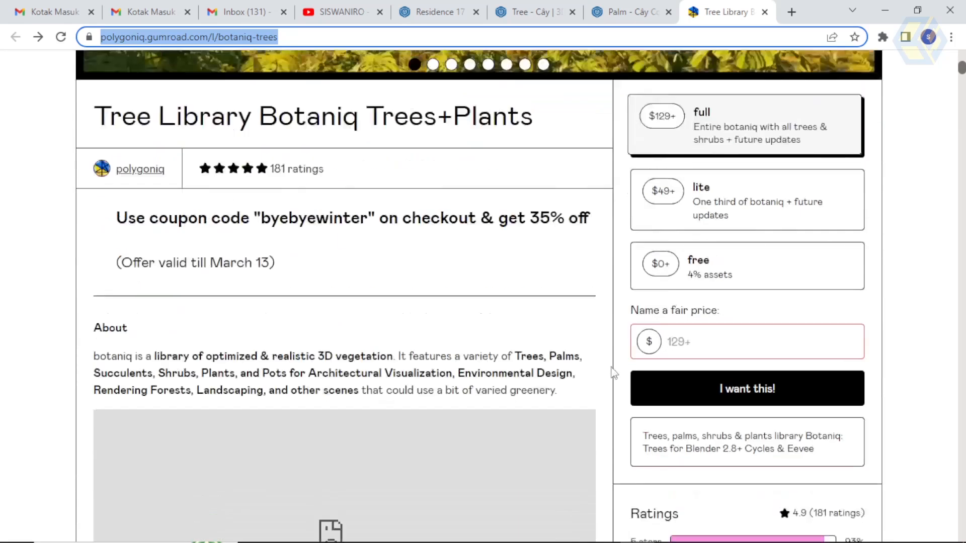
Enter 0 as the fair price for the Botaniq Trees+Plants library
{"action": "left_click", "coordinate": [690, 252]}
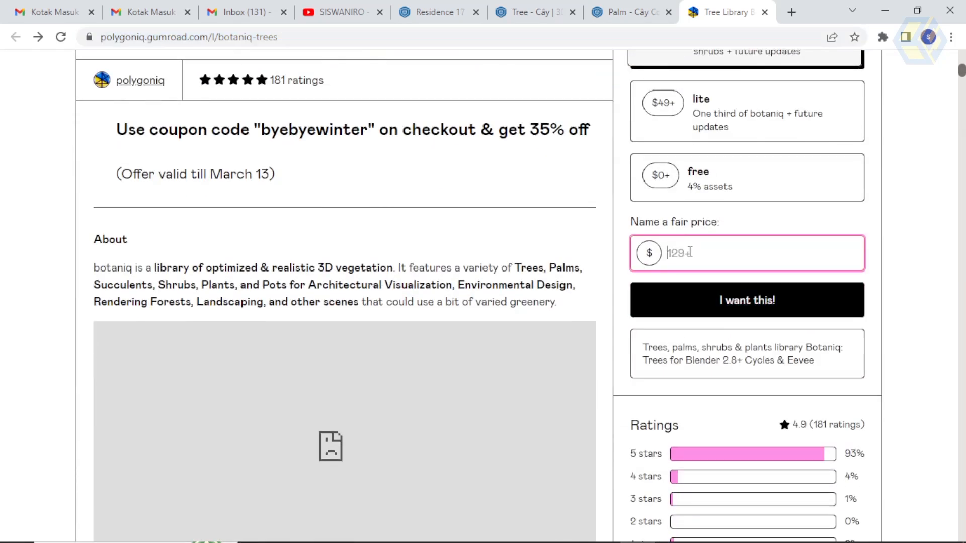
{"action": "type", "text": "0"}
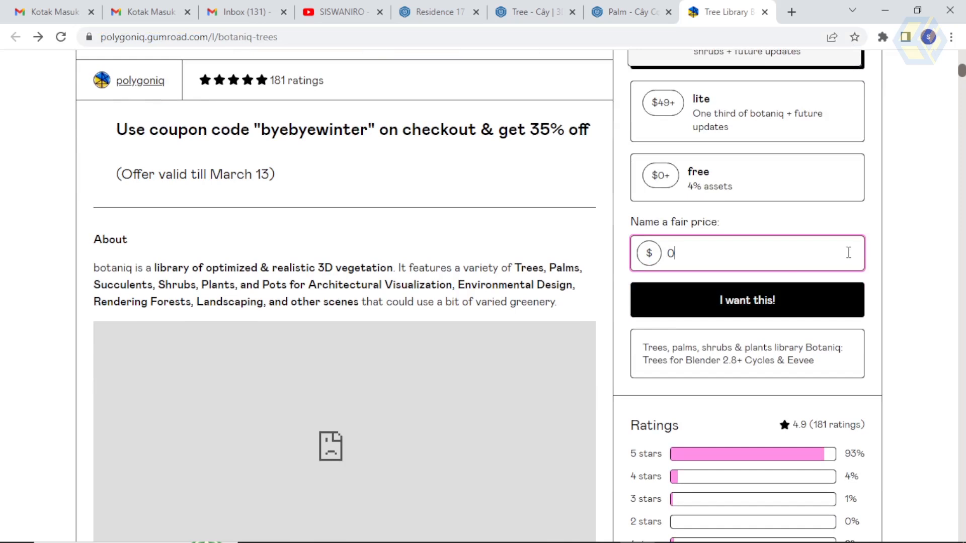
{"action": "left_click", "coordinate": [892, 218]}
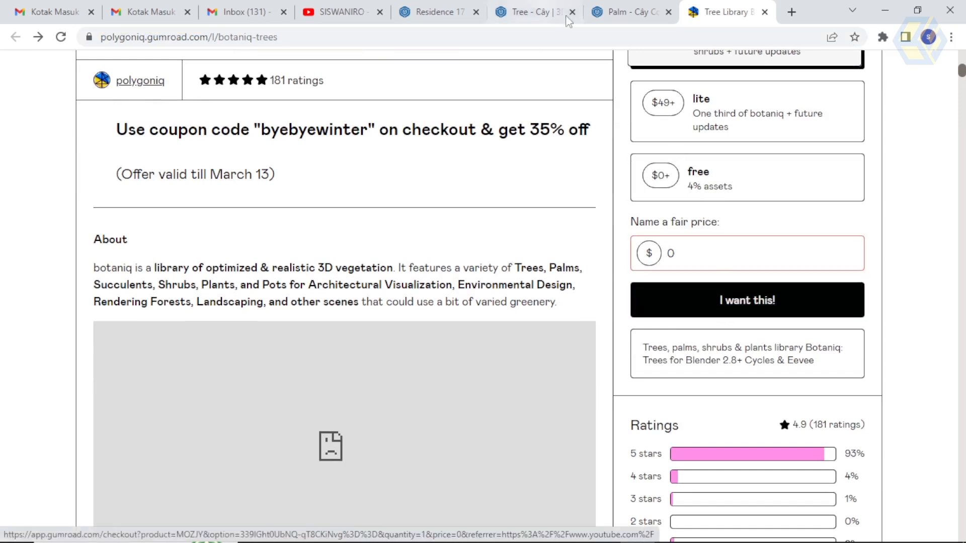
{"action": "scroll", "coordinate": [850, 183], "scroll_direction": "up", "scroll_amount": 4}
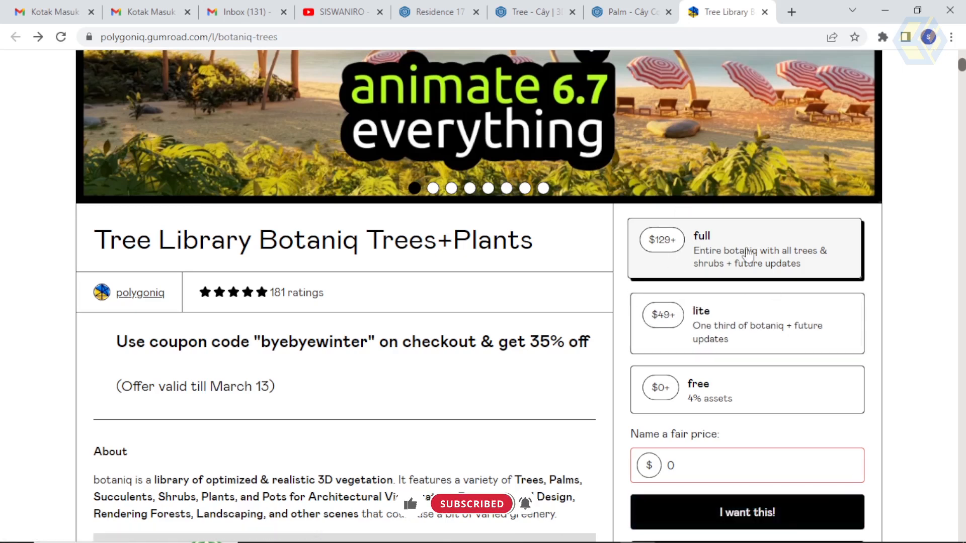
Switch to File Explorer and select the botaniq_free-6.7.0 archive in the BAHAN folder
{"action": "mouse_move", "coordinate": [572, 541]}
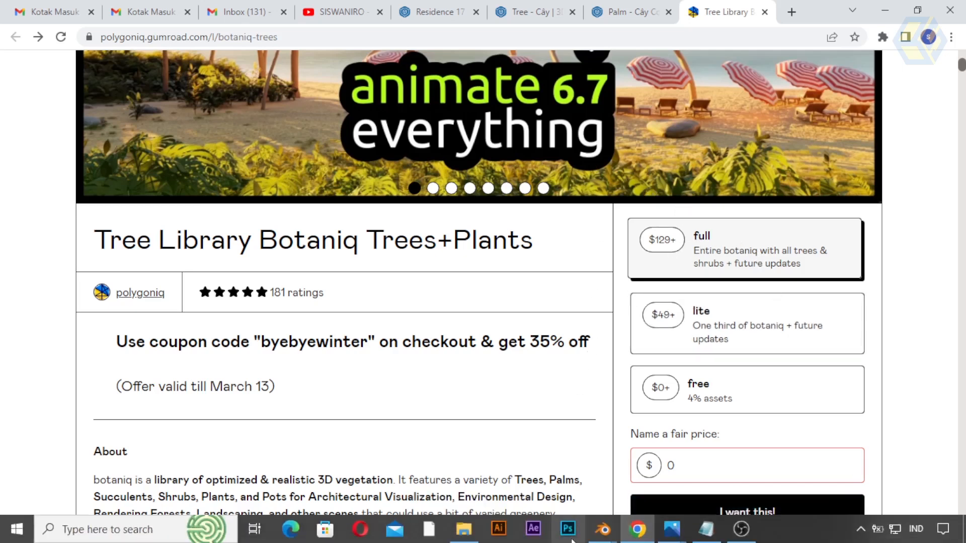
{"action": "left_click", "coordinate": [463, 528]}
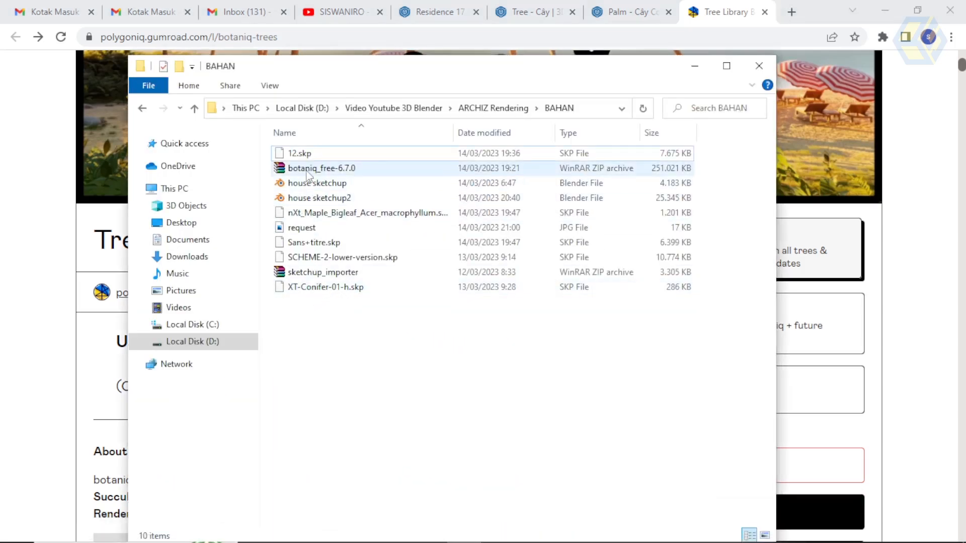
{"action": "left_click", "coordinate": [336, 171]}
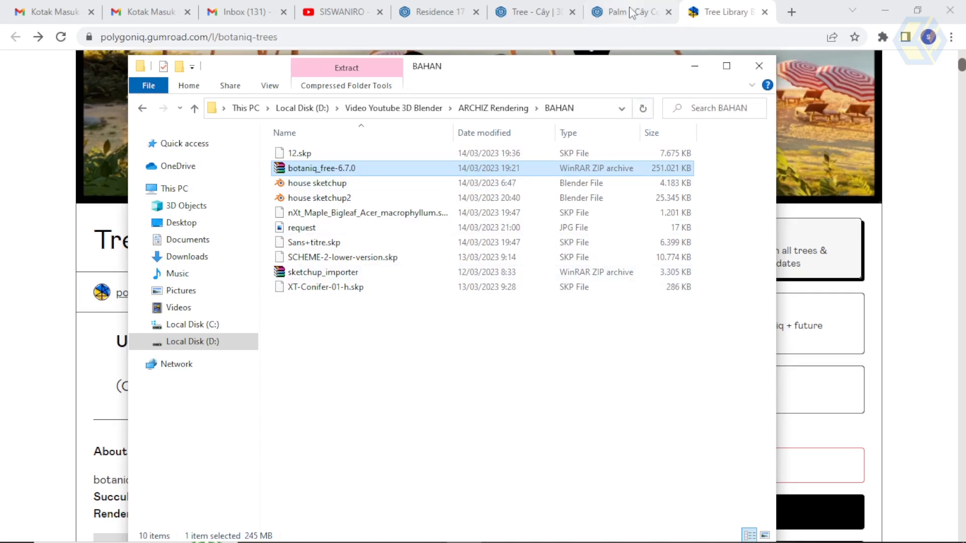
Return to Chrome and examine the Residence 17 page on 3D Warehouse, including its model info, related models and related collections
{"action": "left_click", "coordinate": [450, 14]}
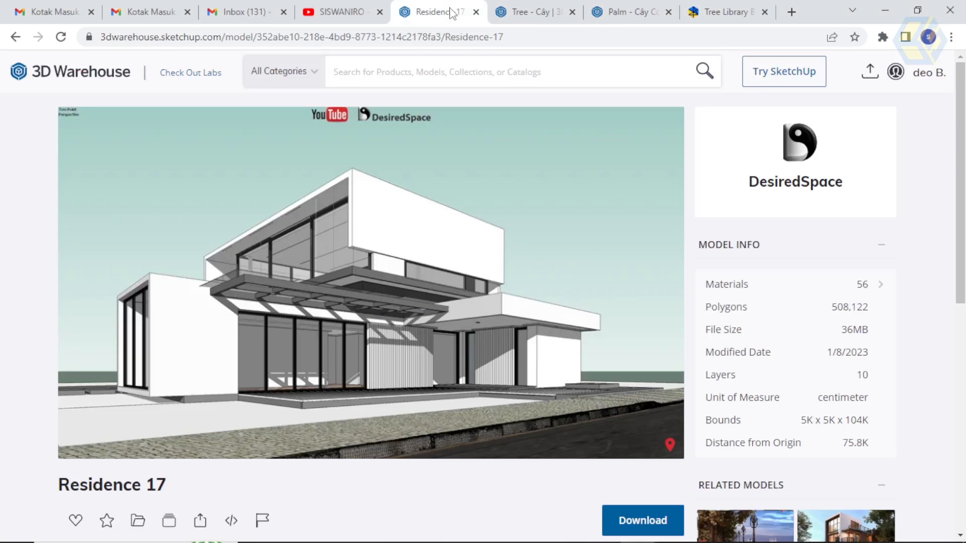
{"action": "mouse_move", "coordinate": [453, 188]}
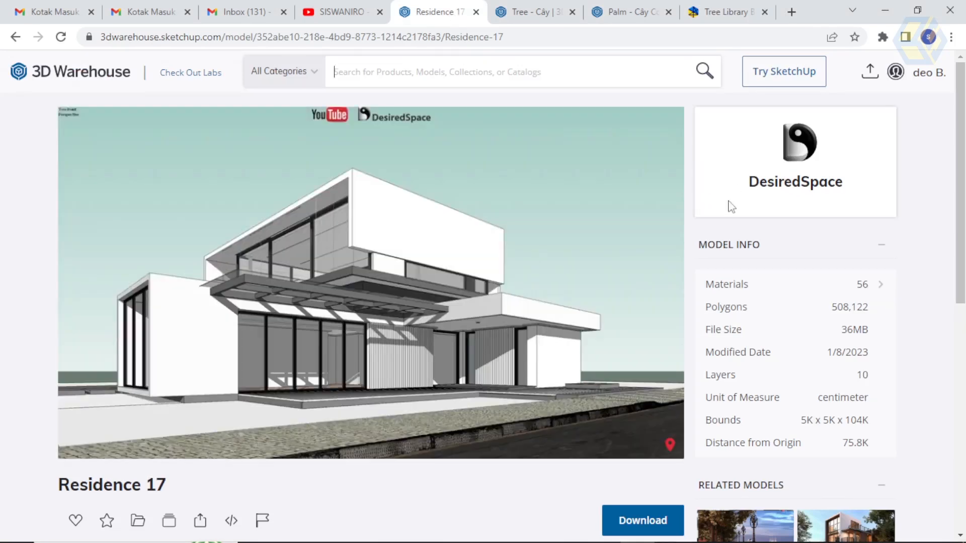
{"action": "scroll", "coordinate": [755, 259], "scroll_direction": "down", "scroll_amount": 7}
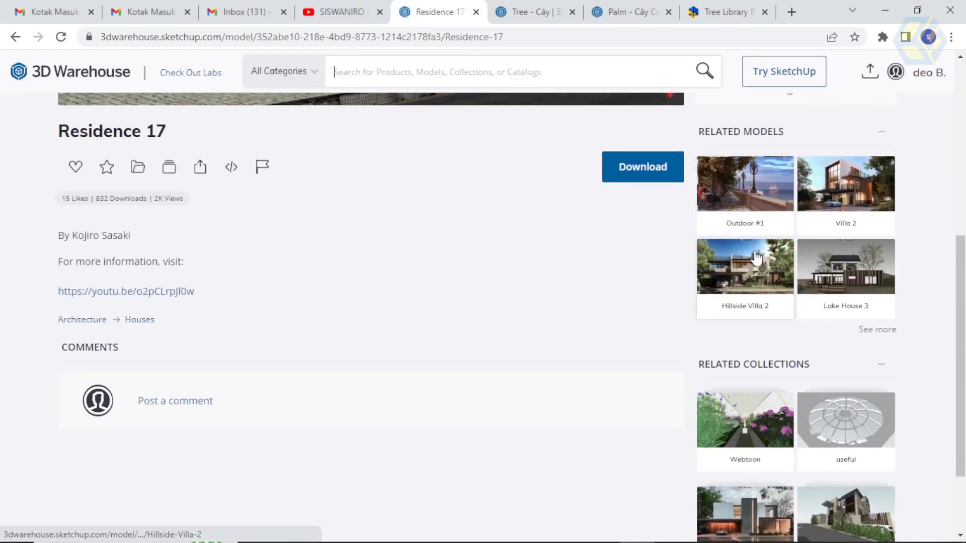
{"action": "scroll", "coordinate": [756, 257], "scroll_direction": "down", "scroll_amount": 2}
{"action": "scroll", "coordinate": [756, 258], "scroll_direction": "up", "scroll_amount": 6}
{"action": "scroll", "coordinate": [757, 258], "scroll_direction": "up", "scroll_amount": 1}
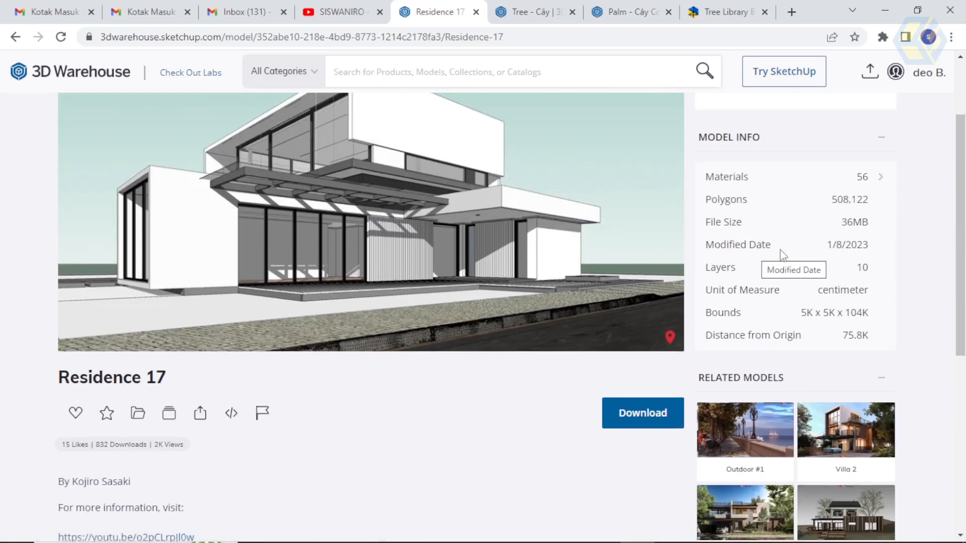
{"action": "scroll", "coordinate": [800, 257], "scroll_direction": "down", "scroll_amount": 4}
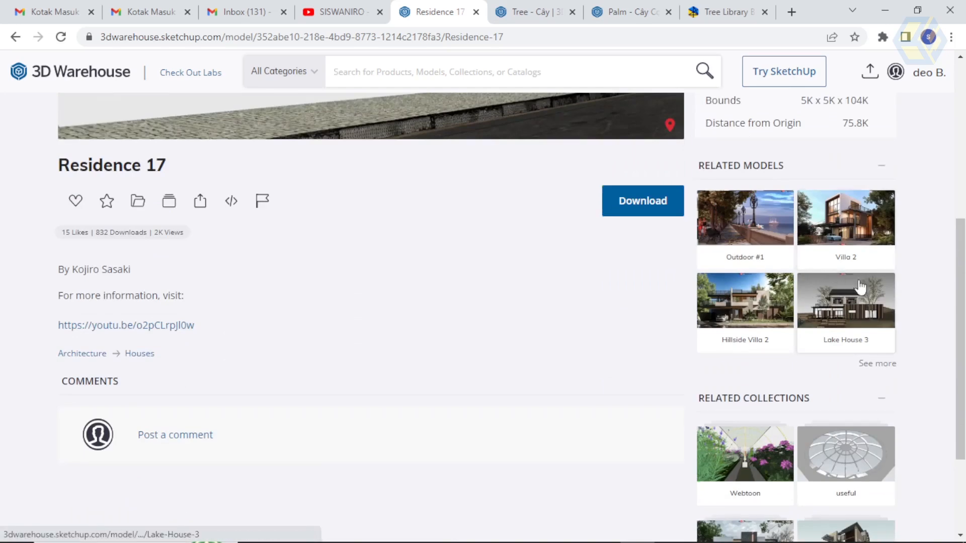
{"action": "scroll", "coordinate": [909, 290], "scroll_direction": "up", "scroll_amount": 5}
{"action": "scroll", "coordinate": [912, 291], "scroll_direction": "down", "scroll_amount": 8}
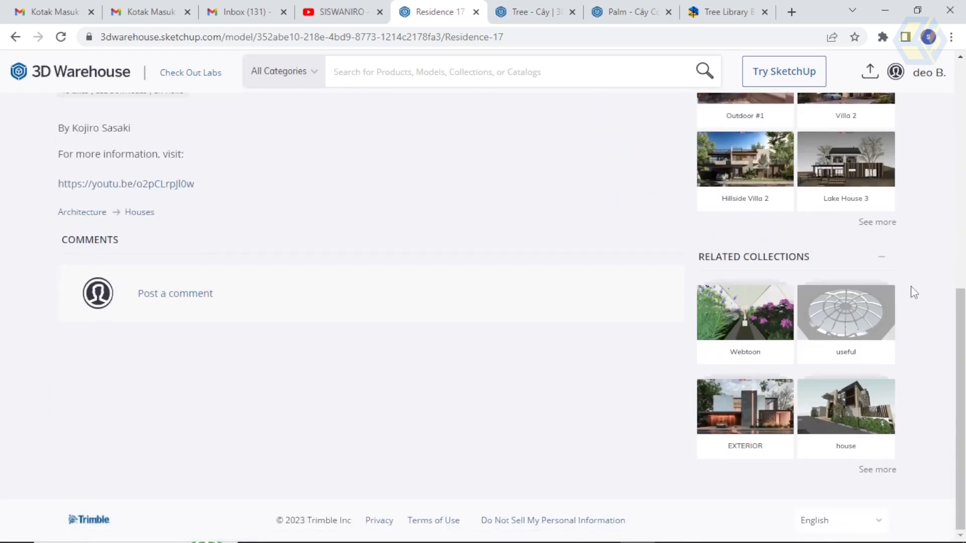
{"action": "scroll", "coordinate": [821, 385], "scroll_direction": "up", "scroll_amount": 1}
{"action": "scroll", "coordinate": [825, 362], "scroll_direction": "up", "scroll_amount": 8}
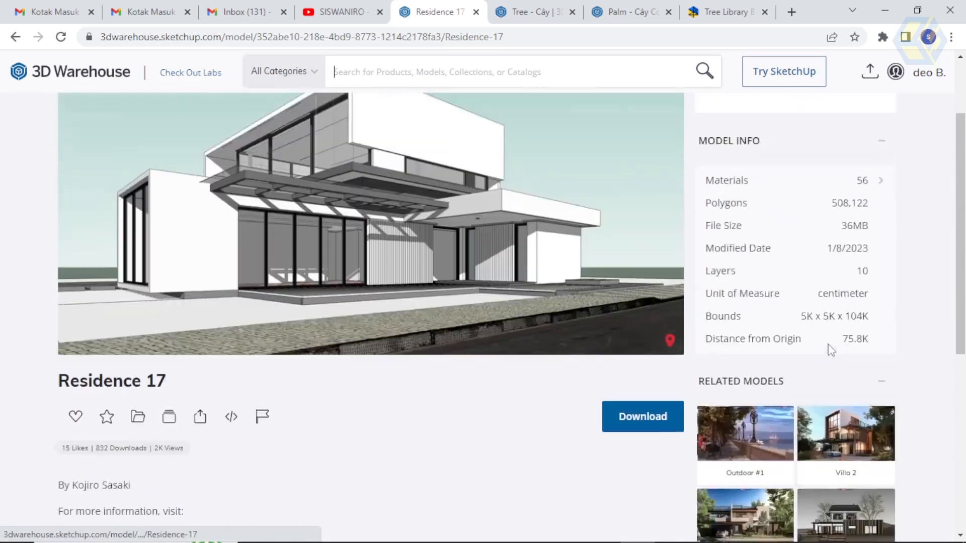
{"action": "scroll", "coordinate": [881, 332], "scroll_direction": "down", "scroll_amount": 5}
{"action": "scroll", "coordinate": [861, 368], "scroll_direction": "down", "scroll_amount": 3}
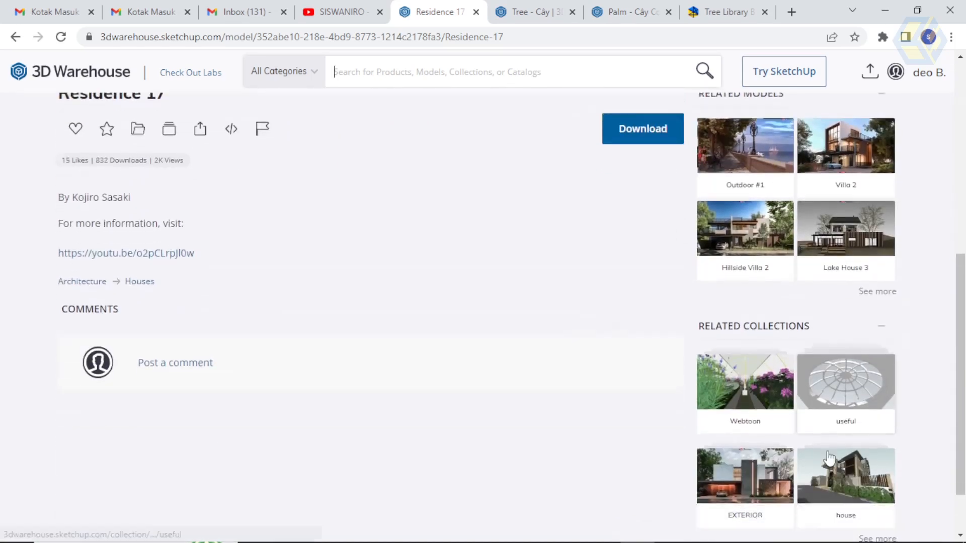
Browse the Tree - Cây collection on 3D Warehouse, and check the SKP files in the BAHAN folder
{"action": "left_click", "coordinate": [535, 14]}
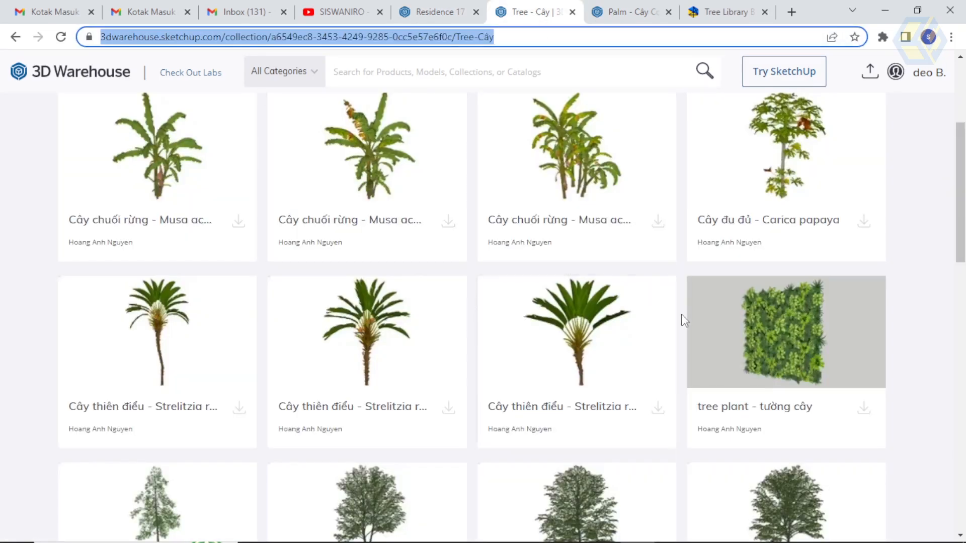
{"action": "scroll", "coordinate": [682, 316], "scroll_direction": "down", "scroll_amount": 3}
{"action": "scroll", "coordinate": [683, 317], "scroll_direction": "down", "scroll_amount": 4}
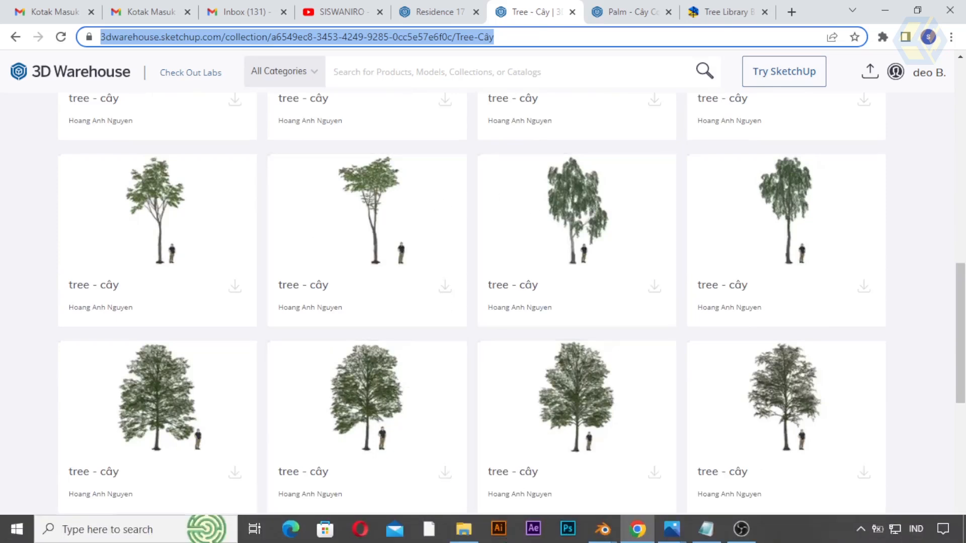
{"action": "left_click", "coordinate": [464, 530]}
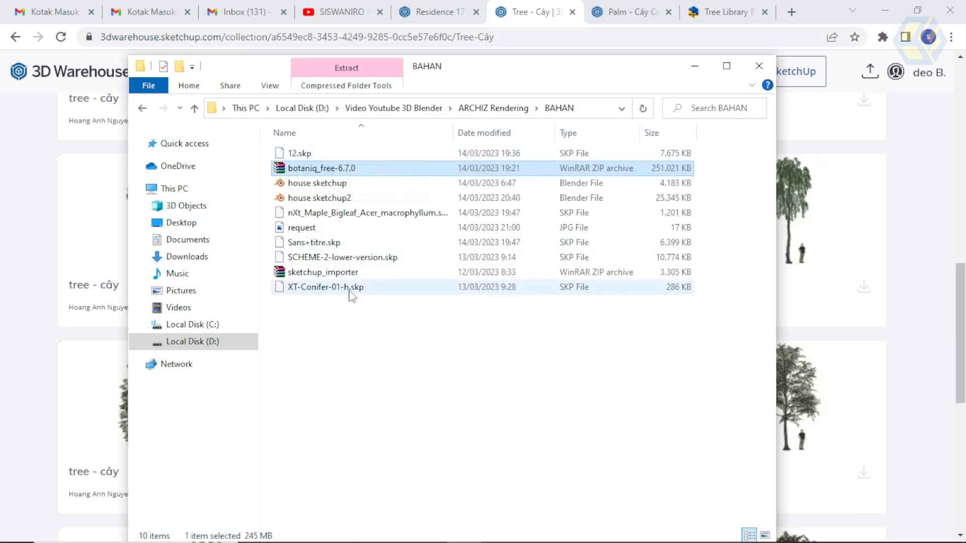
Return to Chrome and browse the palm models in the Palm - Cây Cọ collection on 3D Warehouse
{"action": "left_click", "coordinate": [640, 11]}
{"action": "scroll", "coordinate": [581, 362], "scroll_direction": "down", "scroll_amount": 5}
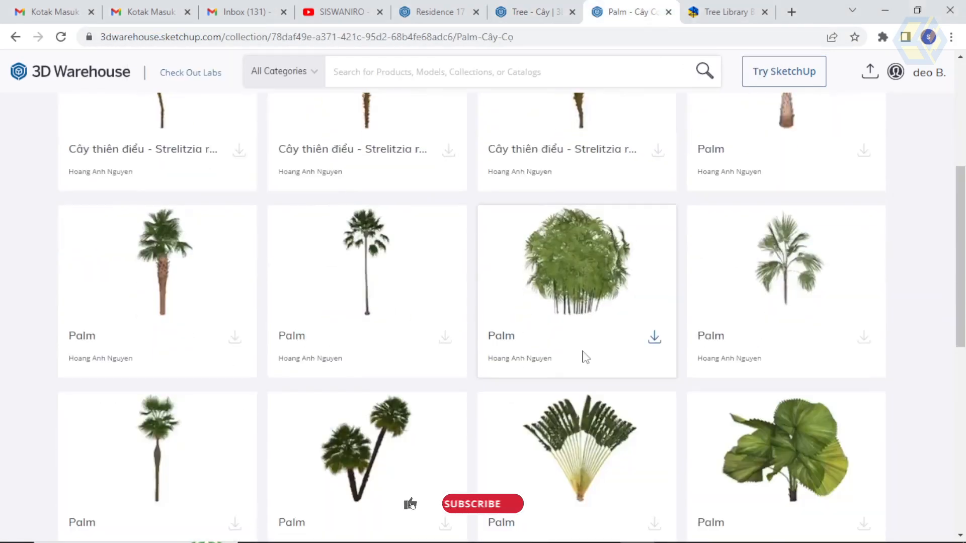
{"action": "mouse_move", "coordinate": [637, 538]}
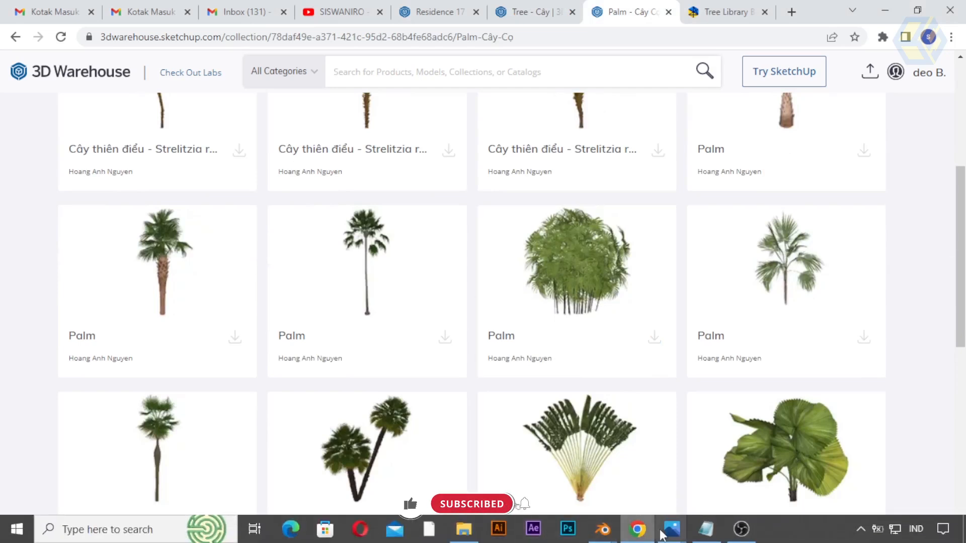
{"action": "mouse_move", "coordinate": [672, 529]}
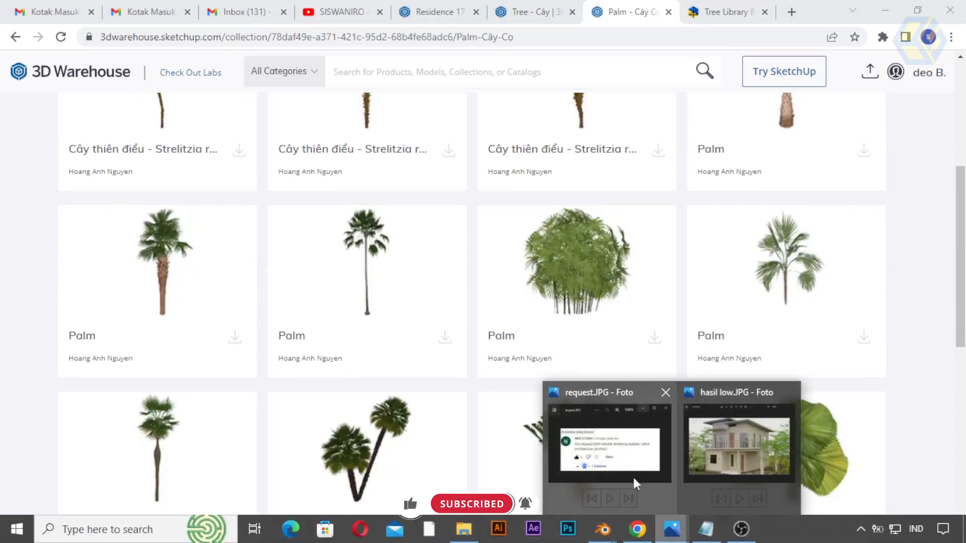
View the hasil low.JPG reference render, and return to Chrome to browse the Palm - Cây Cọ collection
{"action": "left_click", "coordinate": [619, 453]}
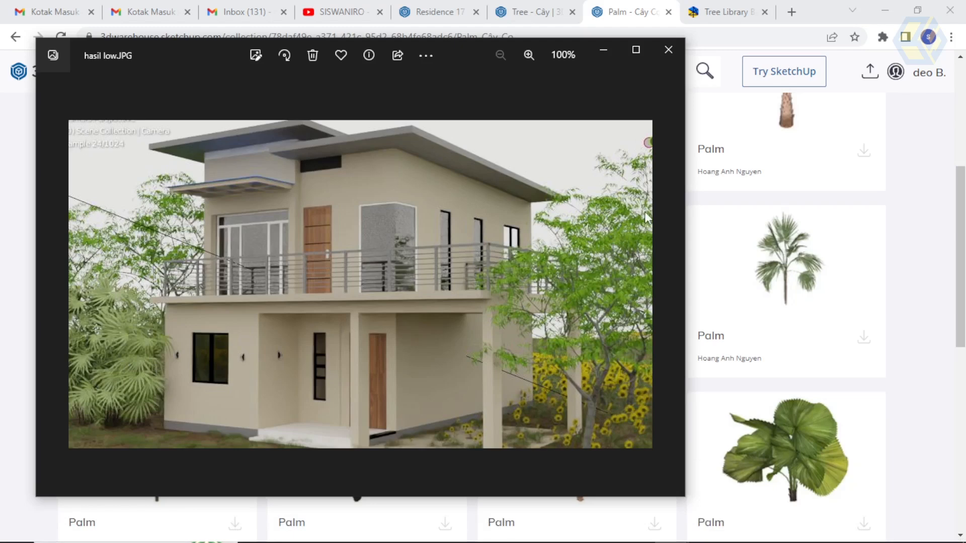
{"action": "left_click", "coordinate": [922, 140]}
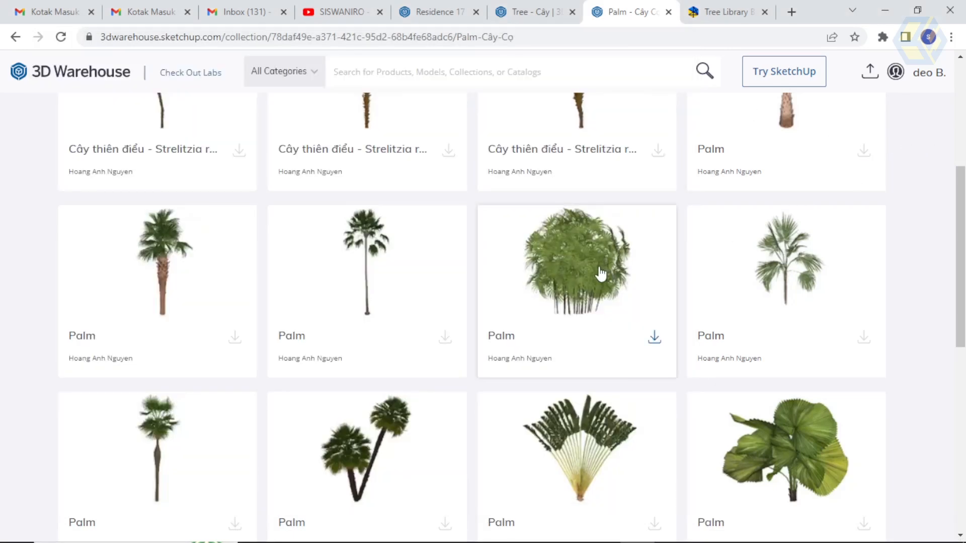
{"action": "scroll", "coordinate": [611, 327], "scroll_direction": "up", "scroll_amount": 4}
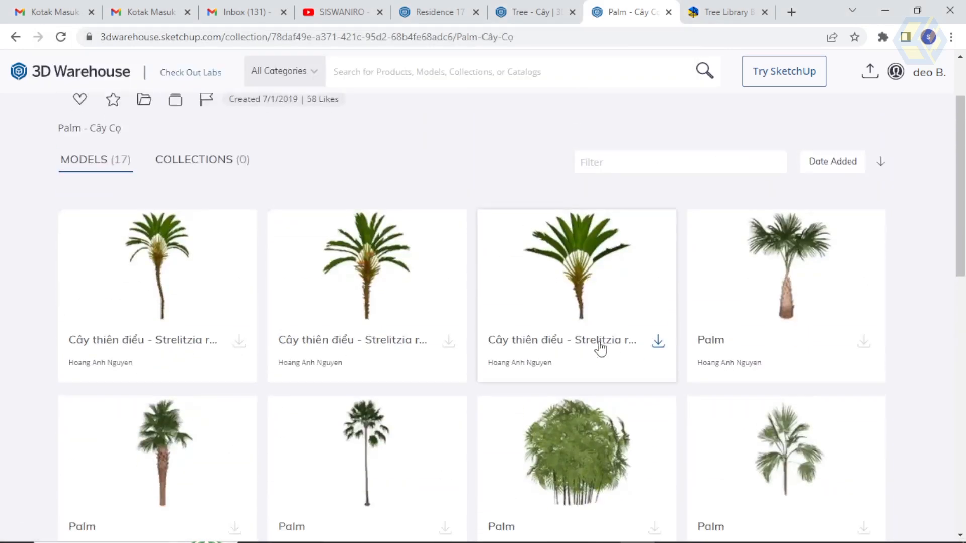
{"action": "scroll", "coordinate": [601, 346], "scroll_direction": "down", "scroll_amount": 10}
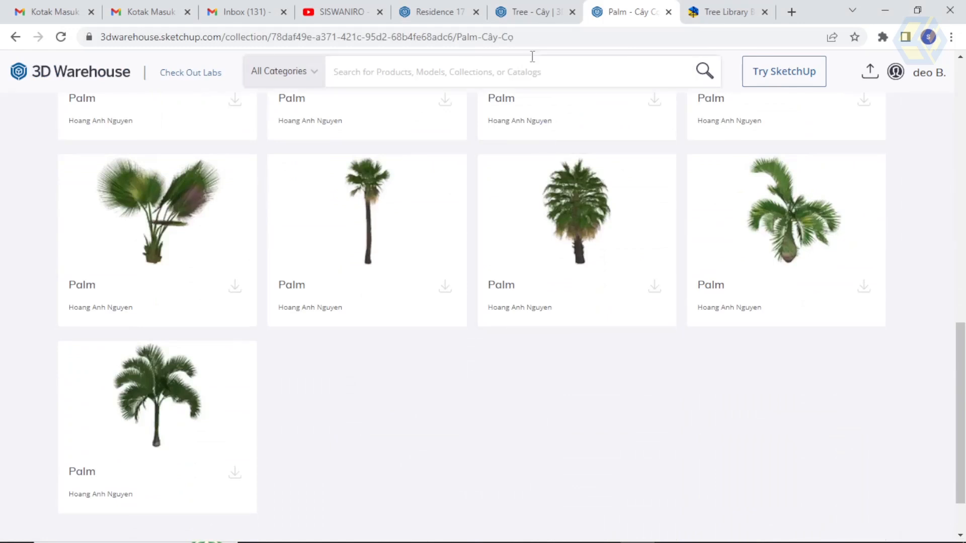
Browse the tree models in the Tree - Cây collection on 3D Warehouse
{"action": "left_click", "coordinate": [535, 13]}
{"action": "scroll", "coordinate": [707, 394], "scroll_direction": "up", "scroll_amount": 5}
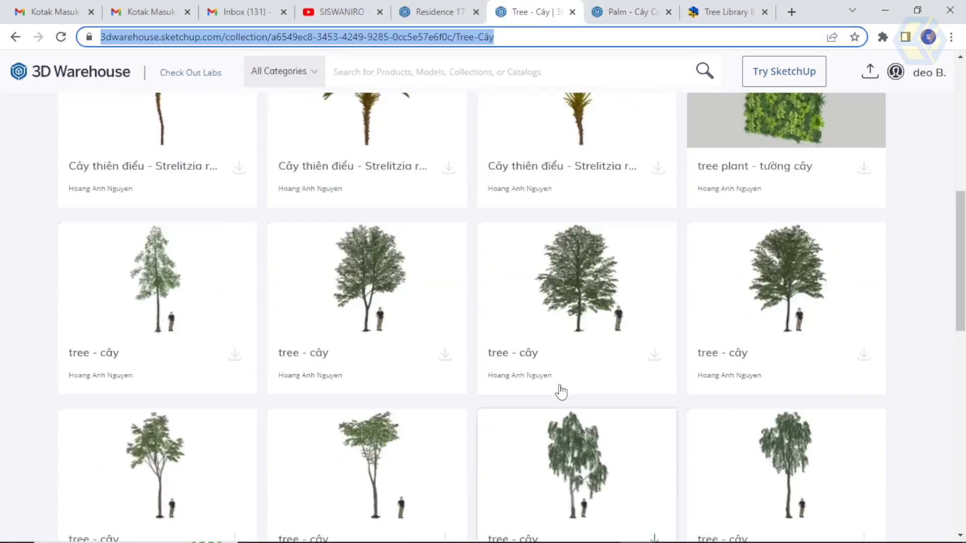
{"action": "scroll", "coordinate": [653, 388], "scroll_direction": "up", "scroll_amount": 3}
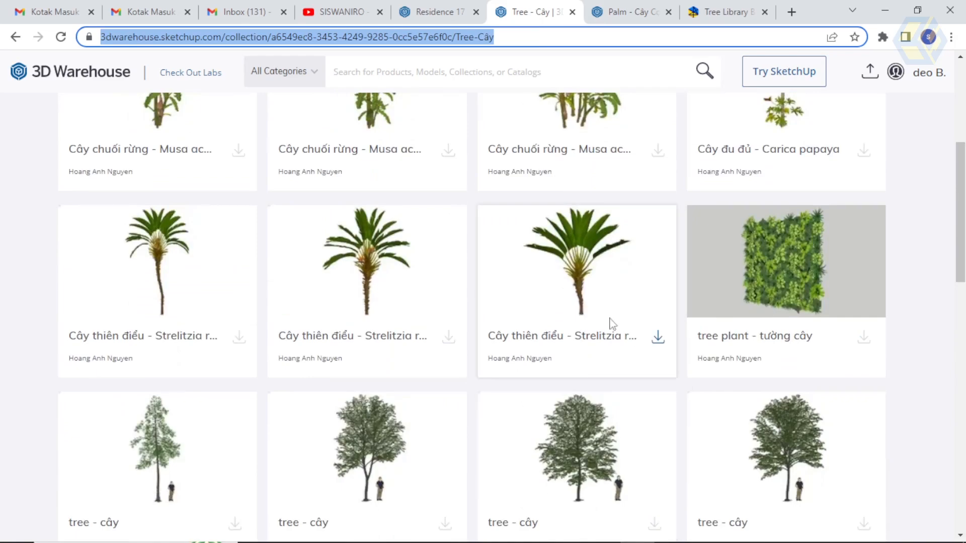
{"action": "scroll", "coordinate": [732, 319], "scroll_direction": "up", "scroll_amount": 4}
{"action": "scroll", "coordinate": [735, 322], "scroll_direction": "down", "scroll_amount": 20}
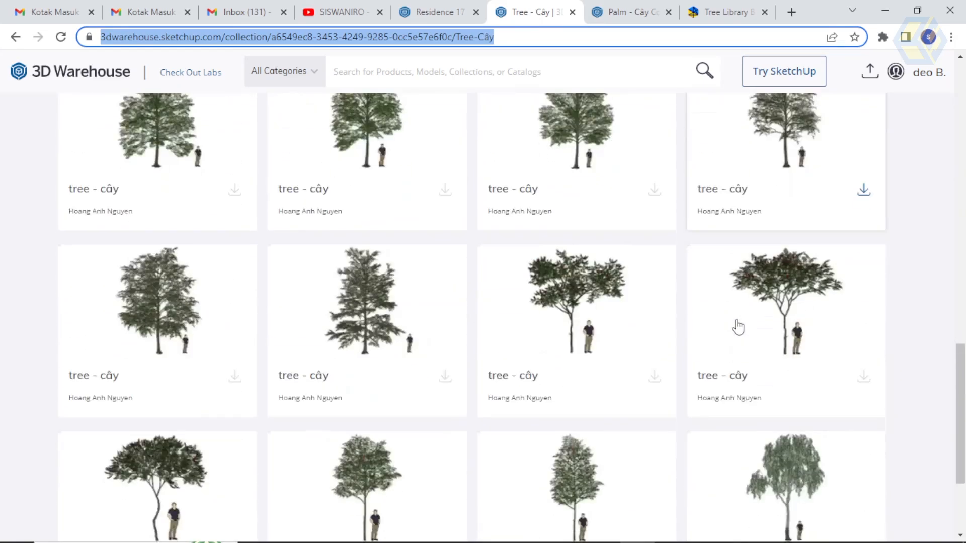
{"action": "scroll", "coordinate": [553, 281], "scroll_direction": "up", "scroll_amount": 3}
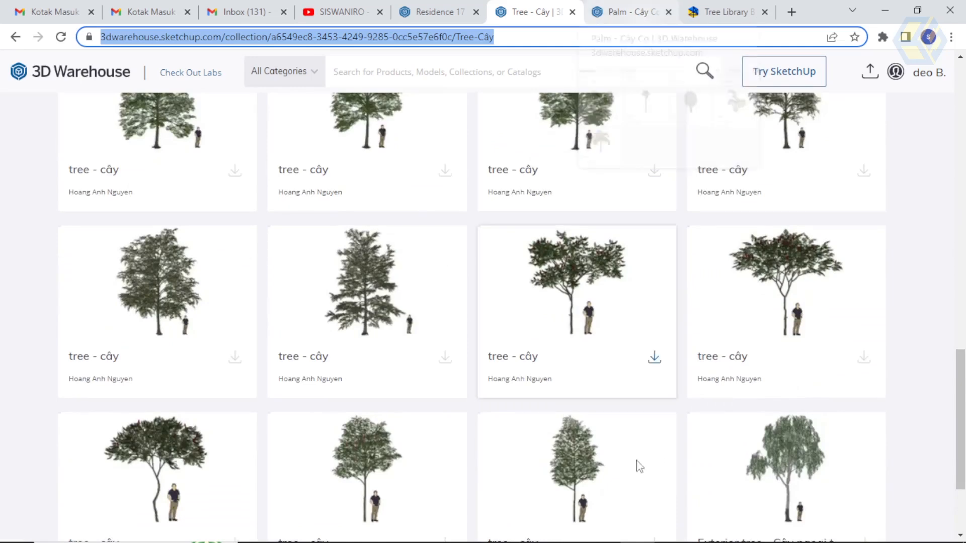
Switch to Blender and deselect everything in the default scene
{"action": "mouse_move", "coordinate": [650, 534]}
{"action": "mouse_move", "coordinate": [603, 529]}
{"action": "left_click", "coordinate": [647, 492]}
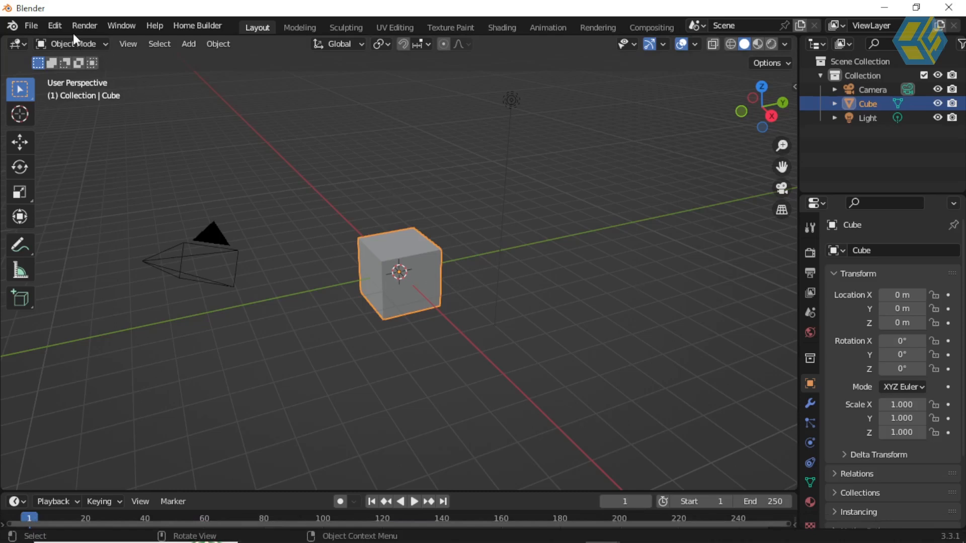
{"action": "key", "text": "alt+a"}
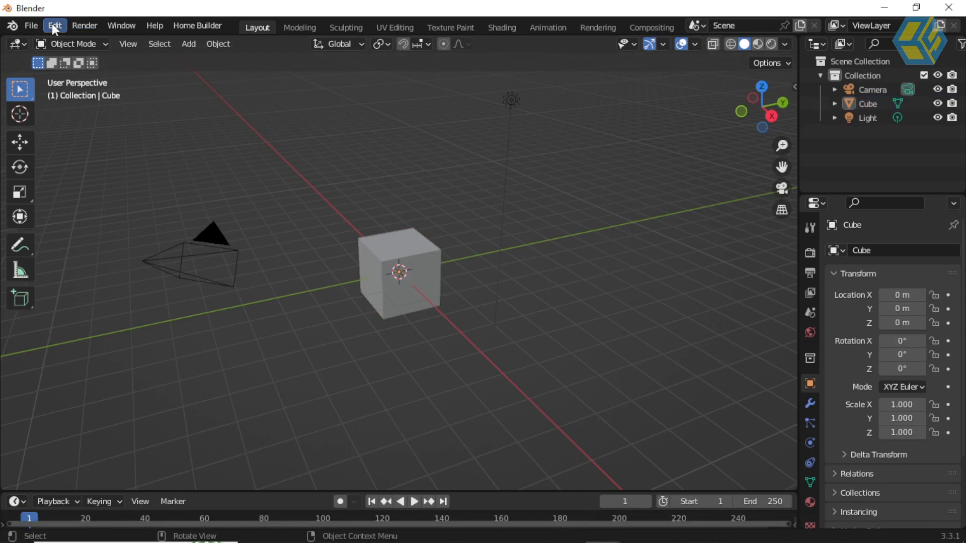
Check Blender's import formats for the SketchUp Scene (.skp) option
{"action": "left_click", "coordinate": [53, 24]}
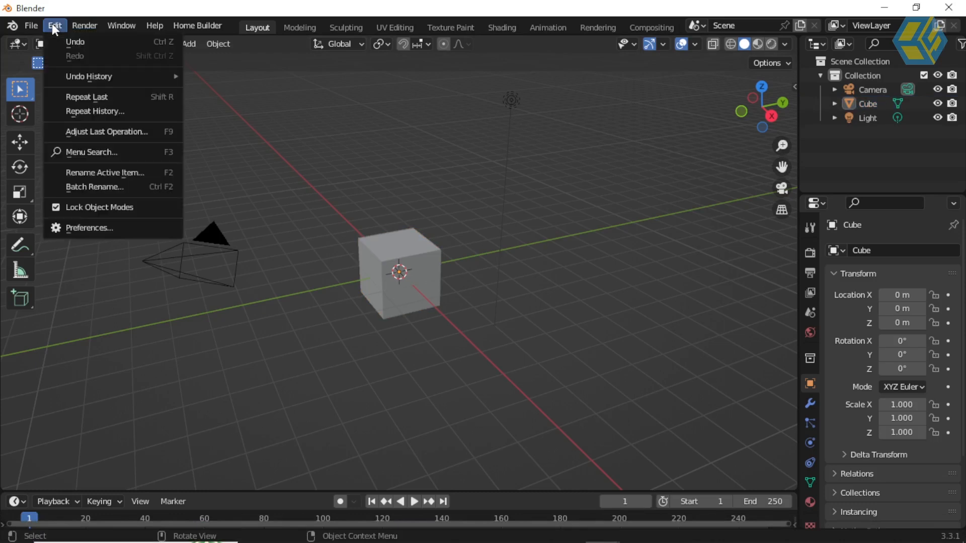
{"action": "mouse_move", "coordinate": [25, 27]}
{"action": "mouse_move", "coordinate": [89, 215]}
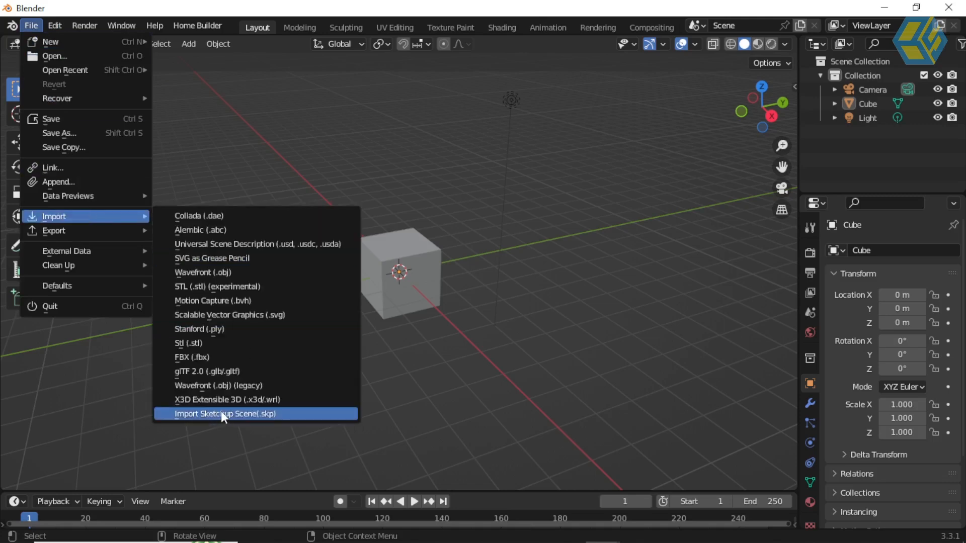
{"action": "mouse_move", "coordinate": [86, 23]}
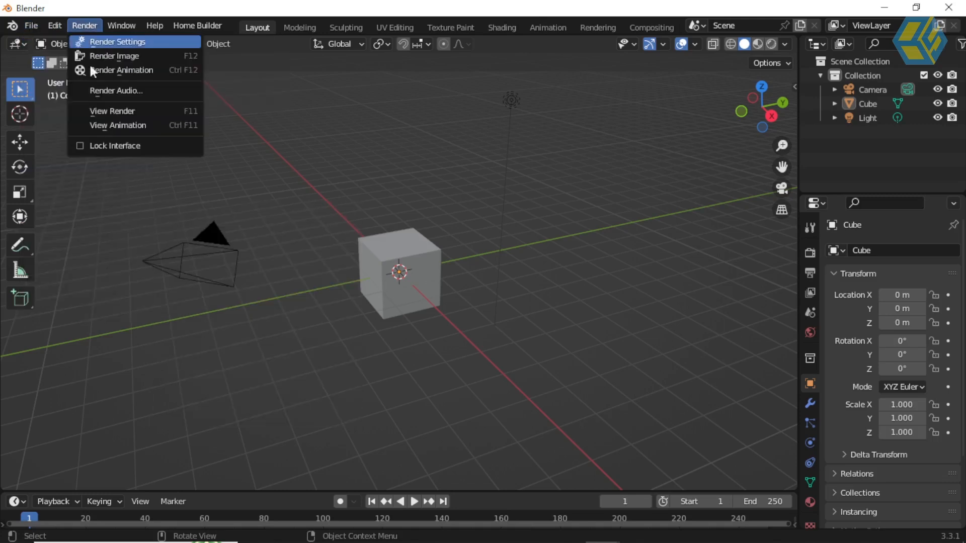
Open the add-on preferences and filter the list to User add-ons
{"action": "left_click", "coordinate": [54, 22]}
{"action": "left_click", "coordinate": [55, 23]}
{"action": "left_click", "coordinate": [94, 227]}
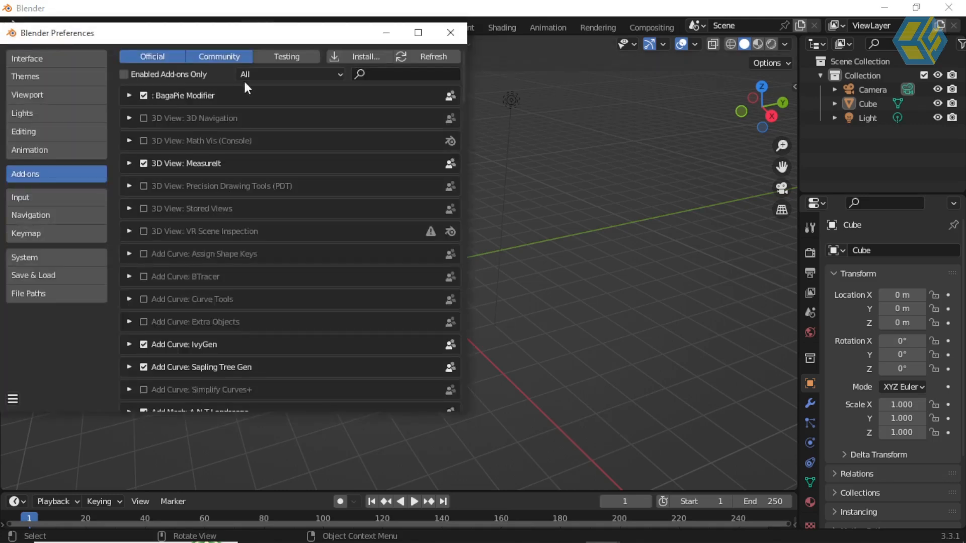
{"action": "left_click", "coordinate": [244, 75]}
{"action": "left_click", "coordinate": [242, 130]}
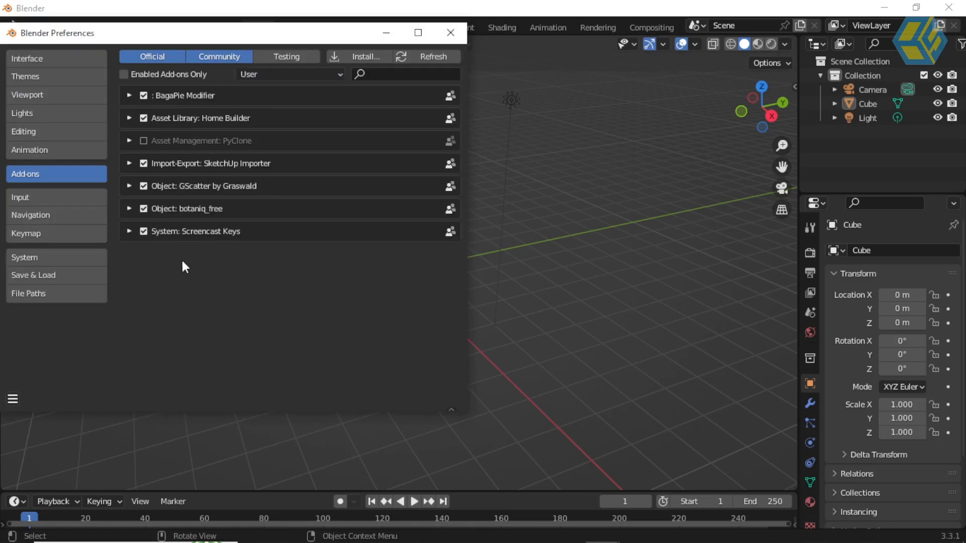
Disable the SketchUp Importer add-on, close the preferences and check which import formats are offered
{"action": "left_click", "coordinate": [144, 164]}
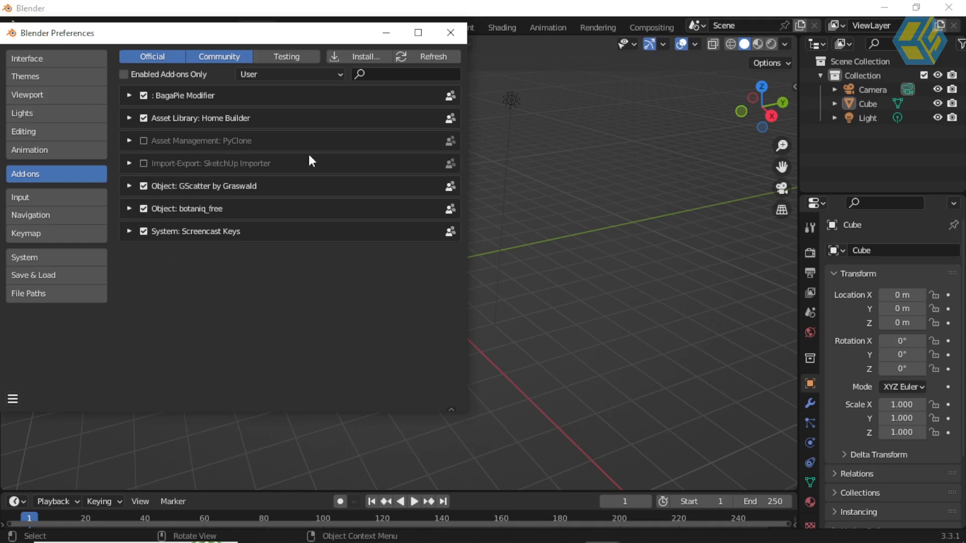
{"action": "left_click", "coordinate": [451, 32]}
{"action": "left_click", "coordinate": [54, 26]}
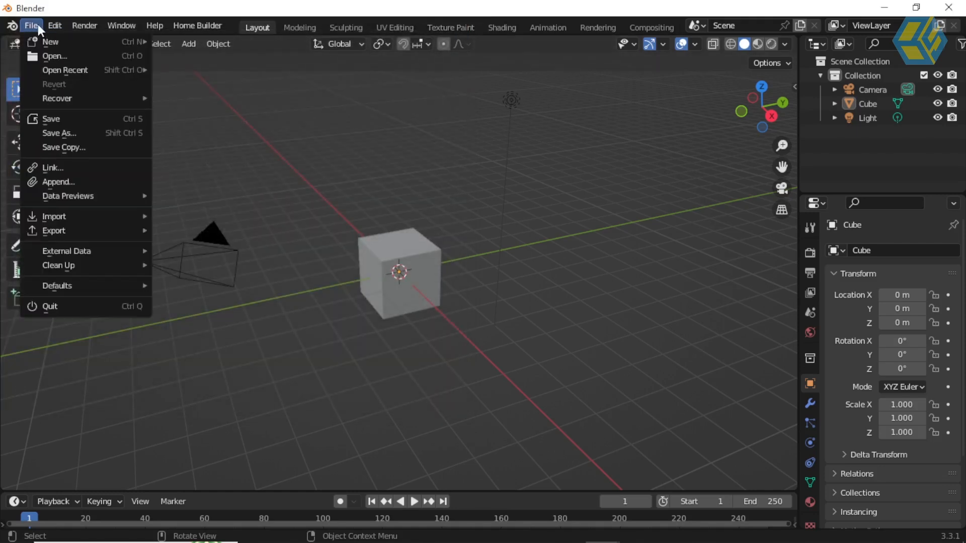
{"action": "mouse_move", "coordinate": [79, 222]}
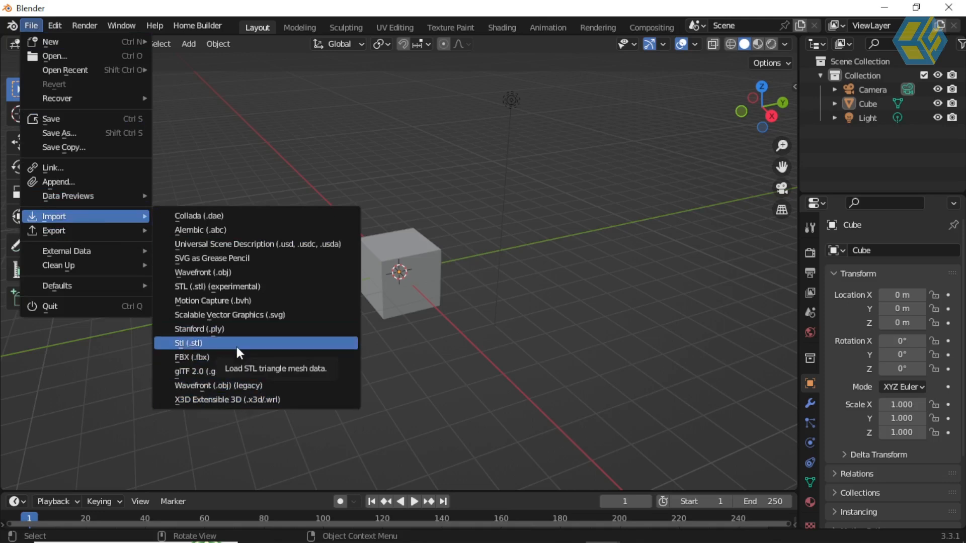
{"action": "left_click", "coordinate": [56, 23]}
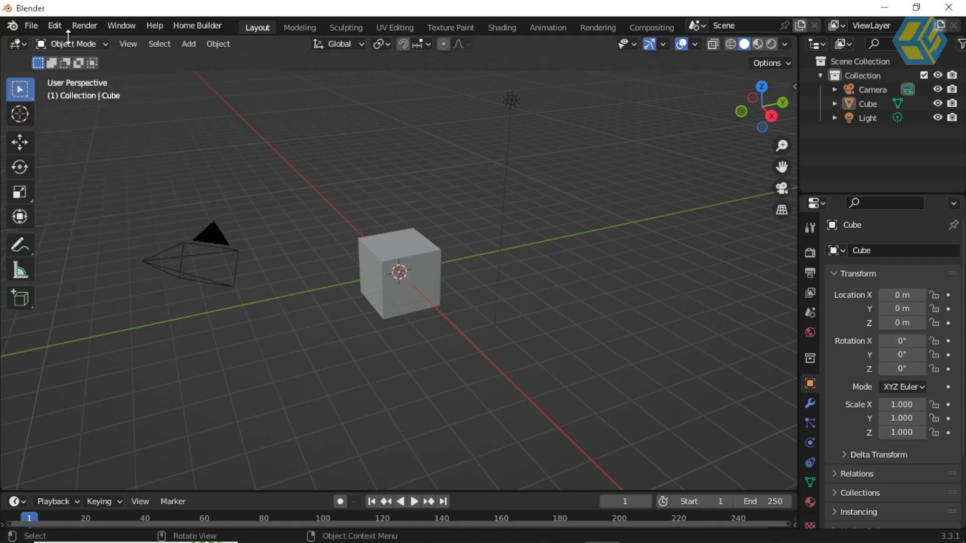
Enable the Import-Export: SketchUp Importer add-on, save the preferences and close them
{"action": "left_click", "coordinate": [56, 26]}
{"action": "left_click", "coordinate": [98, 228]}
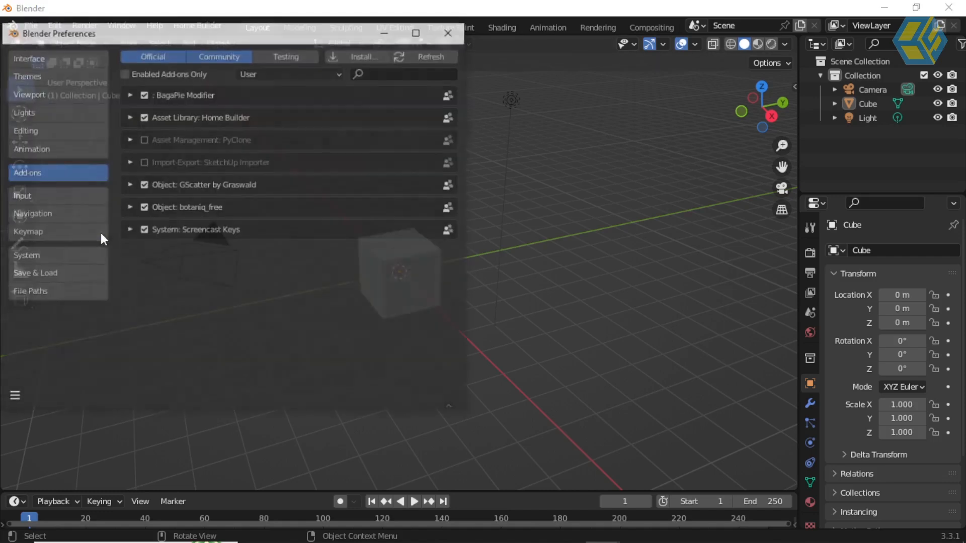
{"action": "left_click", "coordinate": [142, 160]}
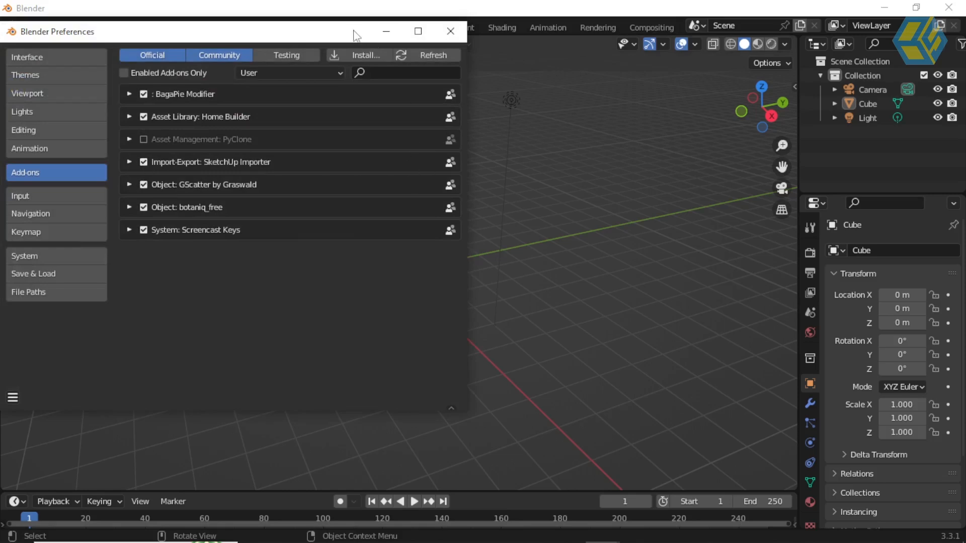
{"action": "left_click", "coordinate": [13, 398]}
{"action": "left_click", "coordinate": [45, 360]}
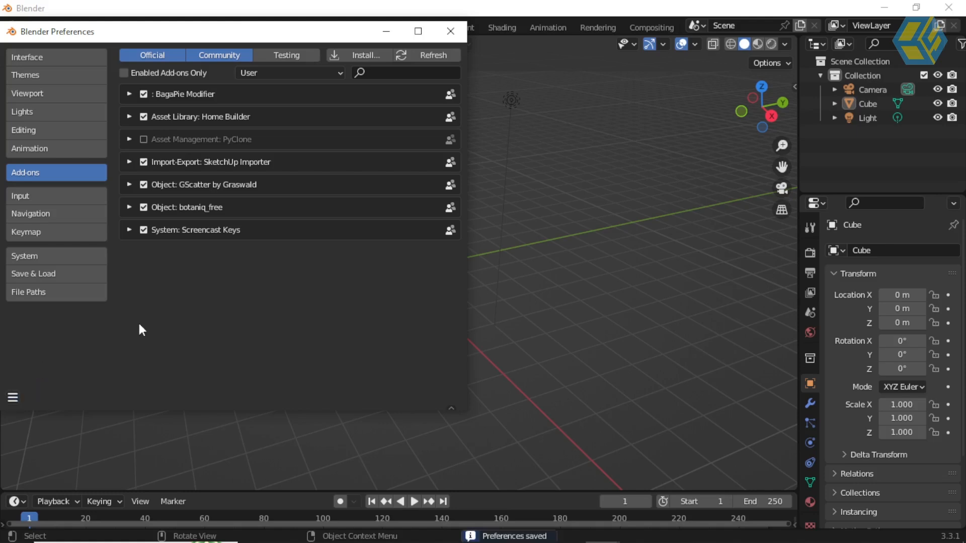
{"action": "left_click", "coordinate": [451, 32]}
Recheck the import formats with the SketchUp Importer add-on enabled
{"action": "left_click", "coordinate": [31, 26]}
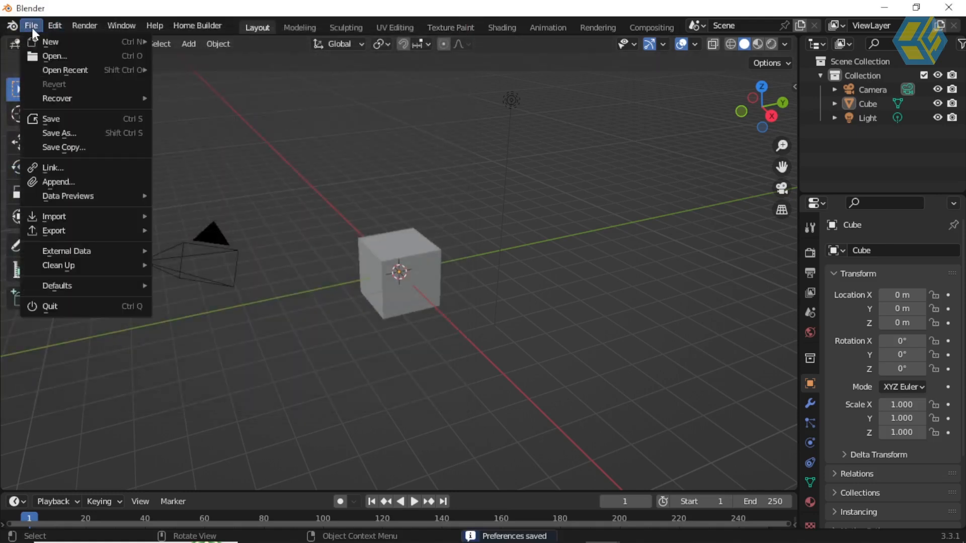
{"action": "mouse_move", "coordinate": [113, 215]}
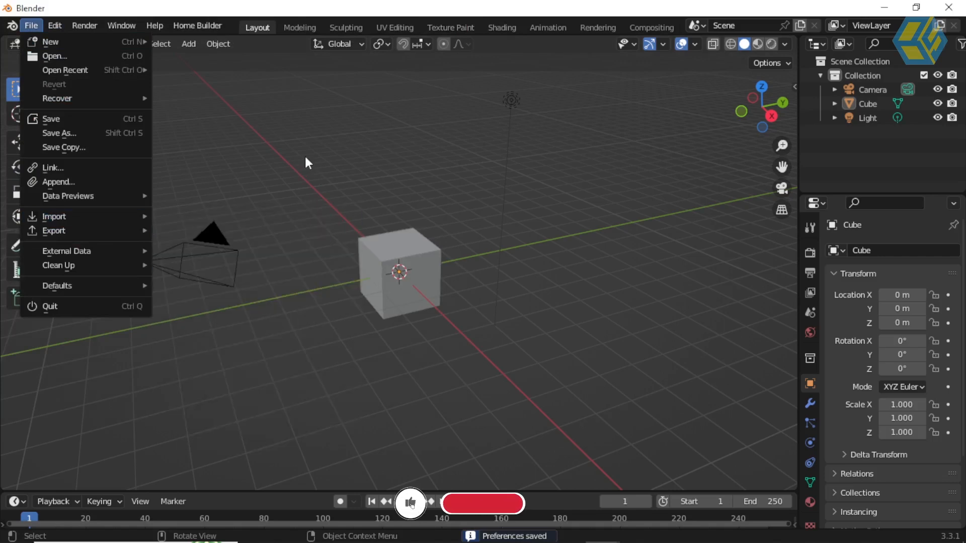
{"action": "left_click", "coordinate": [298, 154]}
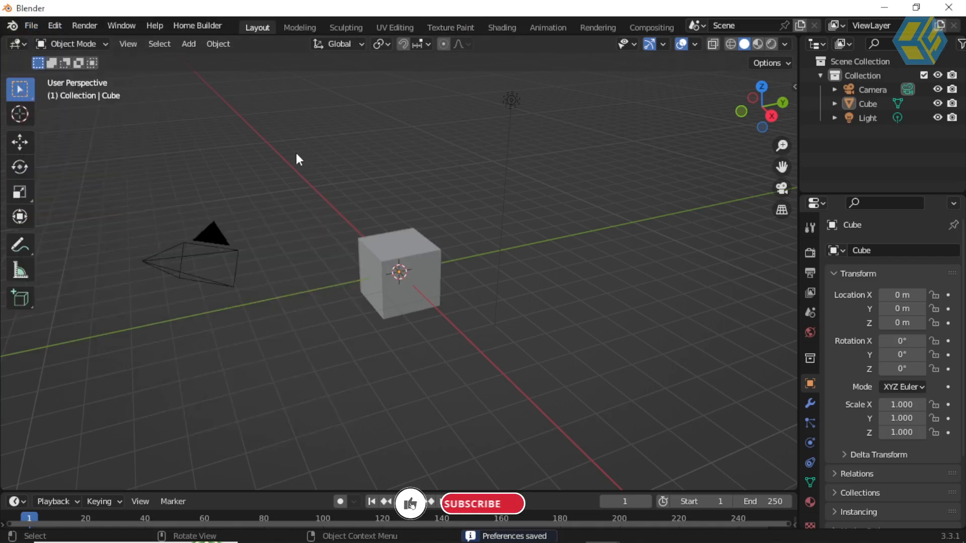
Reopen the add-on preferences and show the polygoniq botaniq free tools in the 3D viewport's sidebar
{"action": "left_click", "coordinate": [86, 24]}
{"action": "left_click", "coordinate": [57, 24]}
{"action": "left_click", "coordinate": [57, 24]}
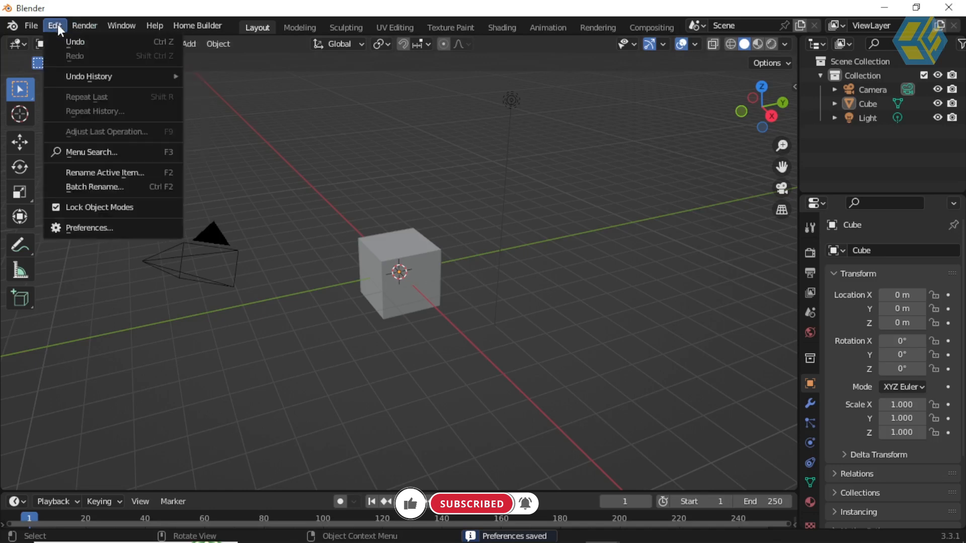
{"action": "left_click", "coordinate": [106, 228]}
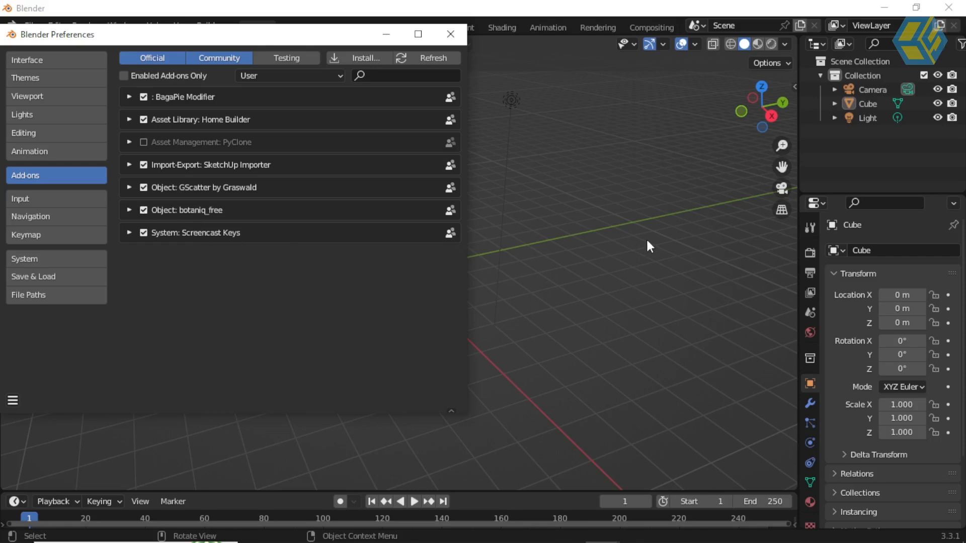
{"action": "key", "text": "n"}
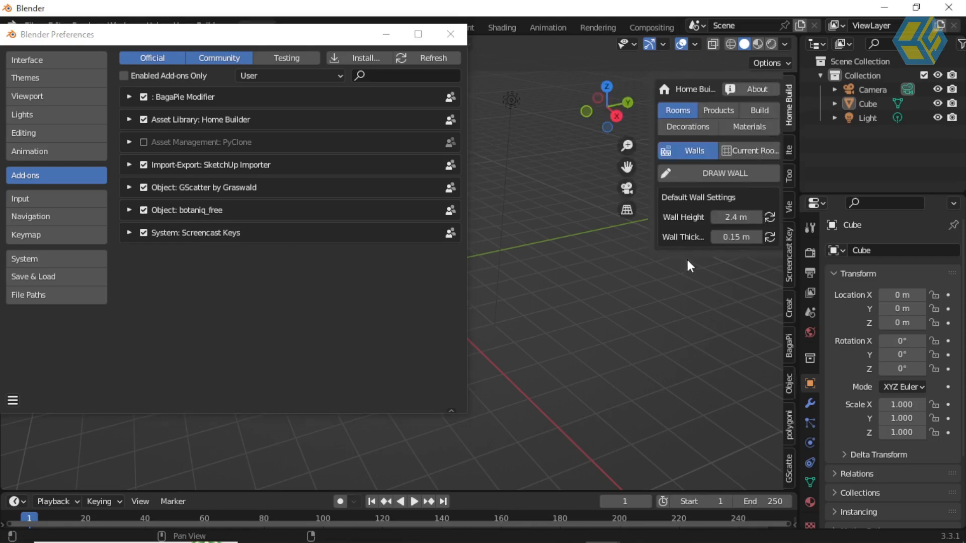
{"action": "left_click", "coordinate": [789, 430]}
{"action": "scroll", "coordinate": [720, 337], "scroll_direction": "down", "scroll_amount": 10}
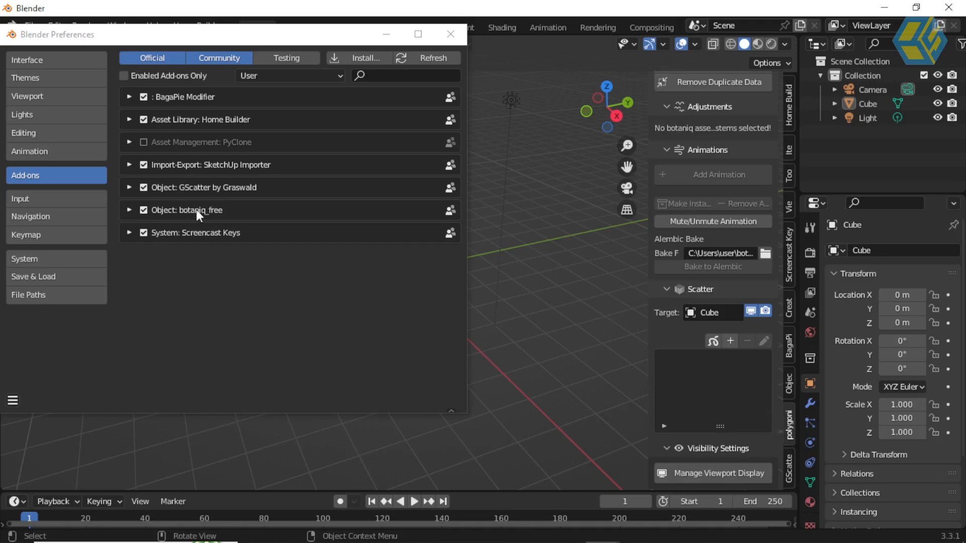
Disable the botaniq_free add-on, enable it again and review its tools in the viewport sidebar
{"action": "left_click", "coordinate": [144, 210]}
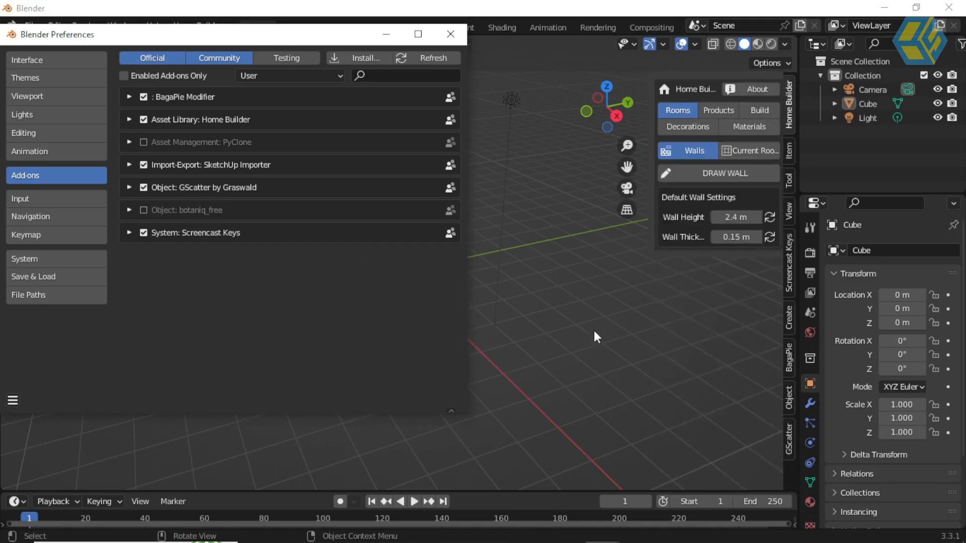
{"action": "left_click", "coordinate": [144, 210]}
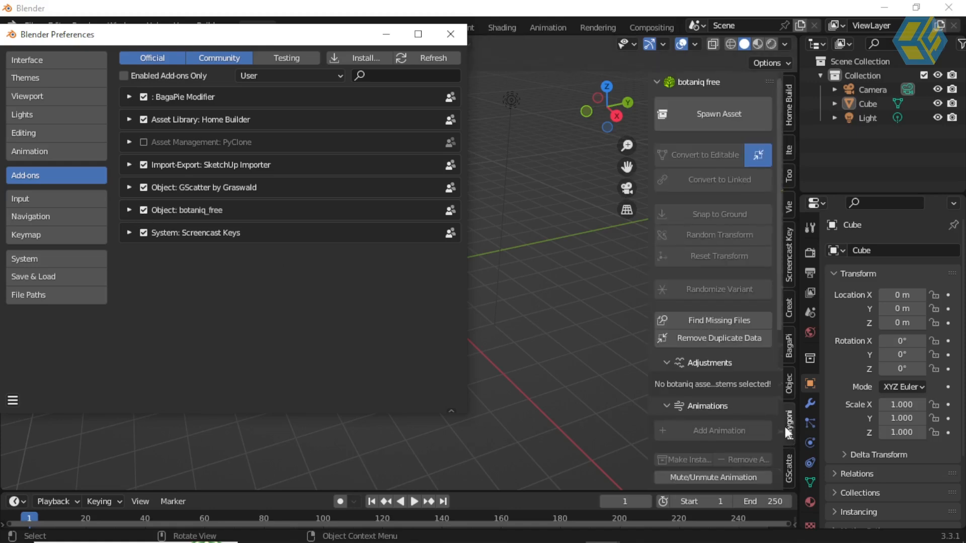
{"action": "scroll", "coordinate": [734, 410], "scroll_direction": "down", "scroll_amount": 10}
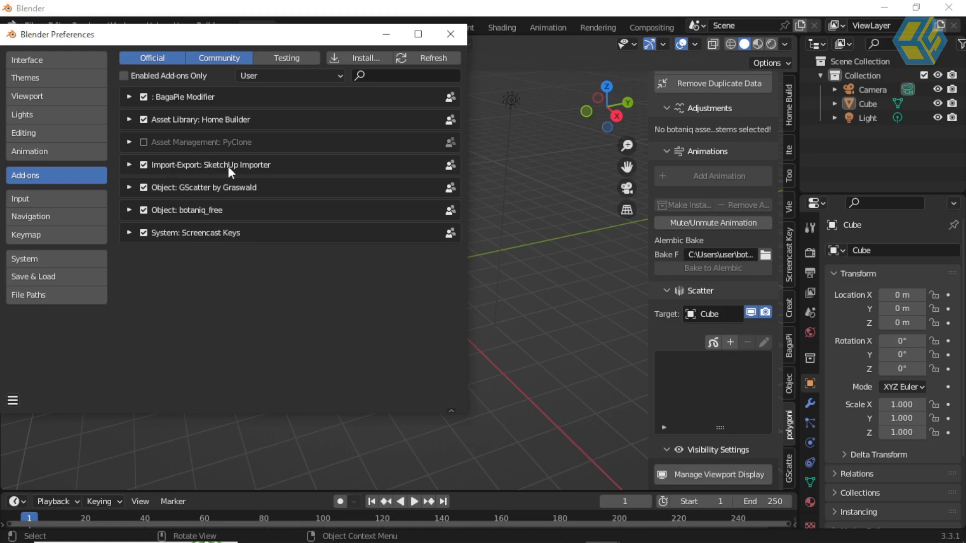
Save the preferences with the add-ons enabled and close the Preferences window
{"action": "left_click", "coordinate": [539, 88]}
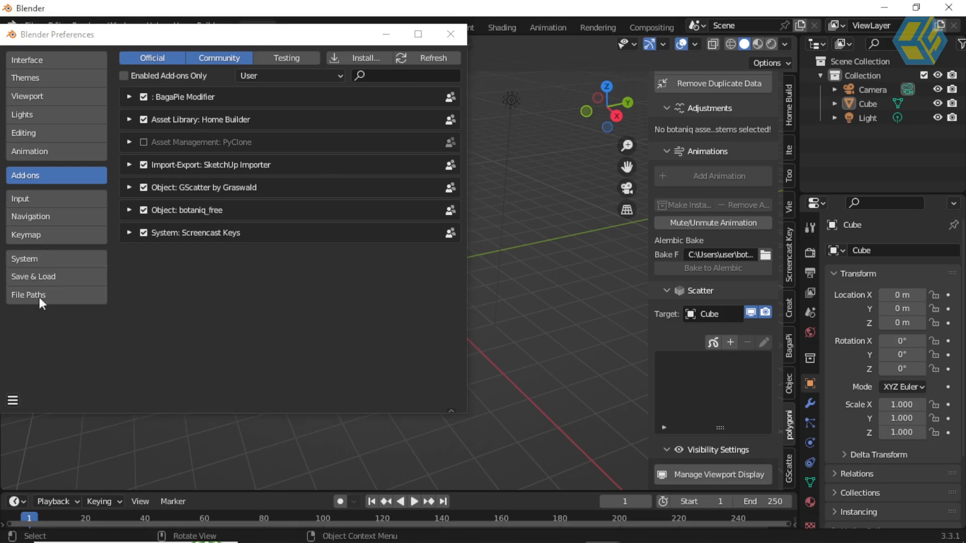
{"action": "left_click", "coordinate": [12, 401]}
{"action": "left_click", "coordinate": [47, 363]}
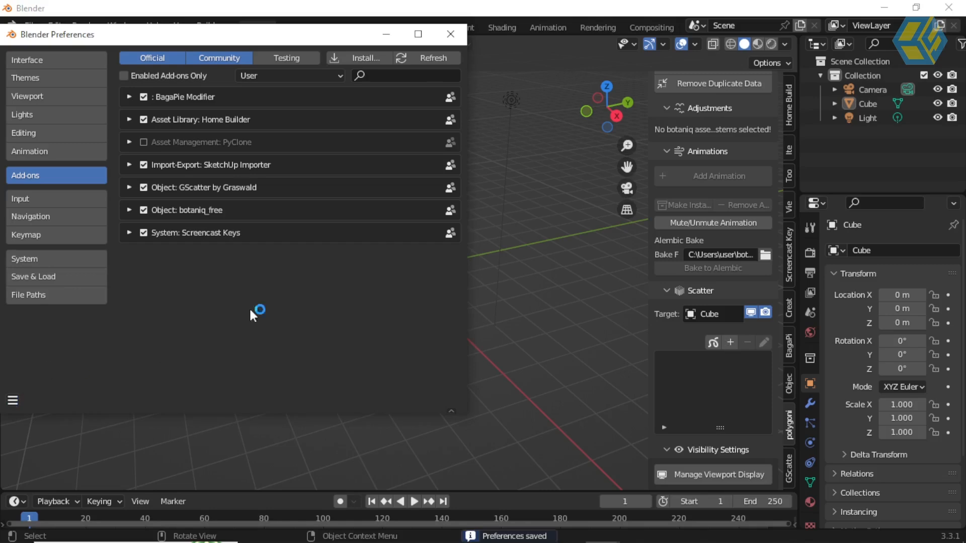
{"action": "left_click", "coordinate": [450, 34]}
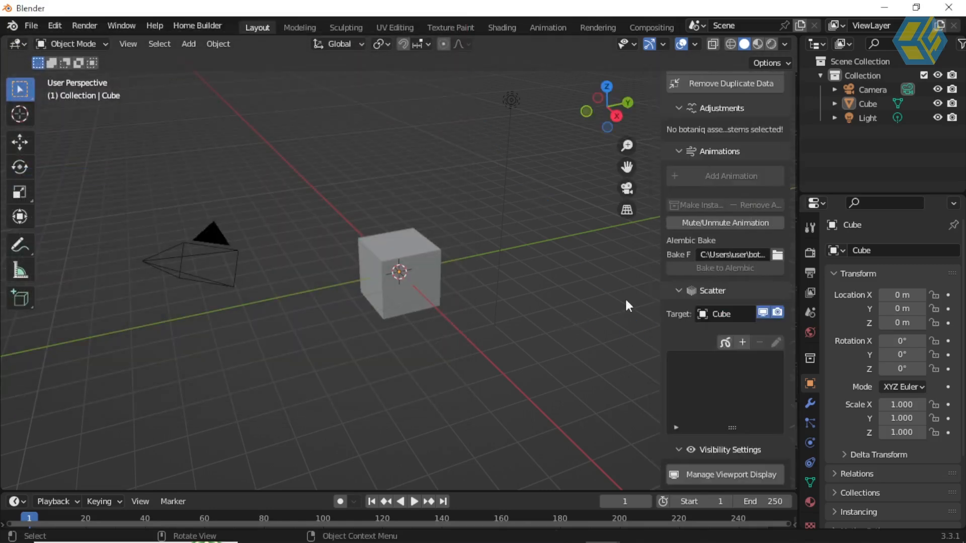
Turn on the Screencast Keys display and hide the 3D viewport's sidebar
{"action": "left_click", "coordinate": [789, 252]}
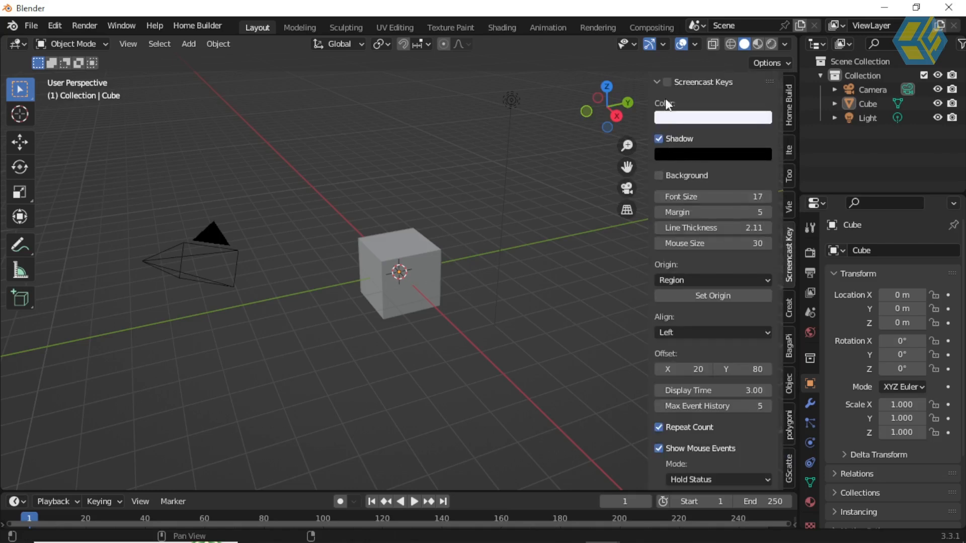
{"action": "key", "text": "n"}
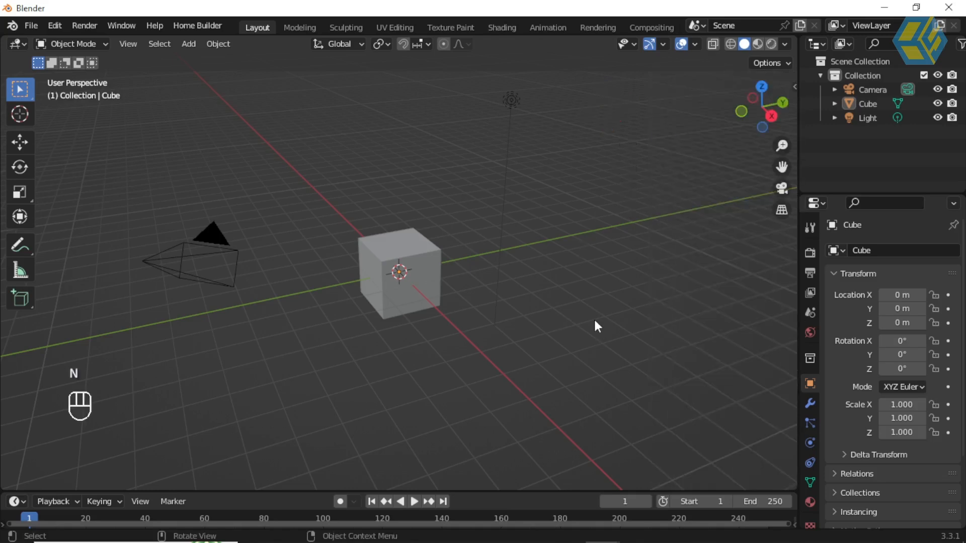
Show the request.JPG image with the viewer's comment, and minimise it again
{"action": "mouse_move", "coordinate": [671, 533]}
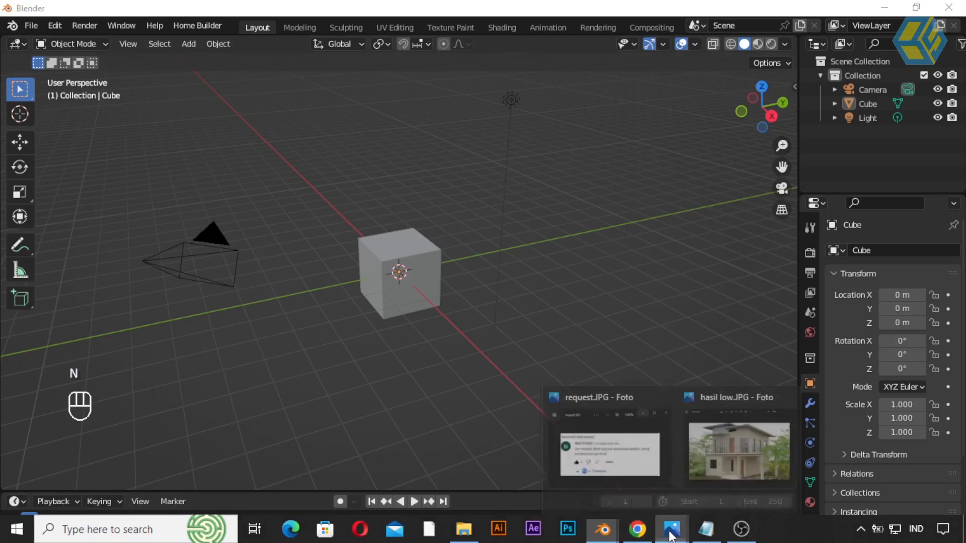
{"action": "left_click", "coordinate": [609, 443]}
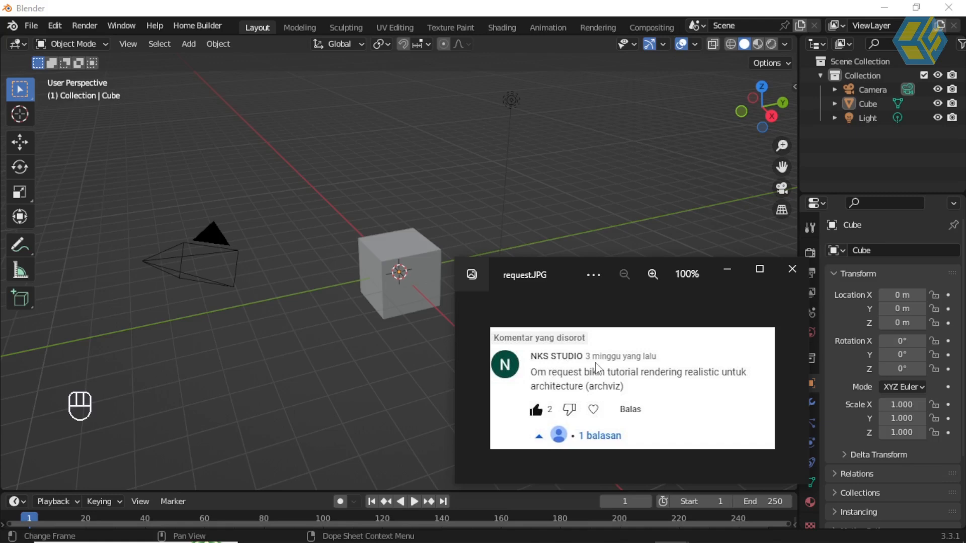
{"action": "left_click", "coordinate": [727, 271]}
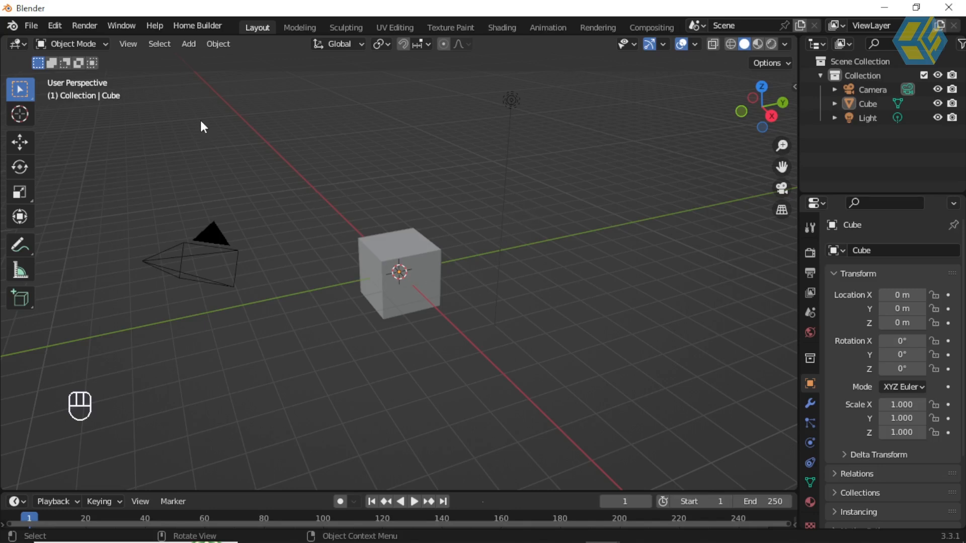
Delete the default cube, light and camera from the scene
{"action": "left_click", "coordinate": [534, 256]}
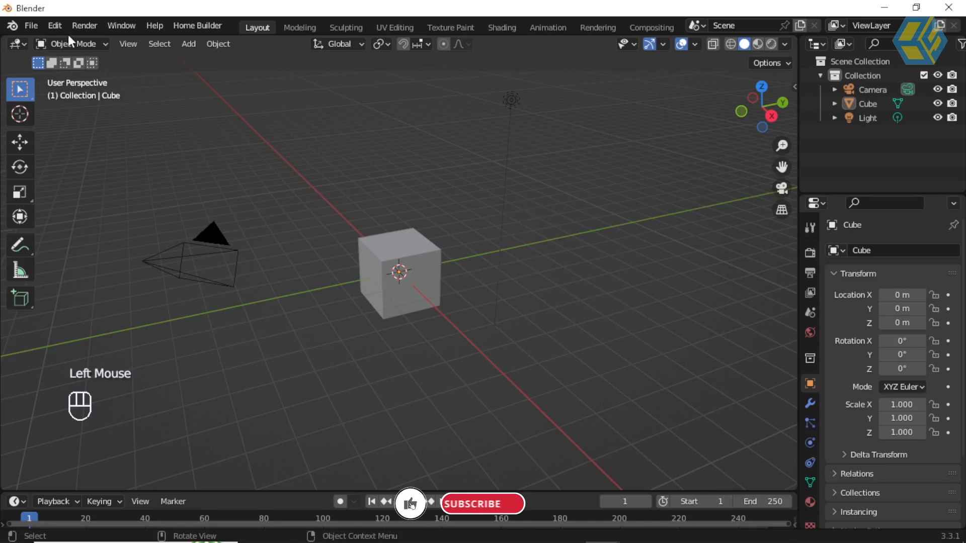
{"action": "left_click", "coordinate": [390, 246]}
{"action": "left_click", "coordinate": [391, 252]}
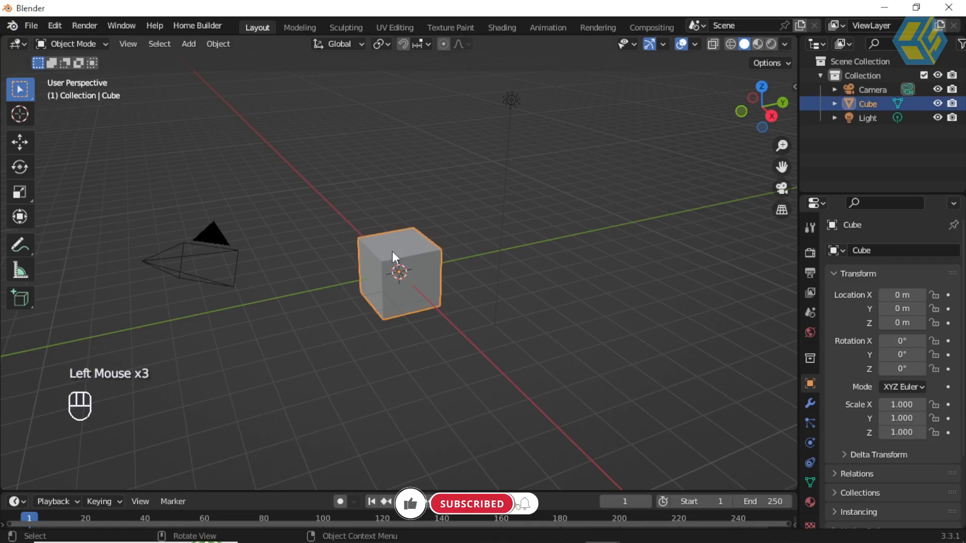
{"action": "left_click", "coordinate": [211, 119]}
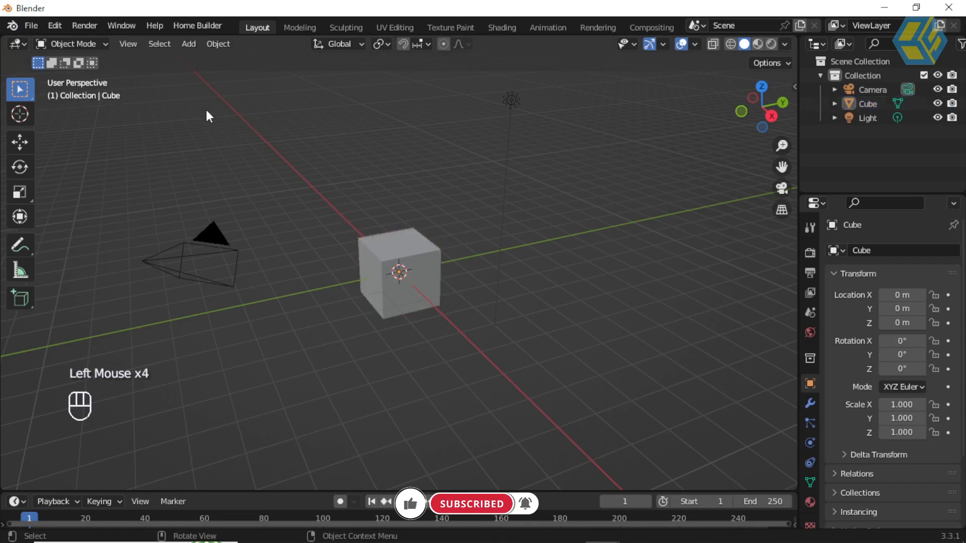
{"action": "left_click_drag", "start_coordinate": [179, 80], "coordinate": [378, 209]}
{"action": "left_click", "coordinate": [403, 243]}
{"action": "key", "text": "Delete"}
{"action": "left_click", "coordinate": [512, 105]}
{"action": "key", "text": "Delete"}
{"action": "left_click", "coordinate": [220, 252]}
{"action": "key", "text": "Delete"}
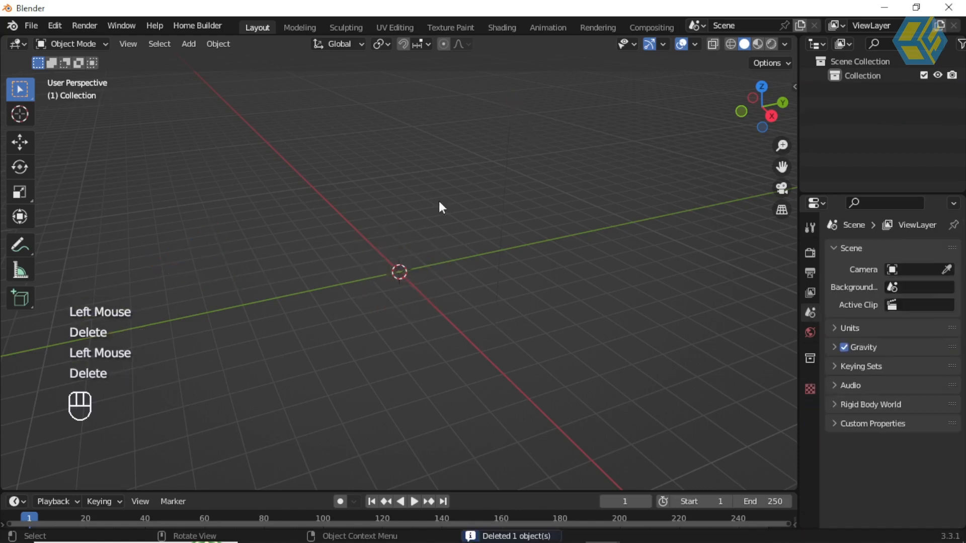
Look over the SketchUp model files in the BAHAN folder and return to Blender
{"action": "left_click", "coordinate": [32, 26]}
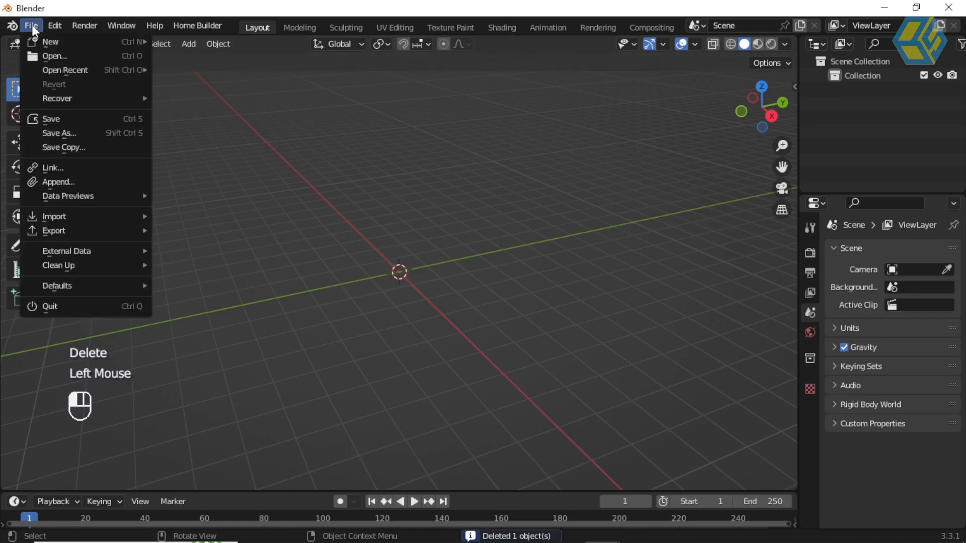
{"action": "mouse_move", "coordinate": [96, 262]}
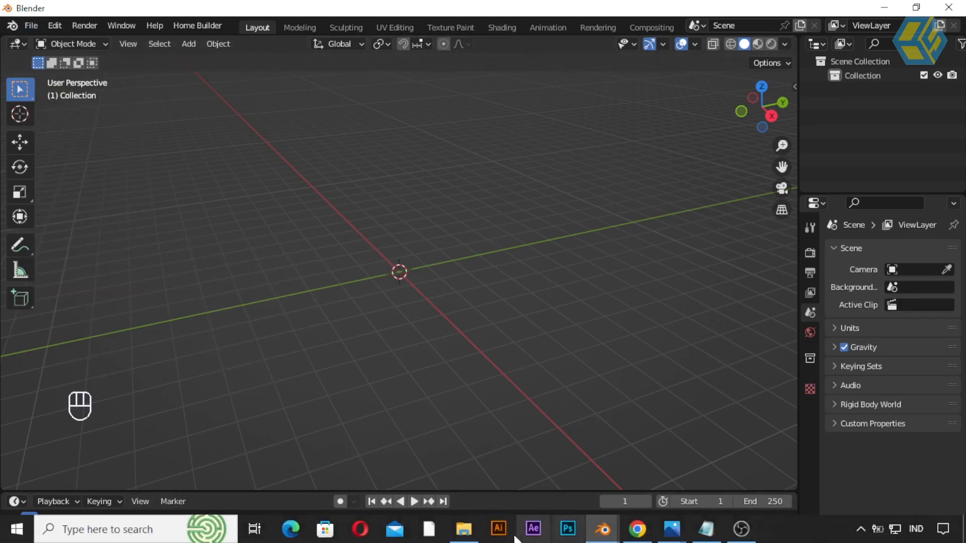
{"action": "left_click", "coordinate": [464, 529]}
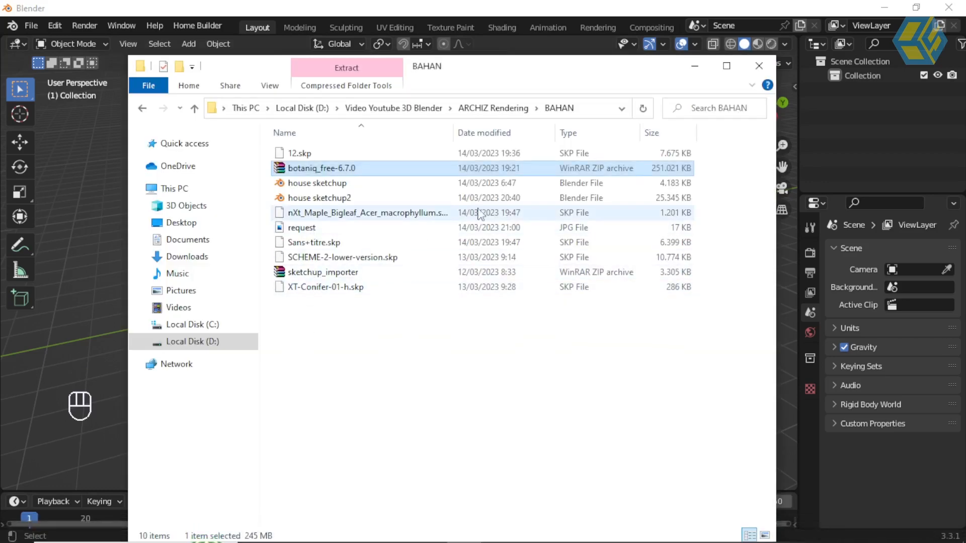
{"action": "left_click", "coordinate": [494, 5]}
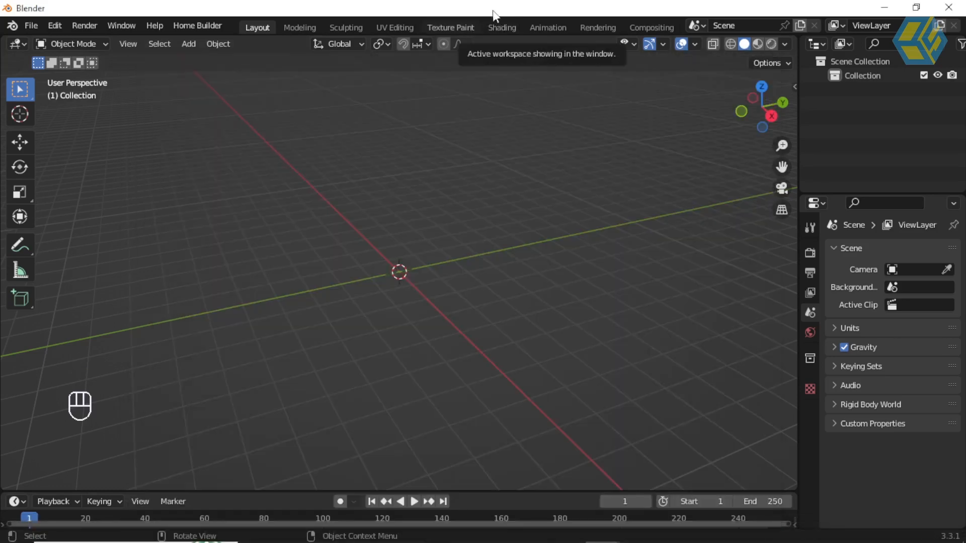
Import the SketchUp scene SCHEME-2-lower-version.skp from the BAHAN folder
{"action": "left_click", "coordinate": [31, 26]}
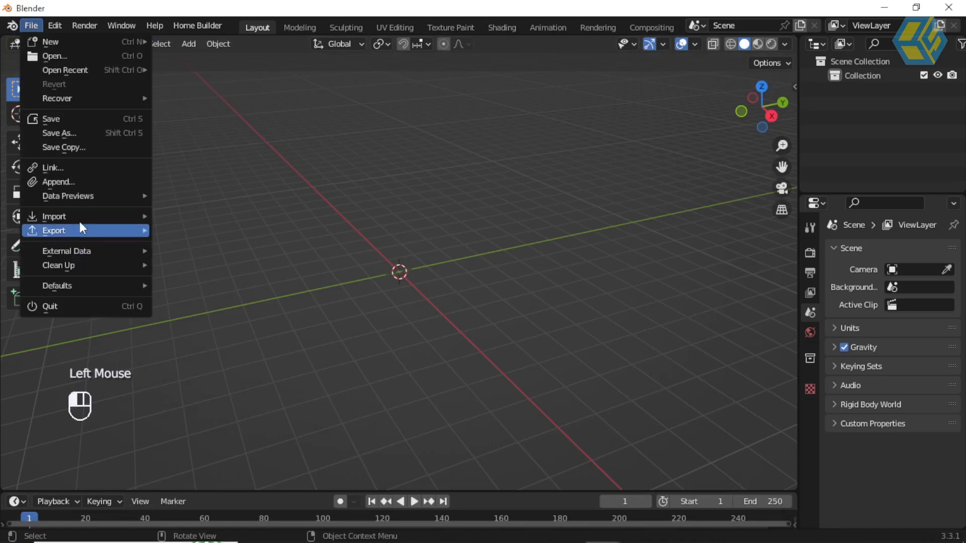
{"action": "mouse_move", "coordinate": [80, 218]}
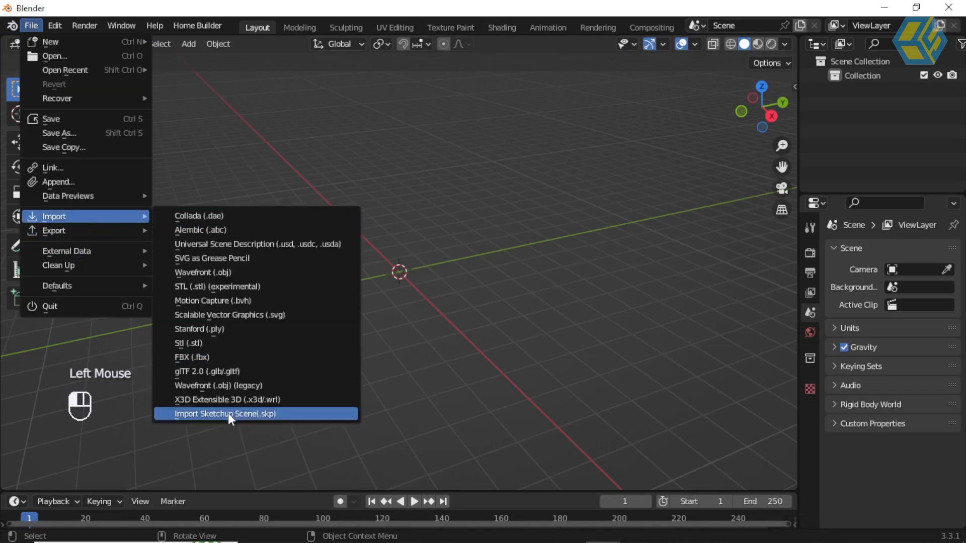
{"action": "left_click", "coordinate": [228, 413]}
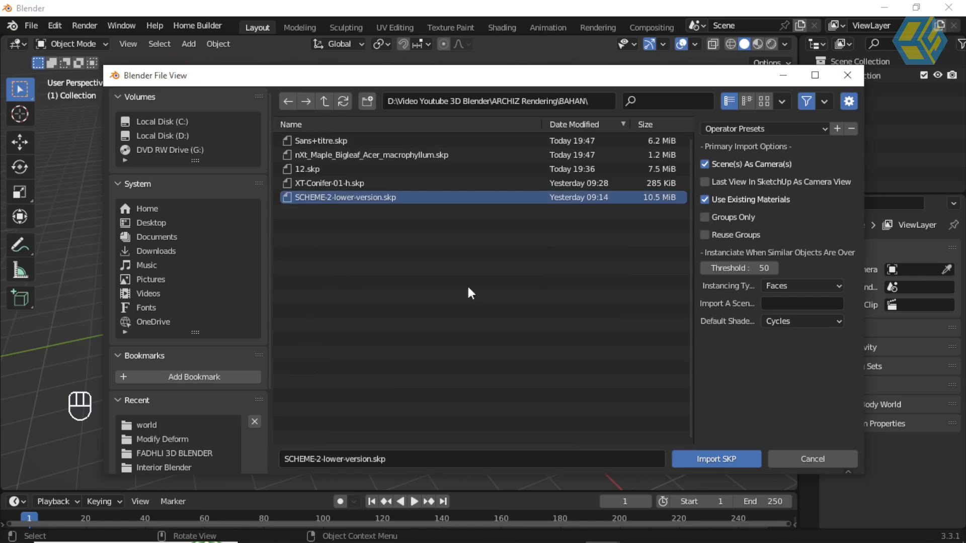
{"action": "left_click", "coordinate": [693, 459]}
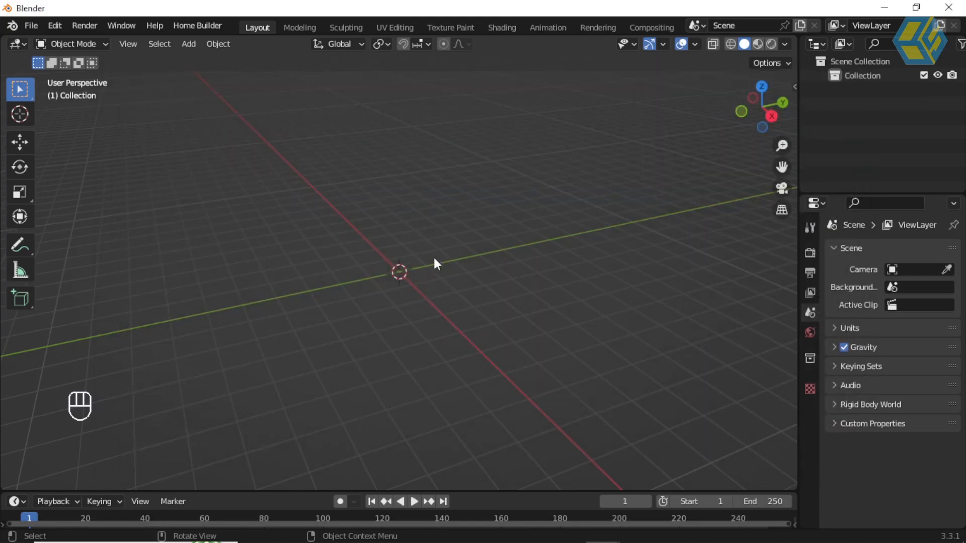
Examine the two imported houses from several angles and enlarge the Outliner to review their objects
{"action": "scroll", "coordinate": [448, 232], "scroll_direction": "down", "scroll_amount": 2}
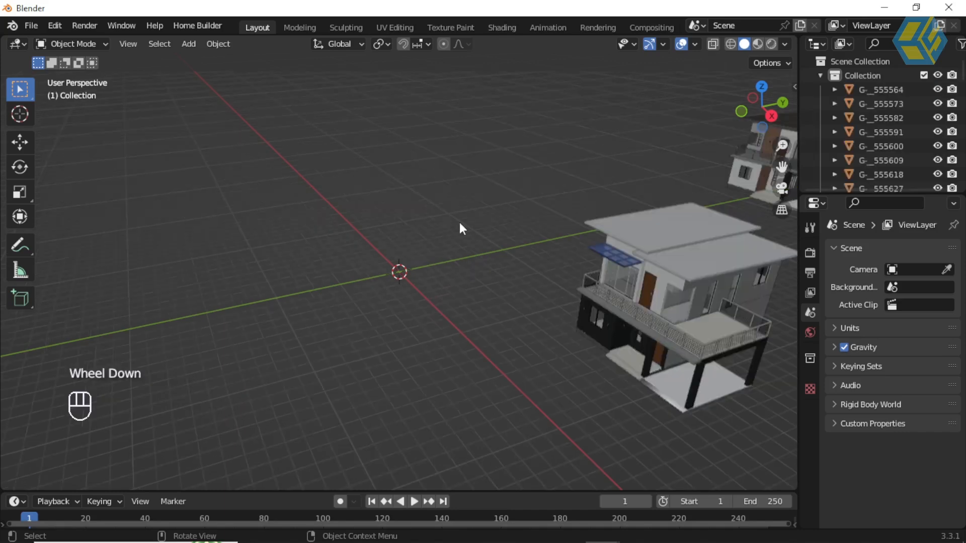
{"action": "middle_click_drag", "start_coordinate": [483, 302], "coordinate": [591, 273]}
{"action": "scroll", "coordinate": [462, 226], "scroll_direction": "up", "scroll_amount": 3}
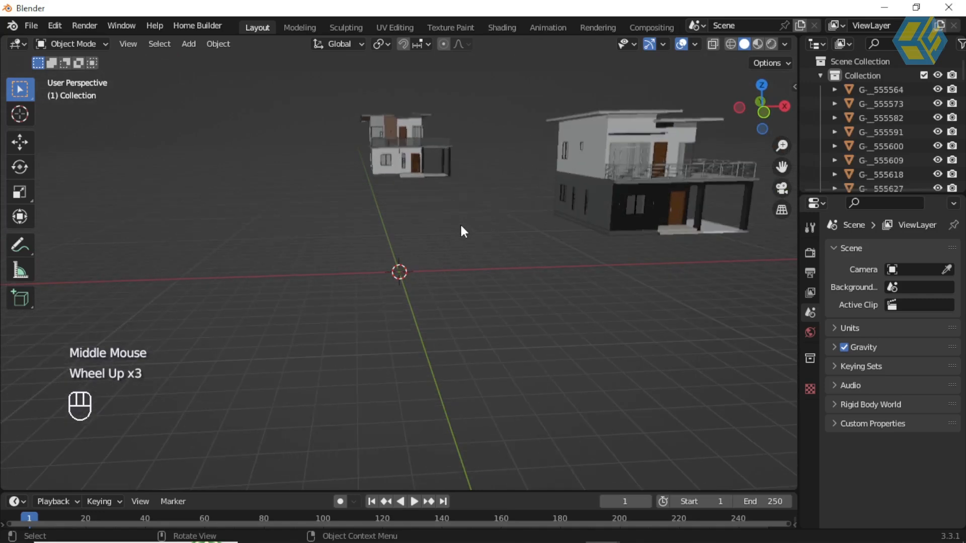
{"action": "scroll", "coordinate": [483, 212], "scroll_direction": "up", "scroll_amount": 1}
{"action": "middle_click_drag", "start_coordinate": [481, 210], "coordinate": [470, 259], "text": "shift"}
{"action": "middle_click_drag", "start_coordinate": [473, 224], "coordinate": [707, 162]}
{"action": "scroll", "coordinate": [442, 240], "scroll_direction": "down", "scroll_amount": 3}
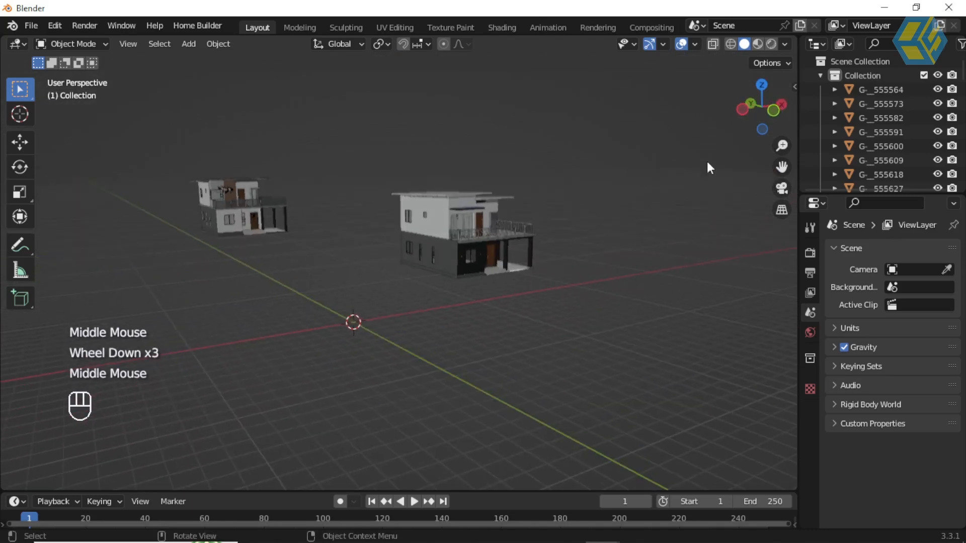
{"action": "left_click", "coordinate": [821, 75]}
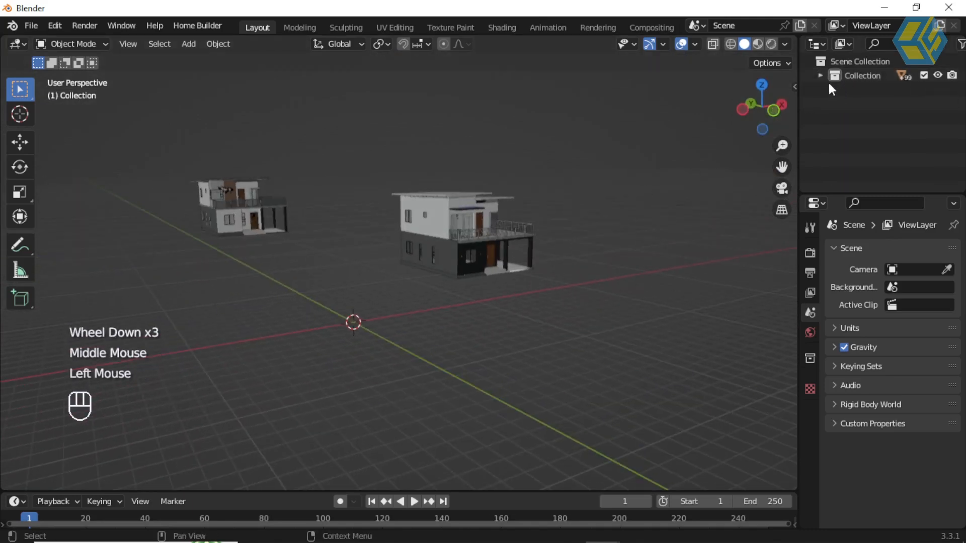
{"action": "left_click", "coordinate": [821, 76]}
{"action": "left_click_drag", "start_coordinate": [857, 192], "coordinate": [849, 467]}
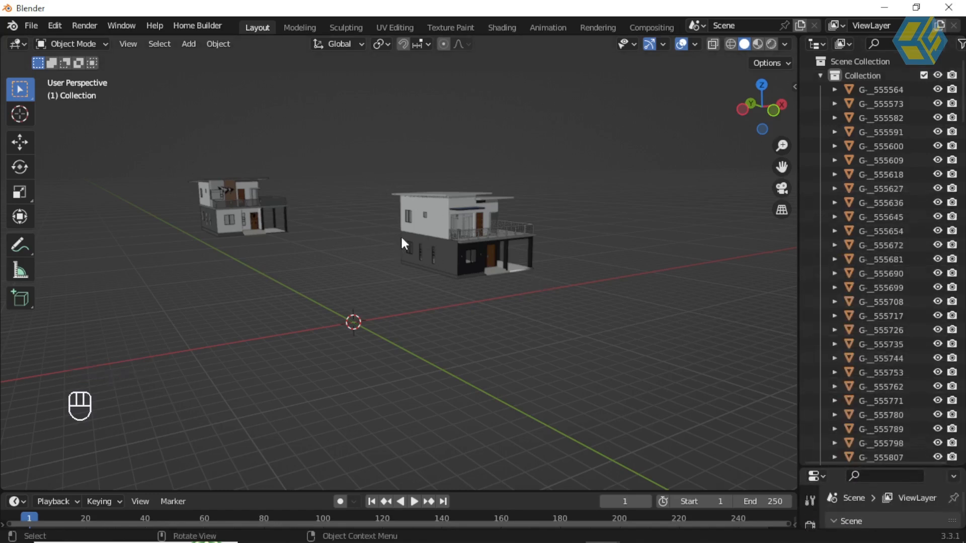
Delete all parts of the farther house standing on the Y axis and collapse the collection in the Outliner
{"action": "middle_click_drag", "start_coordinate": [492, 269], "coordinate": [440, 271]}
{"action": "left_click_drag", "start_coordinate": [341, 158], "coordinate": [470, 263]}
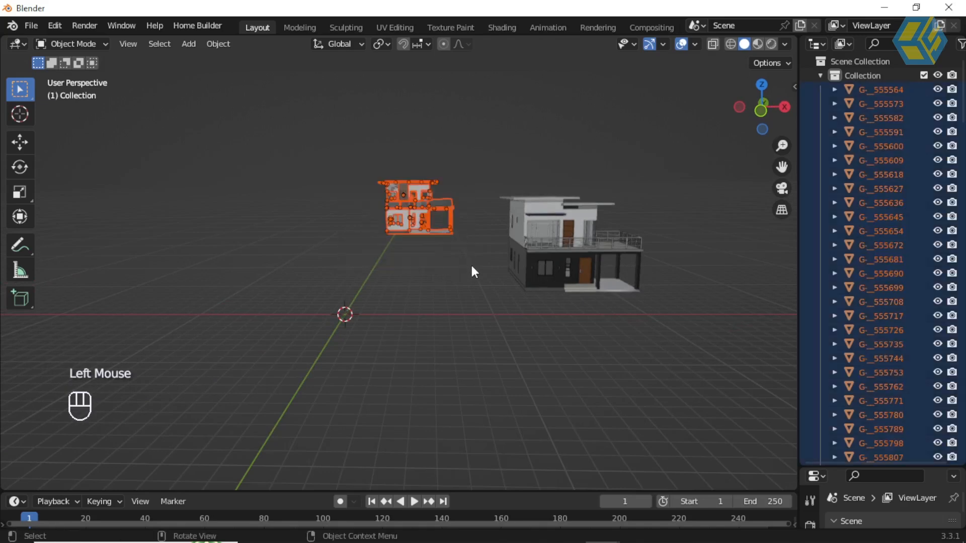
{"action": "key", "text": "Delete"}
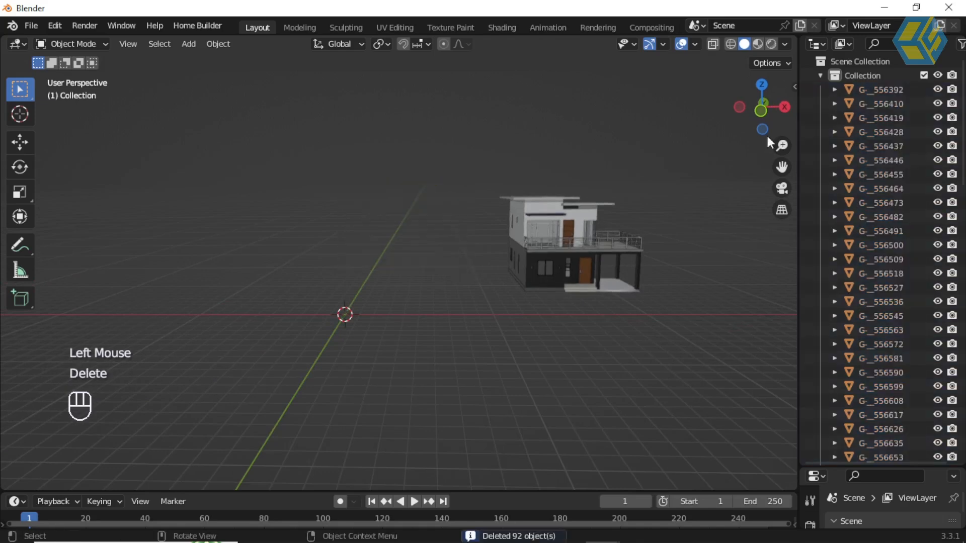
{"action": "left_click", "coordinate": [820, 76]}
{"action": "middle_click_drag", "start_coordinate": [673, 234], "coordinate": [625, 244]}
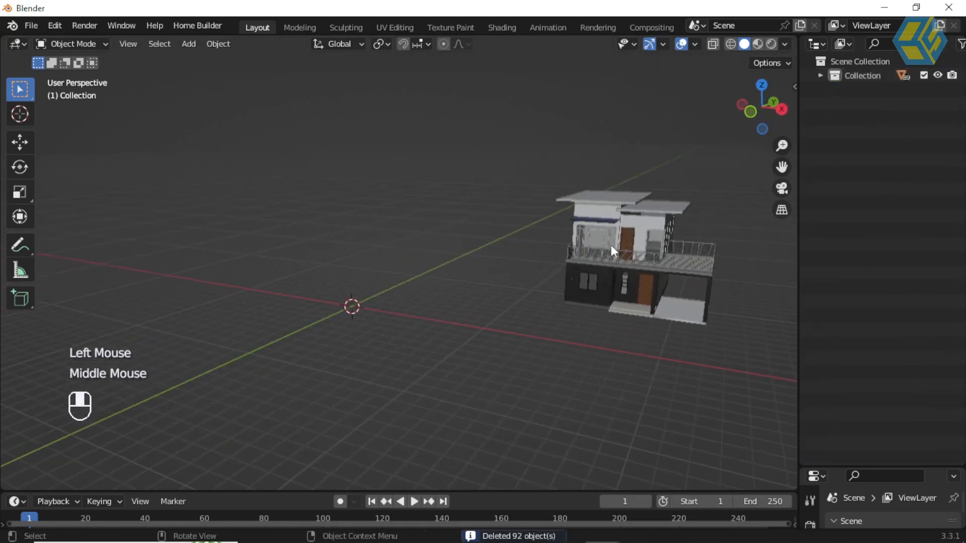
{"action": "middle_click_drag", "start_coordinate": [657, 274], "coordinate": [289, 282], "text": "shift"}
{"action": "left_click_drag", "start_coordinate": [326, 142], "coordinate": [596, 360]}
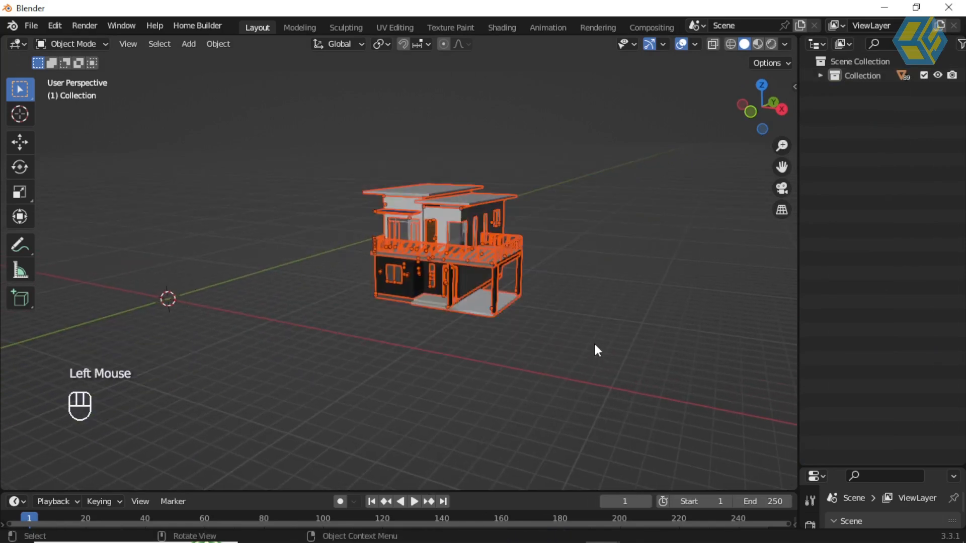
{"action": "key", "text": "g"}
{"action": "right_click", "coordinate": [534, 333]}
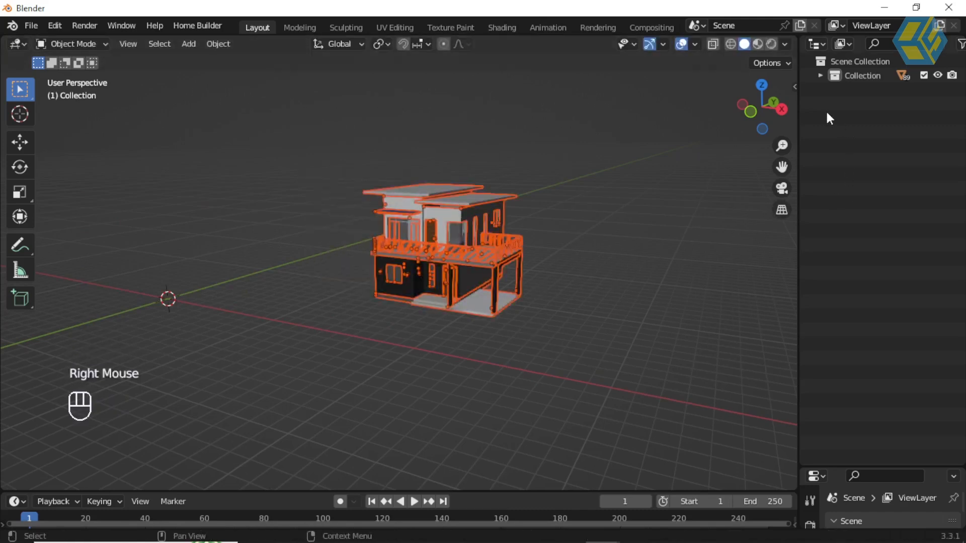
Shrink the Outliner, bring the remaining house into close view and deselect all its parts
{"action": "left_click_drag", "start_coordinate": [845, 467], "coordinate": [852, 285]}
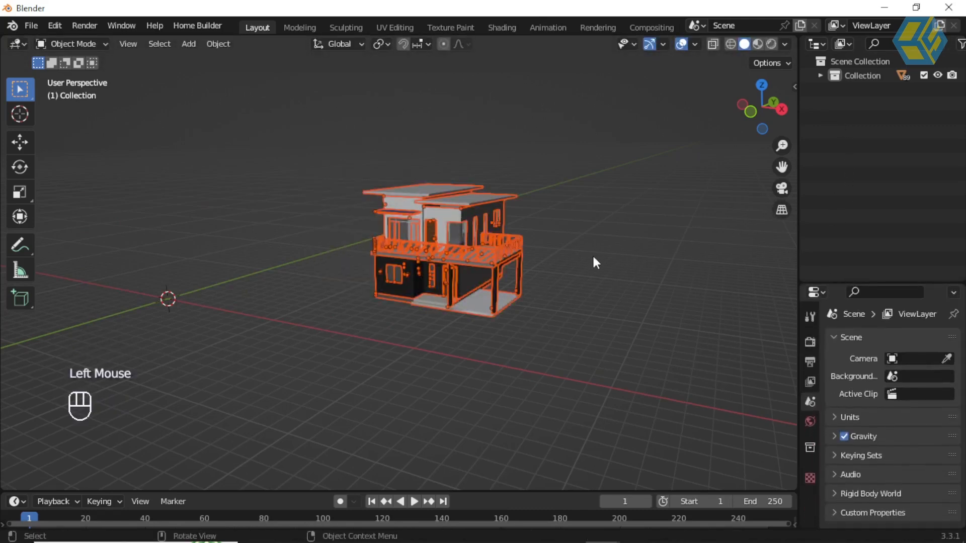
{"action": "scroll", "coordinate": [549, 268], "scroll_direction": "up", "scroll_amount": 2}
{"action": "scroll", "coordinate": [551, 266], "scroll_direction": "up", "scroll_amount": 3}
{"action": "middle_click_drag", "start_coordinate": [587, 237], "coordinate": [505, 237], "text": "shift"}
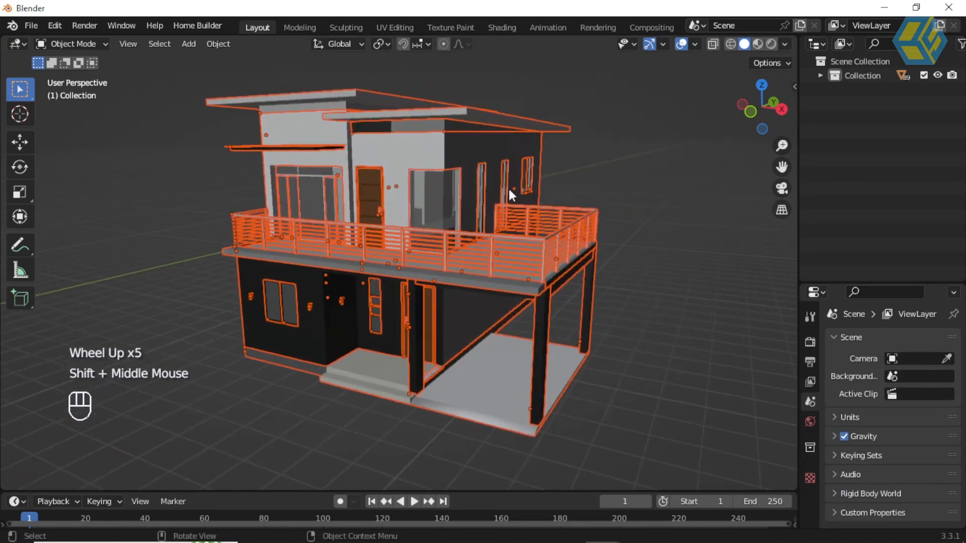
{"action": "left_click", "coordinate": [637, 202]}
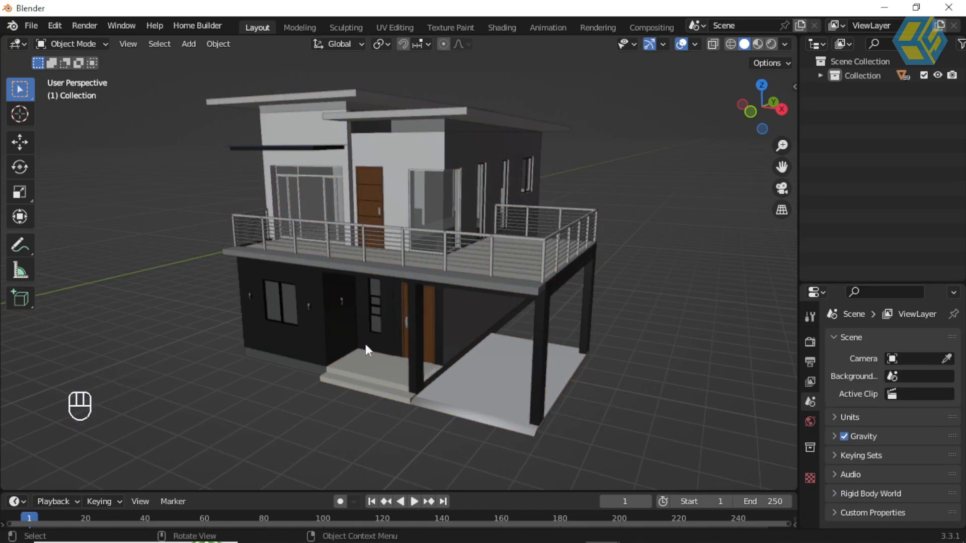
Select the ground-floor walls and change the diffuse color of their [0135_DarkGray] material to pale yellow
{"action": "left_click", "coordinate": [327, 337]}
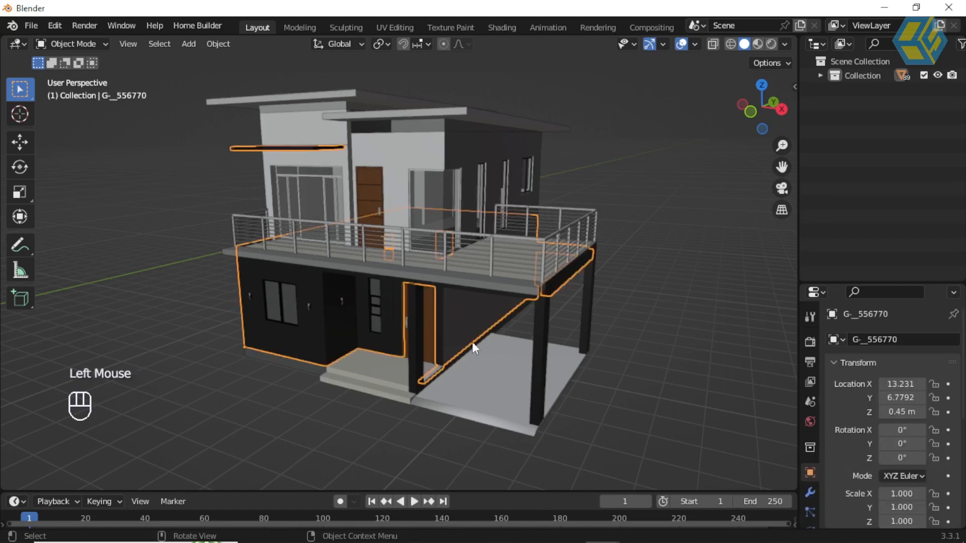
{"action": "left_click", "coordinate": [652, 297]}
{"action": "left_click", "coordinate": [327, 322]}
{"action": "left_click_drag", "start_coordinate": [838, 283], "coordinate": [838, 144]}
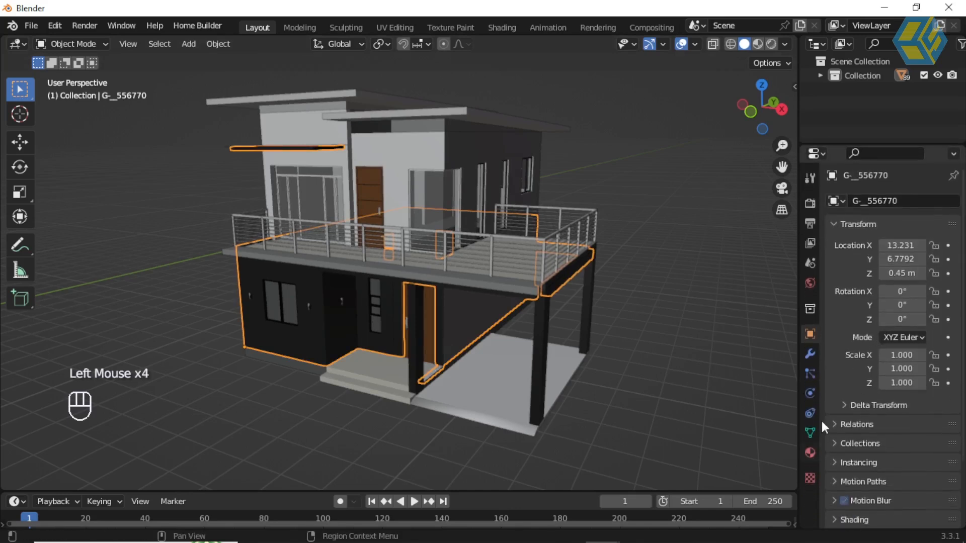
{"action": "left_click", "coordinate": [810, 453]}
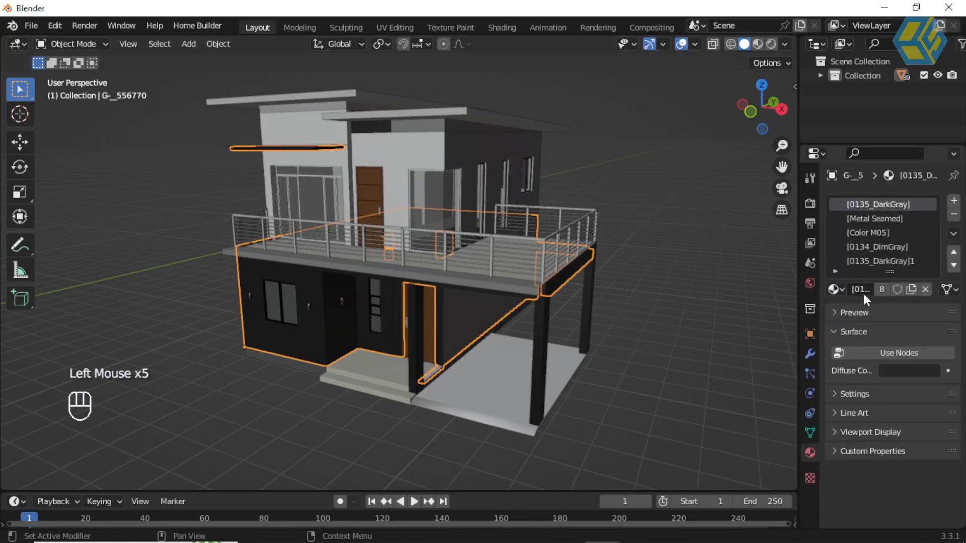
{"action": "left_click", "coordinate": [917, 371]}
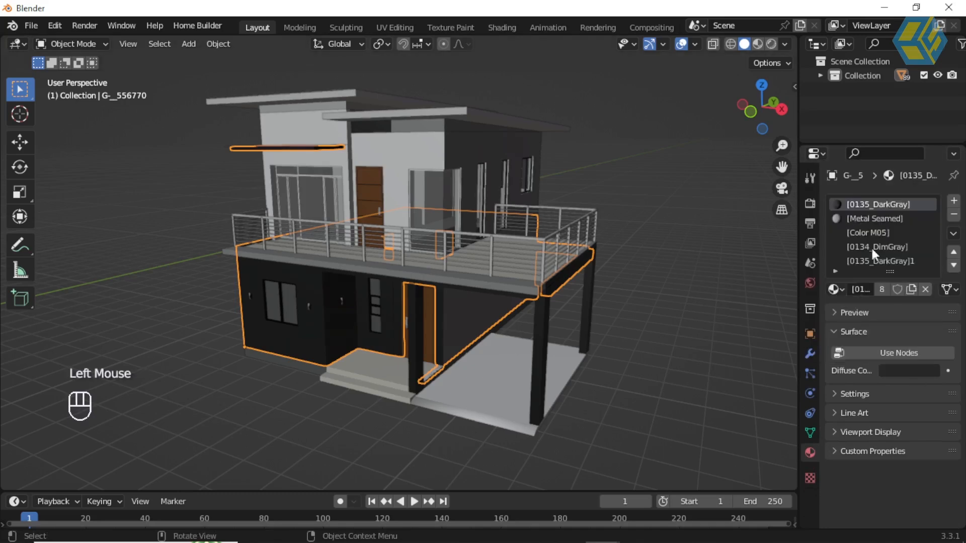
{"action": "left_click", "coordinate": [898, 372]}
{"action": "left_click_drag", "start_coordinate": [928, 231], "coordinate": [929, 179]}
{"action": "left_click_drag", "start_coordinate": [898, 208], "coordinate": [856, 228]}
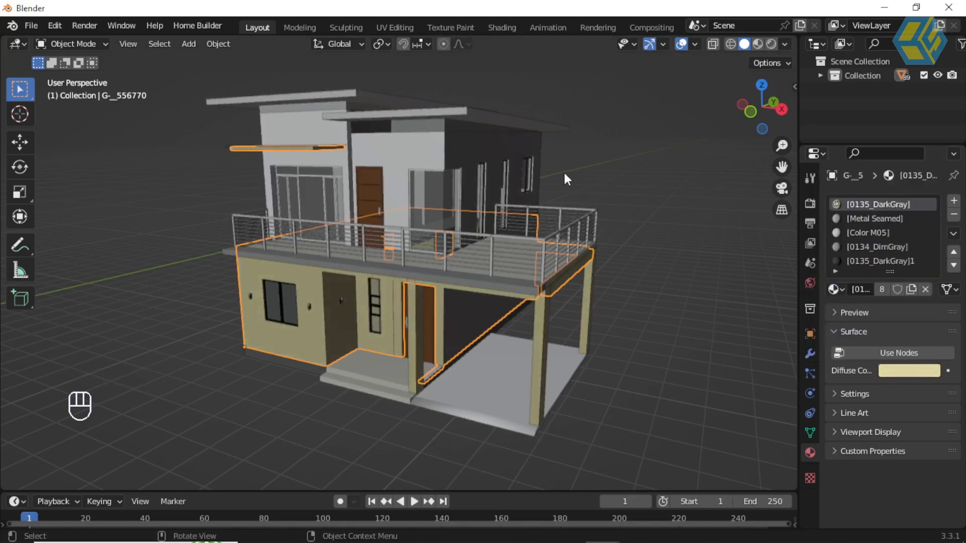
Lower the saturation of the ground-floor walls' [0135_DarkGray] diffuse color to 0.291
{"action": "left_click", "coordinate": [925, 372]}
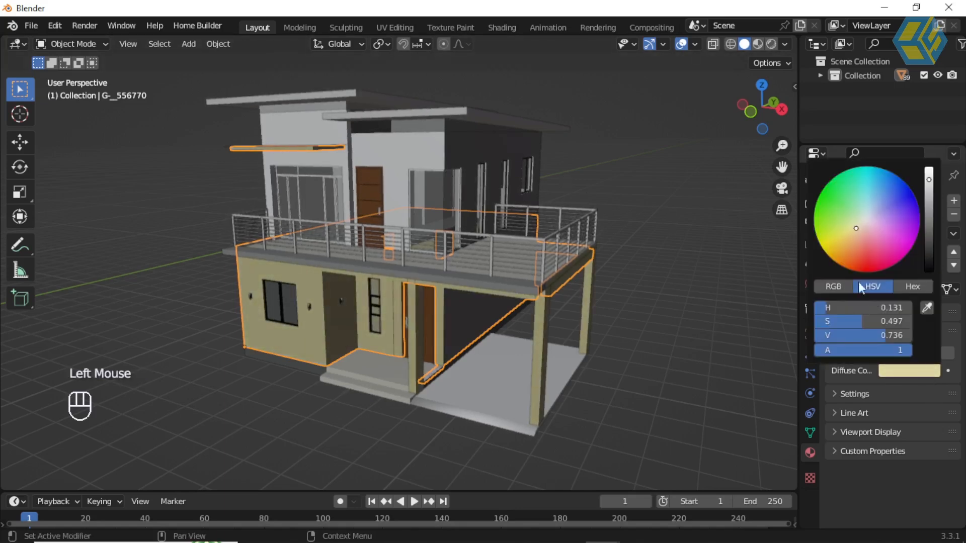
{"action": "left_click_drag", "start_coordinate": [862, 321], "coordinate": [841, 322]}
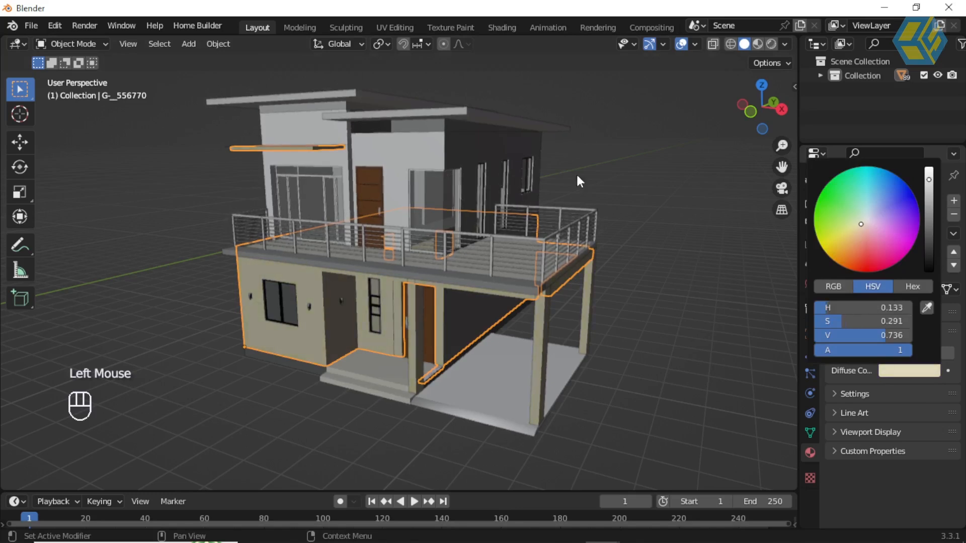
Select the upper-floor walls and change the [Polished Concrete Old] diffuse color to pale yellow, hue 0.144 and saturation 0.503, previewing it rendered
{"action": "left_click", "coordinate": [422, 165]}
{"action": "middle_click_drag", "start_coordinate": [596, 298], "coordinate": [671, 207]}
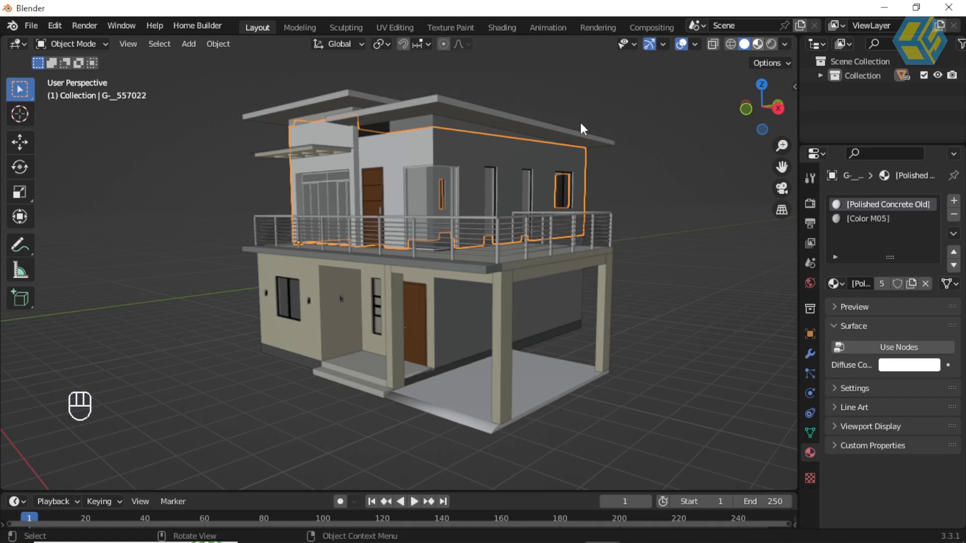
{"action": "left_click", "coordinate": [758, 44]}
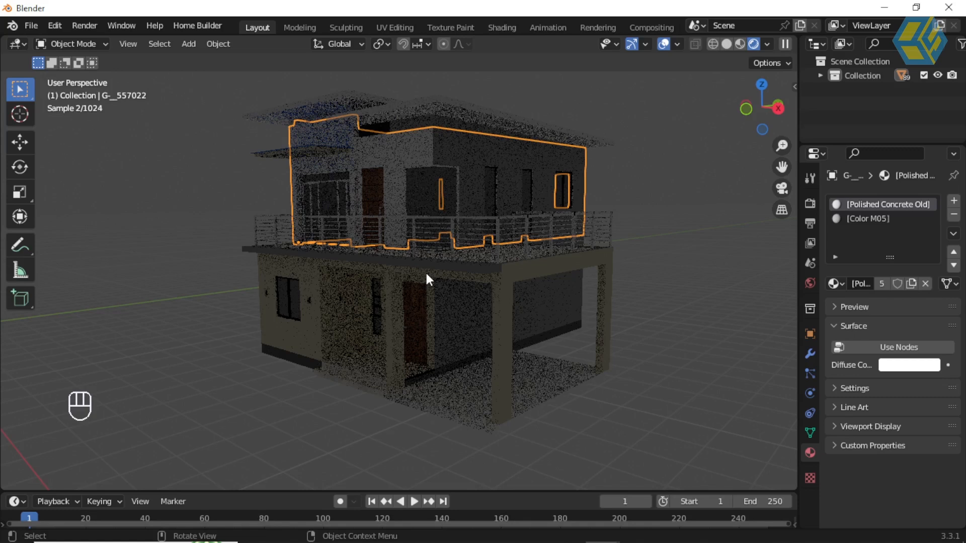
{"action": "left_click", "coordinate": [909, 365]}
{"action": "left_click", "coordinate": [855, 222]}
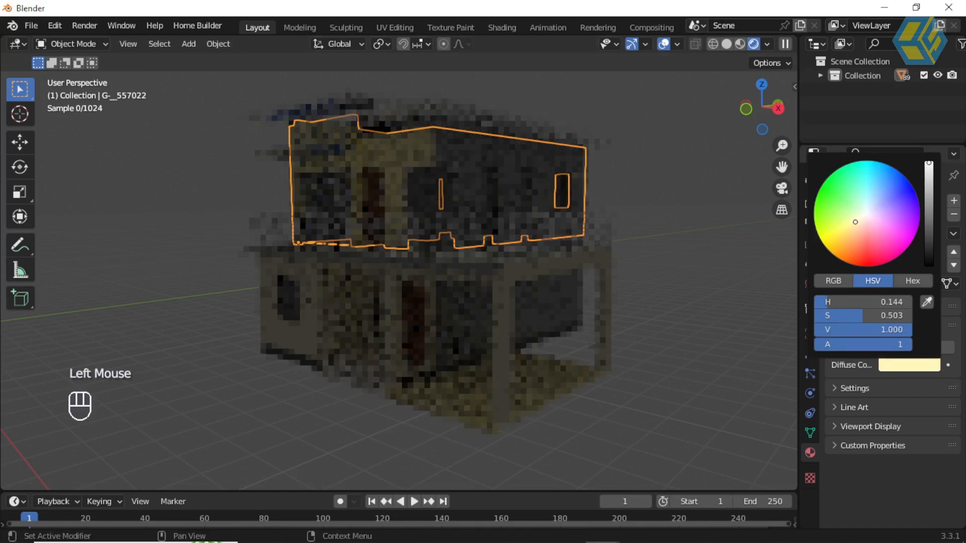
{"action": "left_click", "coordinate": [672, 120]}
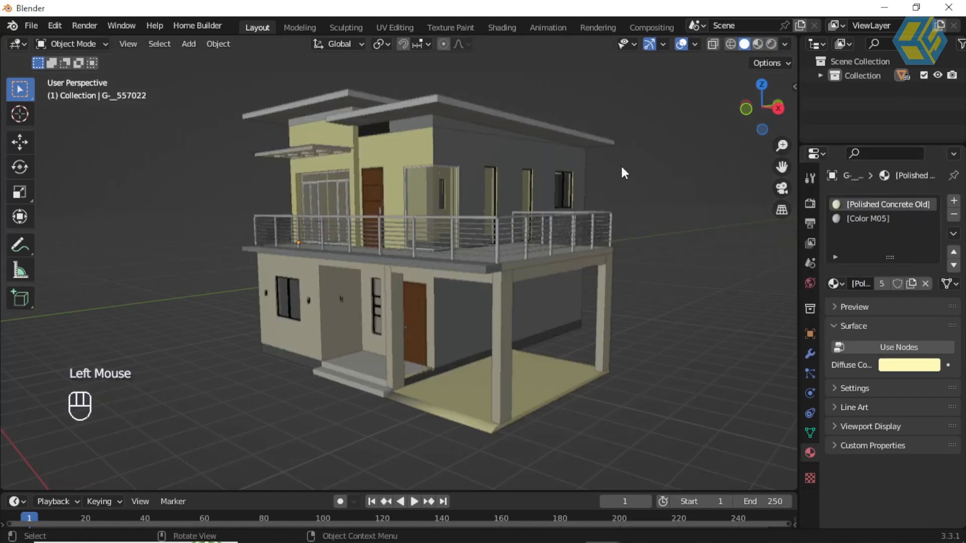
View the recolored house from several angles and compare it with the reference render hasil low.JPG
{"action": "middle_click_drag", "start_coordinate": [410, 200], "coordinate": [396, 201]}
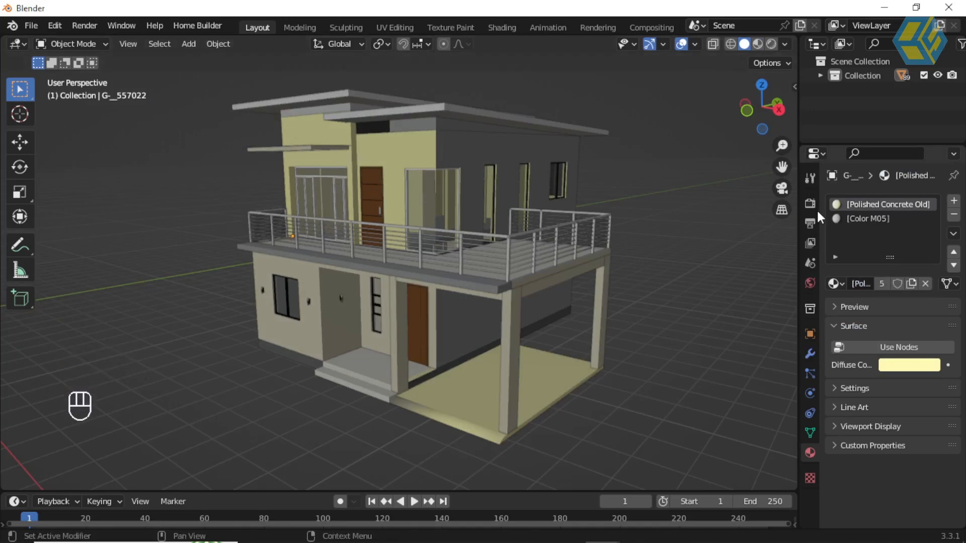
{"action": "middle_click_drag", "start_coordinate": [610, 196], "coordinate": [614, 198]}
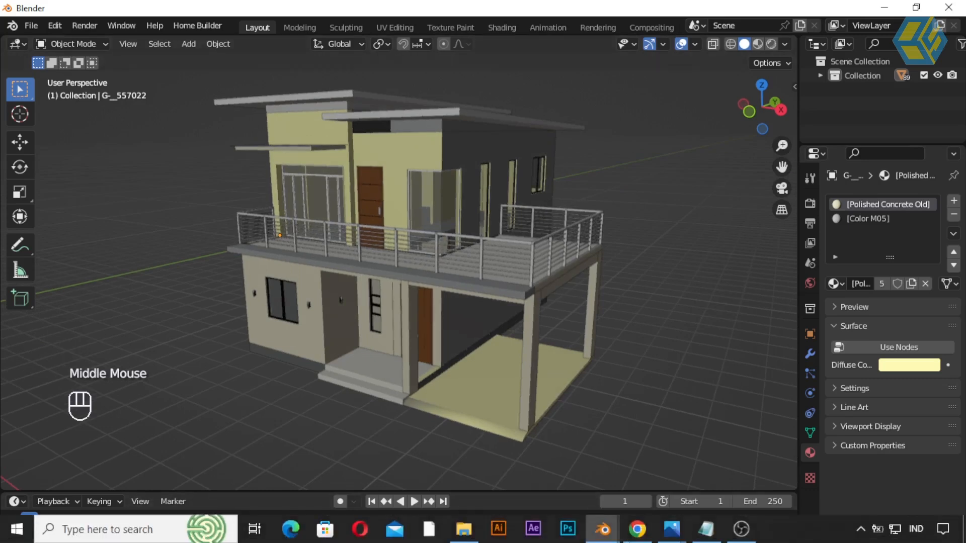
{"action": "mouse_move", "coordinate": [603, 528]}
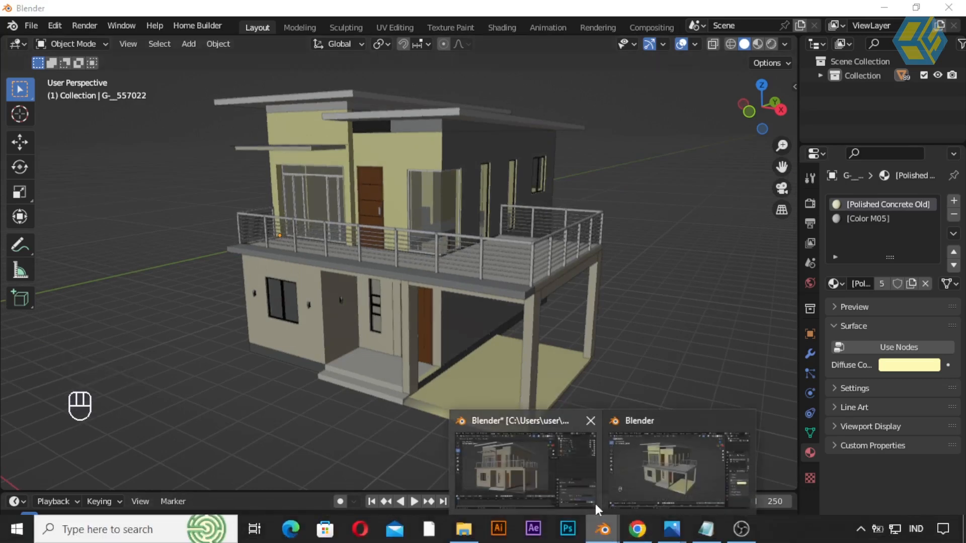
{"action": "mouse_move", "coordinate": [666, 526]}
{"action": "left_click", "coordinate": [729, 446]}
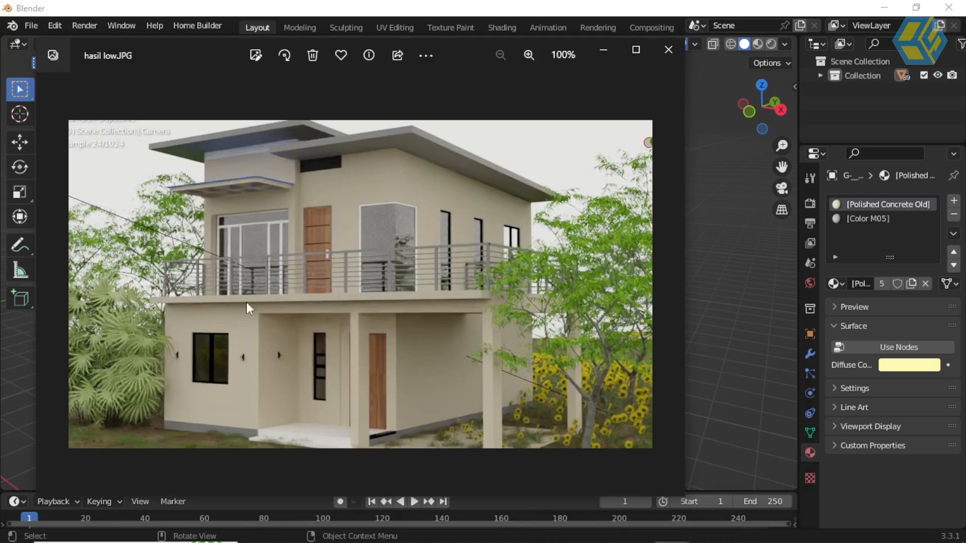
{"action": "left_click", "coordinate": [723, 40]}
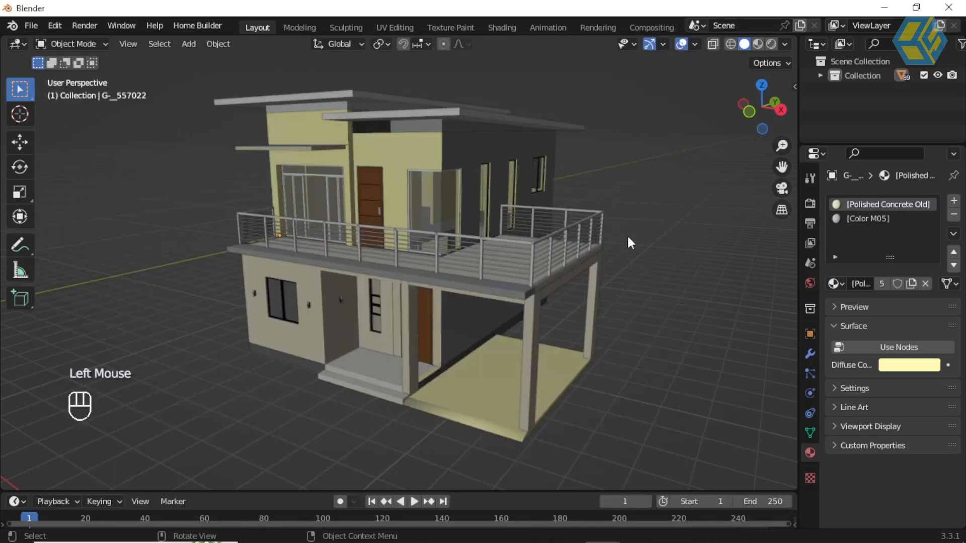
{"action": "middle_click_drag", "start_coordinate": [612, 264], "coordinate": [613, 269]}
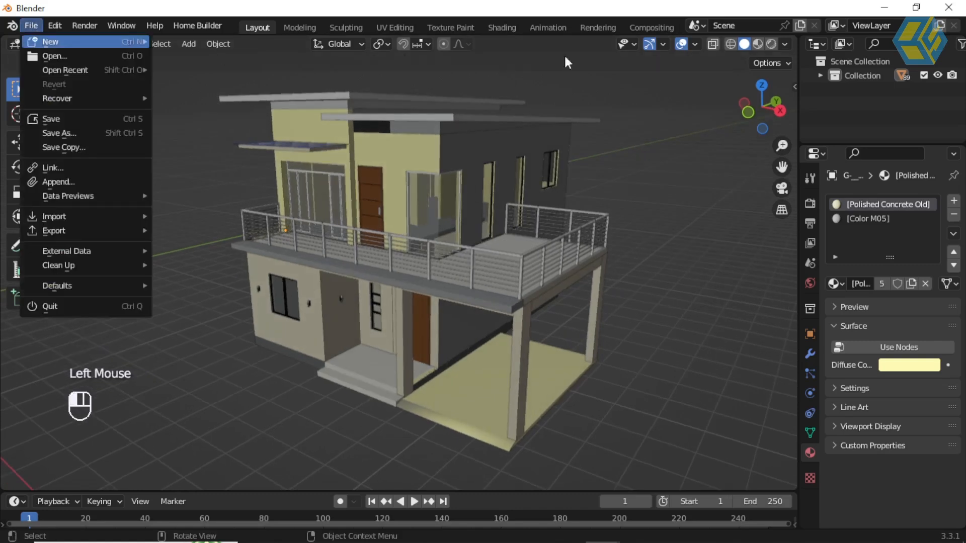
Create a new collection in the Outliner and name it pohon
{"action": "left_click", "coordinate": [825, 94]}
{"action": "right_click", "coordinate": [825, 94]}
{"action": "left_click", "coordinate": [825, 95]}
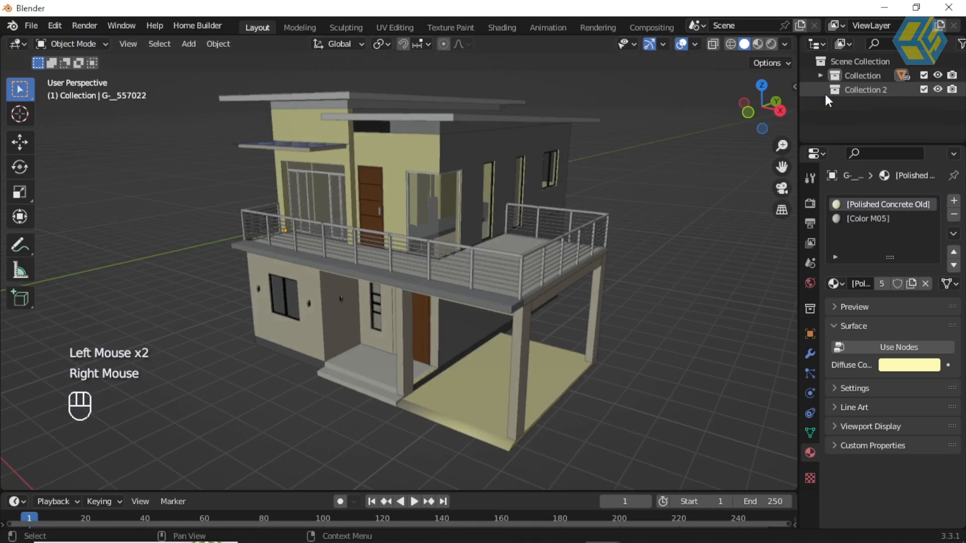
{"action": "left_click", "coordinate": [865, 88]}
{"action": "double_click", "coordinate": [865, 89]}
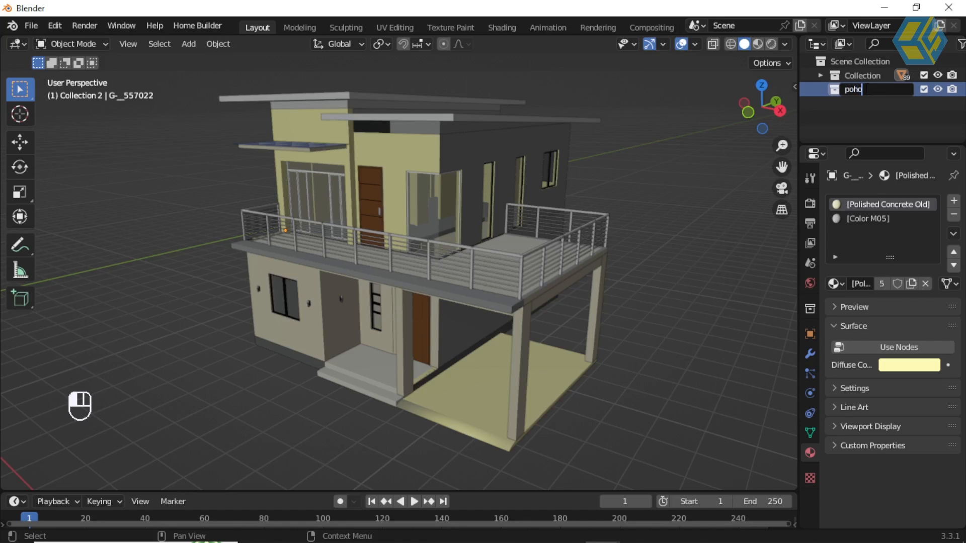
{"action": "key", "text": "Return"}
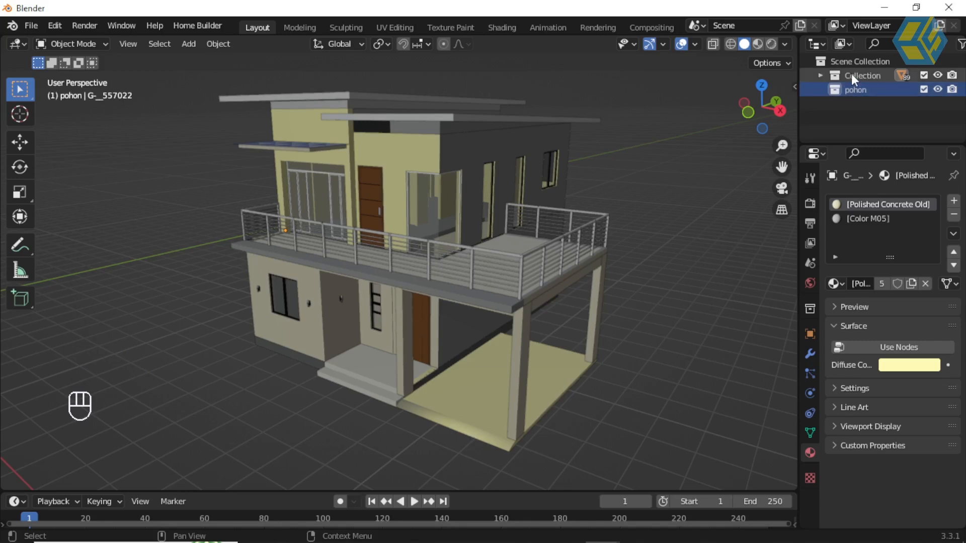
Make the pohon collection active and import the SketchUp file 12.skp into it from the BAHAN folder
{"action": "left_click", "coordinate": [862, 107]}
{"action": "left_click", "coordinate": [858, 85]}
{"action": "left_click", "coordinate": [858, 89]}
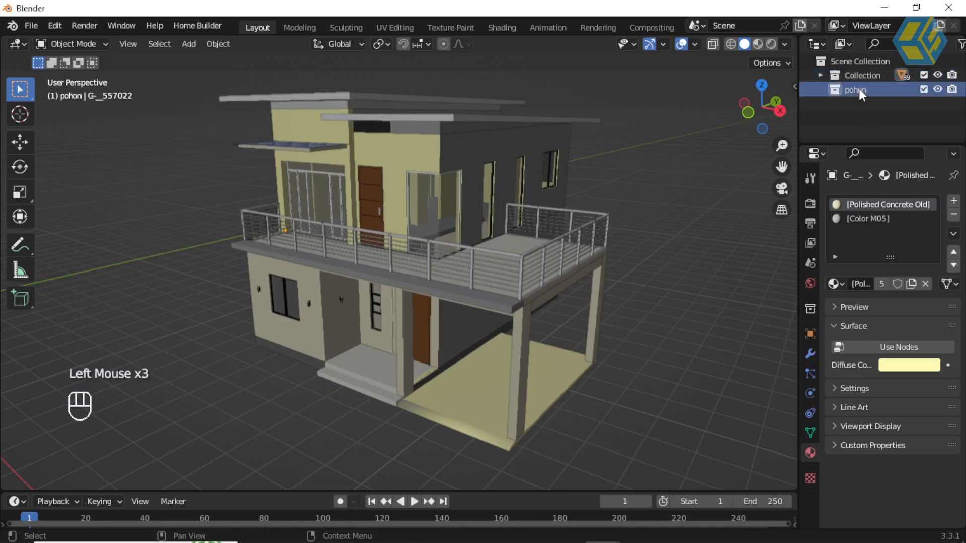
{"action": "left_click", "coordinate": [29, 26]}
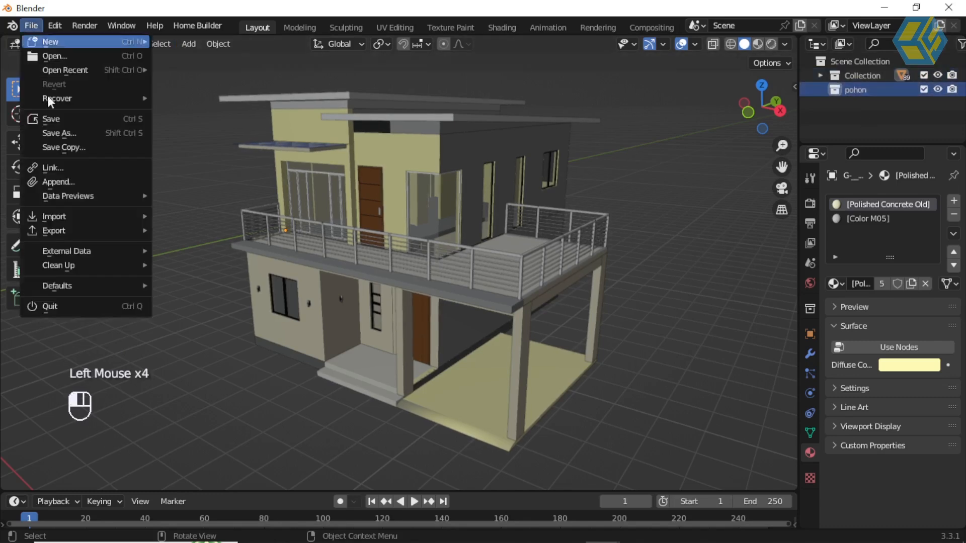
{"action": "mouse_move", "coordinate": [61, 215]}
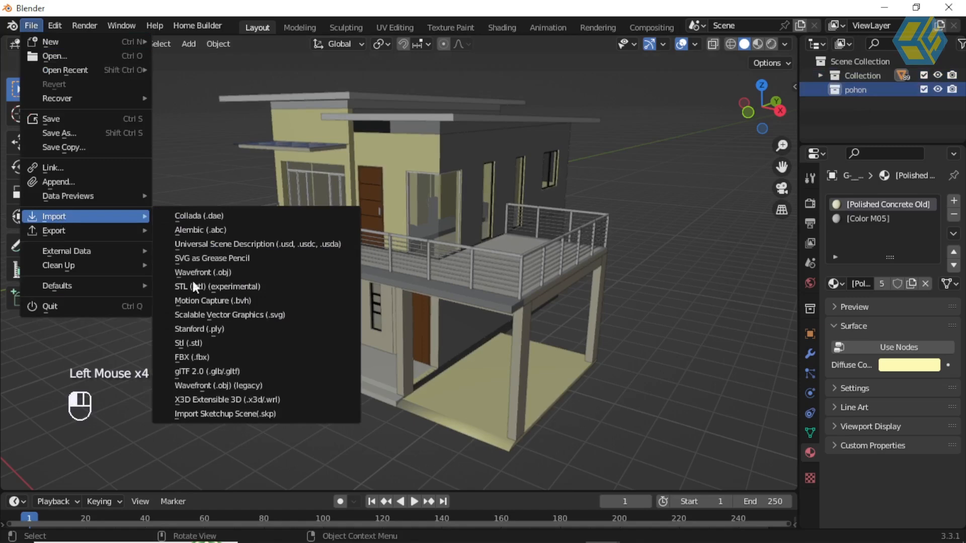
{"action": "left_click", "coordinate": [239, 413]}
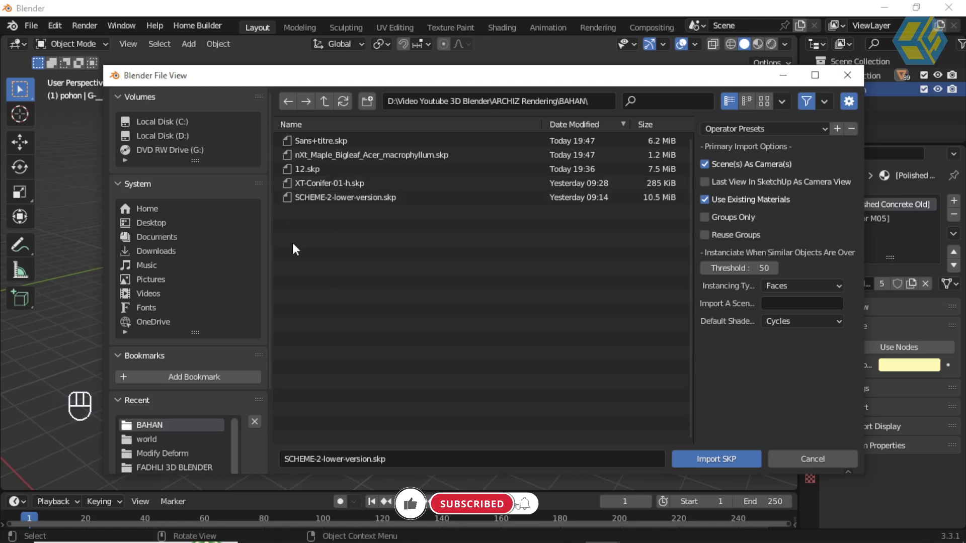
{"action": "left_click", "coordinate": [302, 171]}
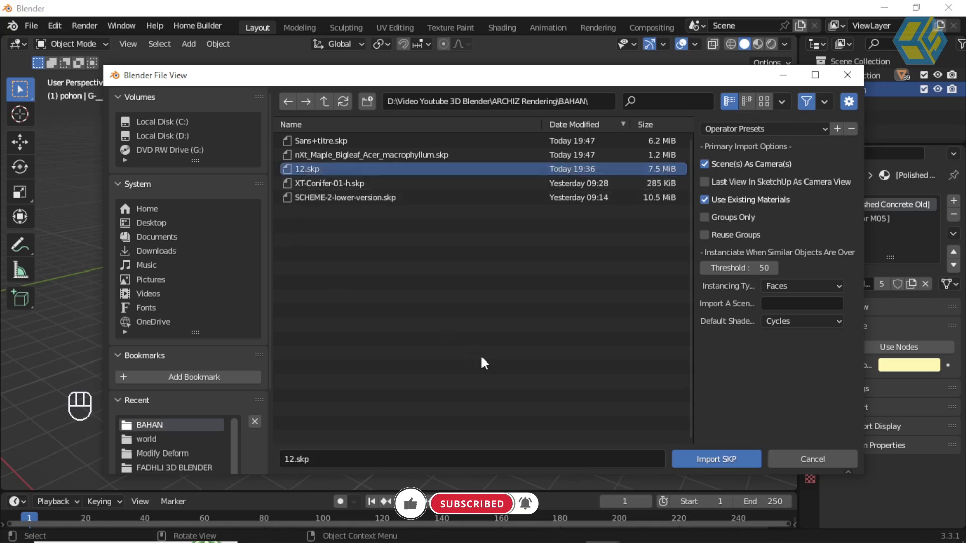
{"action": "left_click", "coordinate": [708, 457]}
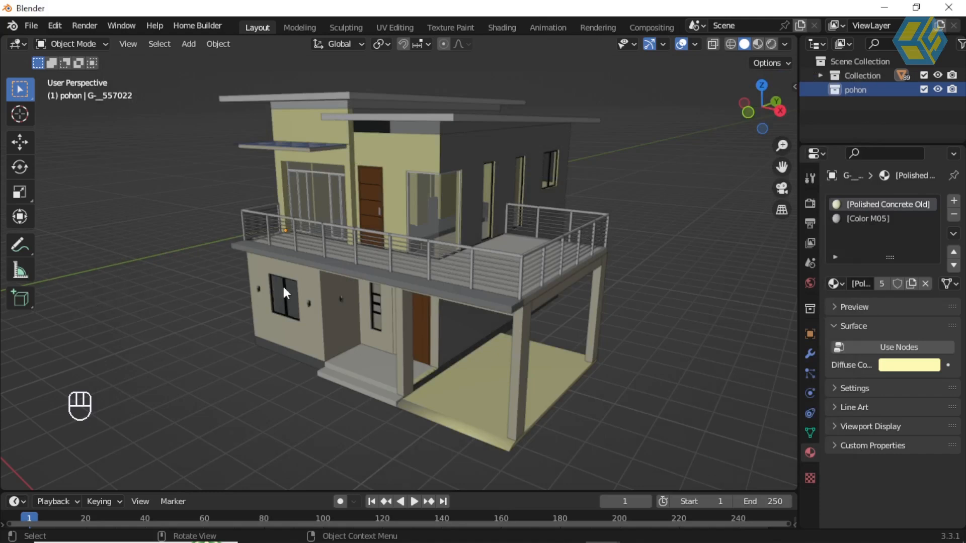
Select the imported plant at the world origin and move it beside the house's front corner near the ground-floor window
{"action": "scroll", "coordinate": [285, 291], "scroll_direction": "down", "scroll_amount": 4}
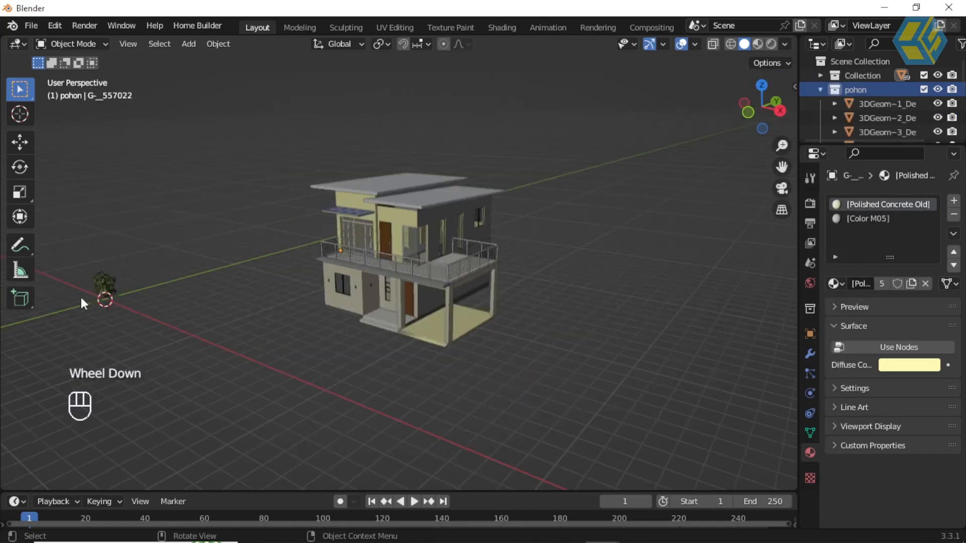
{"action": "middle_click_drag", "start_coordinate": [163, 301], "coordinate": [222, 280]}
{"action": "left_click", "coordinate": [146, 297]}
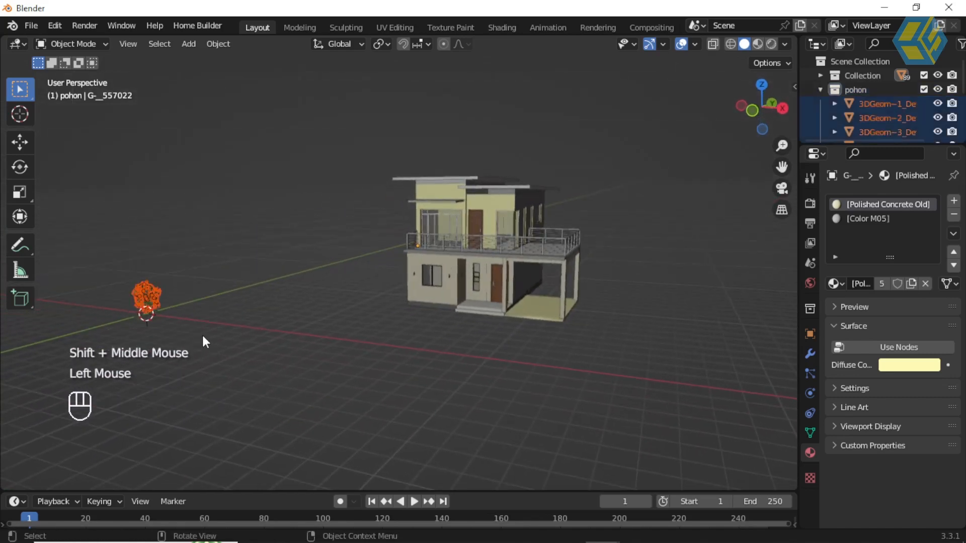
{"action": "left_click", "coordinate": [20, 142]}
{"action": "mouse_move", "coordinate": [200, 308]}
{"action": "middle_mouse_down"}
{"action": "mouse_move", "coordinate": [216, 345]}
{"action": "mouse_move", "coordinate": [194, 306]}
{"action": "middle_mouse_up"}
{"action": "left_click_drag", "start_coordinate": [234, 300], "coordinate": [452, 289]}
{"action": "scroll", "coordinate": [445, 312], "scroll_direction": "up", "scroll_amount": 4}
{"action": "middle_click_drag", "start_coordinate": [453, 343], "coordinate": [412, 333]}
Scale up the plant and adjust its position beside the ground-floor window wall
{"action": "key", "text": "s"}
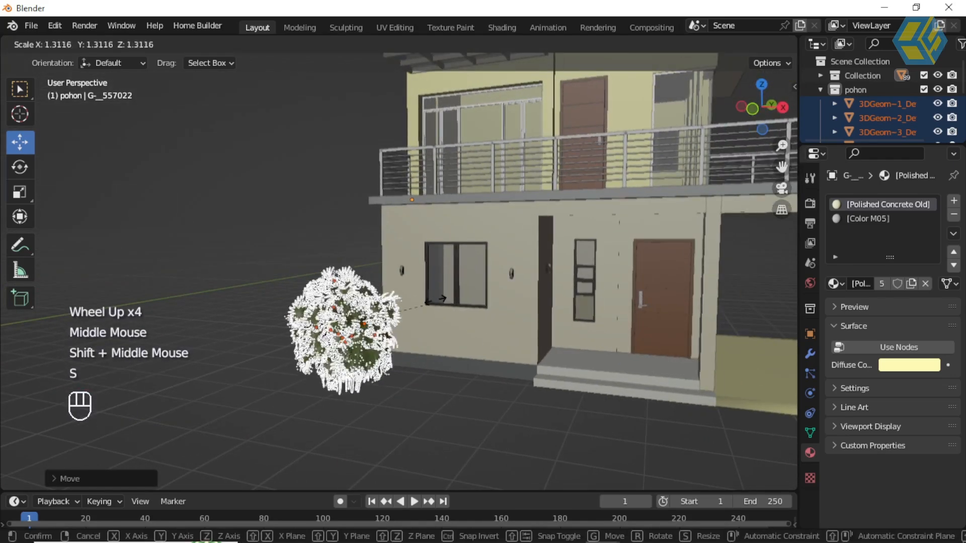
{"action": "left_click", "coordinate": [442, 386]}
{"action": "middle_click_drag", "start_coordinate": [442, 387], "coordinate": [415, 328]}
{"action": "left_click_drag", "start_coordinate": [414, 328], "coordinate": [393, 352]}
{"action": "middle_click_drag", "start_coordinate": [393, 352], "coordinate": [367, 283]}
{"action": "left_click_drag", "start_coordinate": [367, 282], "coordinate": [375, 309]}
{"action": "left_click", "coordinate": [439, 351]}
{"action": "middle_click_drag", "start_coordinate": [439, 351], "coordinate": [447, 334]}
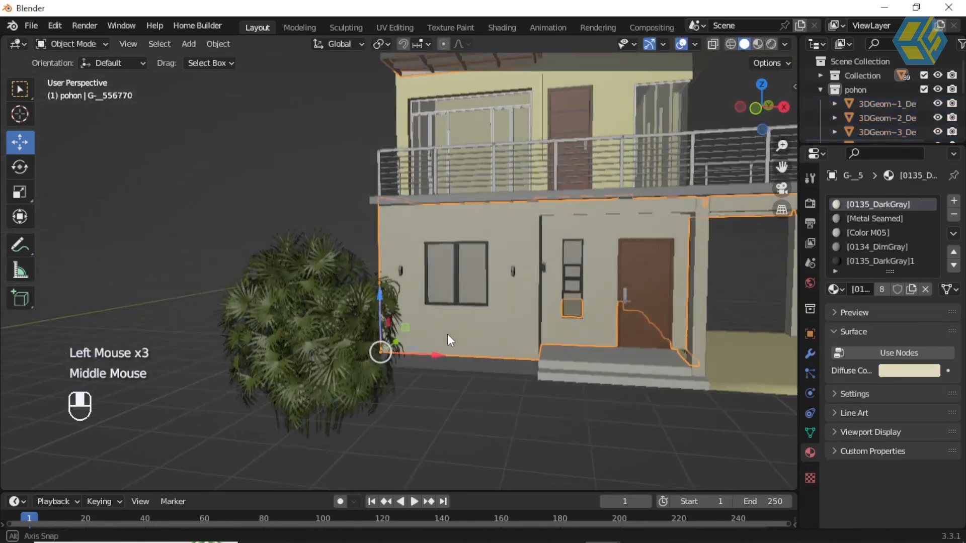
{"action": "scroll", "coordinate": [448, 334], "scroll_direction": "down", "scroll_amount": 3}
{"action": "scroll", "coordinate": [428, 357], "scroll_direction": "down", "scroll_amount": 2}
{"action": "middle_click_drag", "start_coordinate": [430, 355], "coordinate": [177, 201]}
{"action": "left_click", "coordinate": [193, 47]}
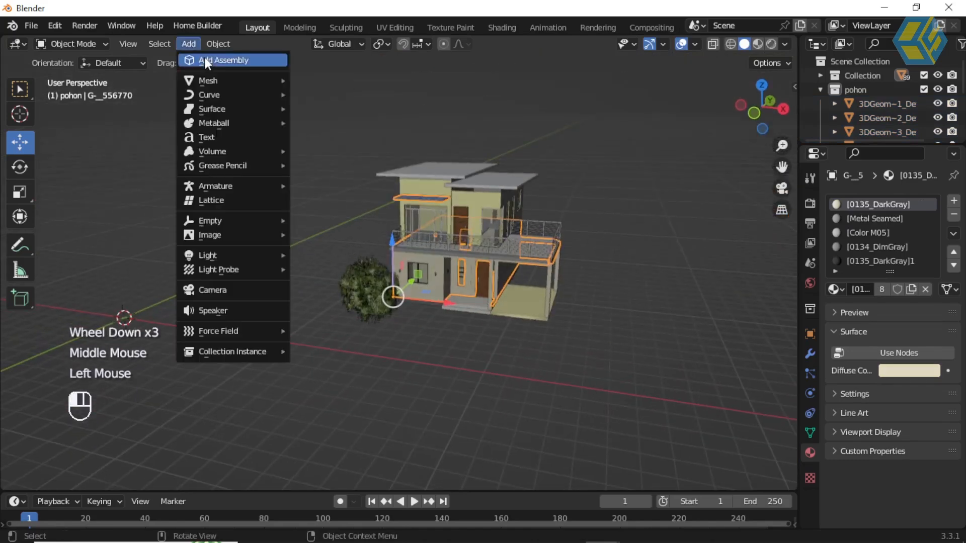
{"action": "left_click", "coordinate": [460, 80]}
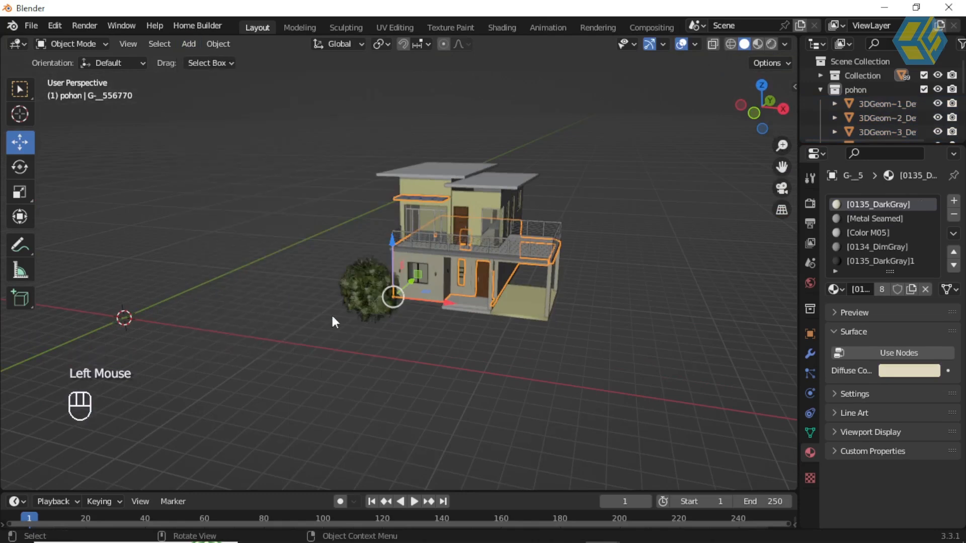
Select all parts of the plant and raise it in front view so its base sits at ground level
{"action": "left_click", "coordinate": [365, 289]}
{"action": "left_click_drag", "start_coordinate": [317, 237], "coordinate": [373, 309]}
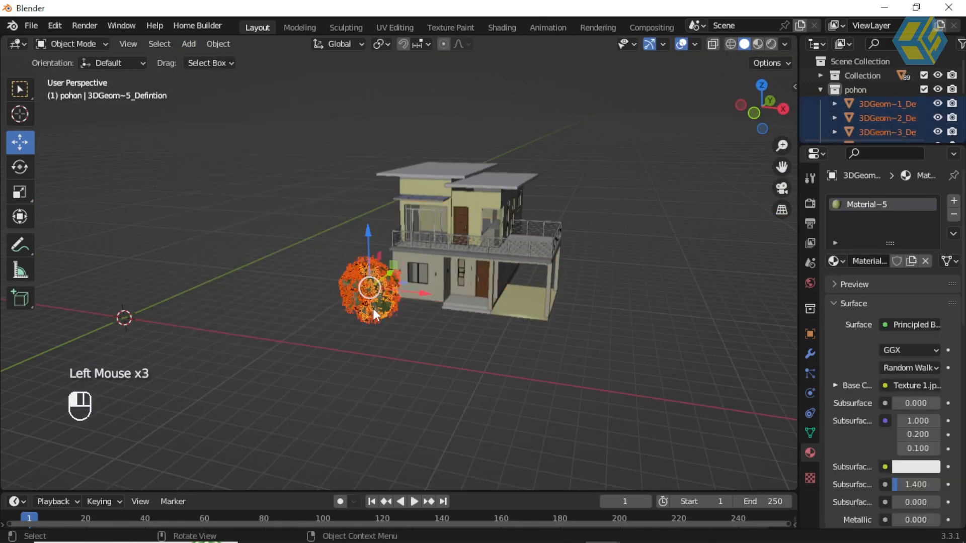
{"action": "key", "text": "KP_1"}
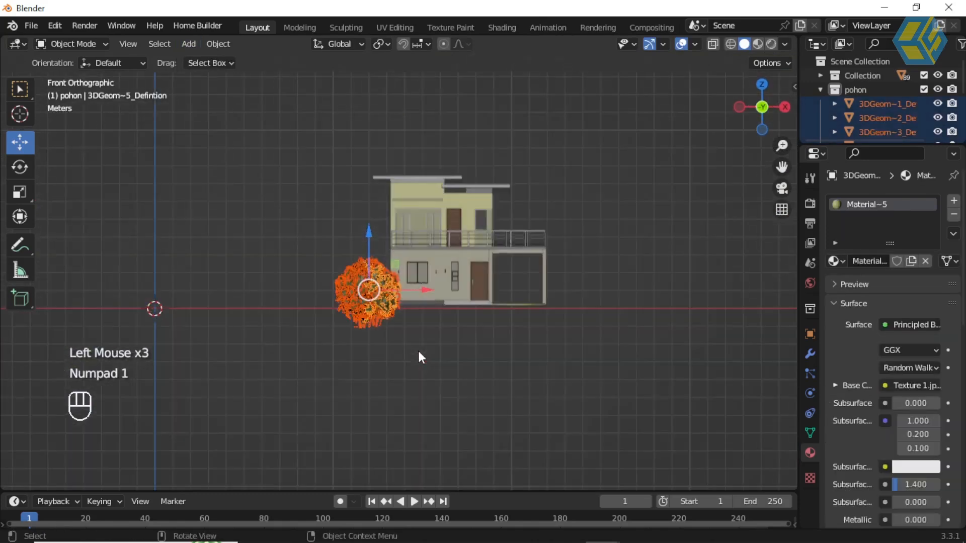
{"action": "scroll", "coordinate": [392, 322], "scroll_direction": "up", "scroll_amount": 3}
{"action": "left_click_drag", "start_coordinate": [325, 276], "coordinate": [325, 231]}
{"action": "left_click", "coordinate": [467, 400]}
{"action": "middle_click_drag", "start_coordinate": [467, 401], "coordinate": [414, 425]}
{"action": "scroll", "coordinate": [688, 270], "scroll_direction": "down", "scroll_amount": 2}
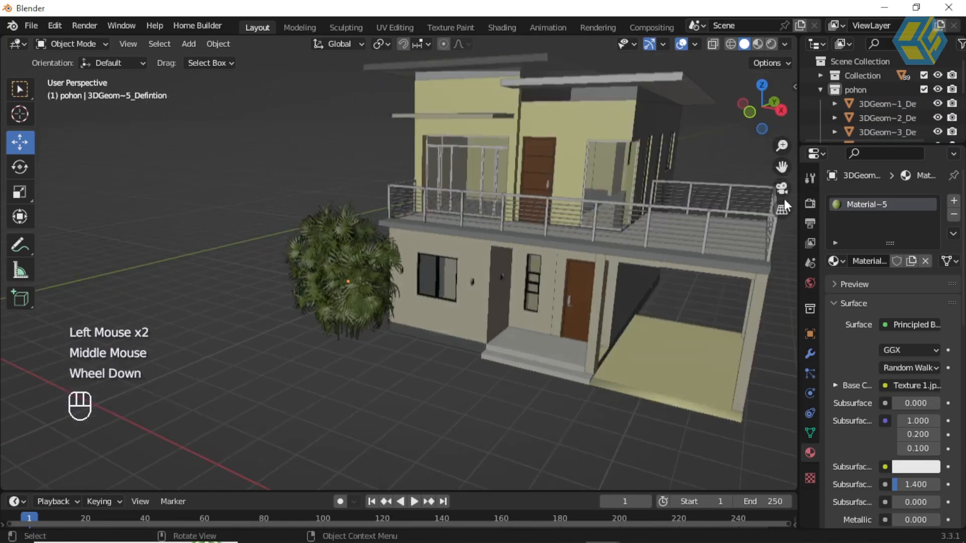
Collapse the pohon collection, then create another collection named Pohon besar and make it active
{"action": "left_click", "coordinate": [821, 89]}
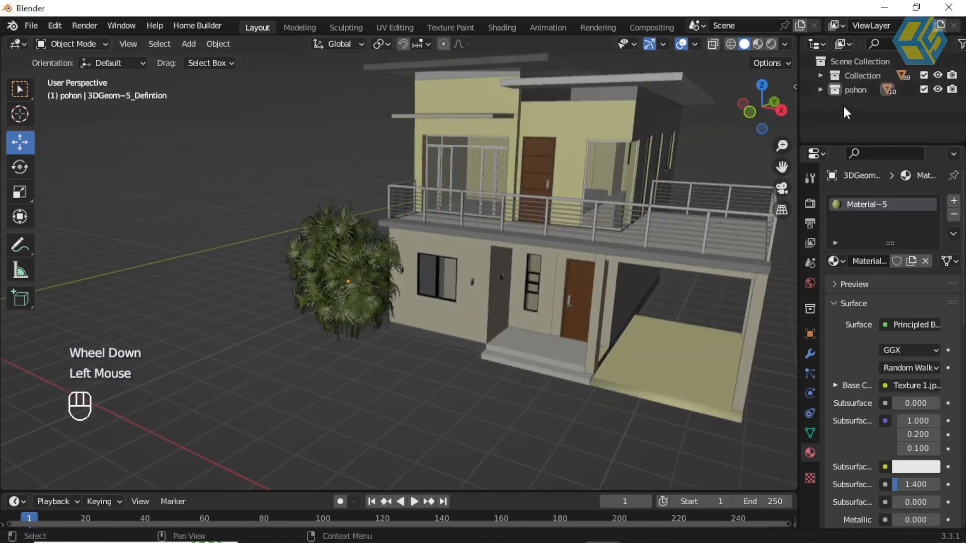
{"action": "right_click", "coordinate": [844, 104]}
{"action": "left_click", "coordinate": [844, 104]}
{"action": "double_click", "coordinate": [861, 103]}
{"action": "type", "text": "P"}
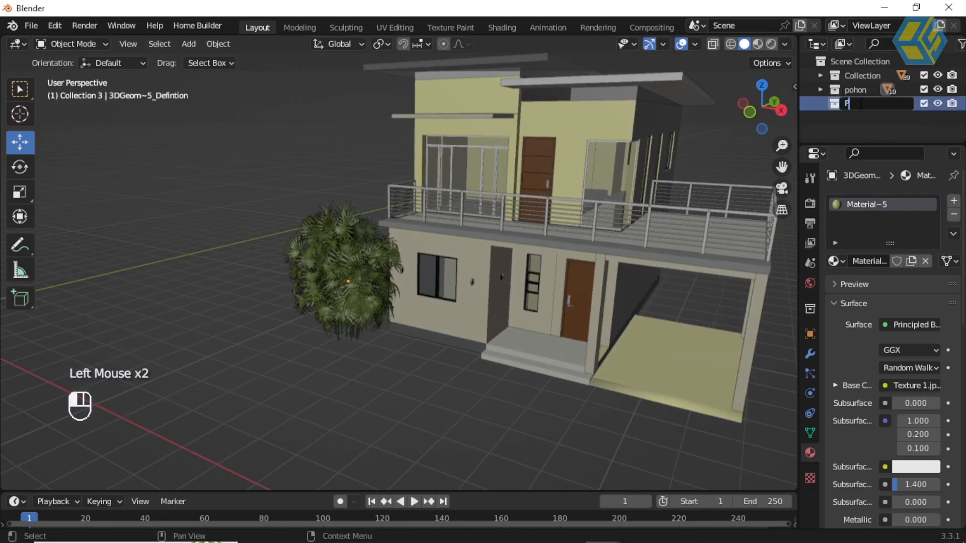
{"action": "type", "text": "ho"}
{"action": "key", "text": "BackSpace"}
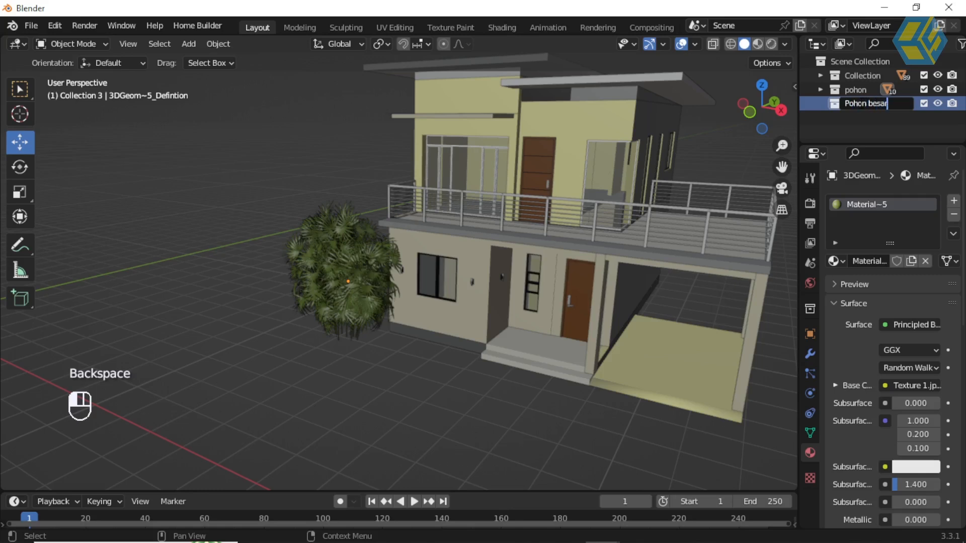
{"action": "key", "text": "Return"}
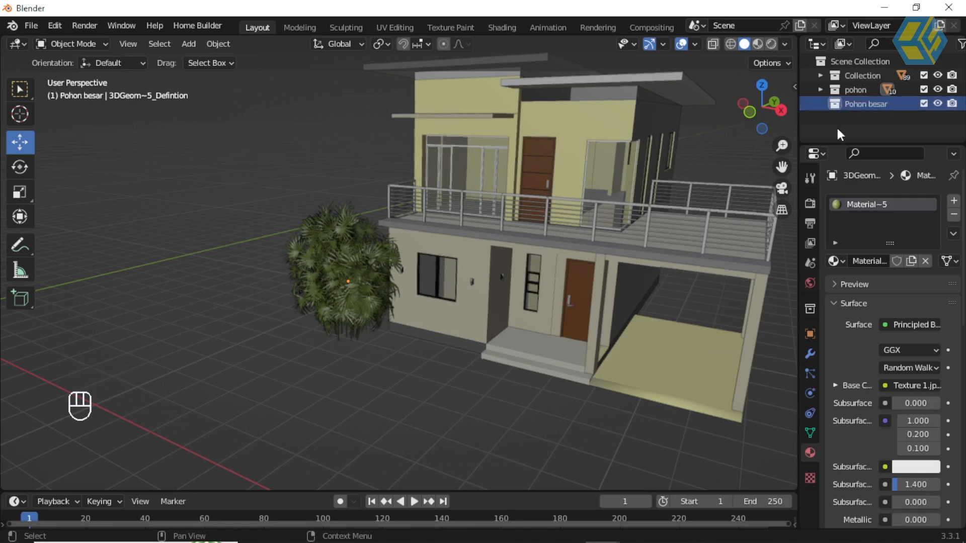
{"action": "left_click", "coordinate": [857, 104]}
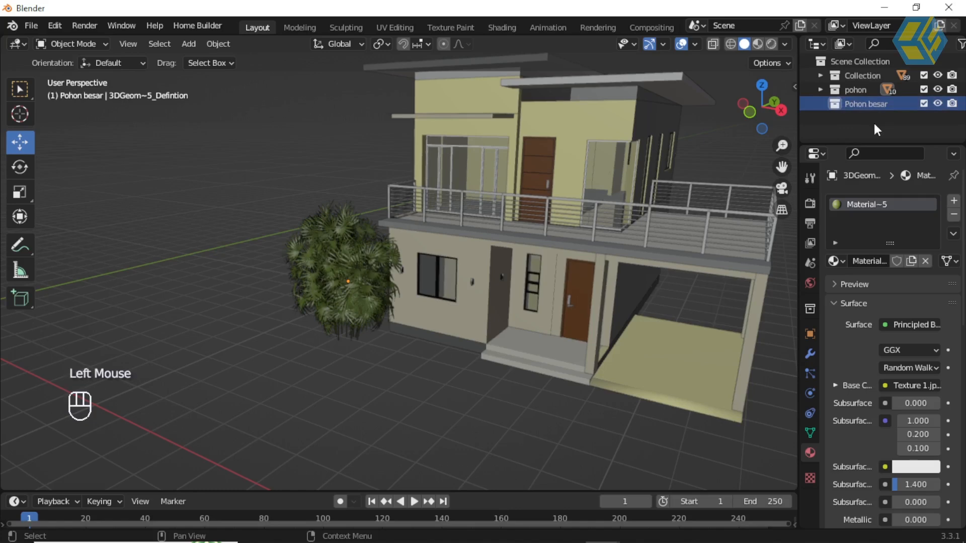
Hide the pohon collection and import the SketchUp scene Sans+titre.skp into the Pohon besar collection
{"action": "left_click", "coordinate": [938, 89]}
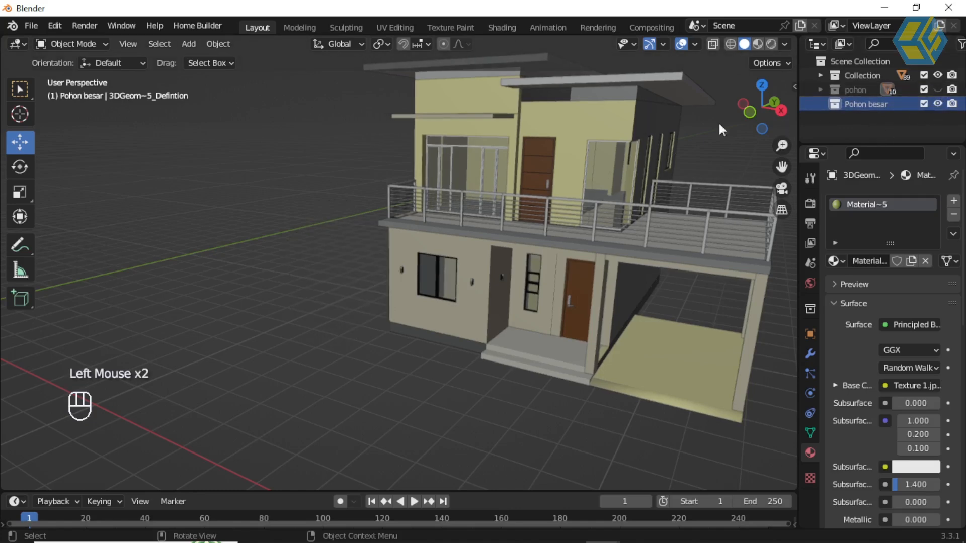
{"action": "scroll", "coordinate": [368, 255], "scroll_direction": "down", "scroll_amount": 2}
{"action": "middle_click_drag", "start_coordinate": [308, 274], "coordinate": [251, 224]}
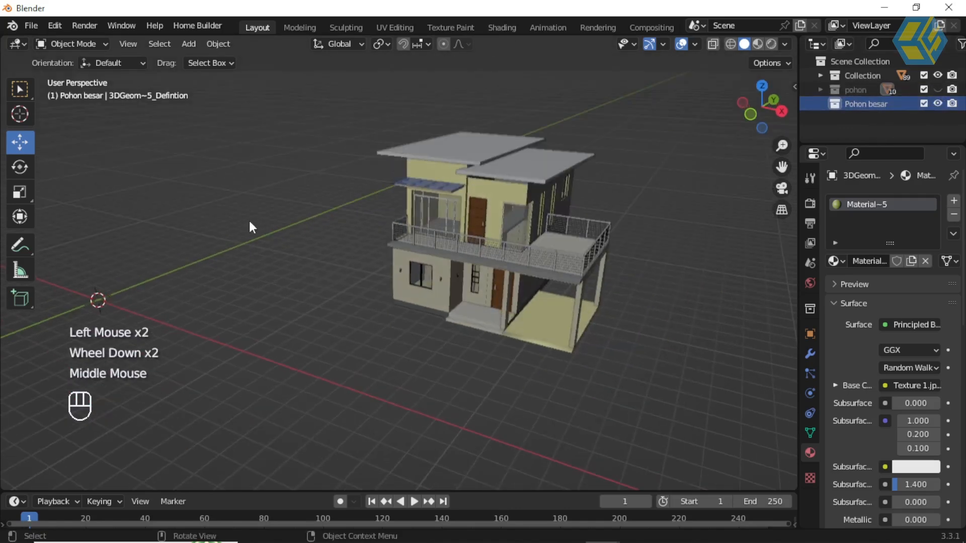
{"action": "left_click", "coordinate": [31, 26]}
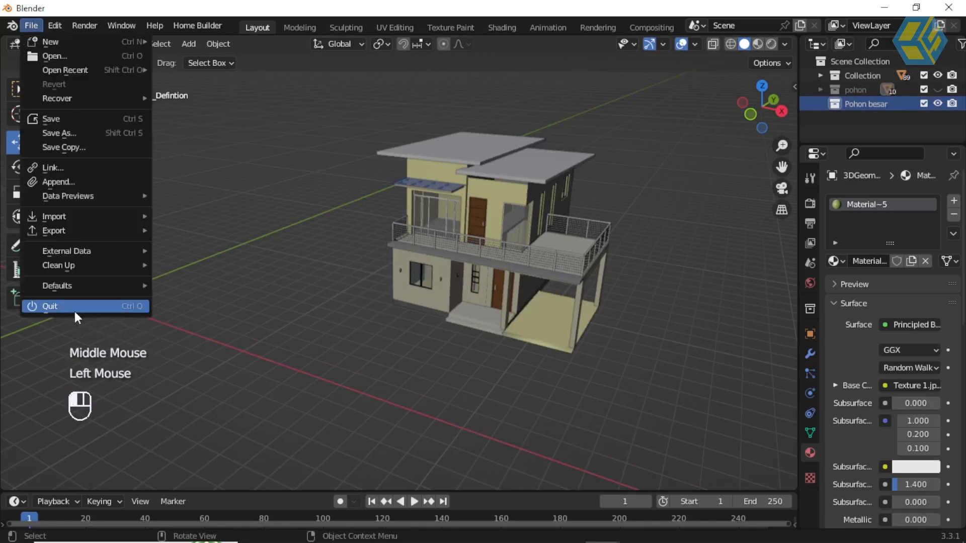
{"action": "mouse_move", "coordinate": [83, 217]}
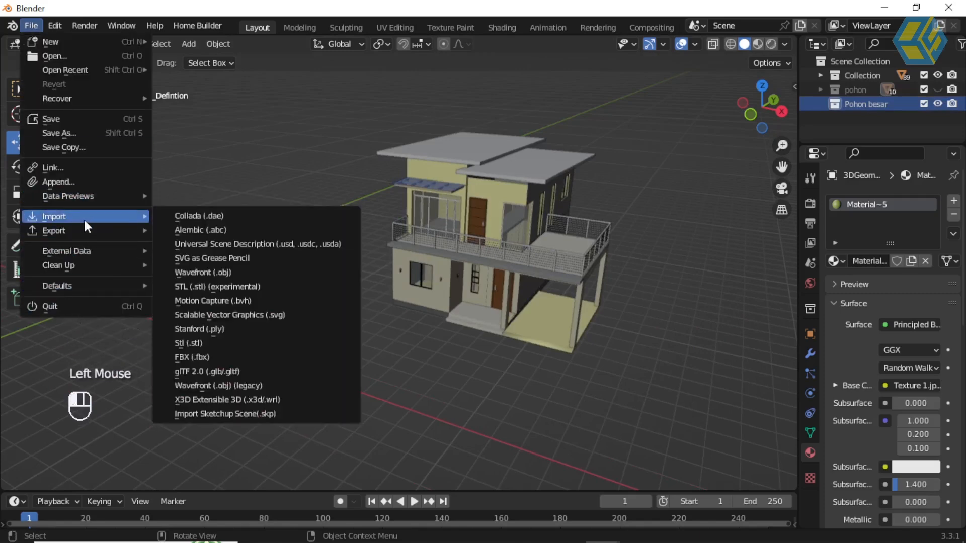
{"action": "left_click", "coordinate": [247, 415]}
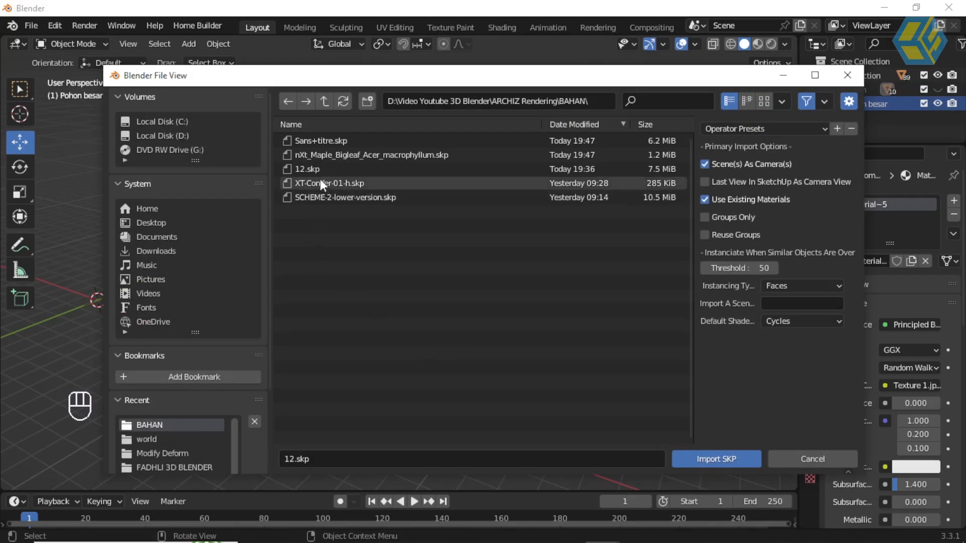
{"action": "left_click", "coordinate": [317, 140]}
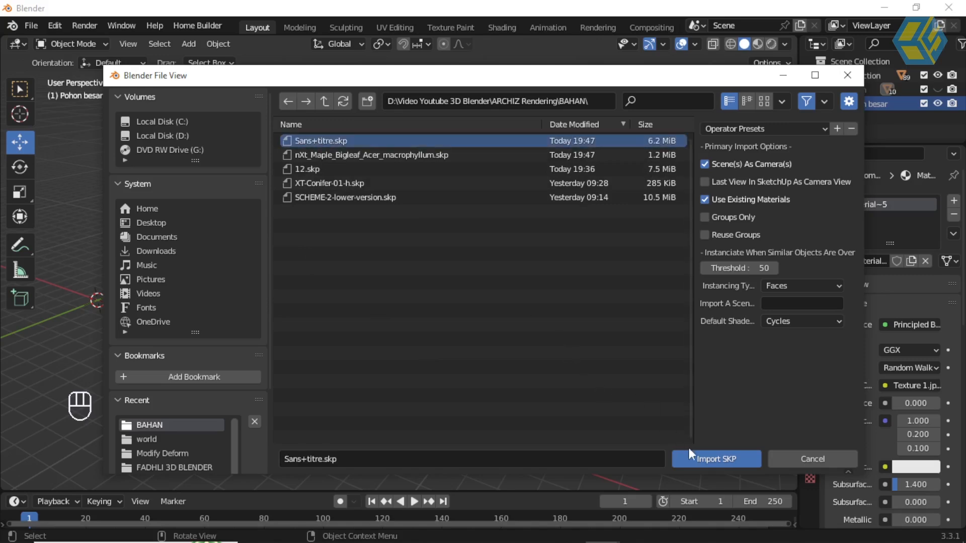
{"action": "left_click", "coordinate": [714, 460]}
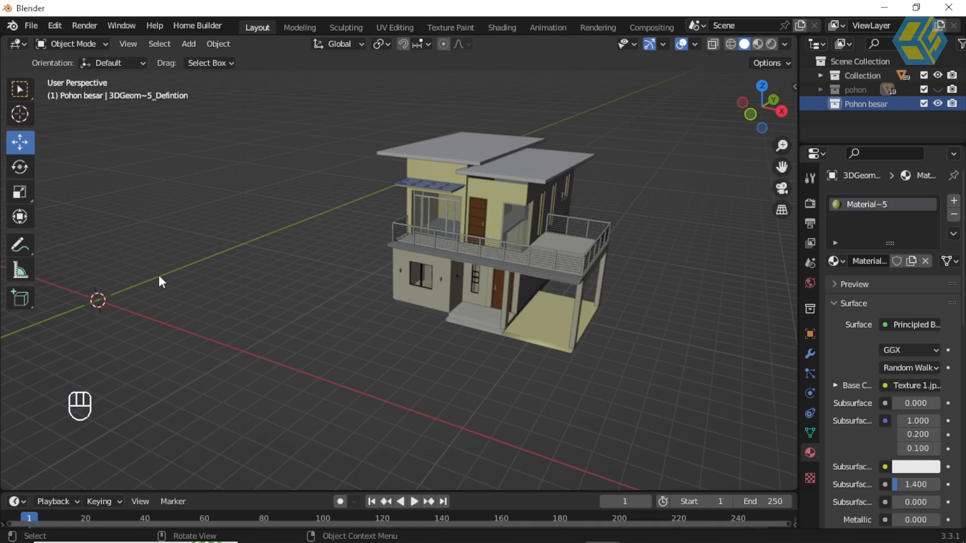
Scale the imported tree up about 2.6 times and move it from the world origin to beside the house's side wall
{"action": "middle_click_drag", "start_coordinate": [101, 305], "coordinate": [261, 276]}
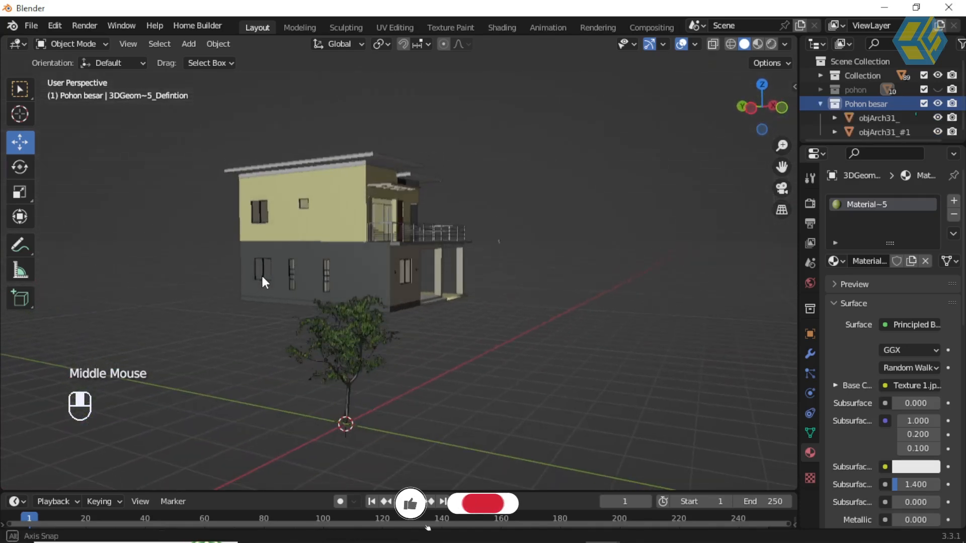
{"action": "middle_click_drag", "start_coordinate": [367, 339], "coordinate": [304, 324]}
{"action": "scroll", "coordinate": [205, 323], "scroll_direction": "down", "scroll_amount": 1}
{"action": "scroll", "coordinate": [236, 332], "scroll_direction": "up", "scroll_amount": 1, "text": "shift"}
{"action": "left_click", "coordinate": [197, 301]}
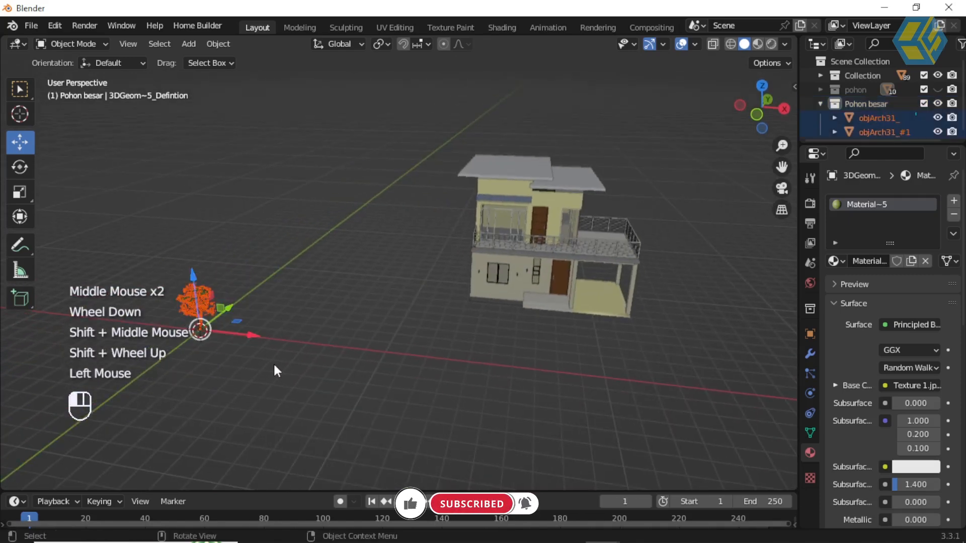
{"action": "key", "text": "KP_1"}
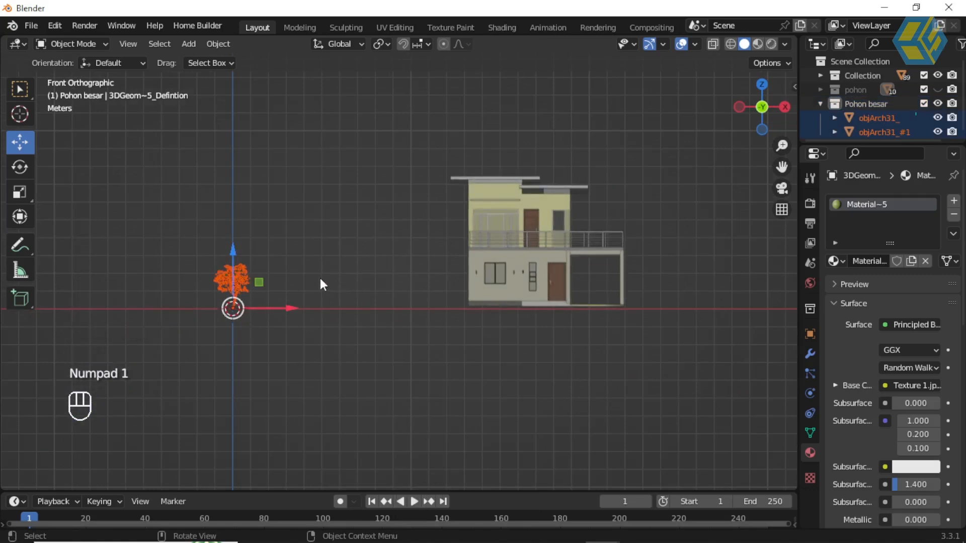
{"action": "key", "text": "s"}
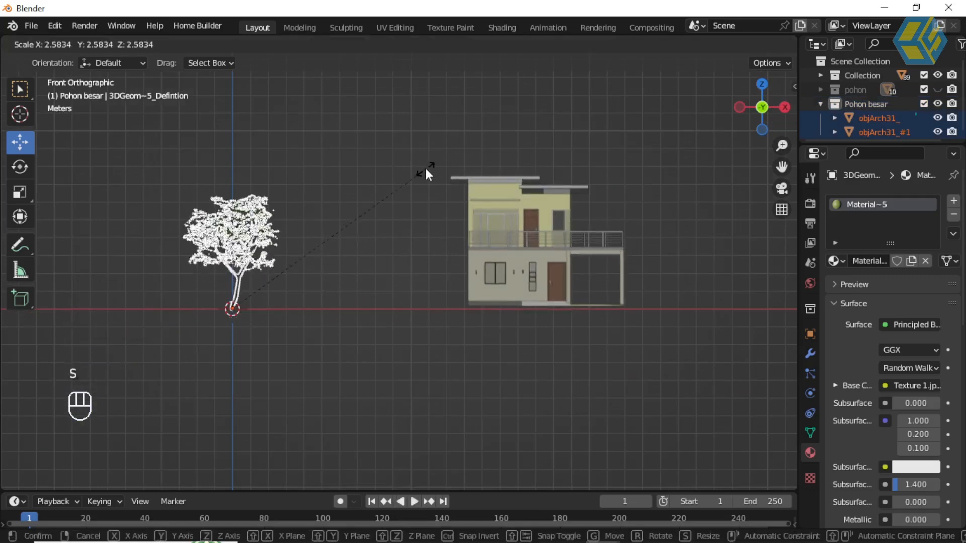
{"action": "left_click", "coordinate": [425, 168]}
{"action": "key", "text": "KP_7"}
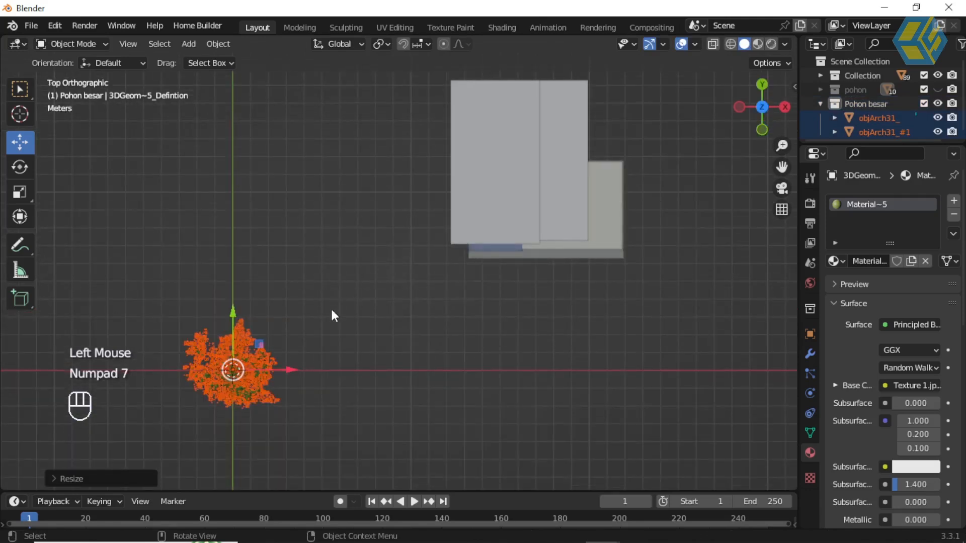
{"action": "left_click_drag", "start_coordinate": [261, 342], "coordinate": [448, 161]}
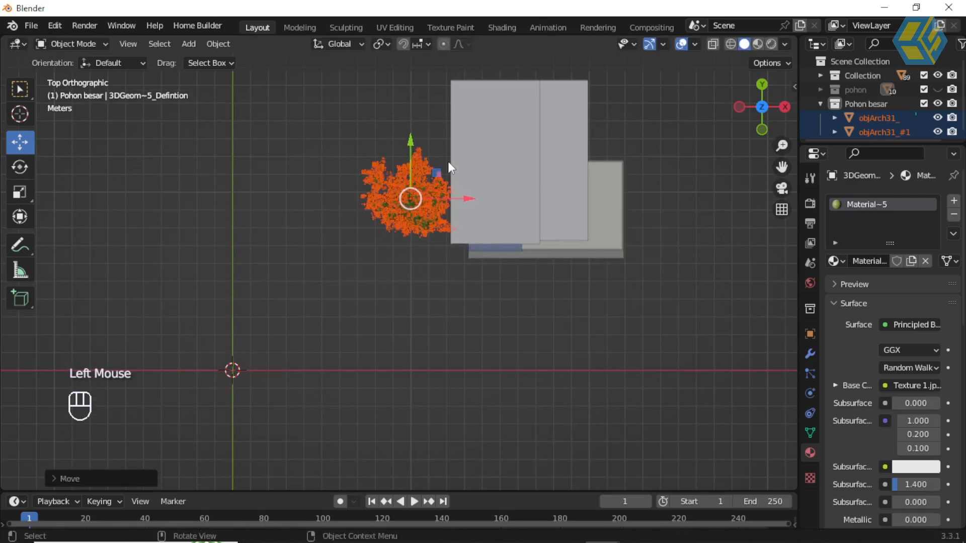
Duplicate the tree three times, placing one copy behind it and two along the opposite side of the house
{"action": "key", "text": "shift+d"}
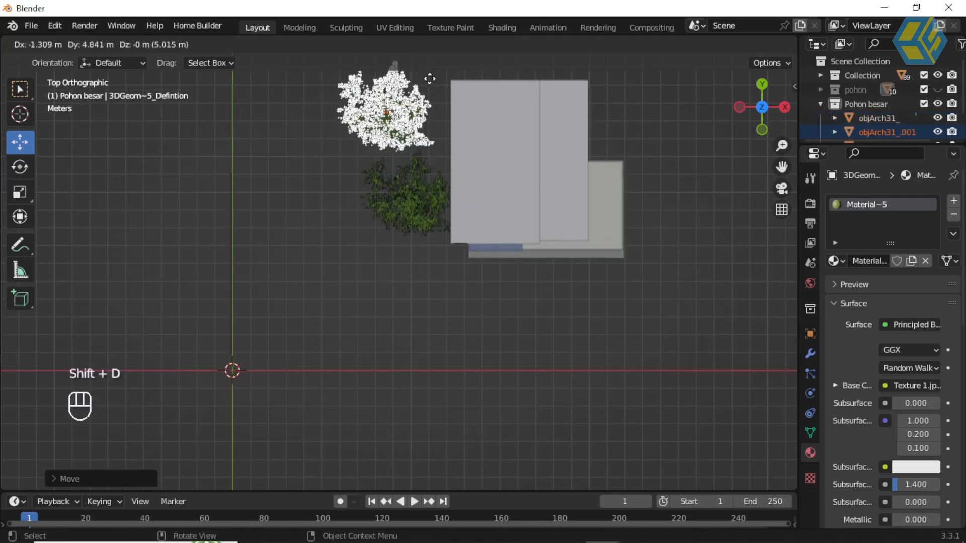
{"action": "left_click", "coordinate": [432, 85]}
{"action": "key", "text": "shift+d"}
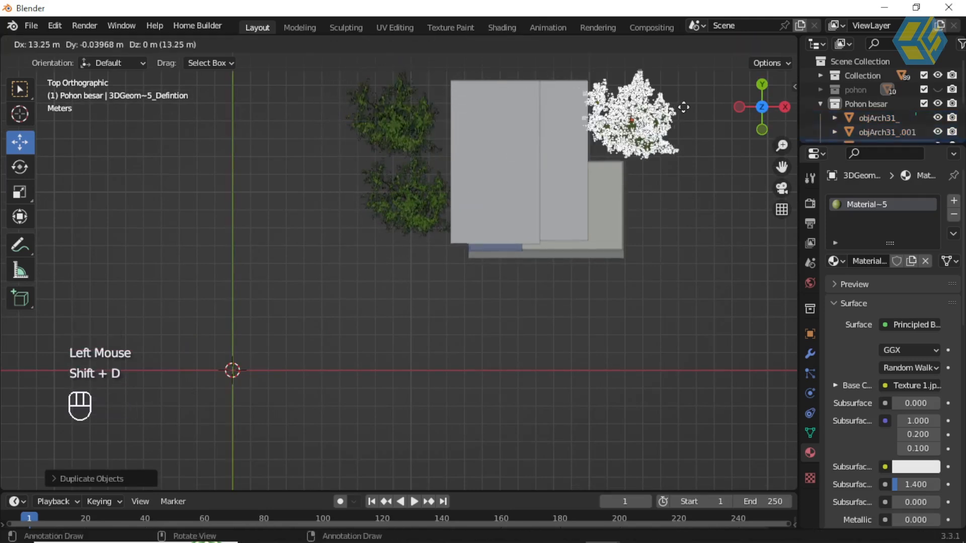
{"action": "left_click", "coordinate": [680, 121]}
{"action": "key", "text": "s"}
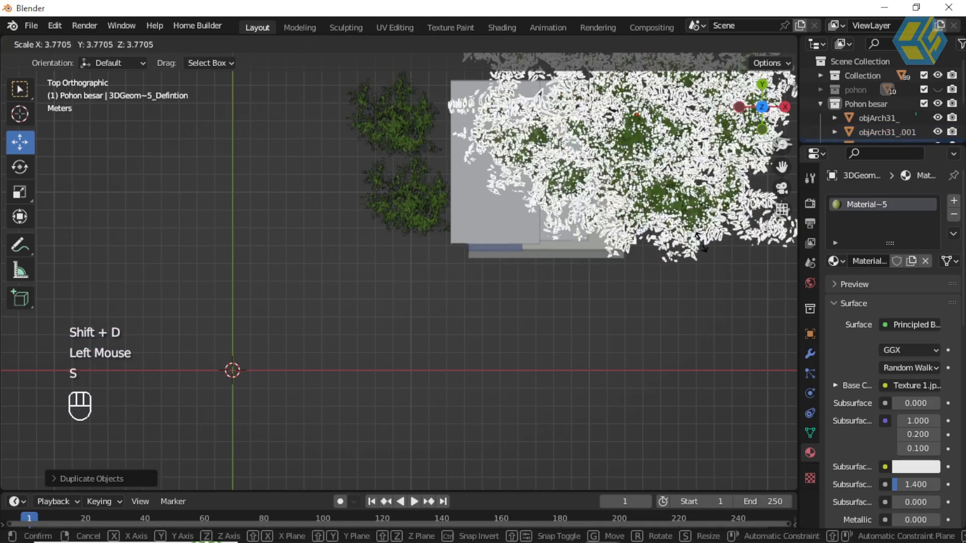
{"action": "right_click", "coordinate": [683, 182]}
{"action": "key", "text": "shift+d"}
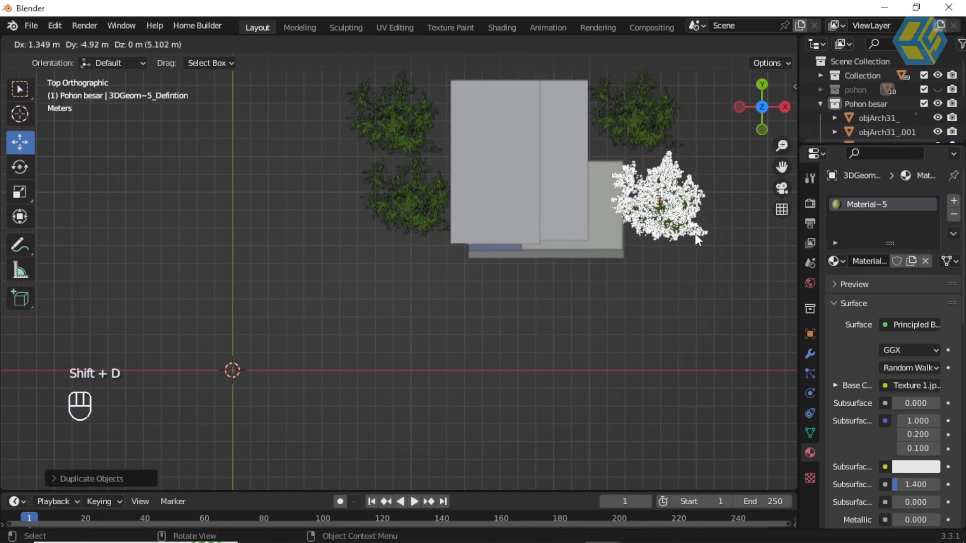
{"action": "left_click", "coordinate": [708, 238]}
Rotate the trees on both sides of the house about the vertical axis by different amounts for variation
{"action": "left_click", "coordinate": [28, 168]}
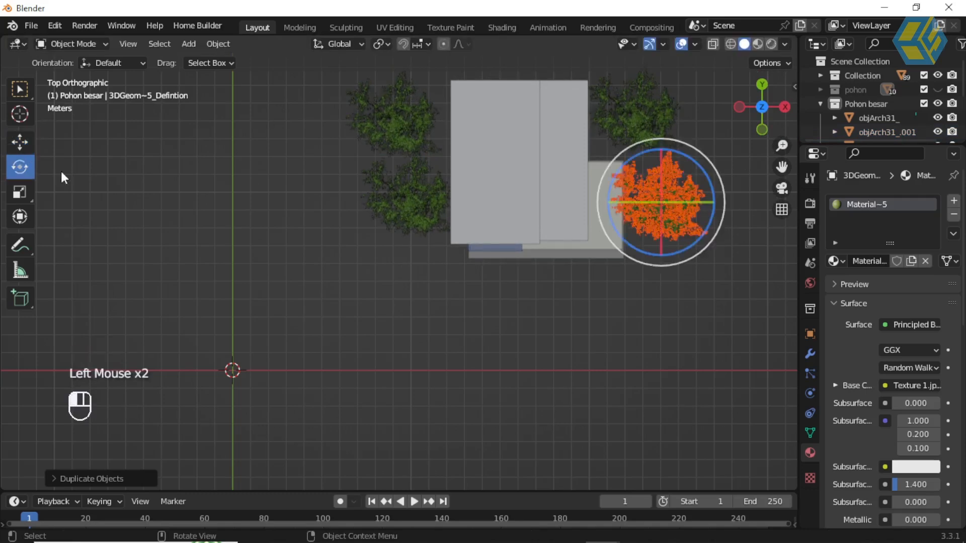
{"action": "left_click_drag", "start_coordinate": [701, 235], "coordinate": [715, 201]}
{"action": "left_click_drag", "start_coordinate": [690, 91], "coordinate": [609, 129]}
{"action": "left_click_drag", "start_coordinate": [682, 121], "coordinate": [663, 159]}
{"action": "left_click_drag", "start_coordinate": [328, 80], "coordinate": [434, 152]}
{"action": "left_click", "coordinate": [346, 192]}
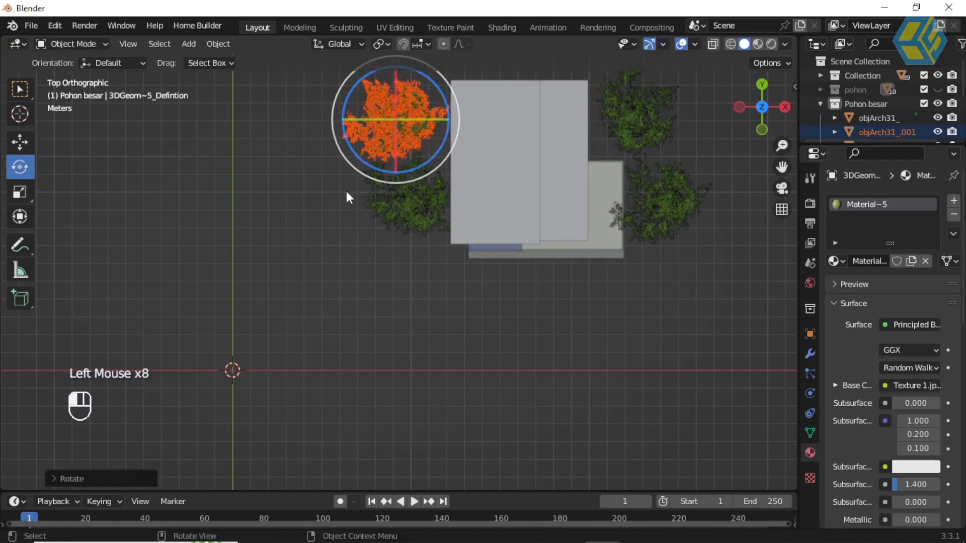
{"action": "left_click_drag", "start_coordinate": [356, 190], "coordinate": [475, 218]}
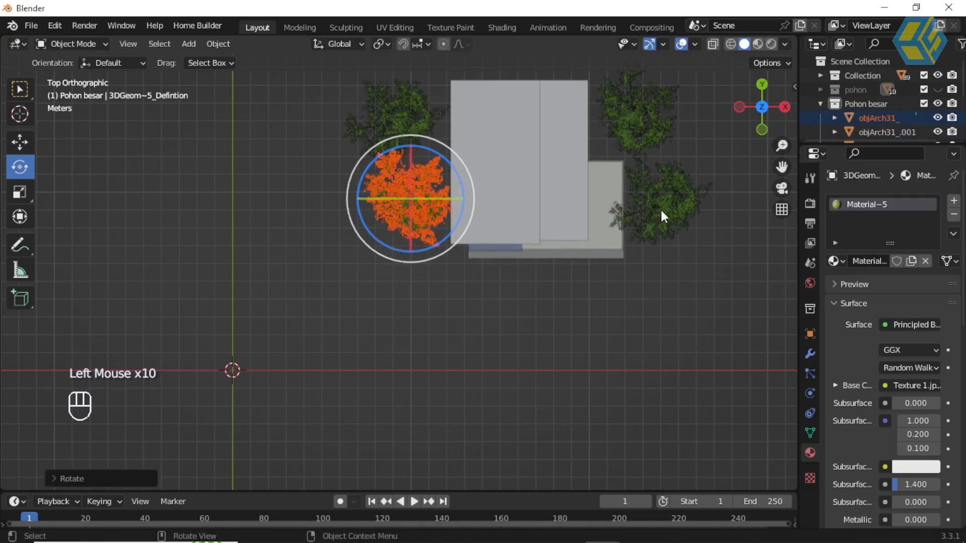
{"action": "left_click_drag", "start_coordinate": [717, 162], "coordinate": [656, 226]}
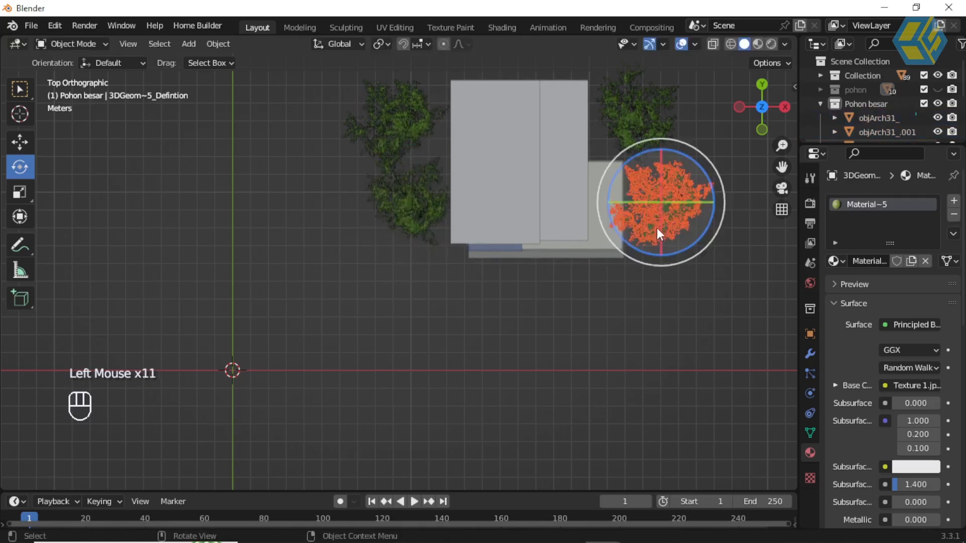
Duplicate the tree beside the carport and place the copy farther out from the house, diagonally toward the rear
{"action": "key", "text": "shift+d"}
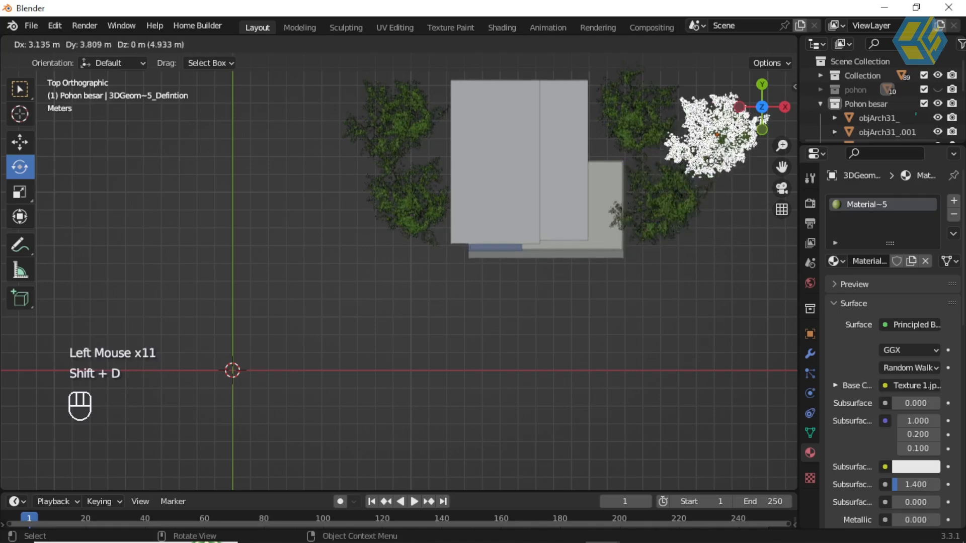
{"action": "left_click", "coordinate": [709, 164]}
{"action": "middle_click_drag", "start_coordinate": [664, 302], "coordinate": [572, 288]}
{"action": "scroll", "coordinate": [557, 296], "scroll_direction": "up", "scroll_amount": 2}
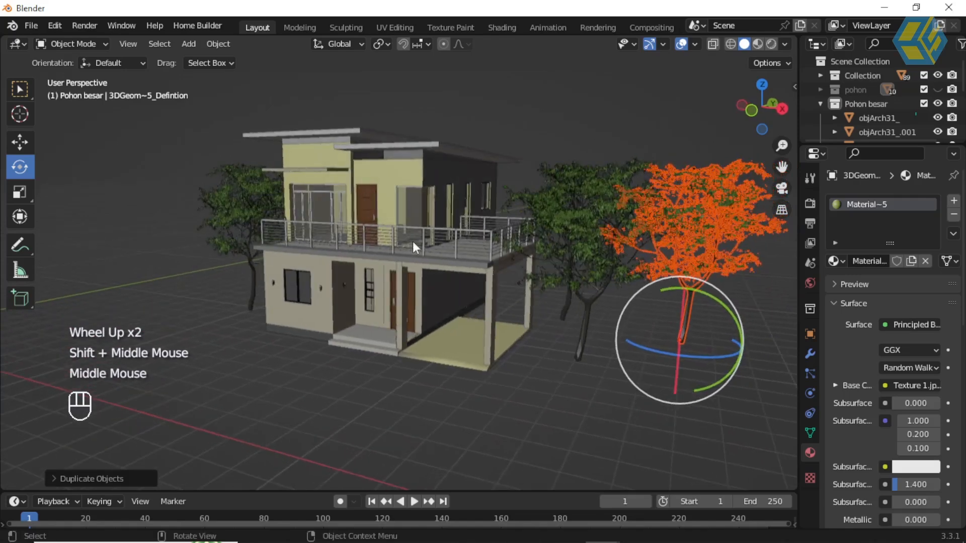
Make the pohon collection visible again and collapse the Pohon besar collection
{"action": "left_click", "coordinate": [820, 91]}
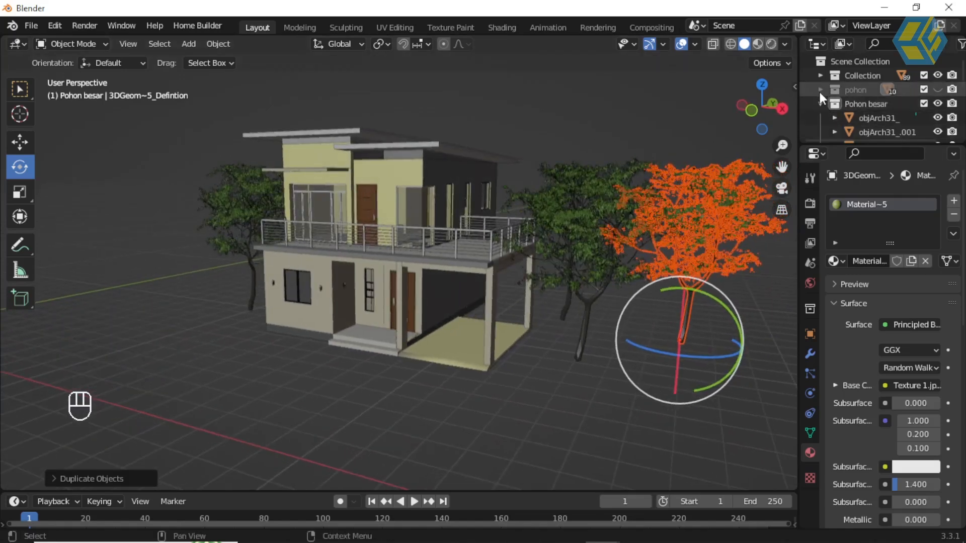
{"action": "left_click", "coordinate": [821, 89]}
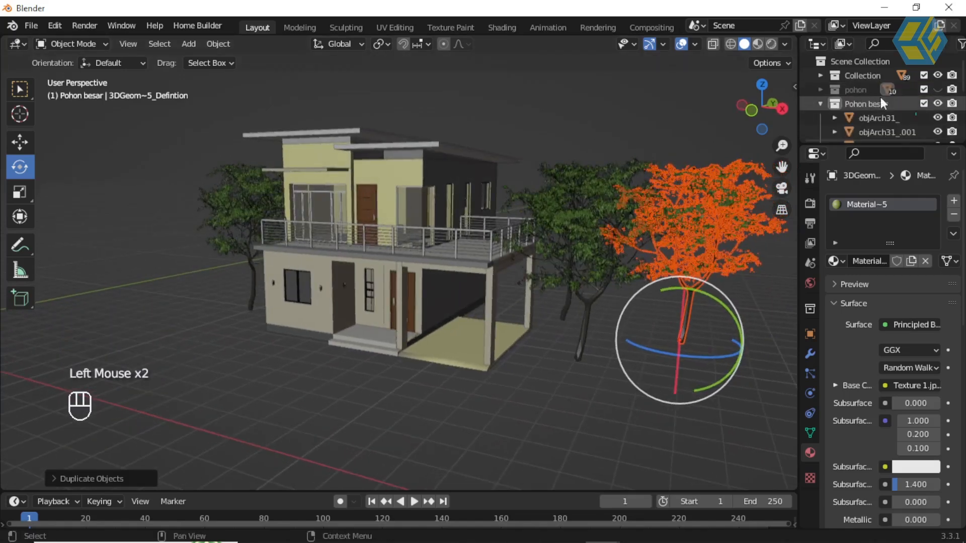
{"action": "left_click", "coordinate": [938, 89]}
{"action": "left_click", "coordinate": [821, 104]}
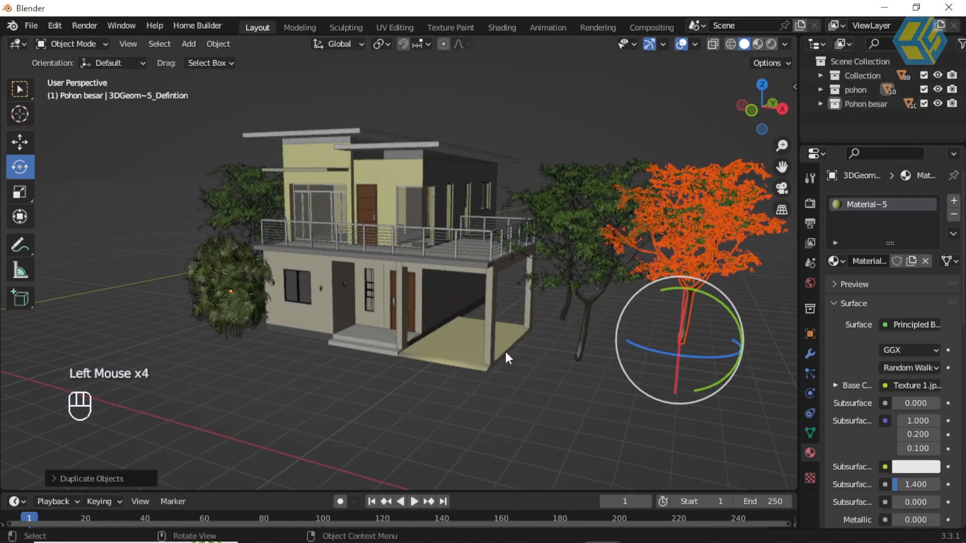
Duplicate the carport-side tree in top view and place the copy in the gap between the three trees there
{"action": "middle_click_drag", "start_coordinate": [503, 351], "coordinate": [512, 347]}
{"action": "middle_click_drag", "start_coordinate": [636, 361], "coordinate": [614, 380]}
{"action": "key", "text": "KP_7"}
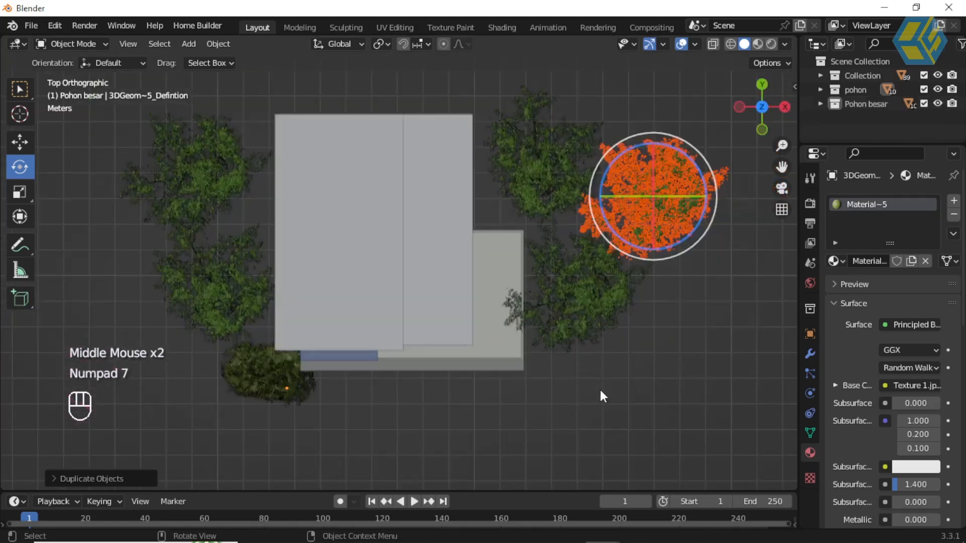
{"action": "left_click_drag", "start_coordinate": [632, 373], "coordinate": [604, 295]}
{"action": "left_click", "coordinate": [31, 137]}
{"action": "key", "text": "shift+d"}
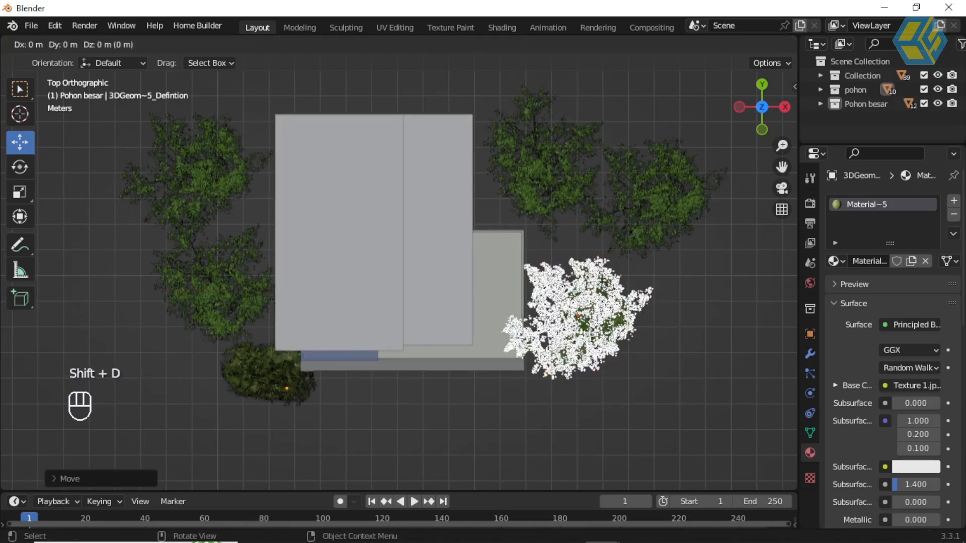
{"action": "left_click", "coordinate": [681, 284]}
{"action": "left_click", "coordinate": [681, 283]}
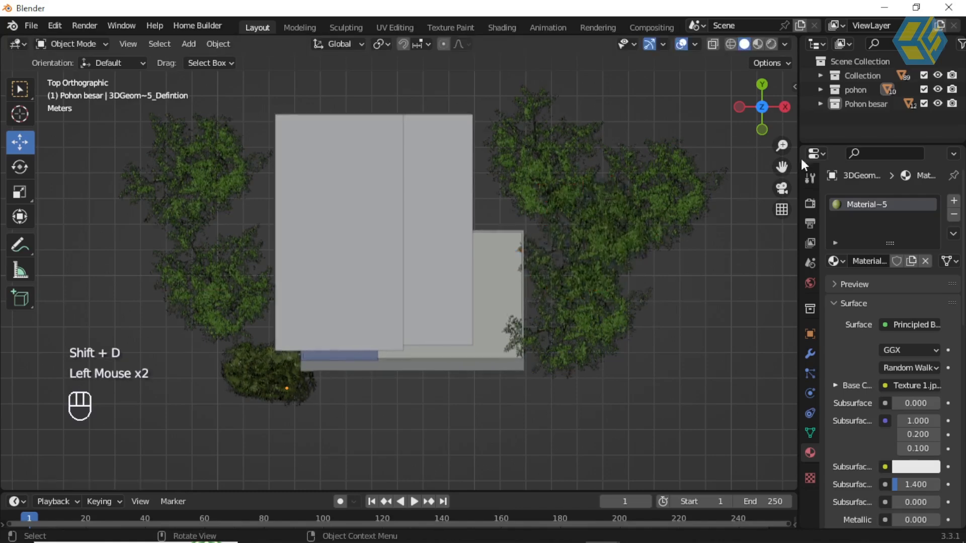
Duplicate the rear tree on the side opposite the carport and place the copy farther out from the house
{"action": "middle_click_drag", "start_coordinate": [620, 347], "coordinate": [557, 237]}
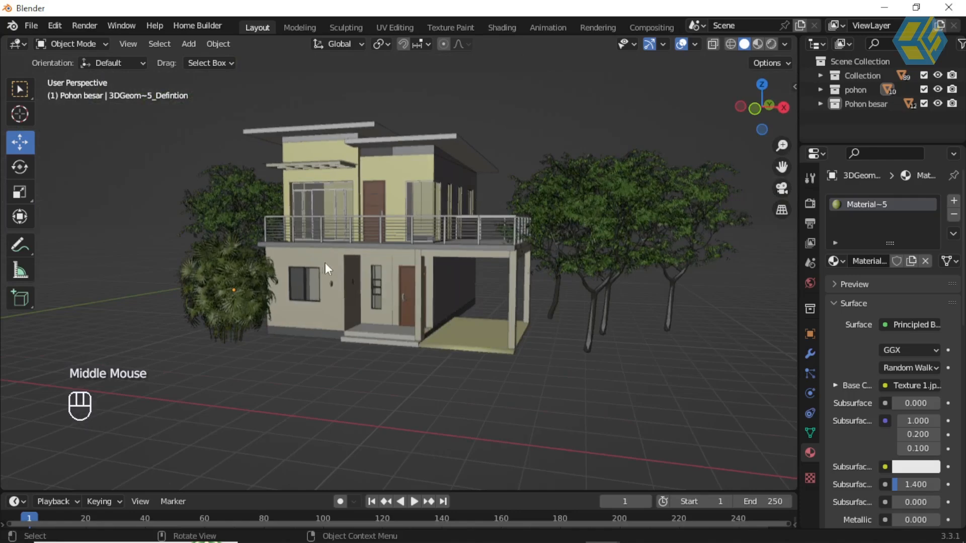
{"action": "key", "text": "KP_7"}
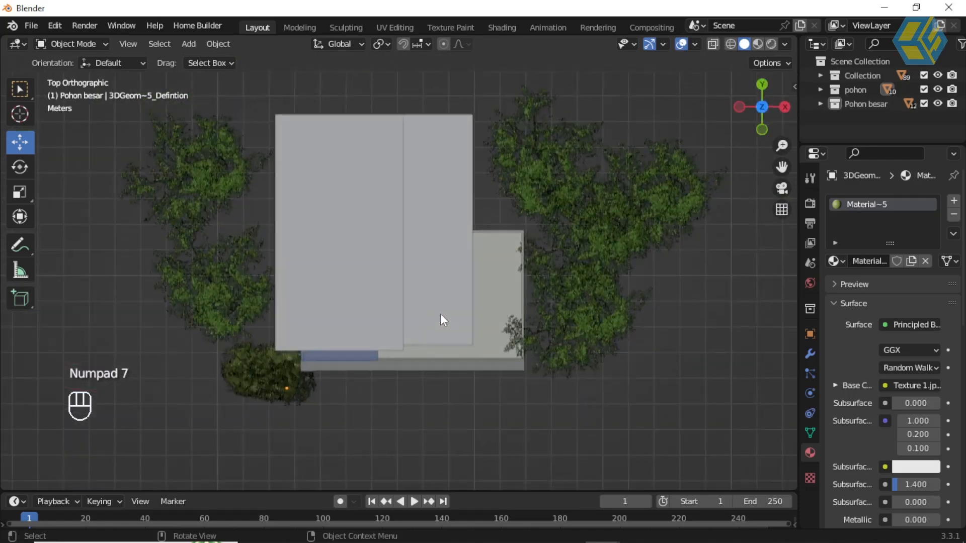
{"action": "left_click_drag", "start_coordinate": [129, 136], "coordinate": [230, 210]}
{"action": "key", "text": "shift+d"}
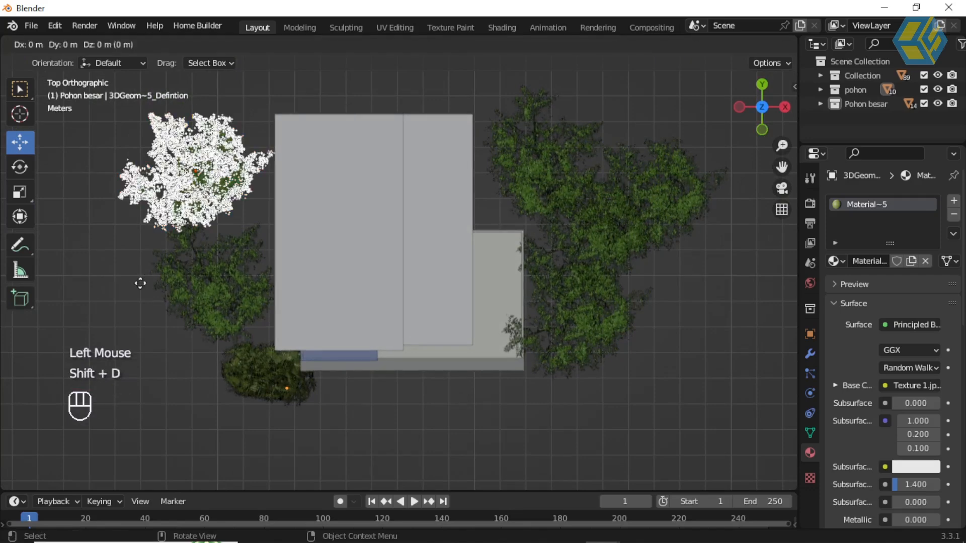
{"action": "left_click", "coordinate": [538, 259]}
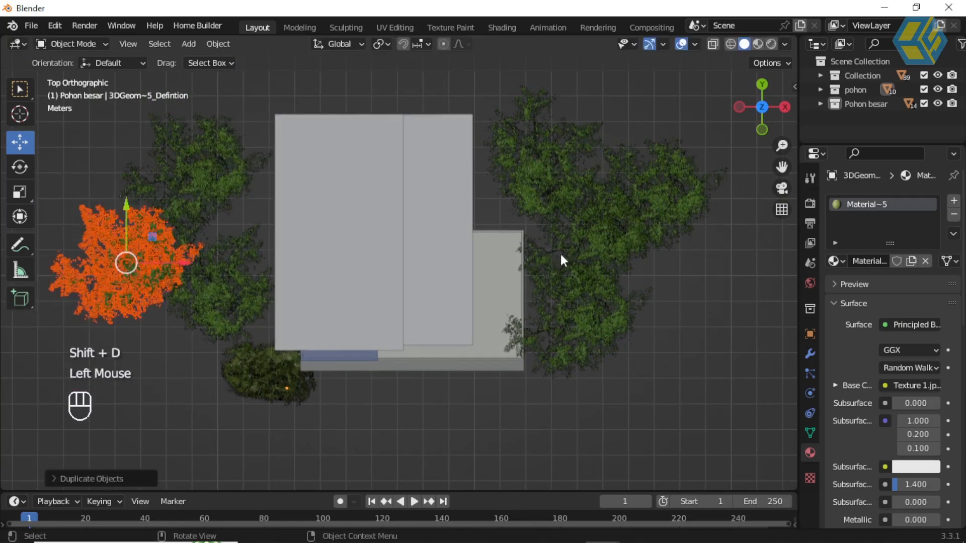
{"action": "left_click", "coordinate": [711, 329]}
{"action": "middle_click_drag", "start_coordinate": [603, 198], "coordinate": [623, 195]}
{"action": "middle_click_drag", "start_coordinate": [636, 229], "coordinate": [632, 264], "text": "shift"}
{"action": "scroll", "coordinate": [627, 266], "scroll_direction": "up", "scroll_amount": 1}
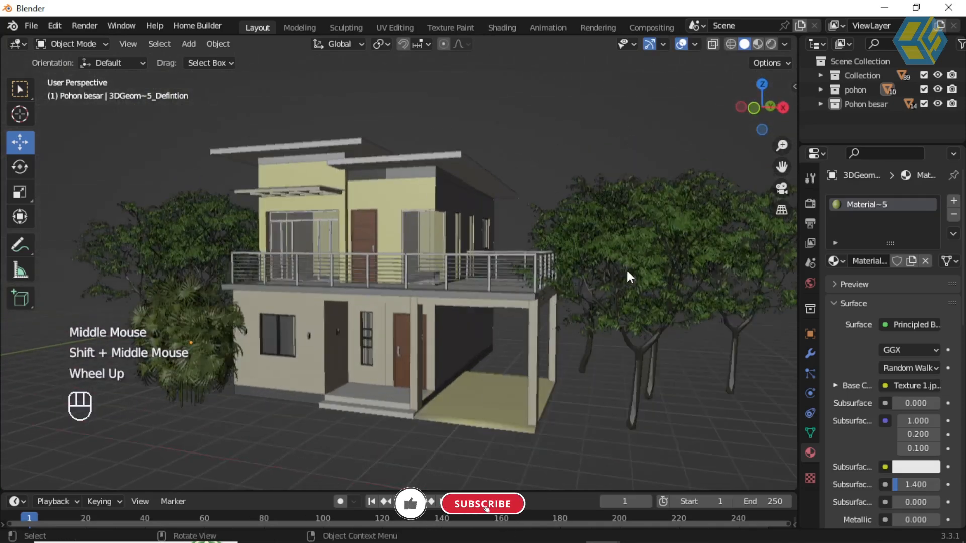
{"action": "middle_click_drag", "start_coordinate": [642, 301], "coordinate": [551, 207], "text": "shift"}
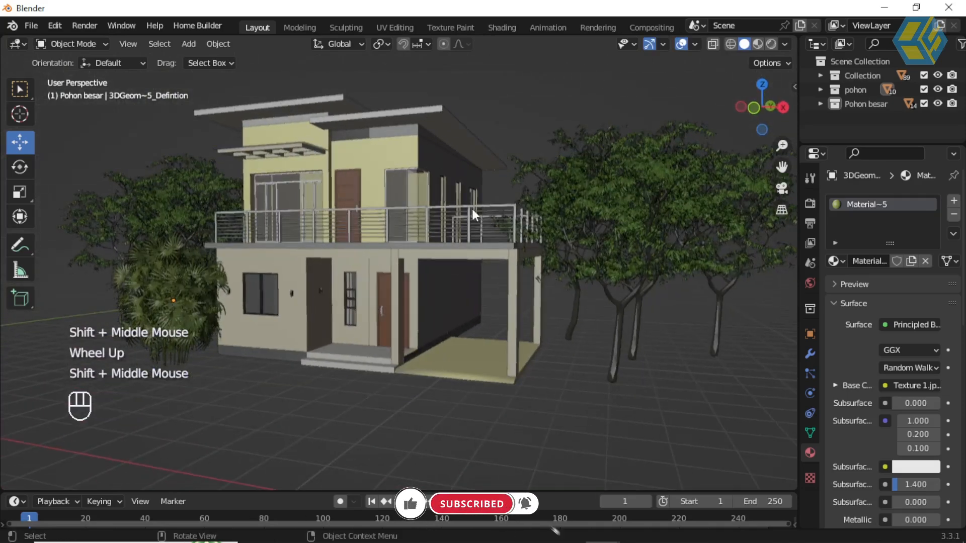
Change the diffuse color of the upper-floor walls' Polished Concrete Old material from yellow to a near-white
{"action": "left_click", "coordinate": [470, 370]}
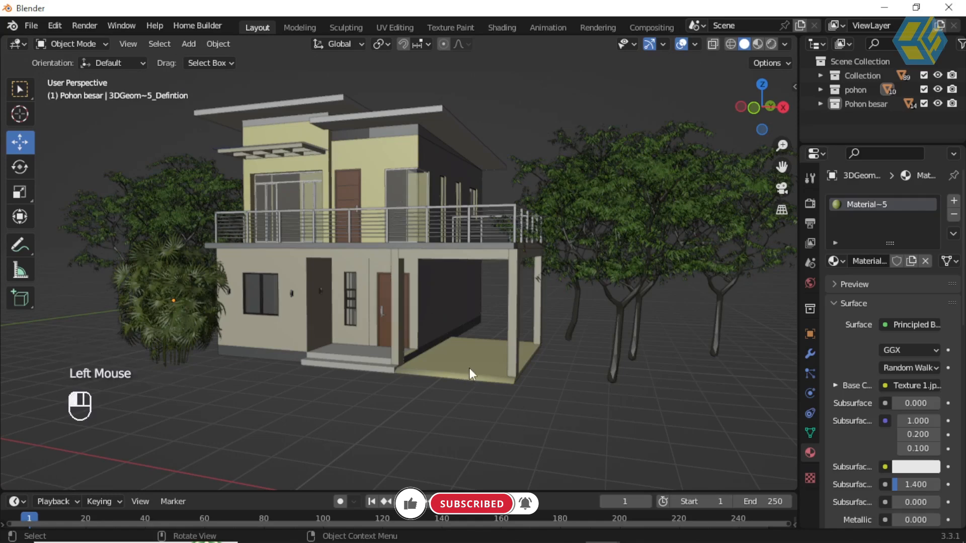
{"action": "left_click", "coordinate": [341, 151], "text": "shift"}
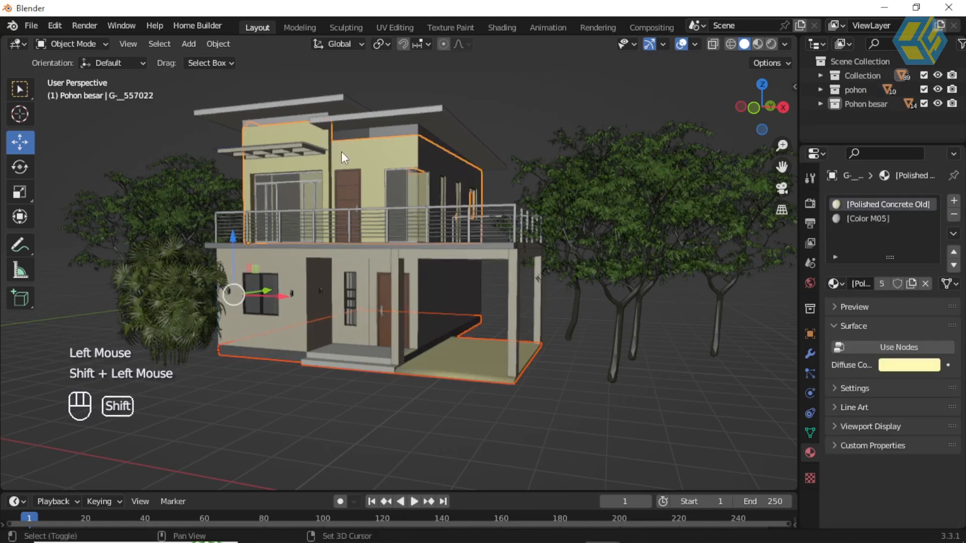
{"action": "left_click", "coordinate": [909, 365]}
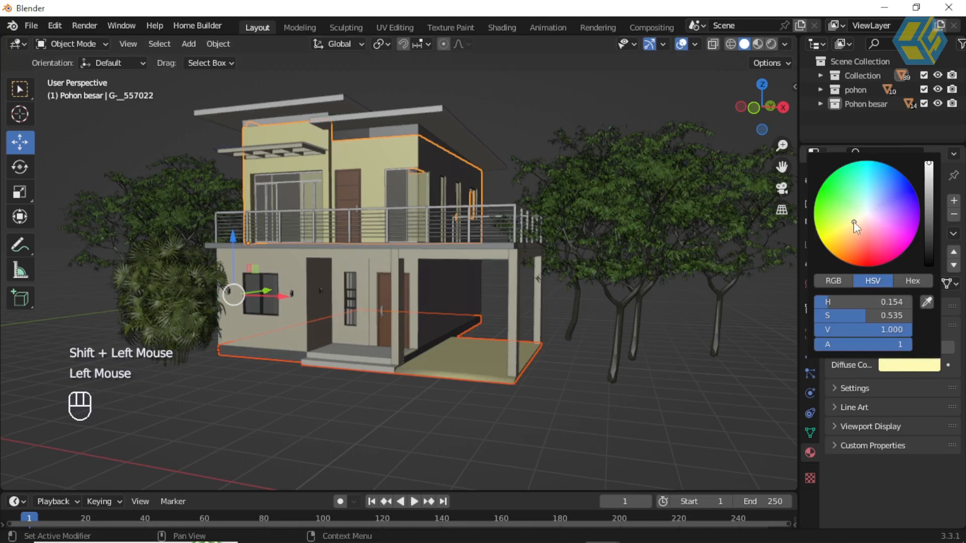
{"action": "left_click_drag", "start_coordinate": [853, 222], "coordinate": [865, 215]}
{"action": "double_click", "coordinate": [682, 385]}
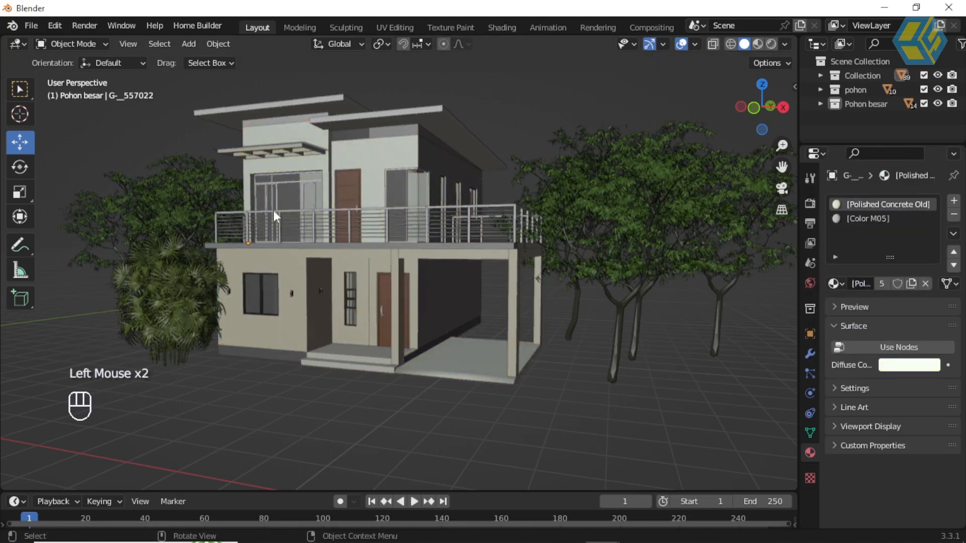
Hide the pohon and Pohon besar collections and look at the reference render hasil low.JPG
{"action": "left_click", "coordinate": [938, 89]}
{"action": "left_click", "coordinate": [938, 103]}
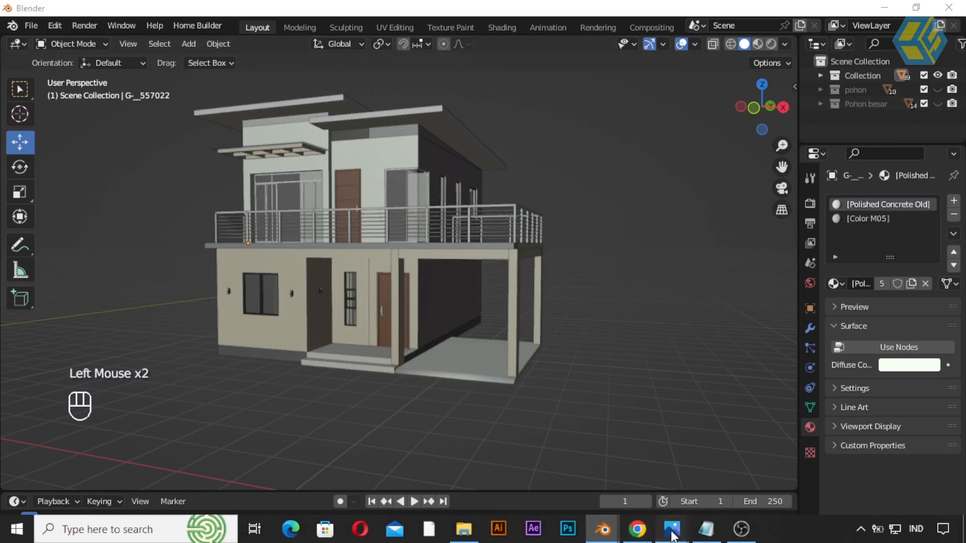
{"action": "mouse_move", "coordinate": [672, 528]}
{"action": "left_click", "coordinate": [687, 460]}
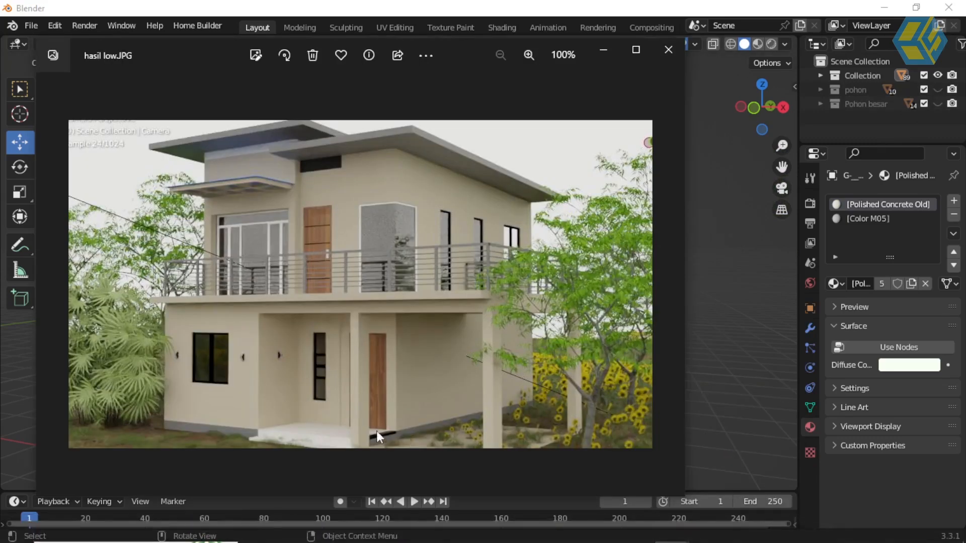
{"action": "left_click", "coordinate": [726, 204]}
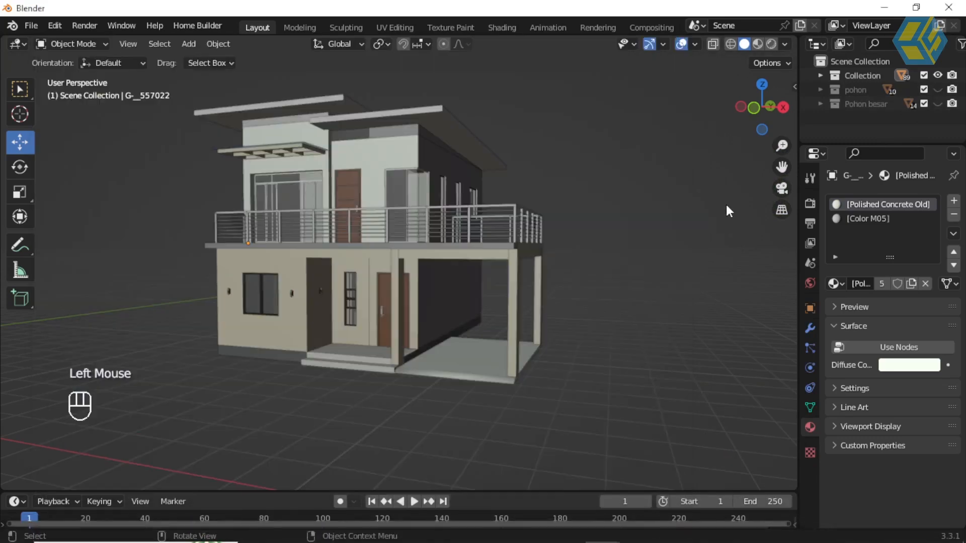
Create a new collection in the scene and name it Rumput
{"action": "middle_click_drag", "start_coordinate": [542, 284], "coordinate": [515, 329]}
{"action": "scroll", "coordinate": [534, 310], "scroll_direction": "down", "scroll_amount": 3}
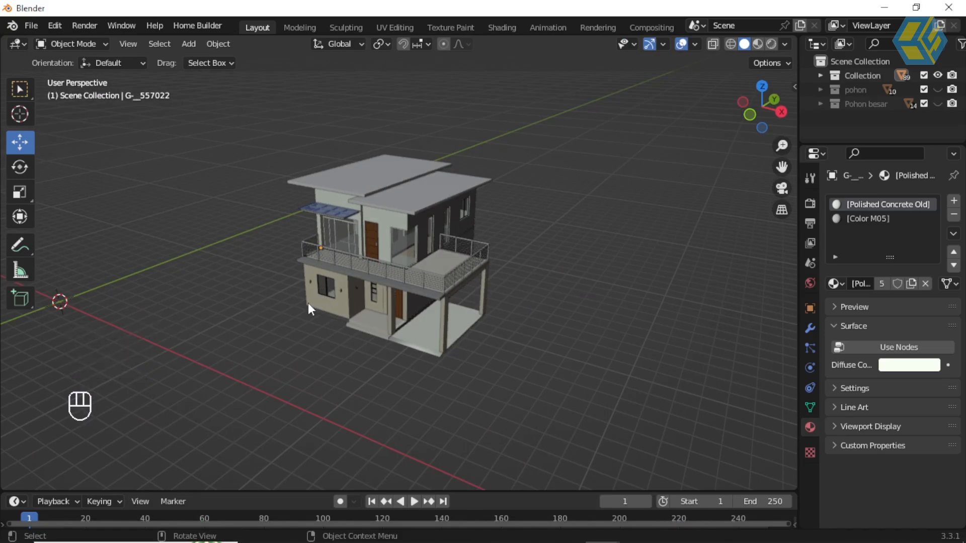
{"action": "left_click", "coordinate": [188, 45]}
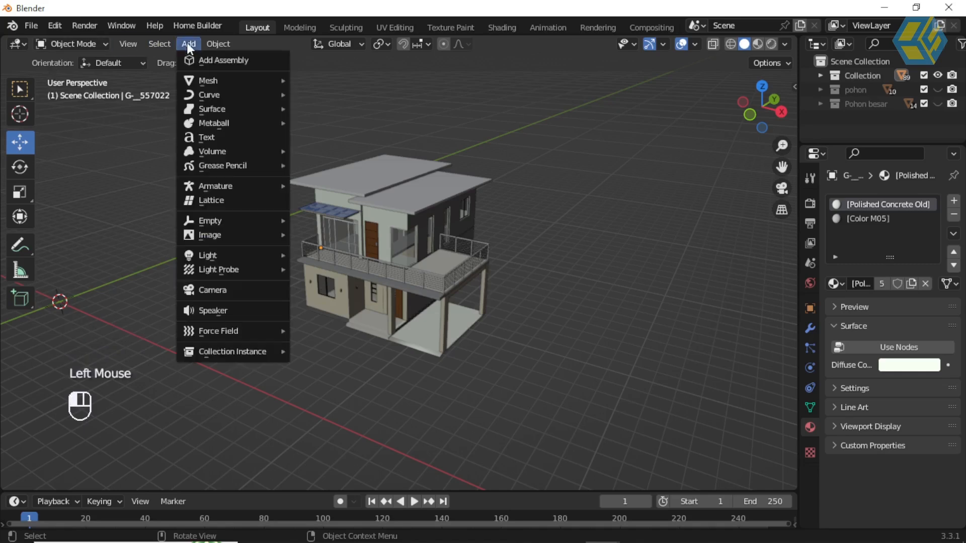
{"action": "left_click", "coordinate": [849, 122]}
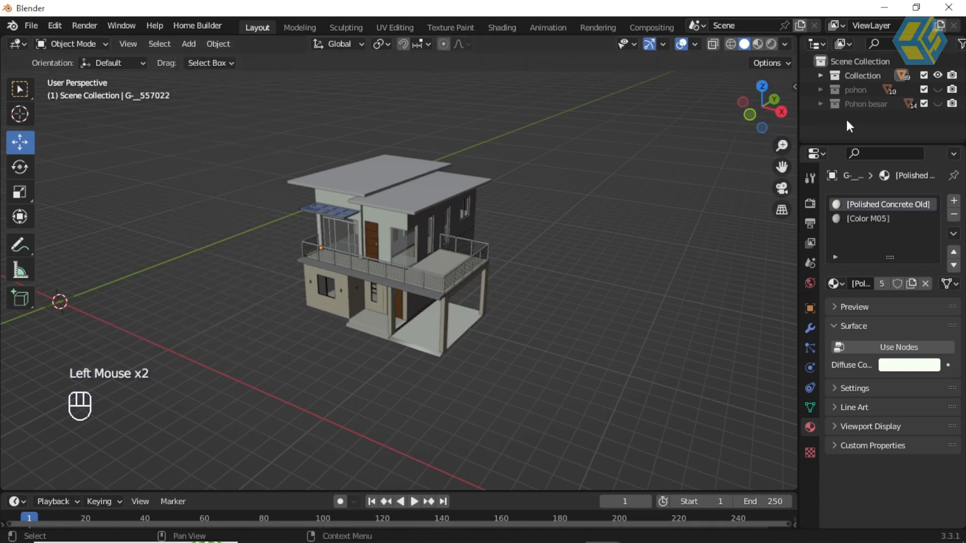
{"action": "right_click", "coordinate": [836, 119]}
{"action": "left_click", "coordinate": [836, 119]}
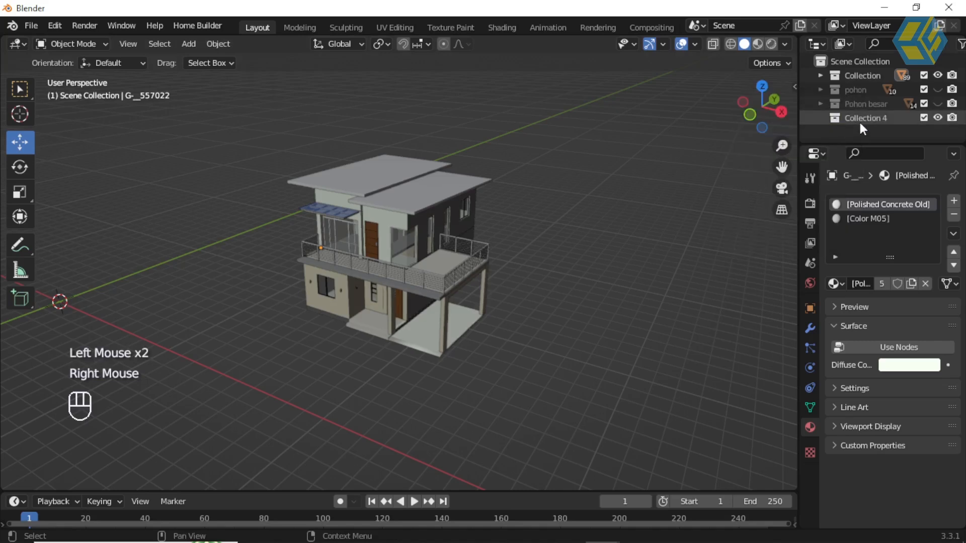
{"action": "double_click", "coordinate": [861, 119]}
{"action": "type", "text": "R"}
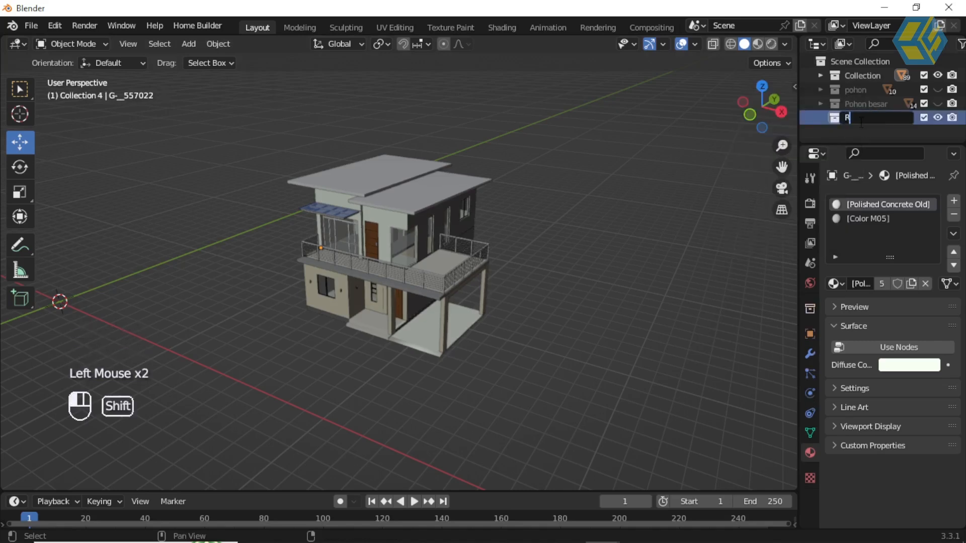
{"action": "type", "text": "umput"}
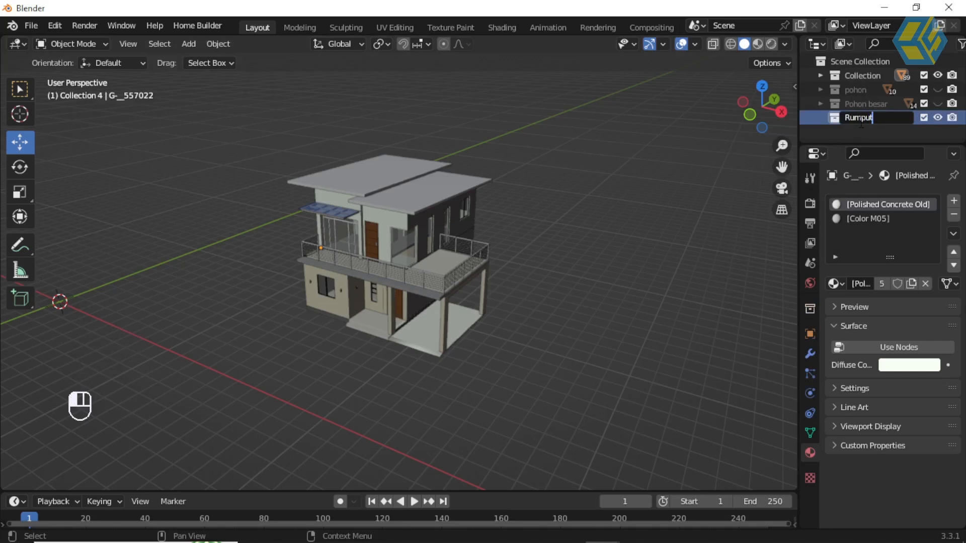
{"action": "key", "text": "Return"}
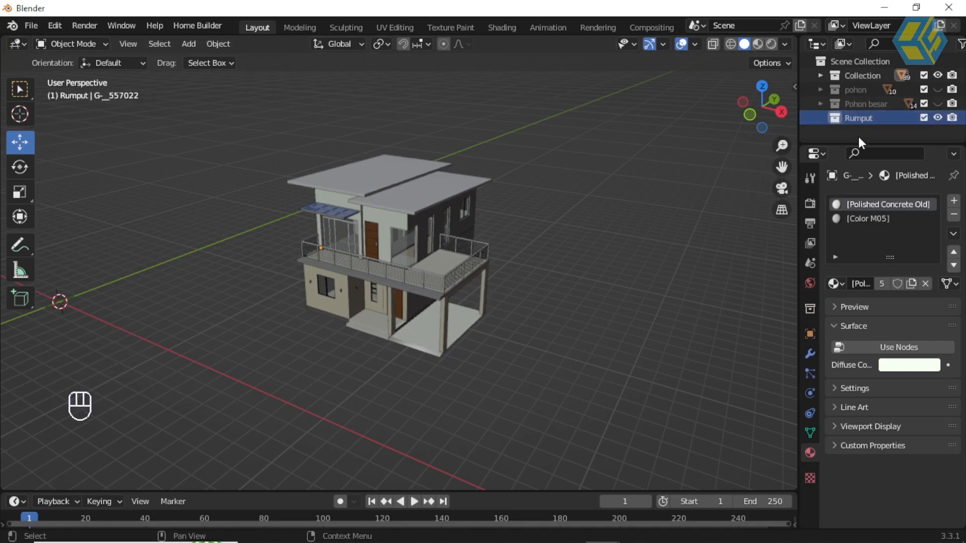
{"action": "left_click", "coordinate": [857, 133]}
Add a plane to the Rumput collection and move it to the front steps of the house
{"action": "left_click", "coordinate": [853, 117]}
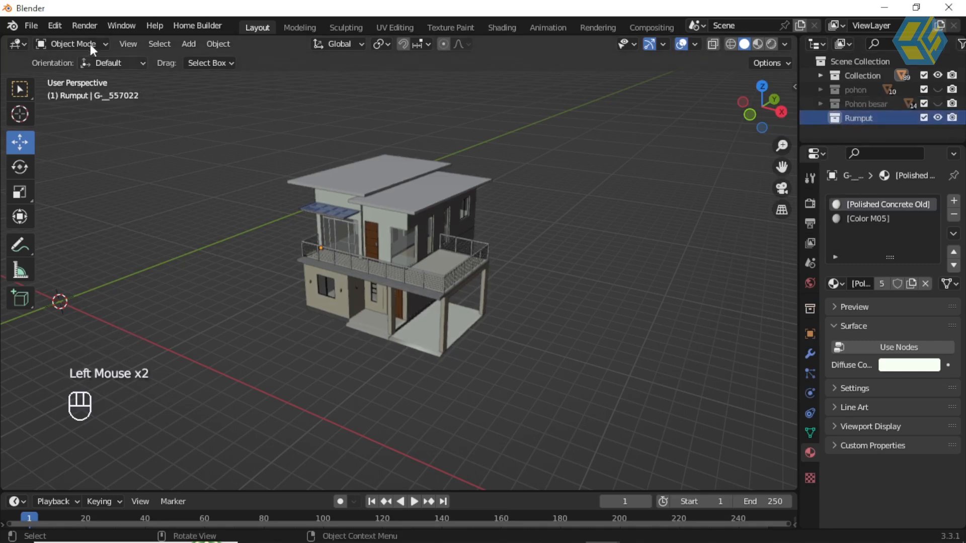
{"action": "left_click", "coordinate": [187, 44]}
{"action": "mouse_move", "coordinate": [201, 80]}
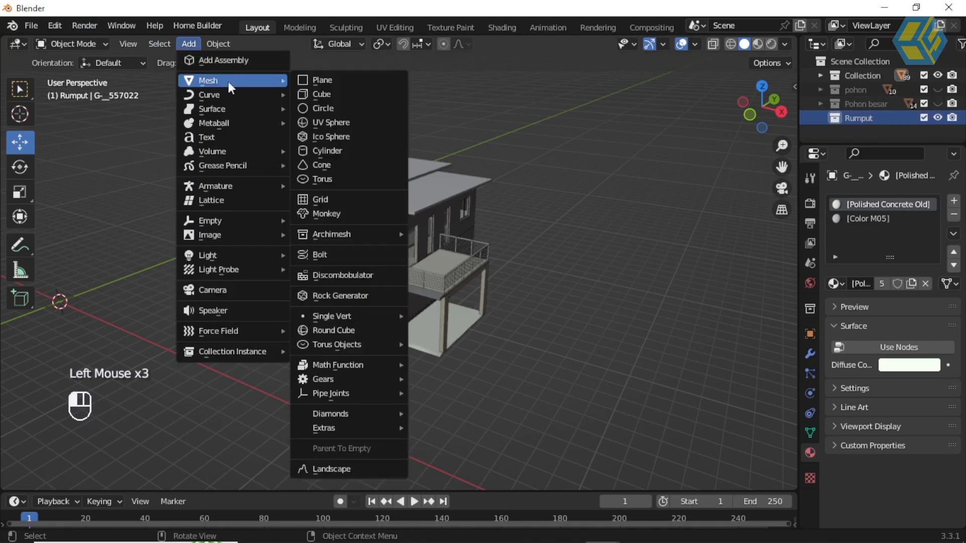
{"action": "left_click", "coordinate": [323, 82]}
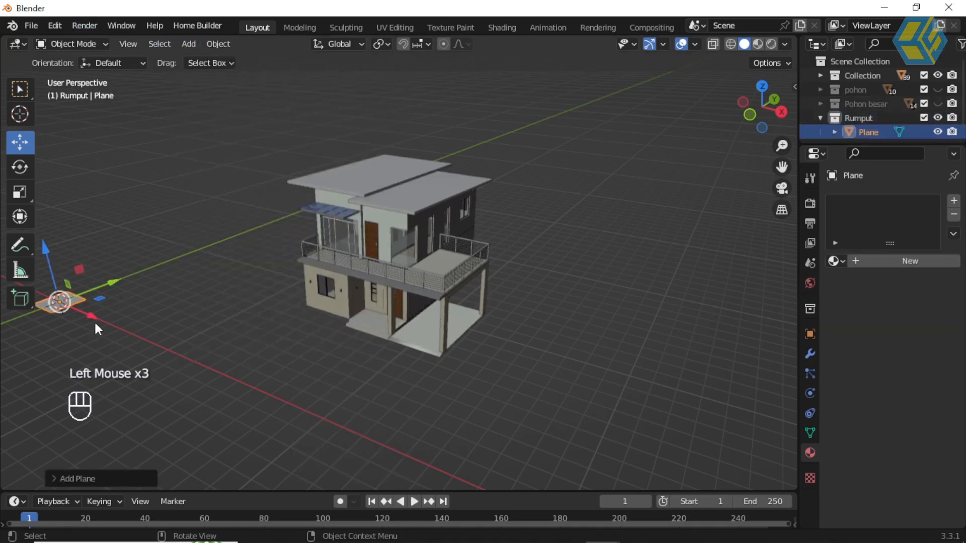
{"action": "left_click_drag", "start_coordinate": [94, 316], "coordinate": [400, 309]}
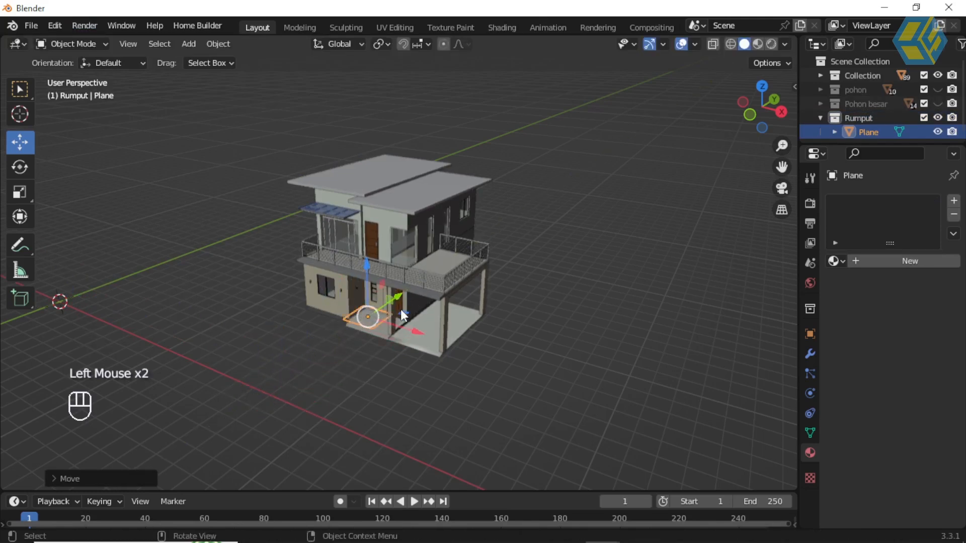
Scale the plane up into a wide ground surface around the house and adjust its position beneath the building
{"action": "key", "text": "s"}
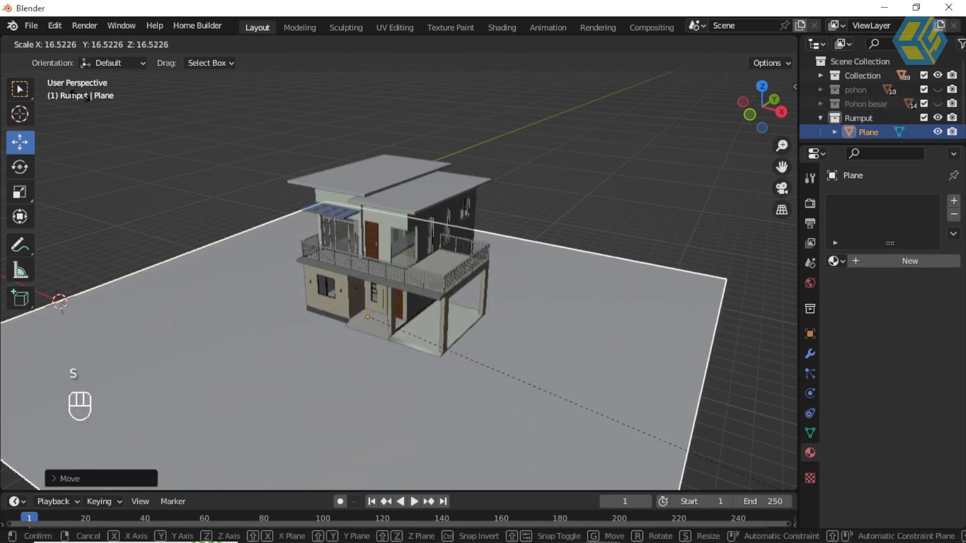
{"action": "left_click", "coordinate": [735, 455]}
{"action": "middle_click_drag", "start_coordinate": [473, 383], "coordinate": [391, 347]}
{"action": "scroll", "coordinate": [474, 349], "scroll_direction": "up", "scroll_amount": 4}
{"action": "scroll", "coordinate": [466, 356], "scroll_direction": "down", "scroll_amount": 2}
{"action": "left_click_drag", "start_coordinate": [382, 338], "coordinate": [428, 322]}
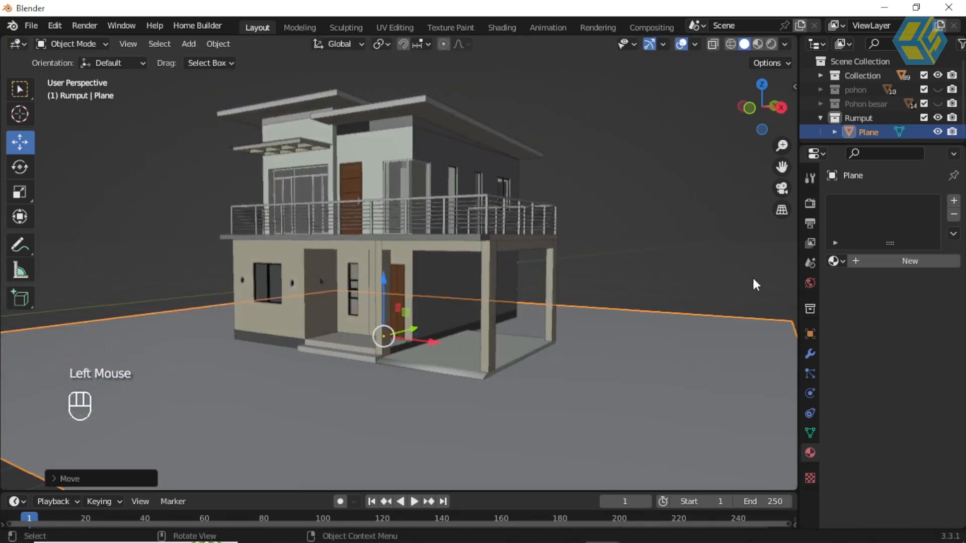
Collapse the Rumput collection and select the ground plane
{"action": "left_click", "coordinate": [782, 190]}
{"action": "left_click", "coordinate": [783, 191]}
{"action": "left_click", "coordinate": [821, 119]}
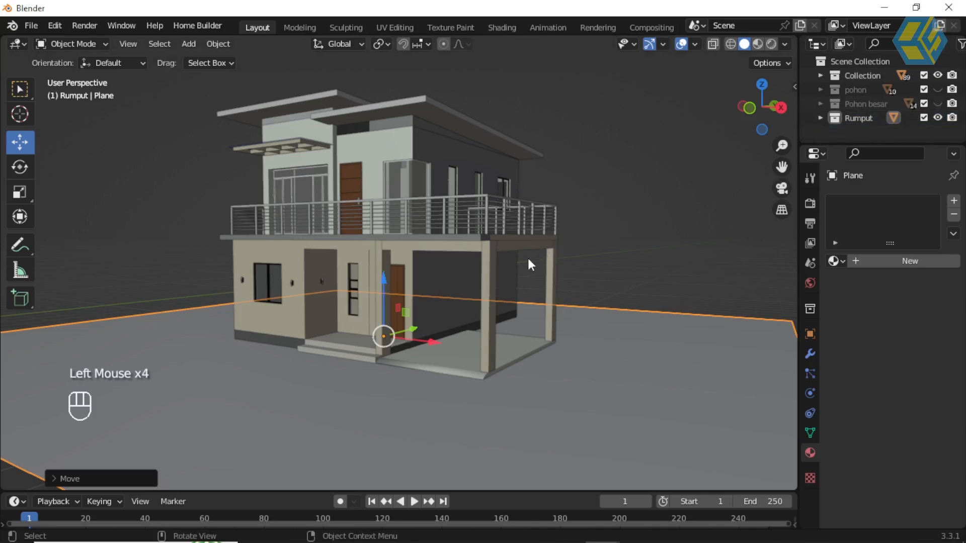
{"action": "left_click", "coordinate": [619, 255]}
{"action": "left_click", "coordinate": [570, 358]}
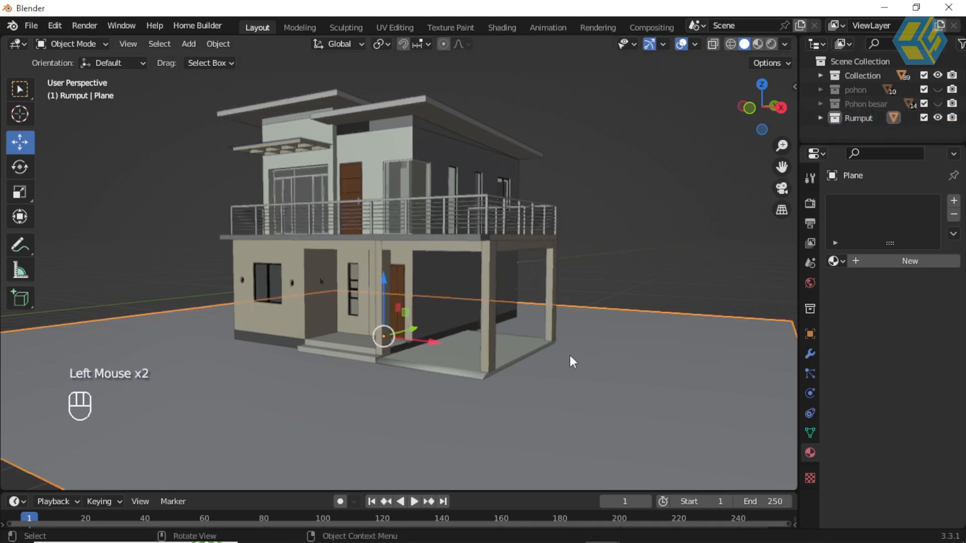
{"action": "left_click", "coordinate": [595, 341]}
{"action": "left_click", "coordinate": [384, 377]}
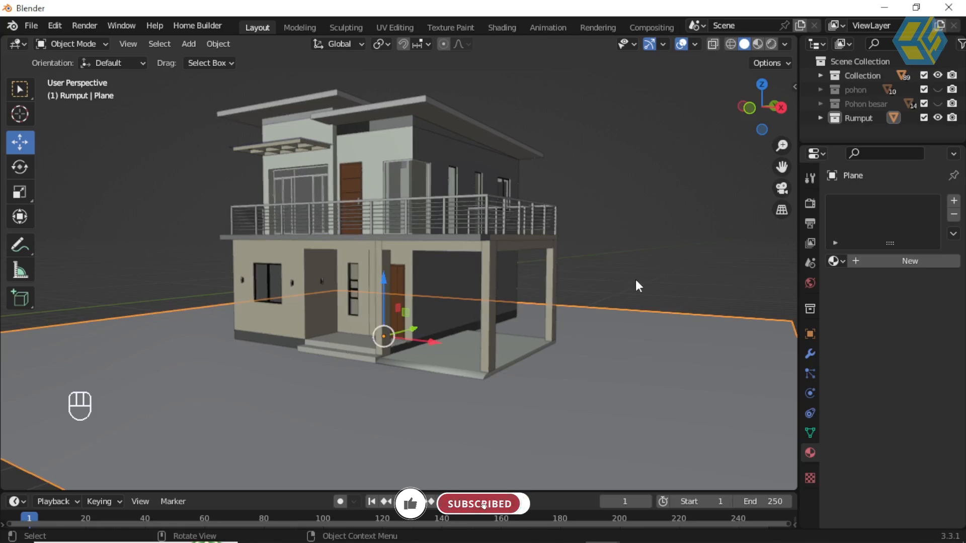
Show the polygoniq add-on's Scatter settings for the ground plane
{"action": "key", "text": "n"}
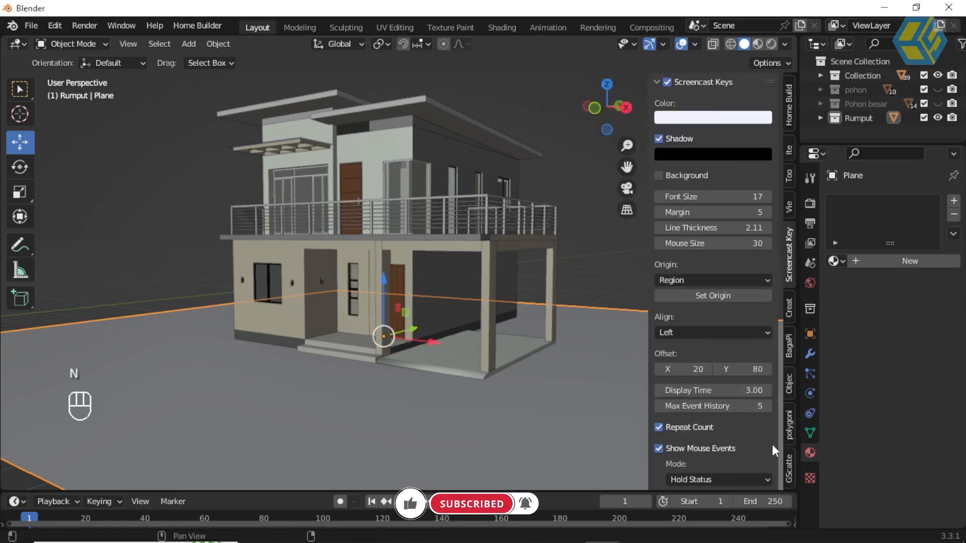
{"action": "left_click", "coordinate": [789, 427]}
{"action": "scroll", "coordinate": [749, 424], "scroll_direction": "down", "scroll_amount": 7}
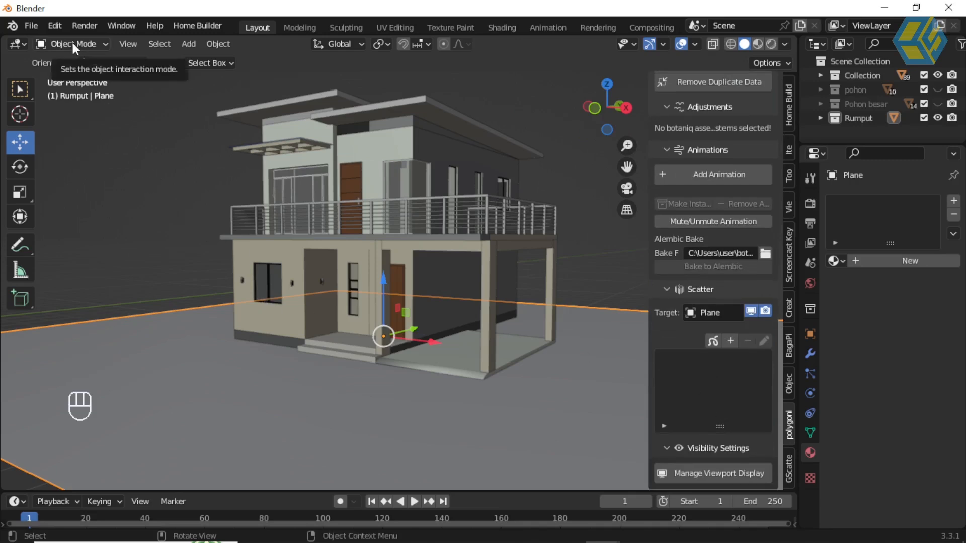
Check the botaniq_free entry among the installed add-ons in the preferences and reselect the ground plane
{"action": "left_click", "coordinate": [54, 26]}
{"action": "left_click", "coordinate": [101, 229]}
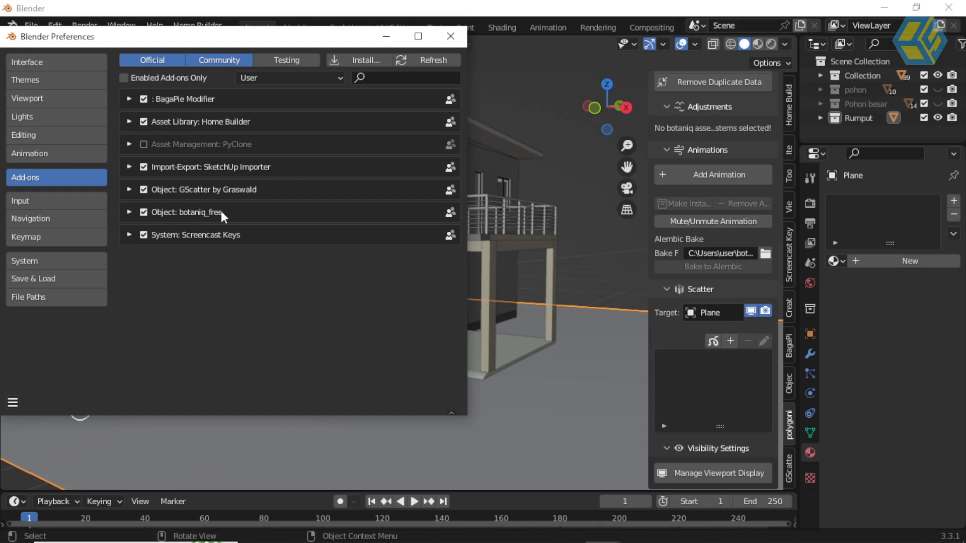
{"action": "left_click", "coordinate": [451, 37]}
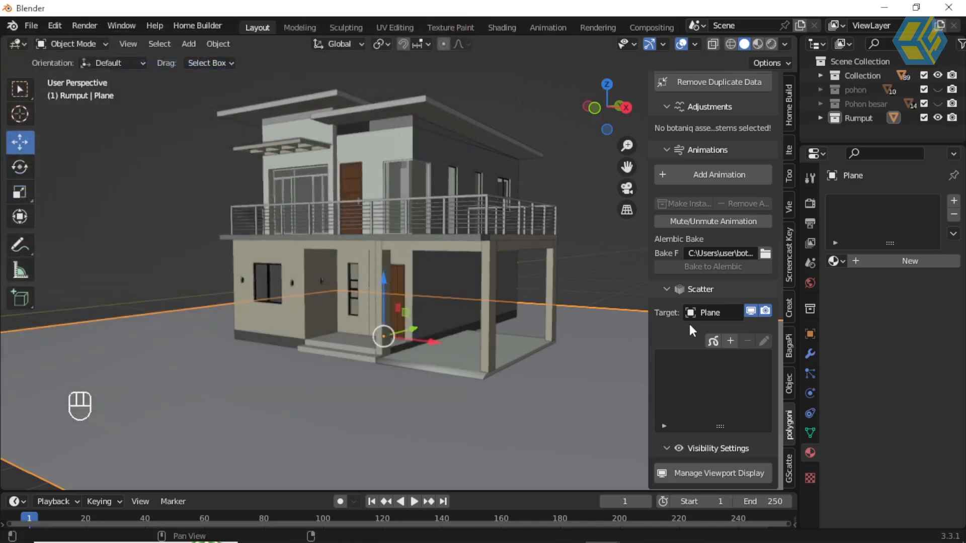
{"action": "left_click", "coordinate": [585, 296]}
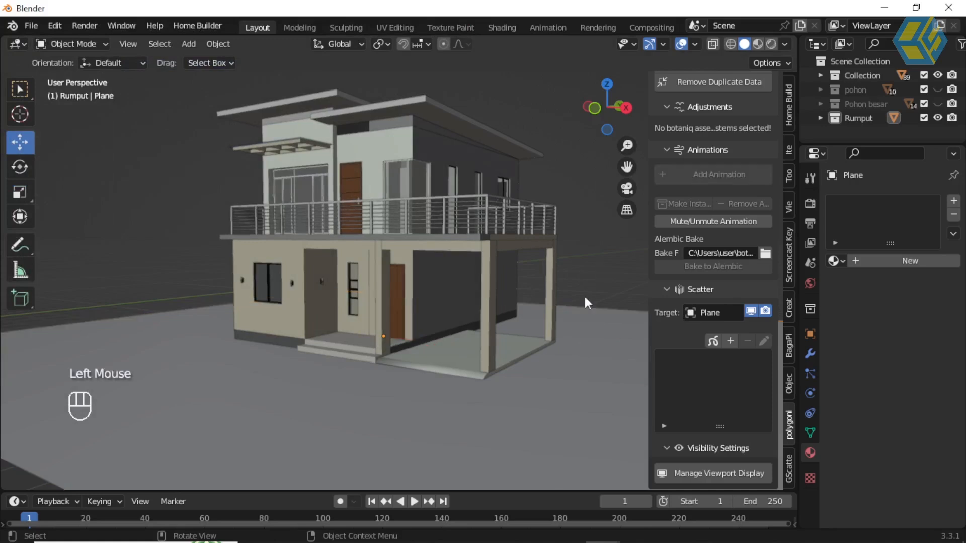
{"action": "left_click", "coordinate": [580, 335]}
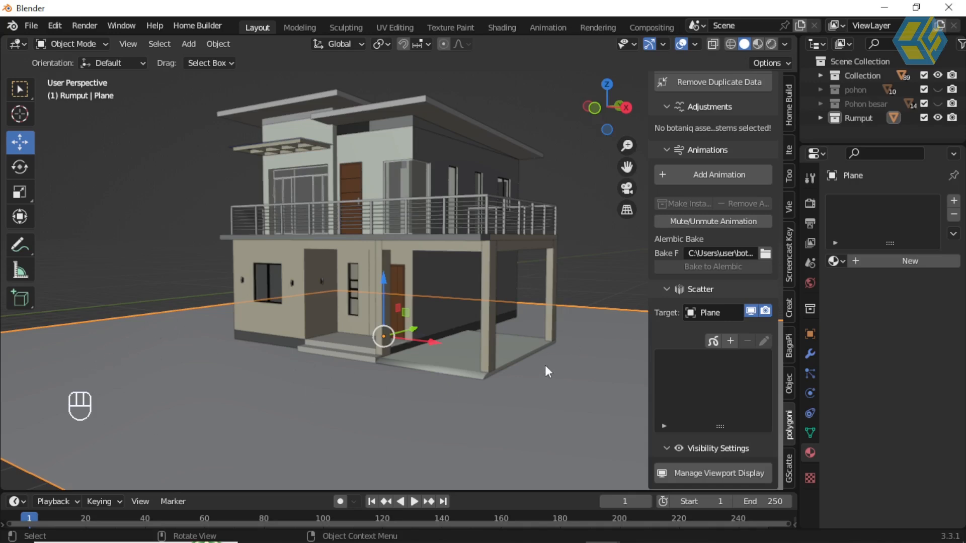
Try drawing a freehand scatter stroke across the ground in front of the house, and undo it to return to the selected plane
{"action": "left_click", "coordinate": [713, 342]}
{"action": "mouse_move", "coordinate": [308, 388]}
{"action": "left_mouse_down"}
{"action": "mouse_move", "coordinate": [403, 443]}
{"action": "mouse_move", "coordinate": [636, 384]}
{"action": "mouse_move", "coordinate": [642, 343]}
{"action": "left_mouse_up"}
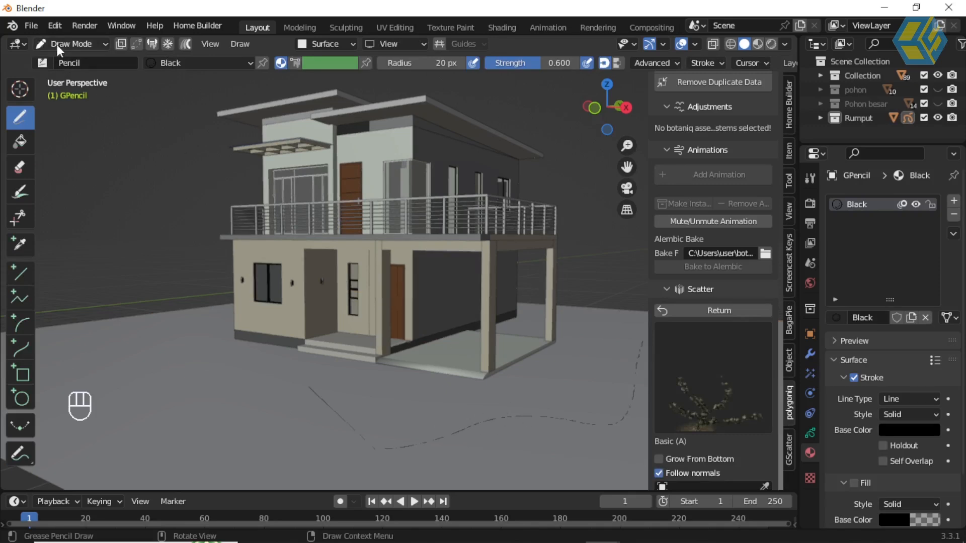
{"action": "left_click", "coordinate": [54, 25]}
{"action": "left_click", "coordinate": [70, 51]}
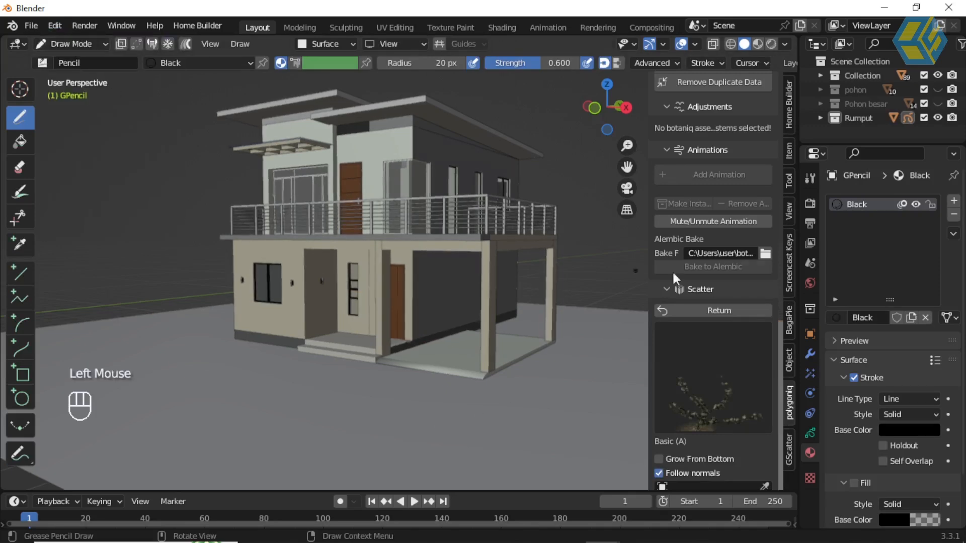
{"action": "left_click", "coordinate": [63, 25]}
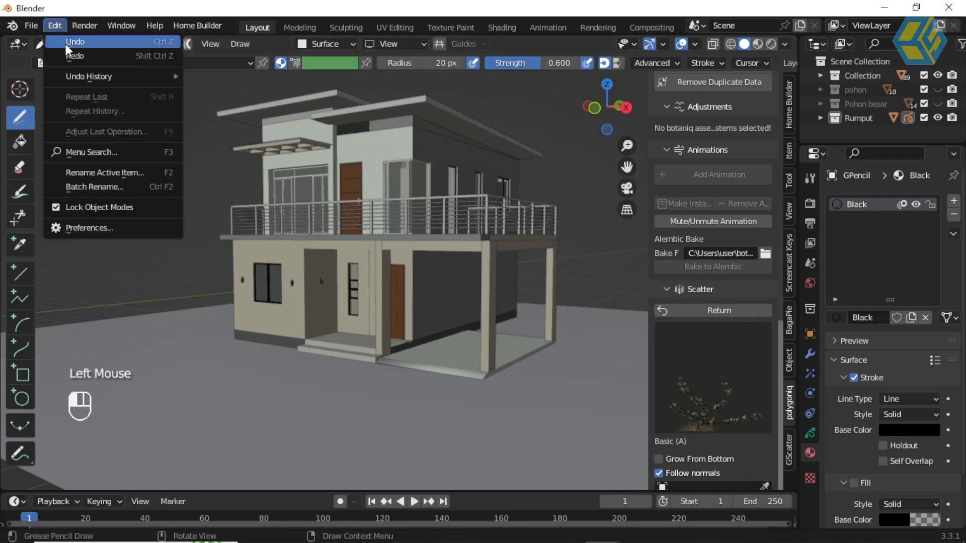
{"action": "left_click", "coordinate": [64, 43]}
{"action": "left_click", "coordinate": [580, 281]}
{"action": "left_click", "coordinate": [584, 349]}
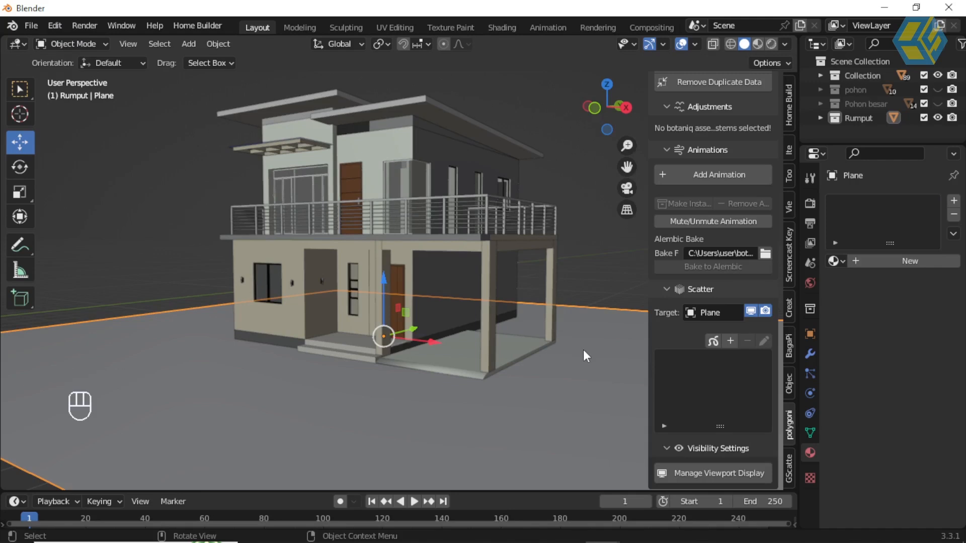
Browse the botaniq flower scatter presets for the ground plane and choose Flower bed rustic (A)
{"action": "left_click", "coordinate": [730, 341]}
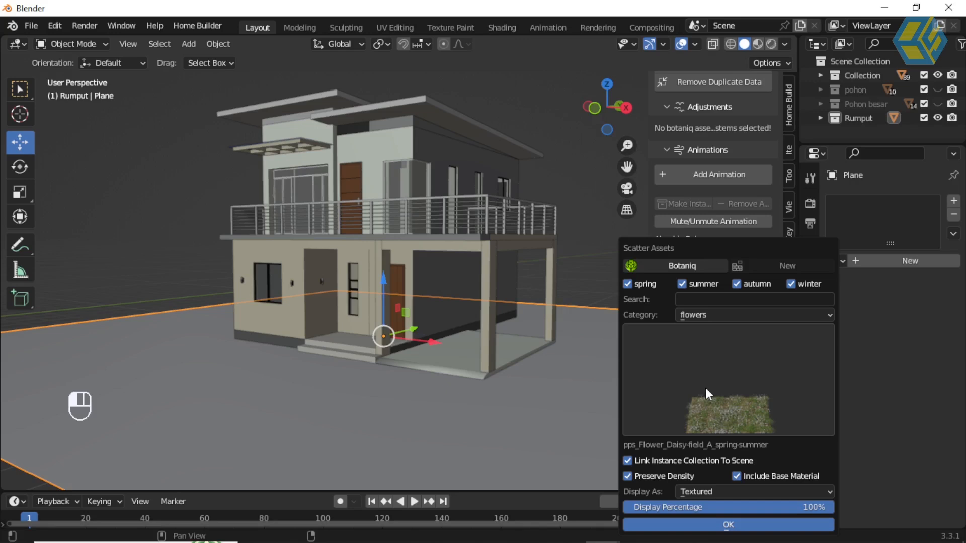
{"action": "left_click", "coordinate": [735, 414]}
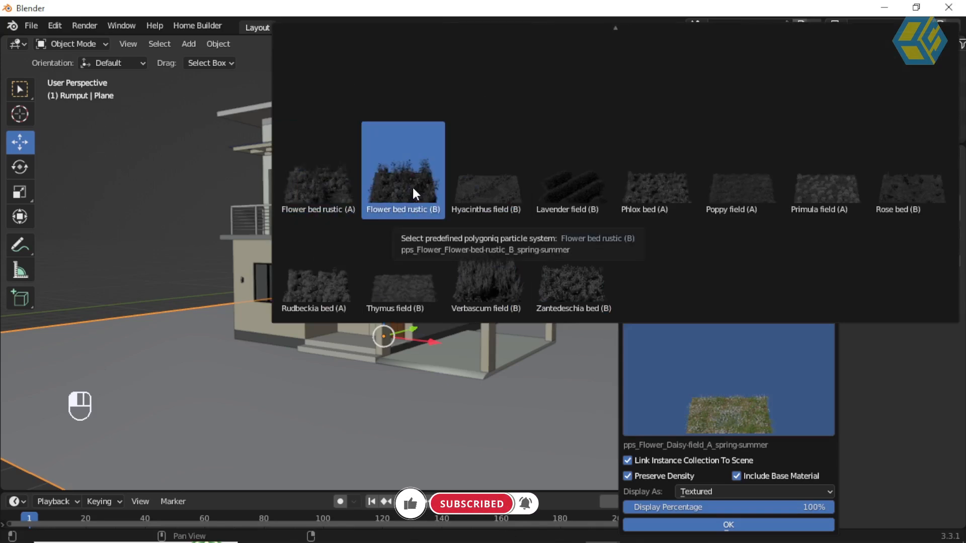
{"action": "left_click", "coordinate": [336, 196]}
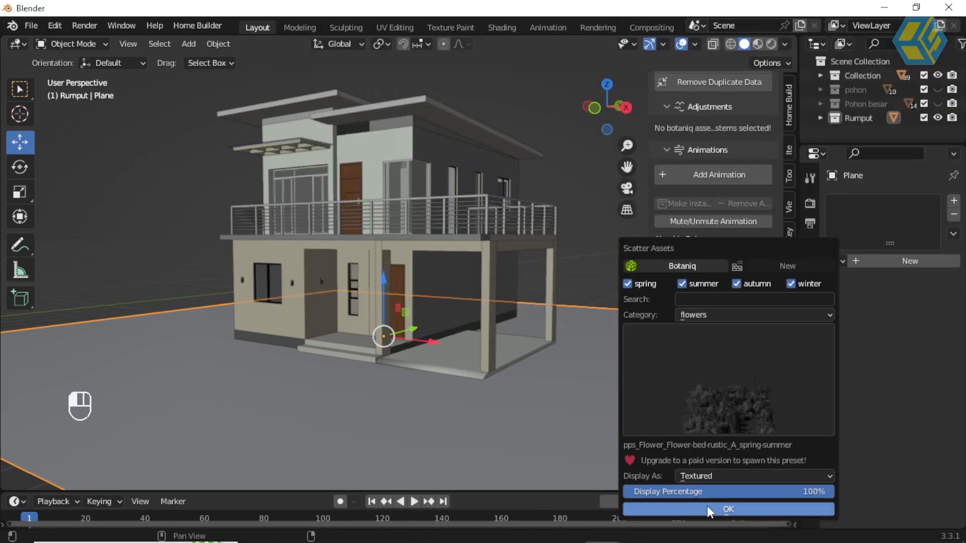
Try to scatter the European Meadow (B) preset from the grass category over the ground plane
{"action": "left_click", "coordinate": [724, 313]}
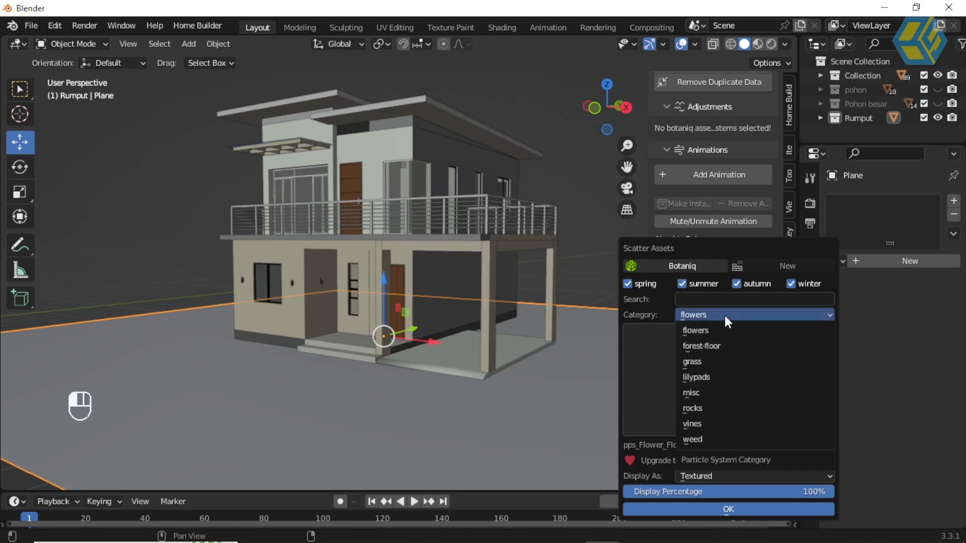
{"action": "left_click", "coordinate": [714, 361]}
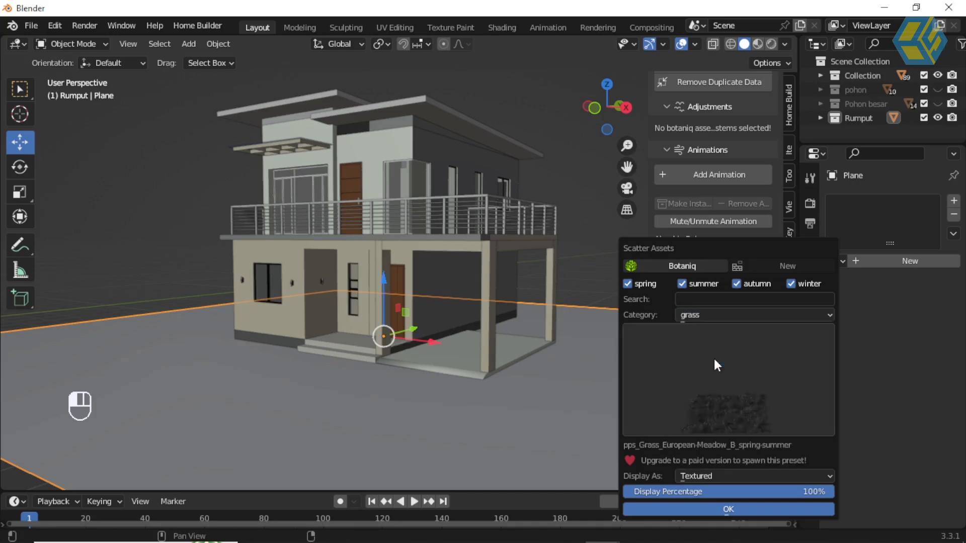
{"action": "left_click", "coordinate": [721, 398]}
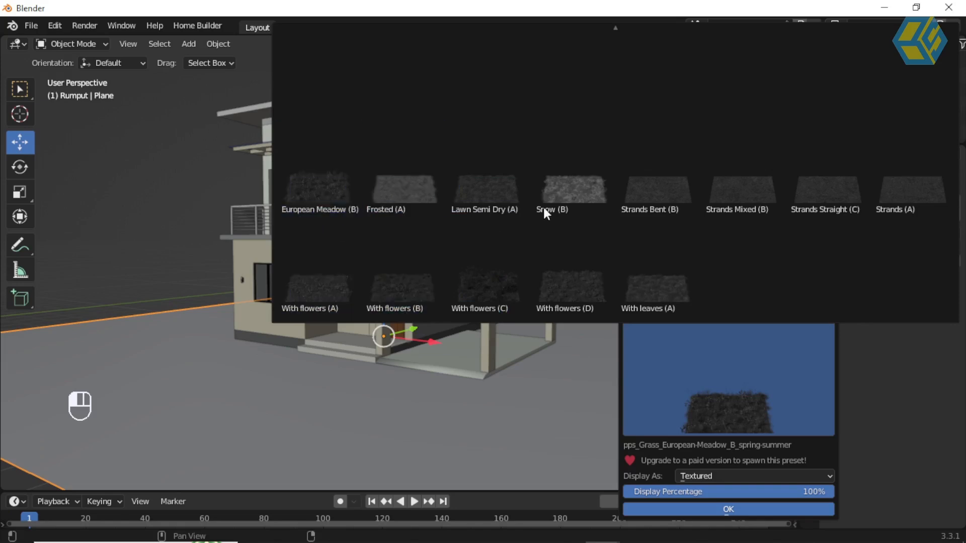
{"action": "left_click", "coordinate": [318, 196]}
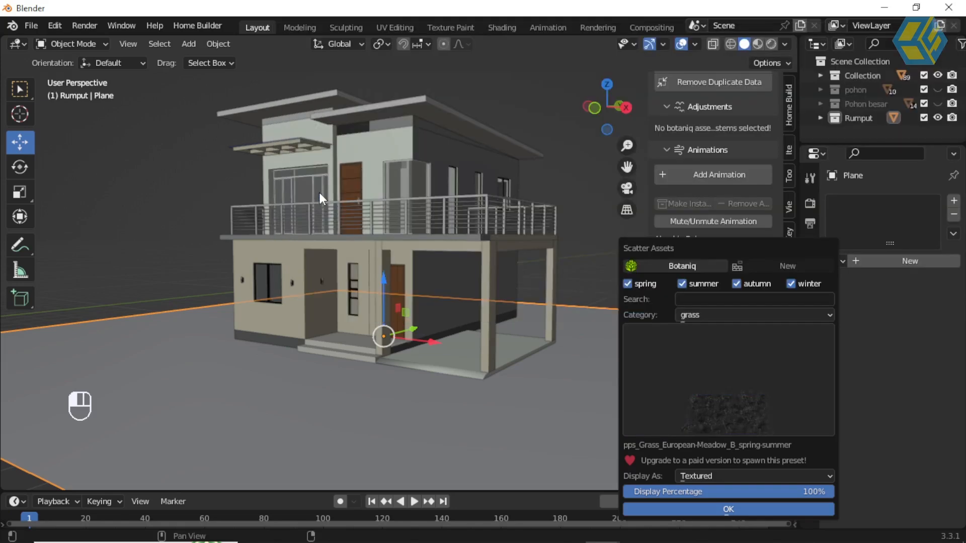
{"action": "left_click", "coordinate": [719, 510]}
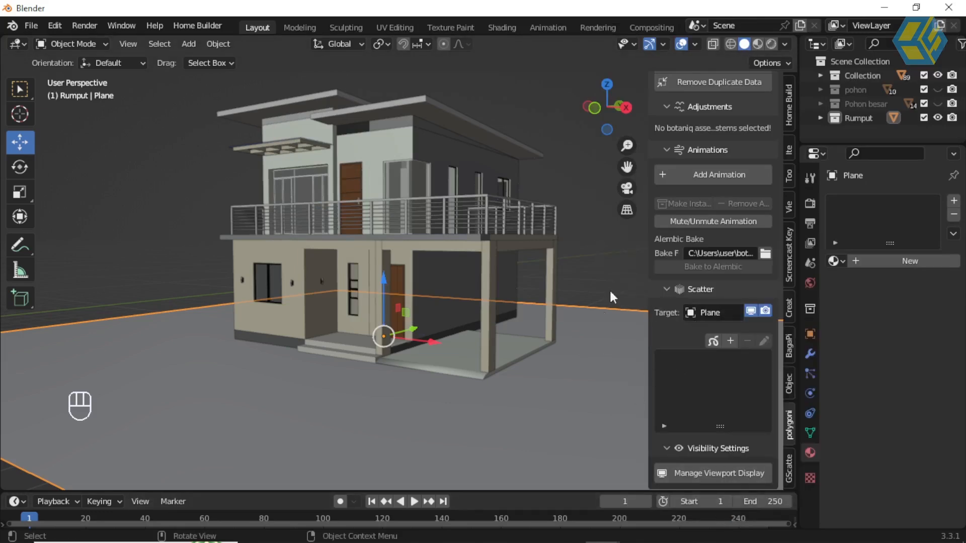
Expand the Rumput collection and enlarge the outliner area above the material properties
{"action": "left_click", "coordinate": [820, 118]}
{"action": "left_click_drag", "start_coordinate": [871, 148], "coordinate": [878, 318]}
{"action": "left_click", "coordinate": [600, 272]}
{"action": "middle_click_drag", "start_coordinate": [575, 302], "coordinate": [554, 302], "text": "shift"}
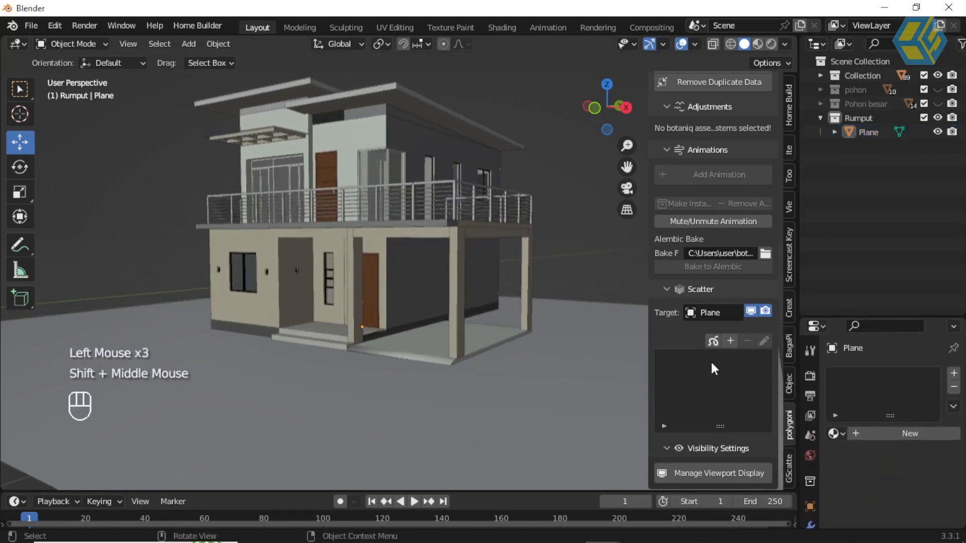
Scatter the botaniq Daisy field (A) flowers preset over the ground plane and deselect the plane
{"action": "double_click", "coordinate": [579, 364]}
{"action": "left_click", "coordinate": [730, 341]}
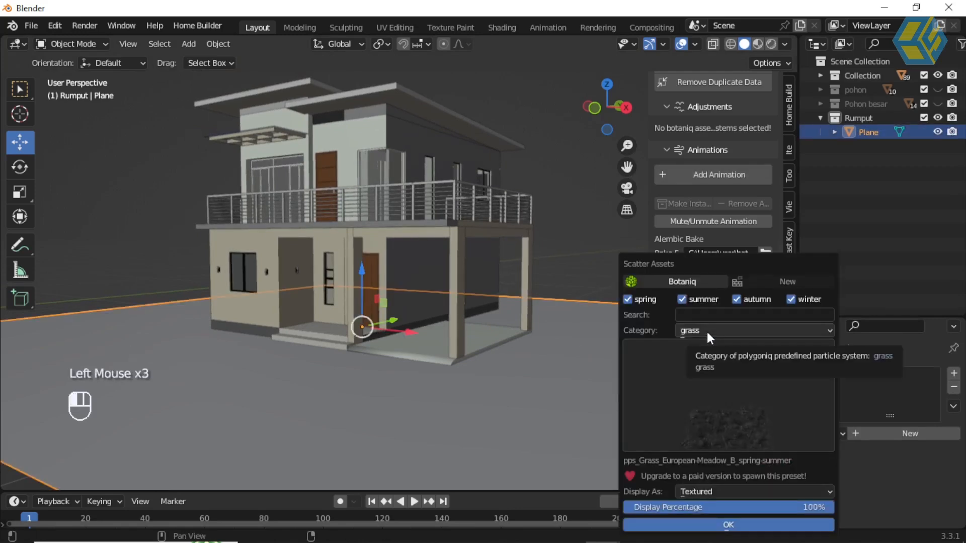
{"action": "left_click", "coordinate": [707, 330]}
{"action": "left_click", "coordinate": [708, 342]}
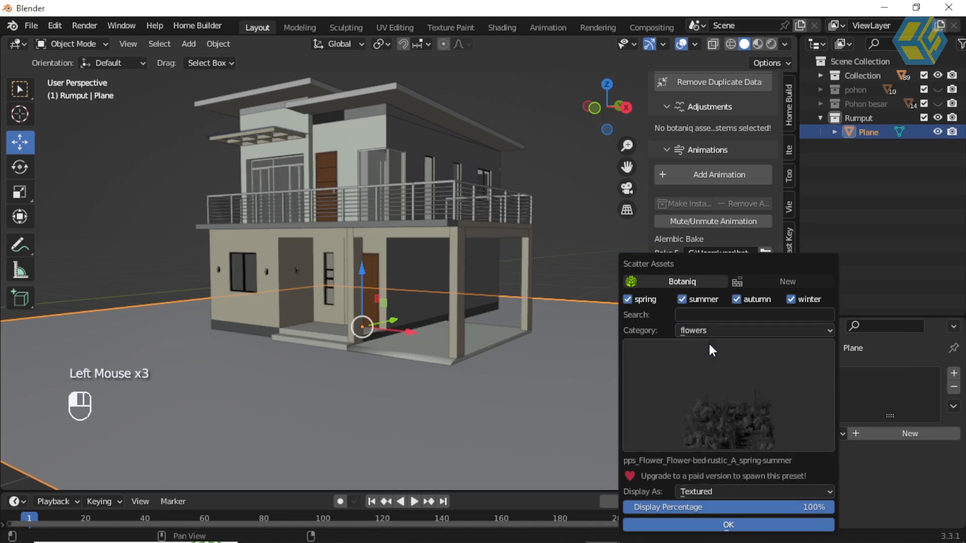
{"action": "left_click", "coordinate": [732, 426]}
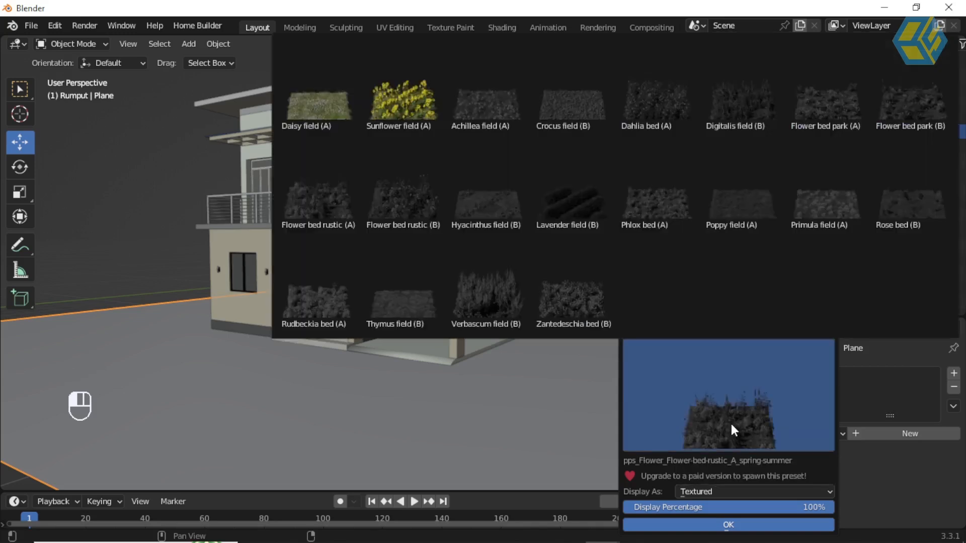
{"action": "left_click", "coordinate": [315, 109]}
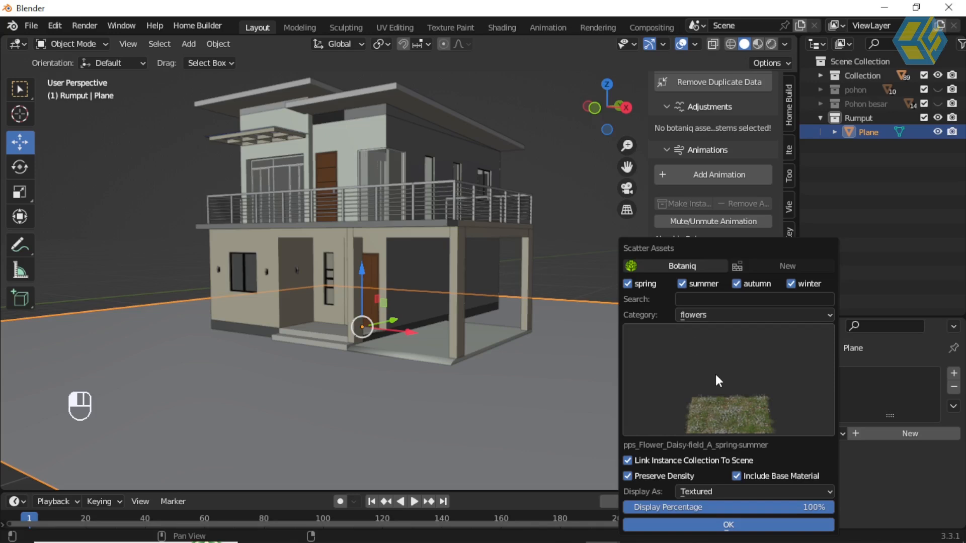
{"action": "left_click", "coordinate": [729, 525]}
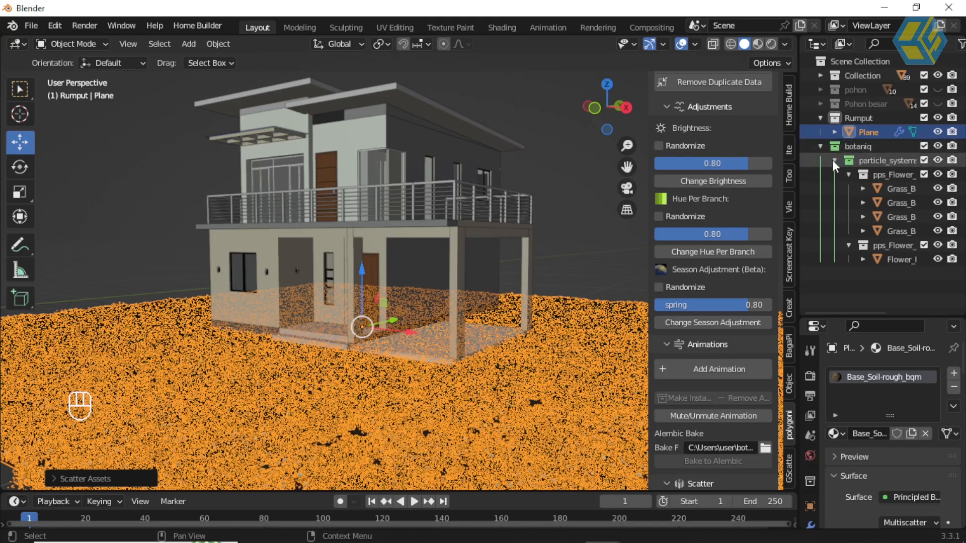
{"action": "left_click", "coordinate": [600, 249]}
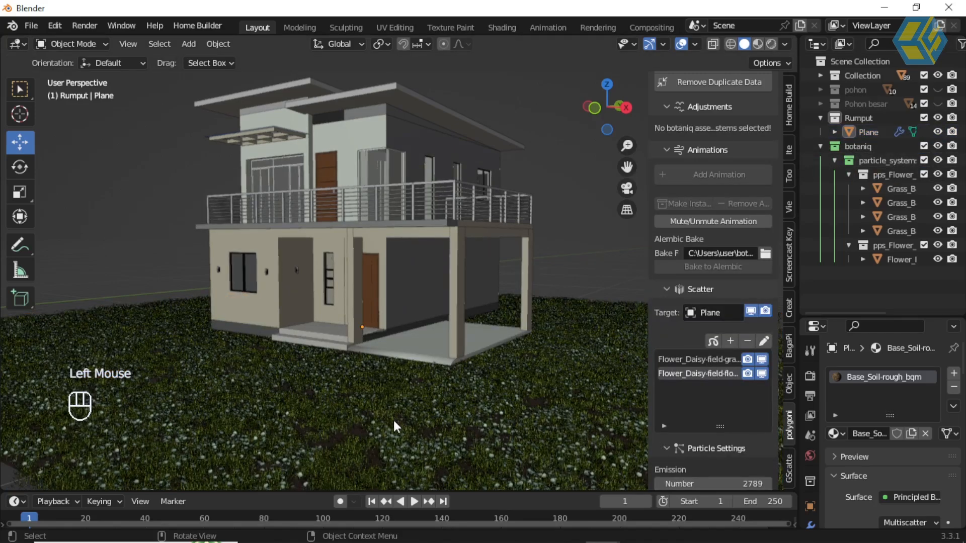
Remove the daisy flower particle system from the ground plane, keeping only the grass system
{"action": "left_click", "coordinate": [682, 361]}
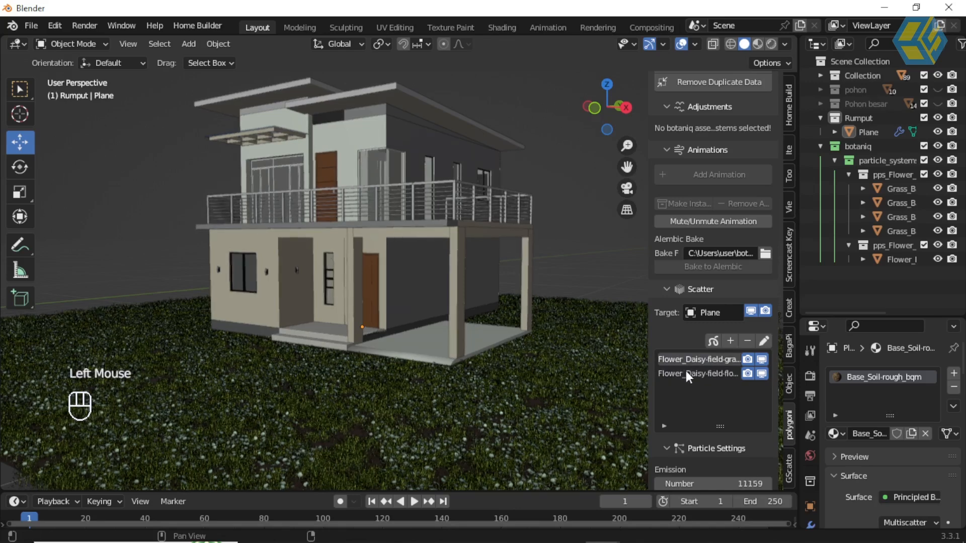
{"action": "left_click", "coordinate": [687, 373]}
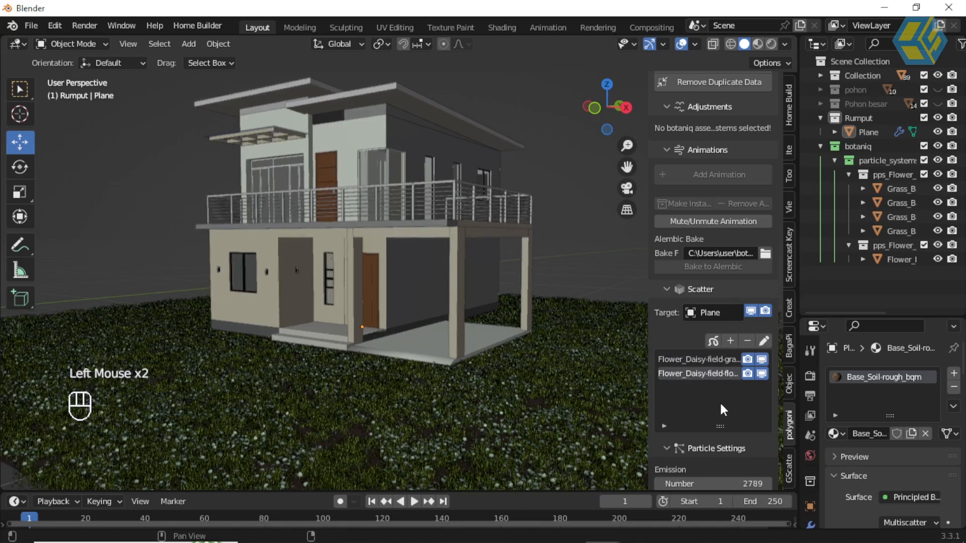
{"action": "left_click", "coordinate": [609, 267]}
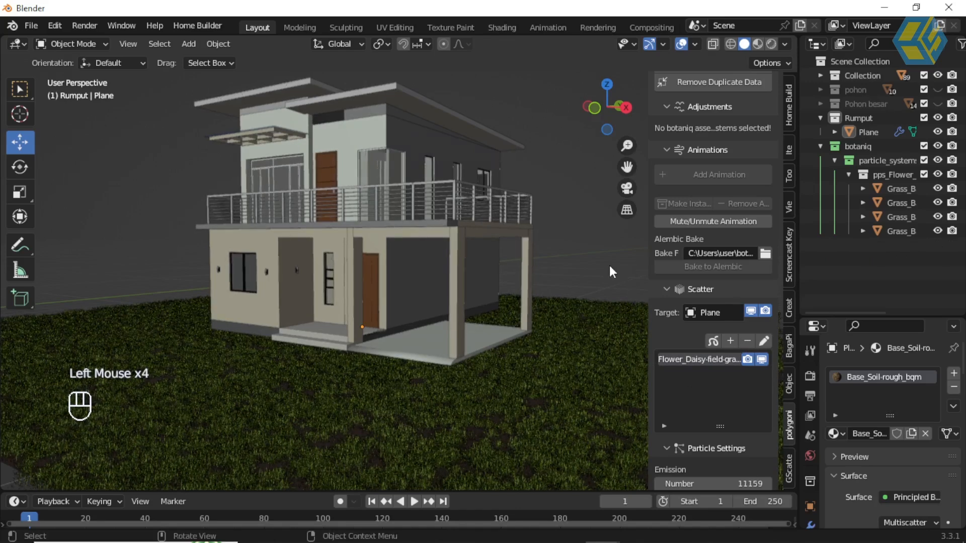
{"action": "left_click", "coordinate": [730, 341]}
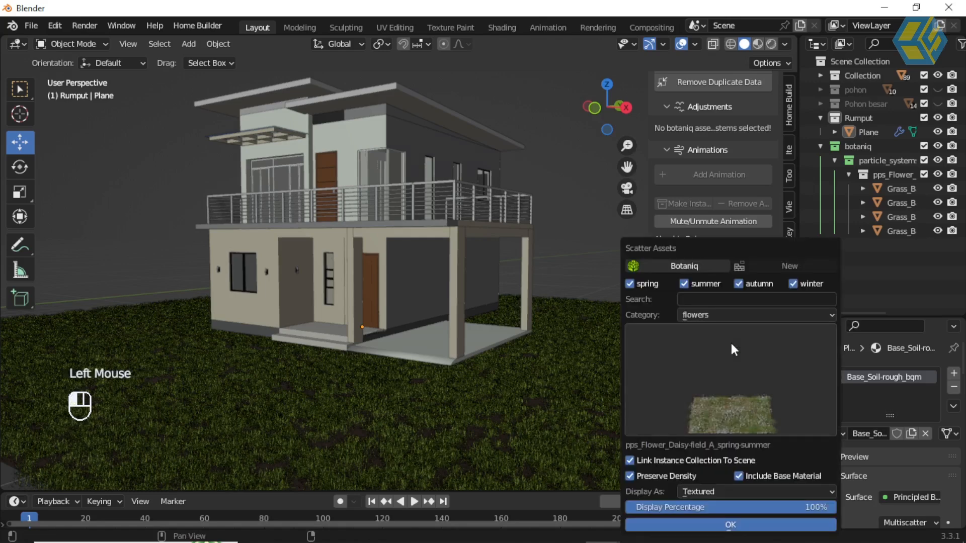
{"action": "left_click", "coordinate": [729, 416]}
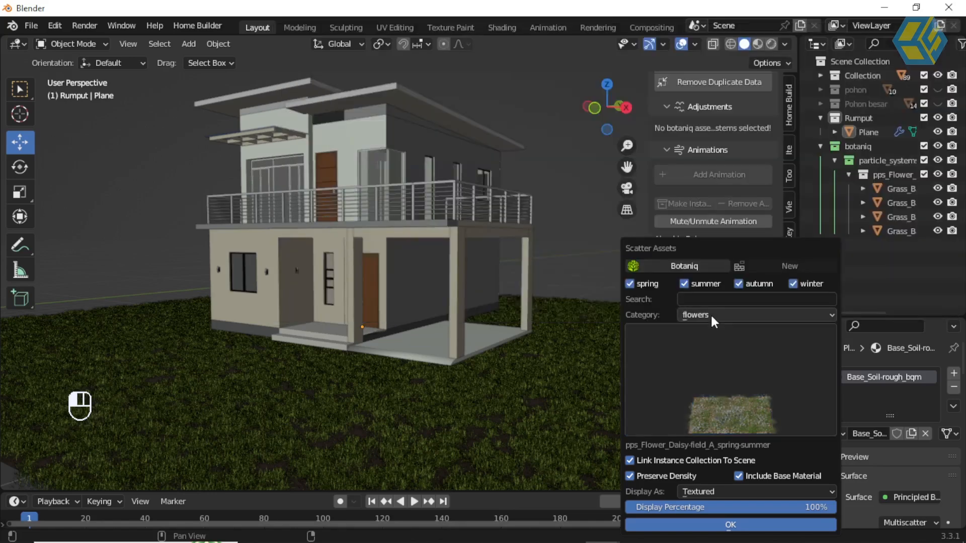
{"action": "left_click", "coordinate": [710, 313]}
{"action": "left_click", "coordinate": [711, 331]}
{"action": "left_click", "coordinate": [716, 394]}
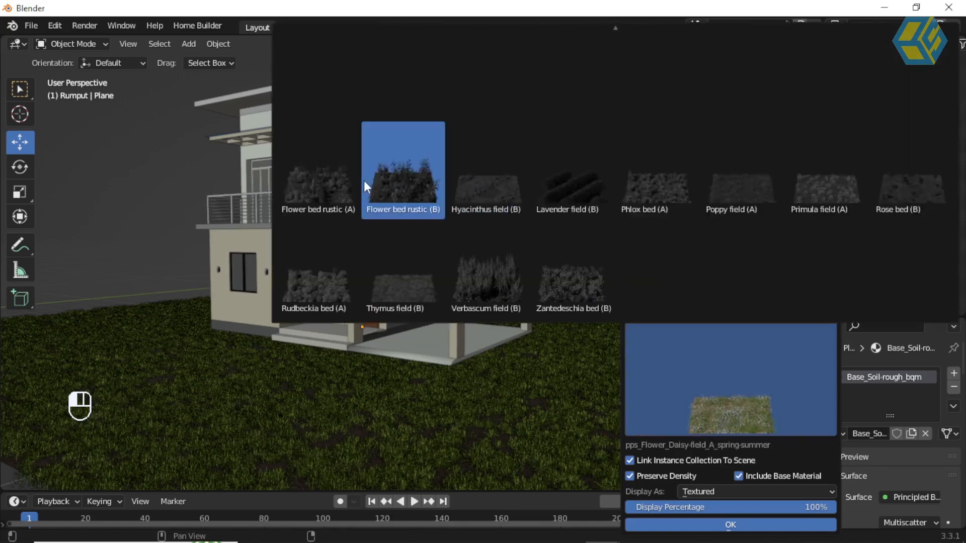
{"action": "left_click", "coordinate": [734, 416]}
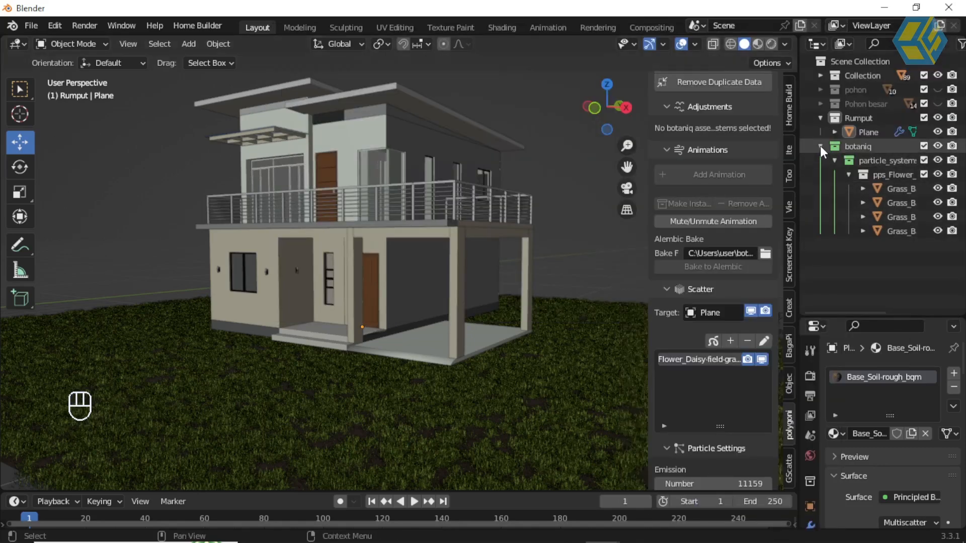
Collapse the botaniq collection and hide it in the viewport, with the ground plane selected
{"action": "left_click", "coordinate": [821, 146]}
{"action": "left_click", "coordinate": [871, 132]}
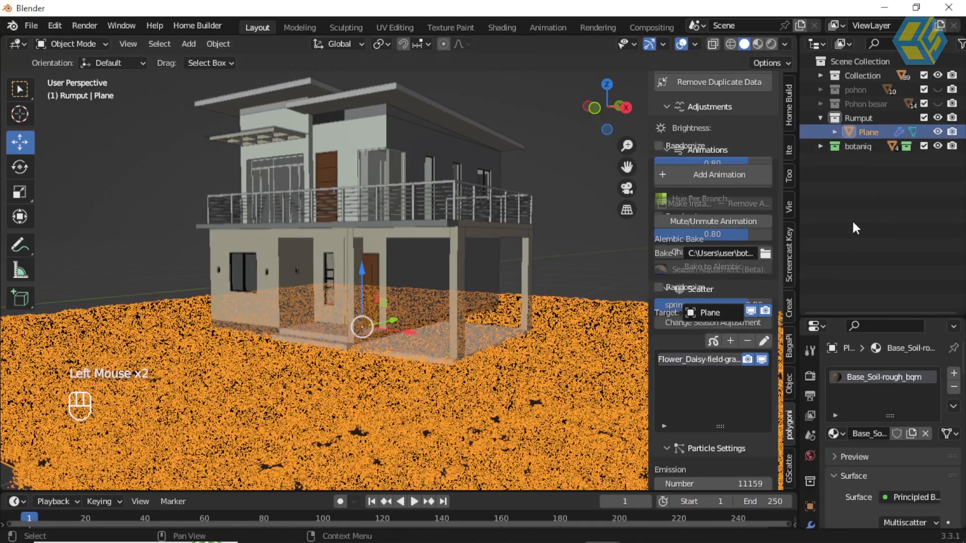
{"action": "left_click", "coordinate": [929, 177]}
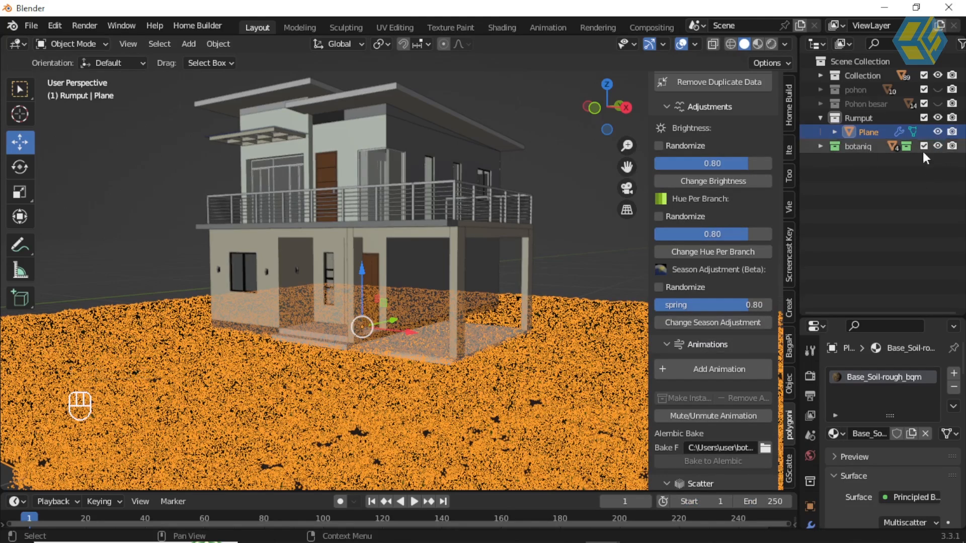
{"action": "left_click", "coordinate": [937, 147]}
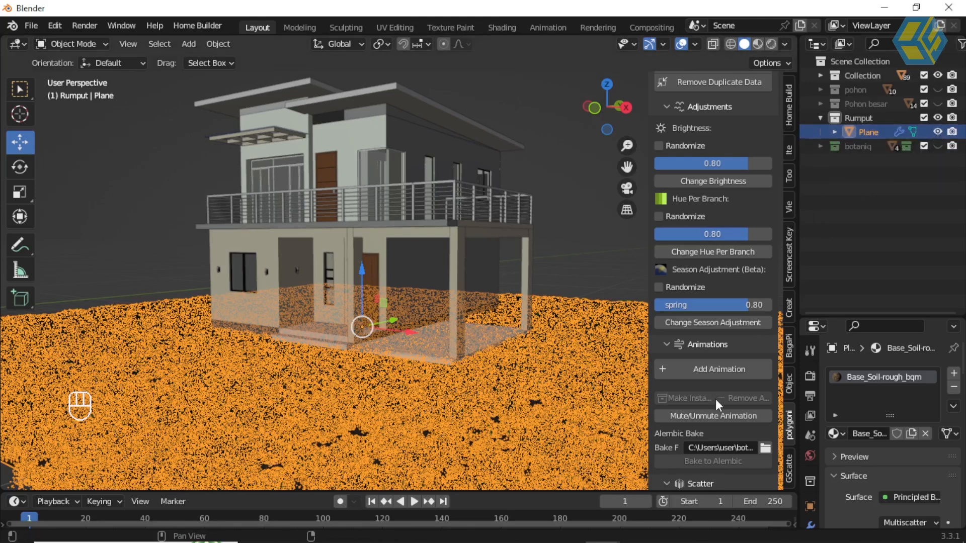
Examine the ground plane's grass scatter settings, covering particle size, density, visibility, painting and the scattered grass objects
{"action": "scroll", "coordinate": [707, 387], "scroll_direction": "down", "scroll_amount": 2}
{"action": "scroll", "coordinate": [707, 385], "scroll_direction": "down", "scroll_amount": 3}
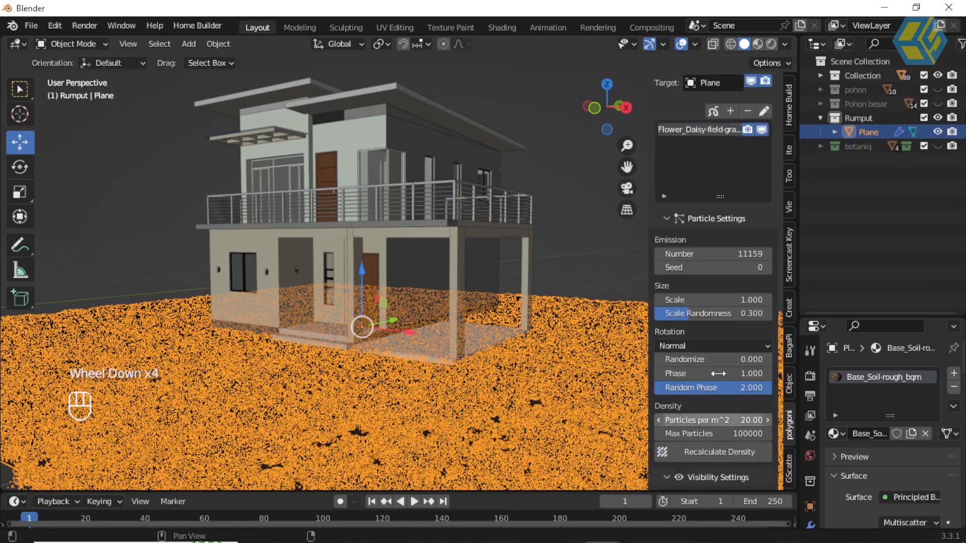
{"action": "scroll", "coordinate": [721, 418], "scroll_direction": "down", "scroll_amount": 4}
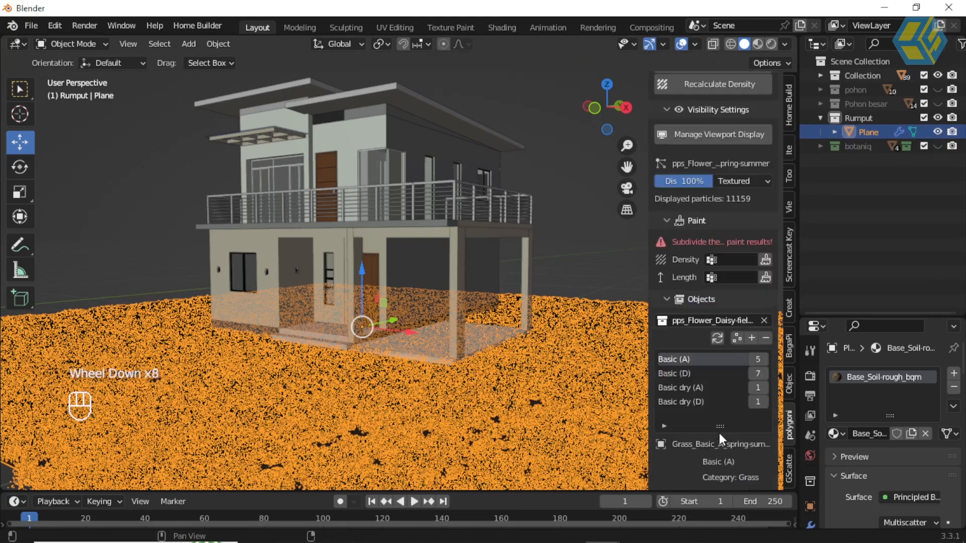
{"action": "scroll", "coordinate": [704, 415], "scroll_direction": "down", "scroll_amount": 1}
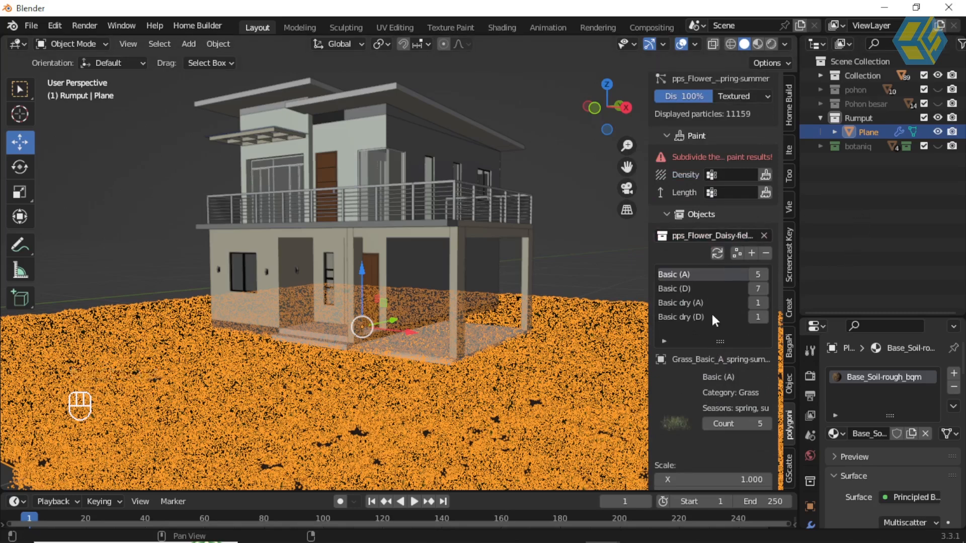
{"action": "left_click", "coordinate": [581, 262]}
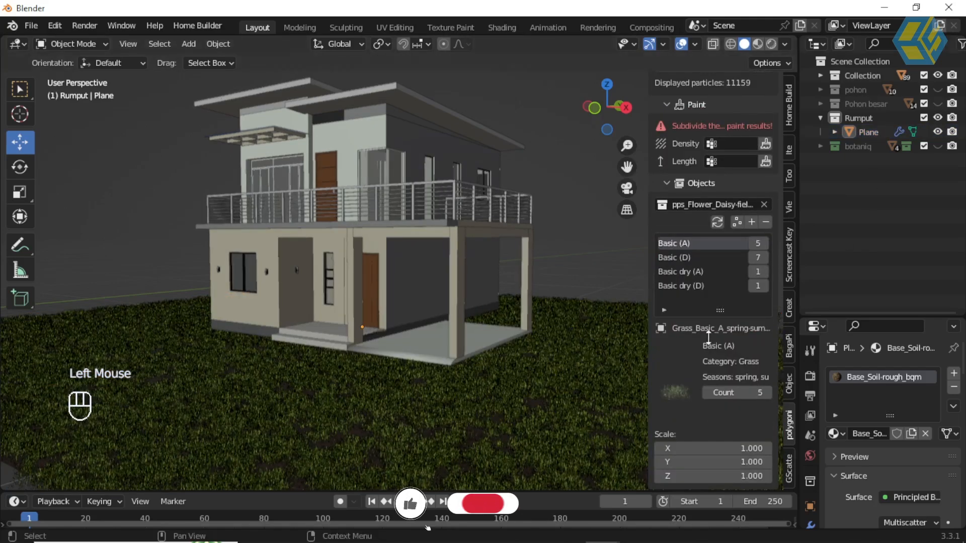
{"action": "left_click", "coordinate": [858, 148]}
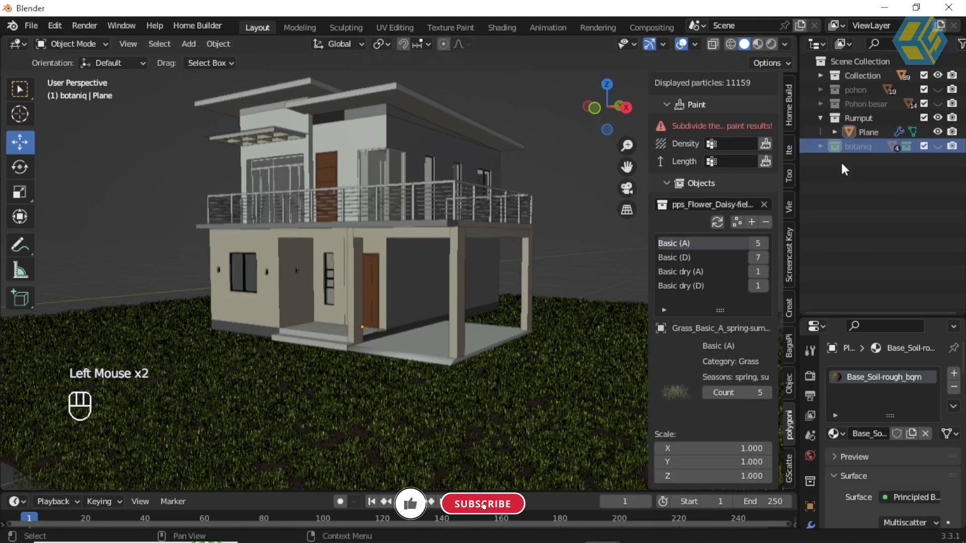
{"action": "left_click", "coordinate": [593, 342]}
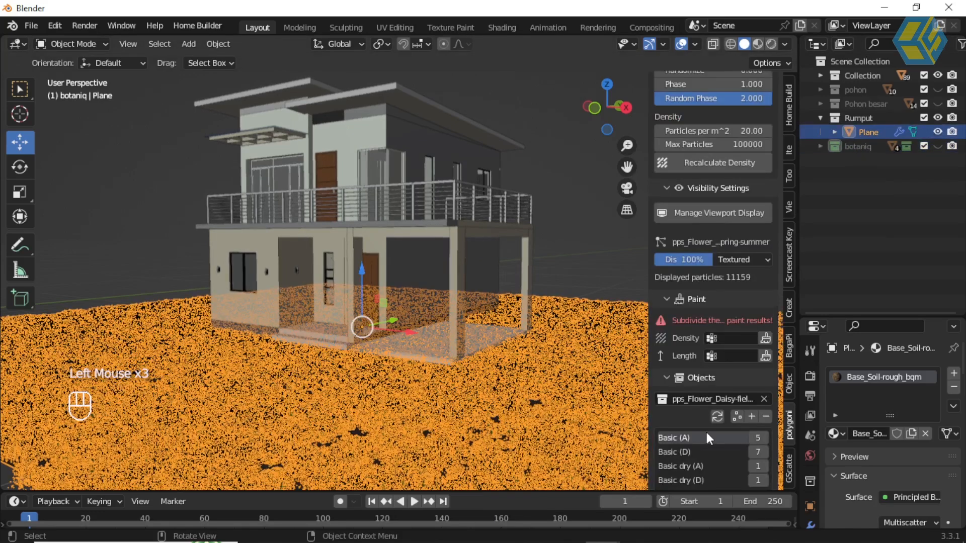
{"action": "scroll", "coordinate": [684, 379], "scroll_direction": "down", "scroll_amount": 5}
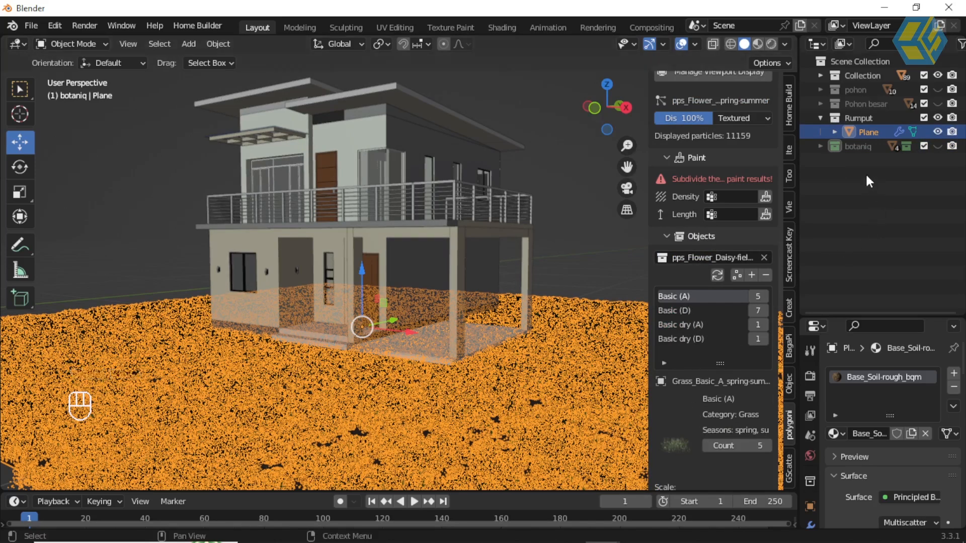
Show the botaniq collection in the viewport again and make it the active collection
{"action": "left_click", "coordinate": [938, 146]}
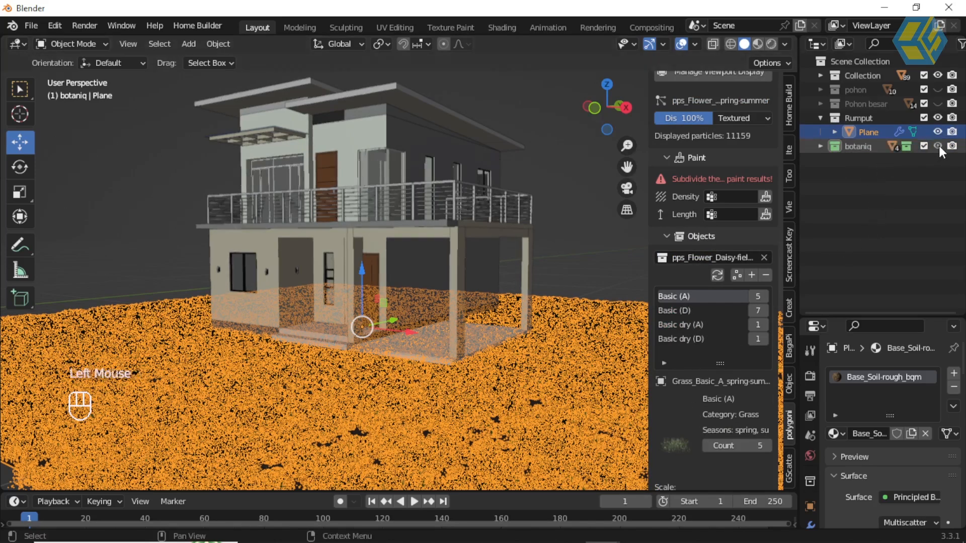
{"action": "double_click", "coordinate": [864, 147]}
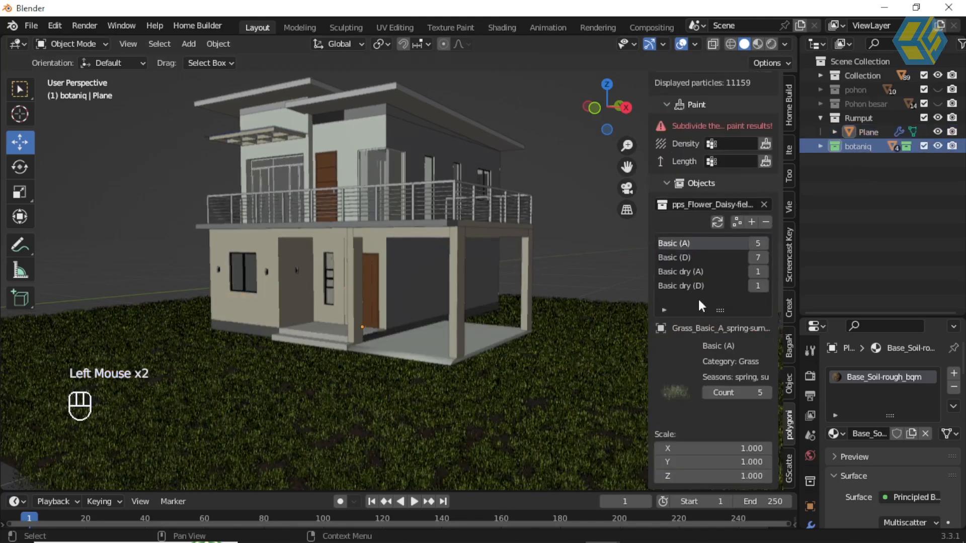
{"action": "scroll", "coordinate": [708, 393], "scroll_direction": "down", "scroll_amount": 3}
{"action": "scroll", "coordinate": [707, 394], "scroll_direction": "up", "scroll_amount": 6}
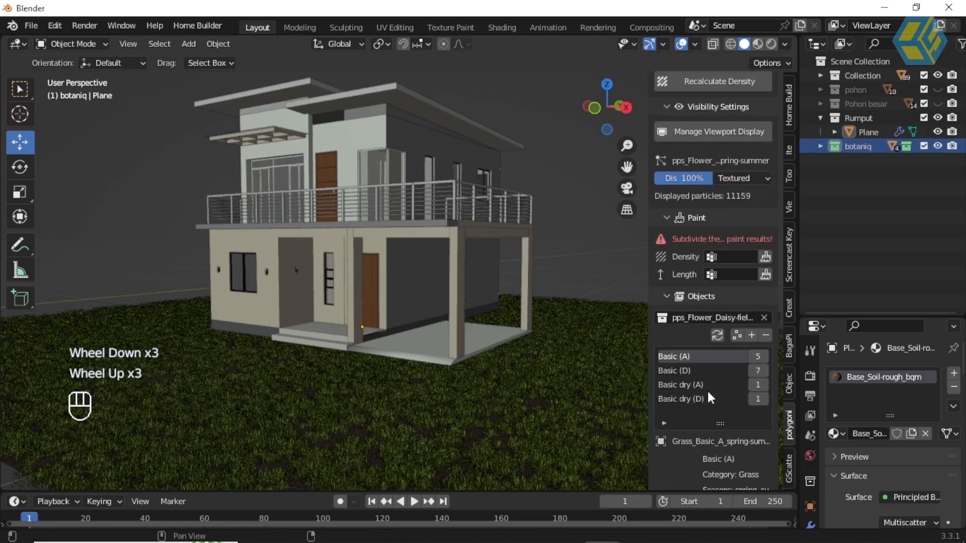
Check the ground plane's scattered grass objects and the Graswald scatter add-on's settings with the plane selected
{"action": "scroll", "coordinate": [709, 386], "scroll_direction": "down", "scroll_amount": 6}
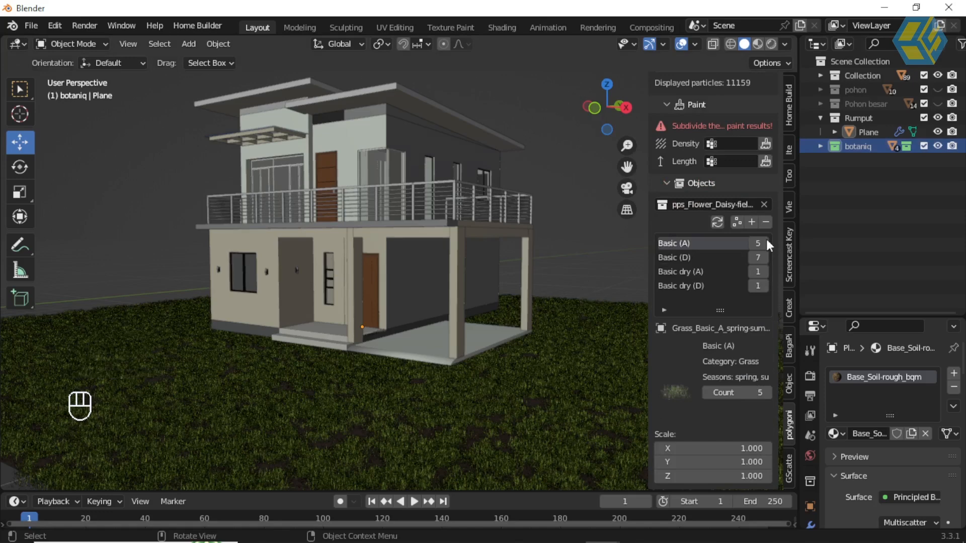
{"action": "left_click", "coordinate": [868, 132]}
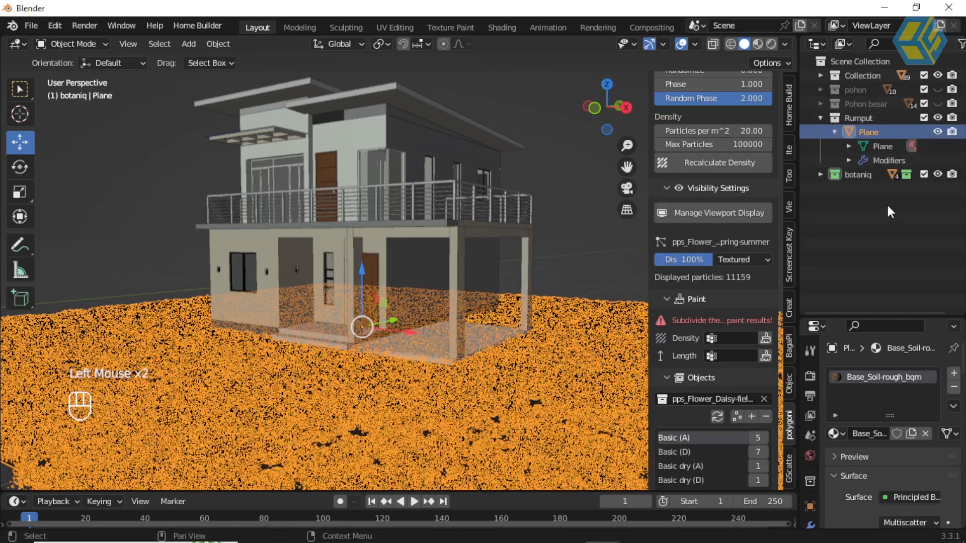
{"action": "left_click", "coordinate": [883, 146]}
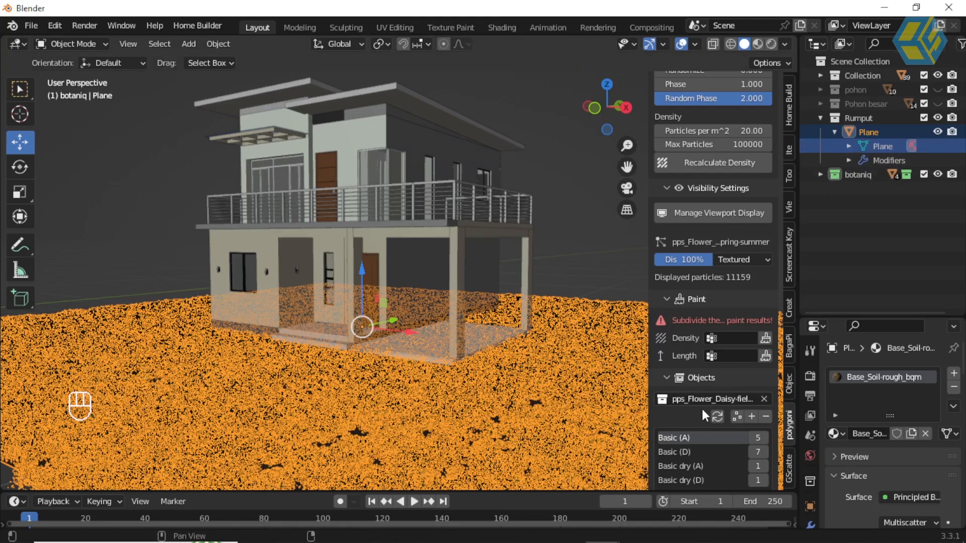
{"action": "scroll", "coordinate": [702, 408], "scroll_direction": "down", "scroll_amount": 2}
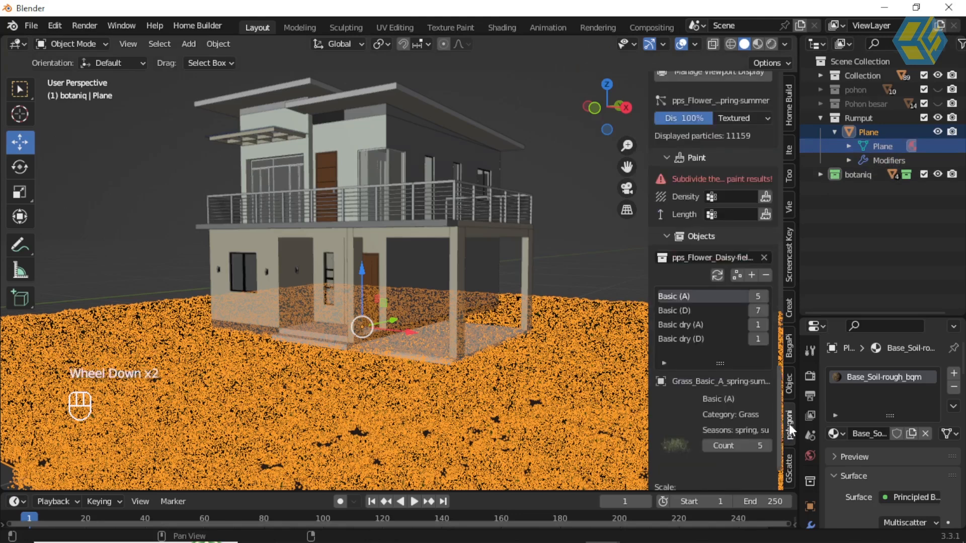
{"action": "left_click", "coordinate": [790, 427]}
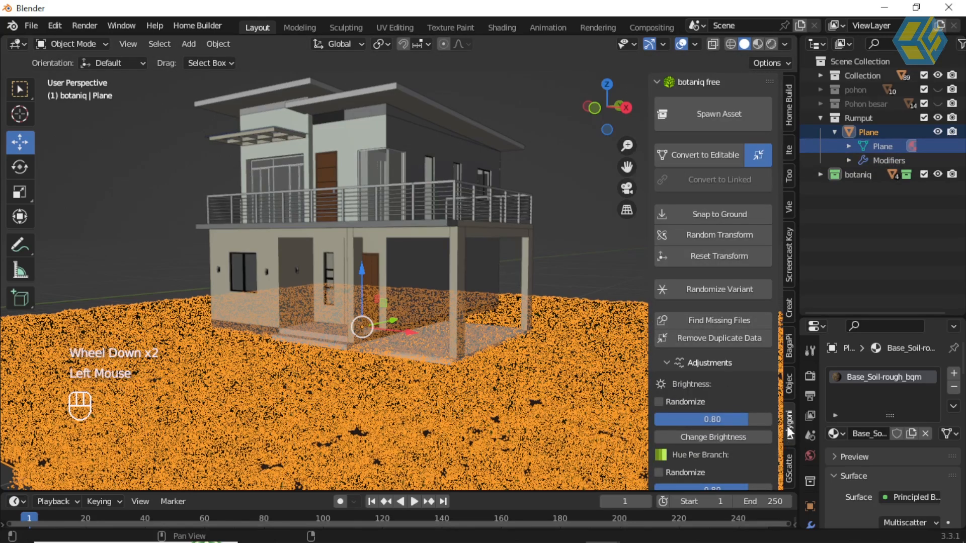
{"action": "left_click", "coordinate": [790, 468]}
{"action": "scroll", "coordinate": [736, 422], "scroll_direction": "down", "scroll_amount": 1}
{"action": "scroll", "coordinate": [723, 381], "scroll_direction": "down", "scroll_amount": 1}
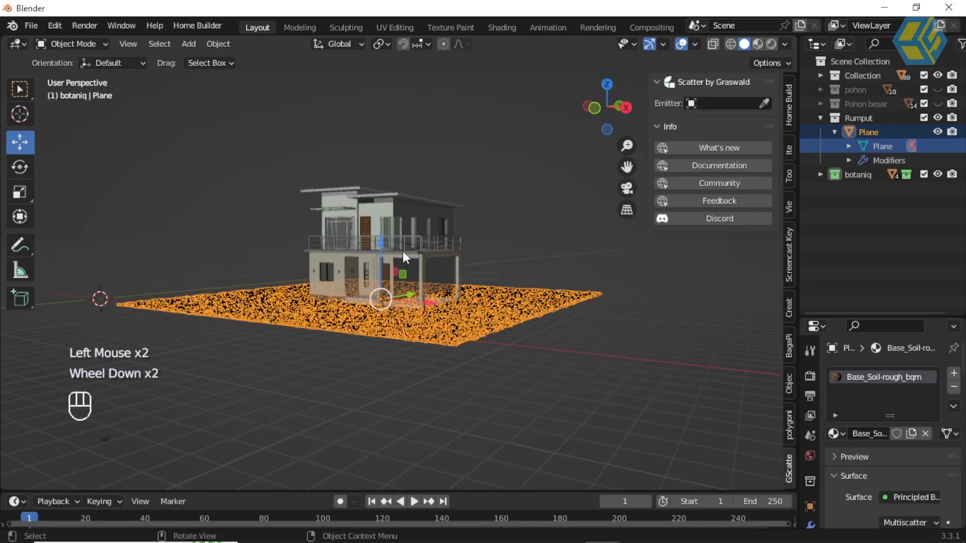
{"action": "scroll", "coordinate": [403, 254], "scroll_direction": "up", "scroll_amount": 1}
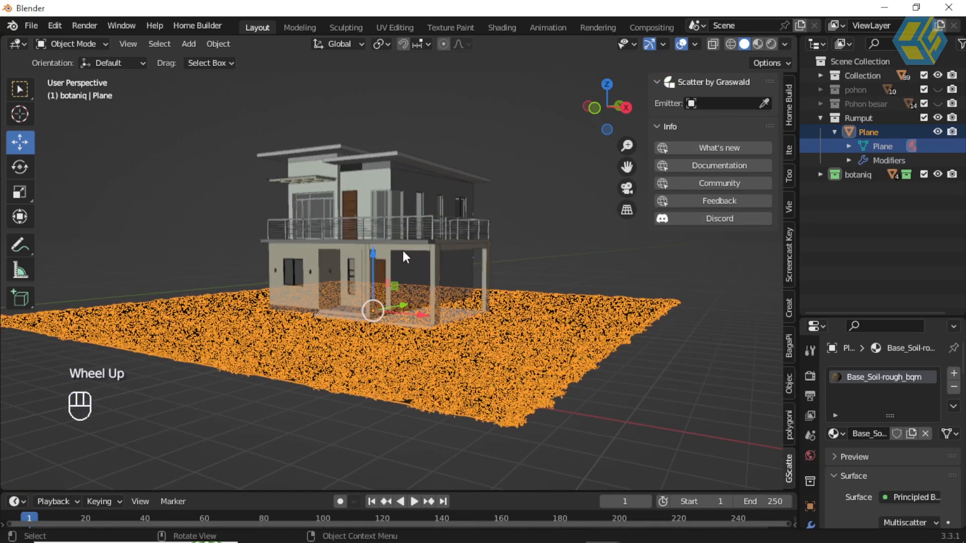
{"action": "scroll", "coordinate": [403, 254], "scroll_direction": "up", "scroll_amount": 1}
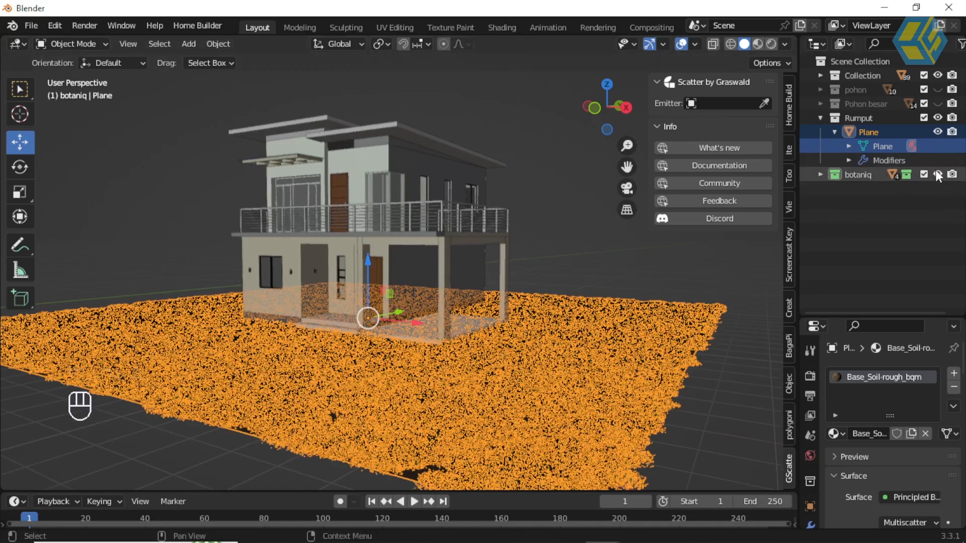
Show the Pohon besar and pohon tree collections in the viewport and deselect the ground plane
{"action": "left_click", "coordinate": [939, 104]}
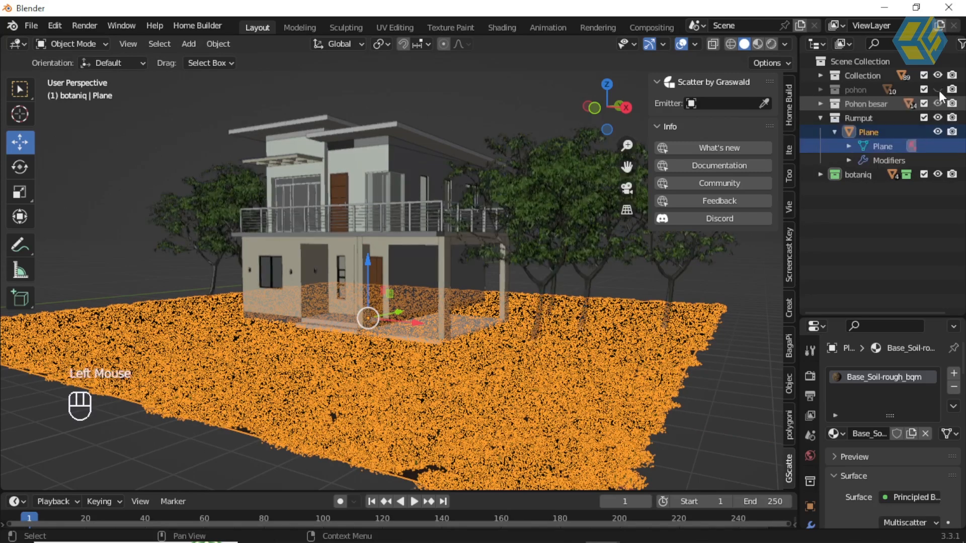
{"action": "left_click", "coordinate": [938, 89]}
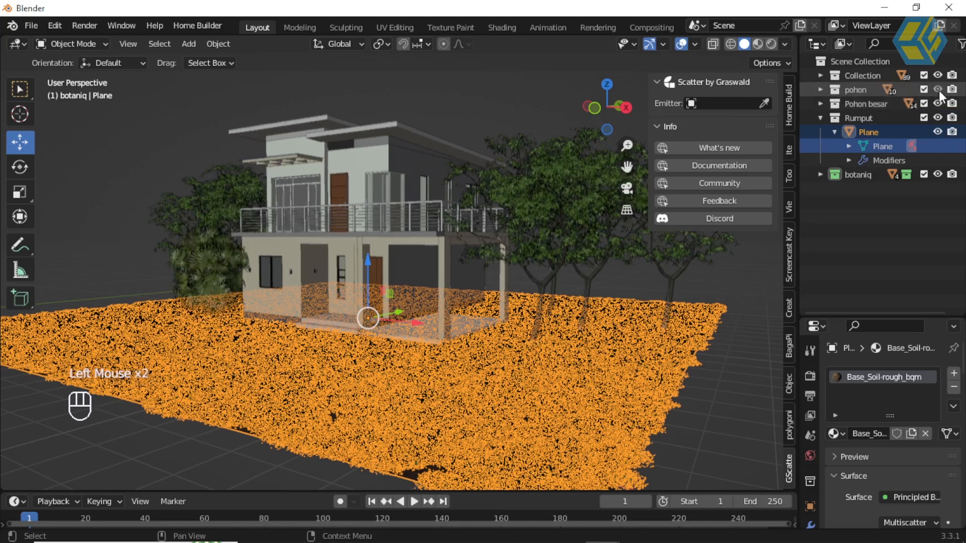
{"action": "left_click", "coordinate": [745, 301]}
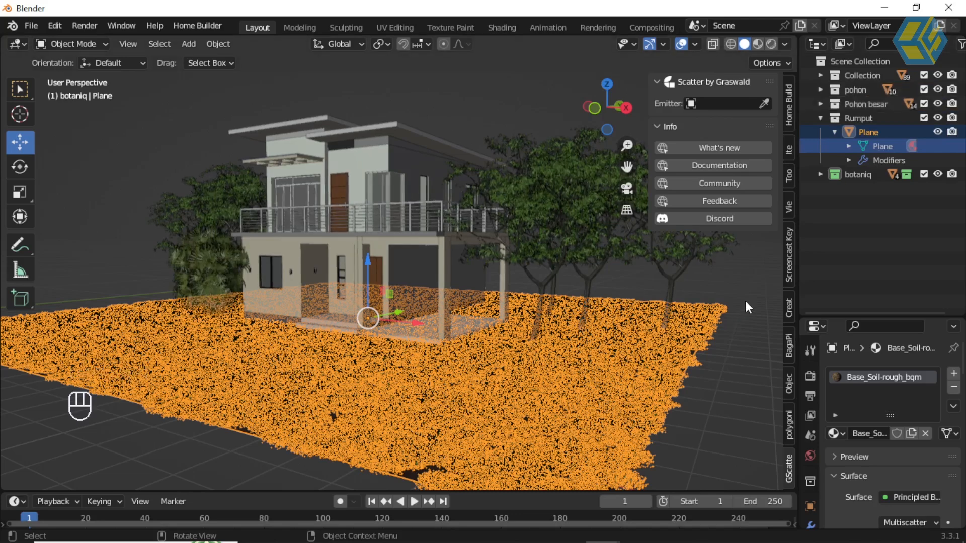
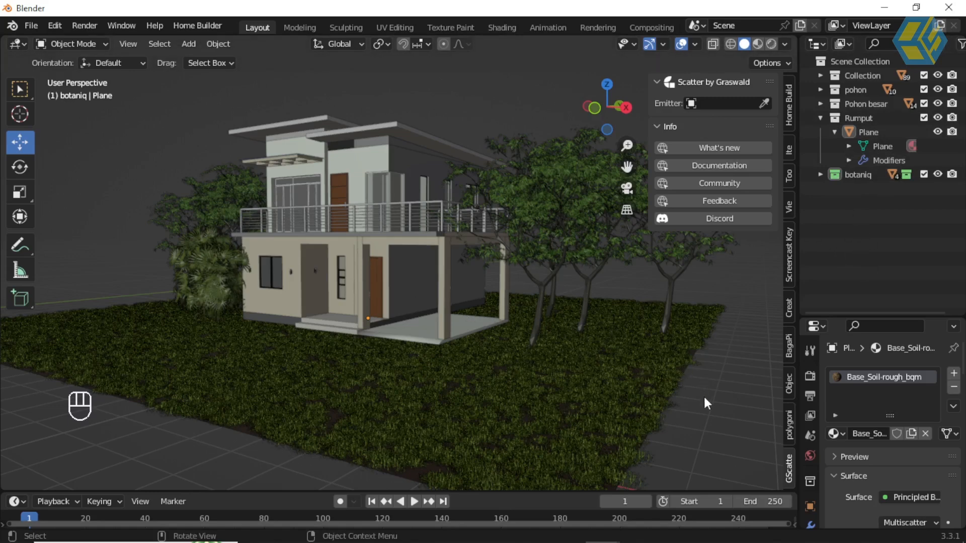
{"action": "left_click", "coordinate": [415, 473]}
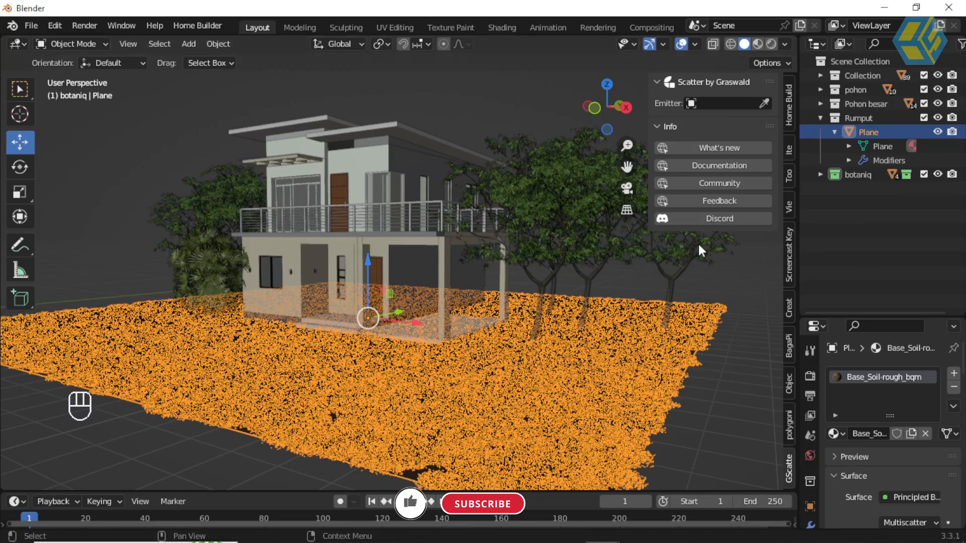
{"action": "left_click", "coordinate": [735, 286]}
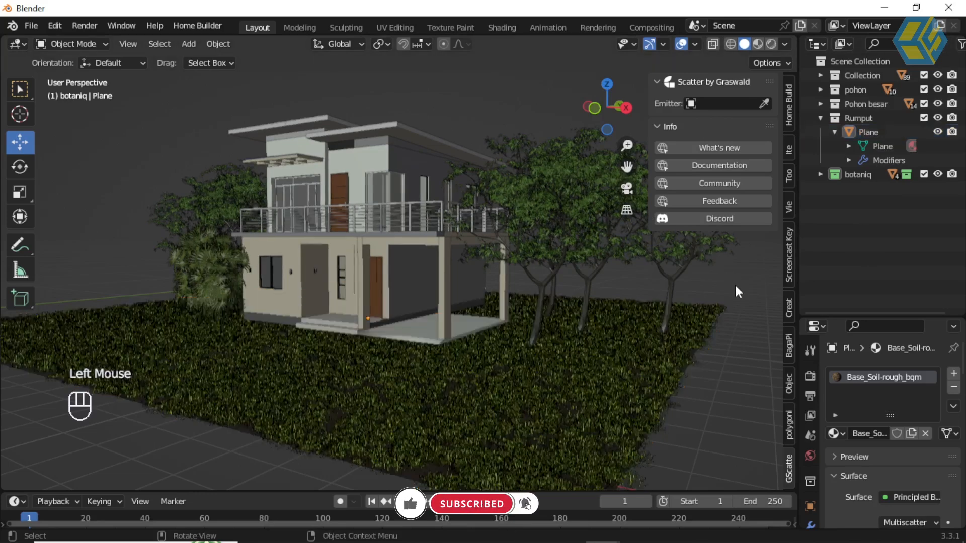
Browse the botaniq scatter presets in the flowers, forest-floor and grass categories for the ground plane
{"action": "double_click", "coordinate": [788, 423]}
{"action": "scroll", "coordinate": [755, 420], "scroll_direction": "down", "scroll_amount": 3}
{"action": "scroll", "coordinate": [751, 419], "scroll_direction": "down", "scroll_amount": 3}
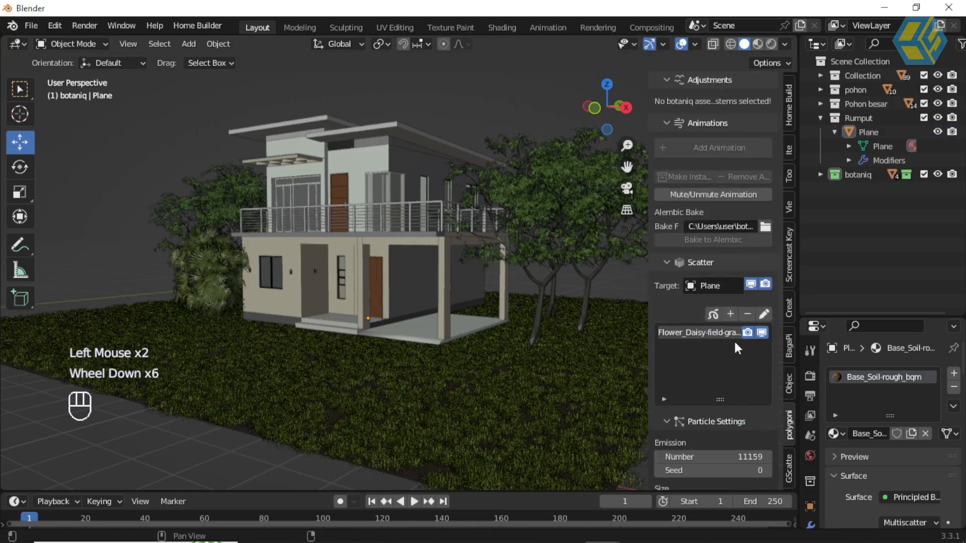
{"action": "left_click", "coordinate": [730, 314]}
{"action": "left_click", "coordinate": [738, 413]}
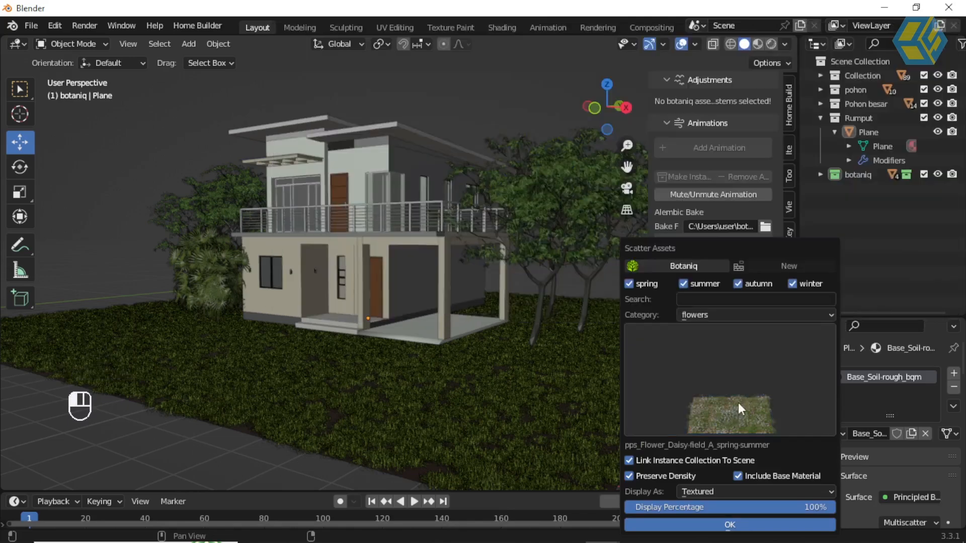
{"action": "left_click", "coordinate": [744, 315]}
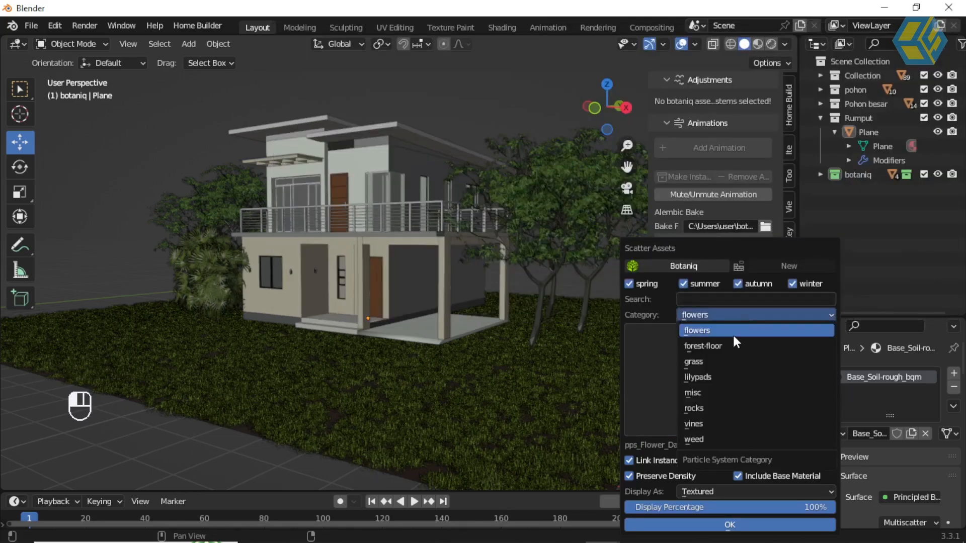
{"action": "left_click", "coordinate": [733, 332]}
{"action": "left_click", "coordinate": [732, 414]}
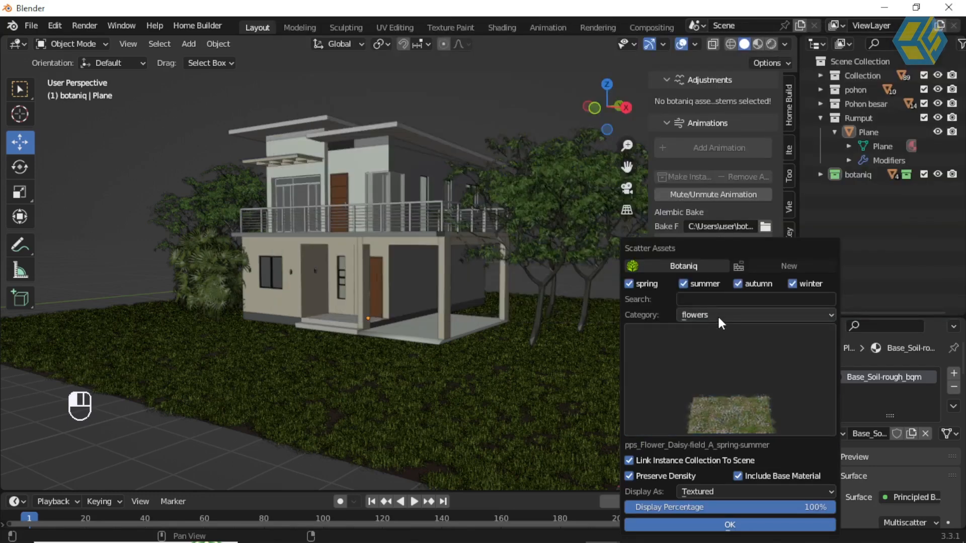
{"action": "left_click", "coordinate": [718, 315]}
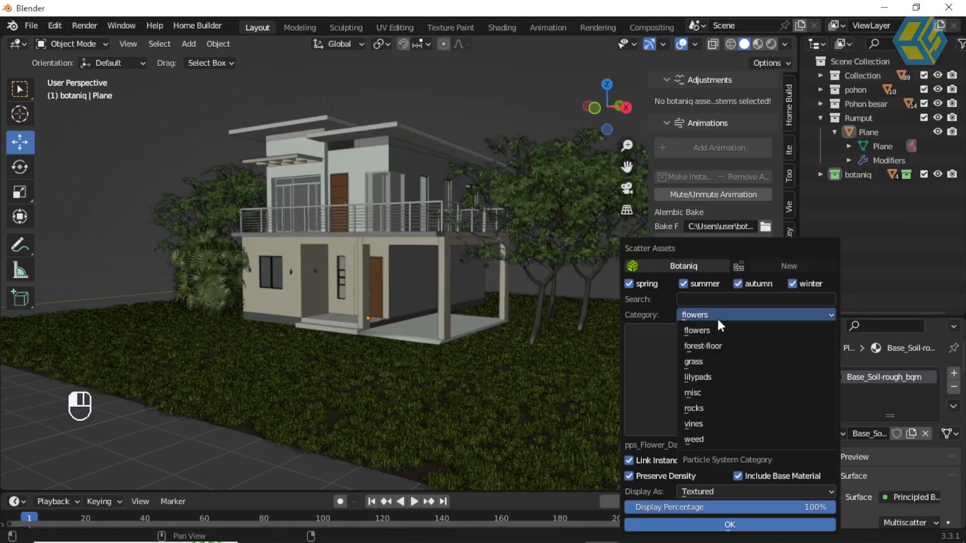
{"action": "left_click", "coordinate": [718, 347]}
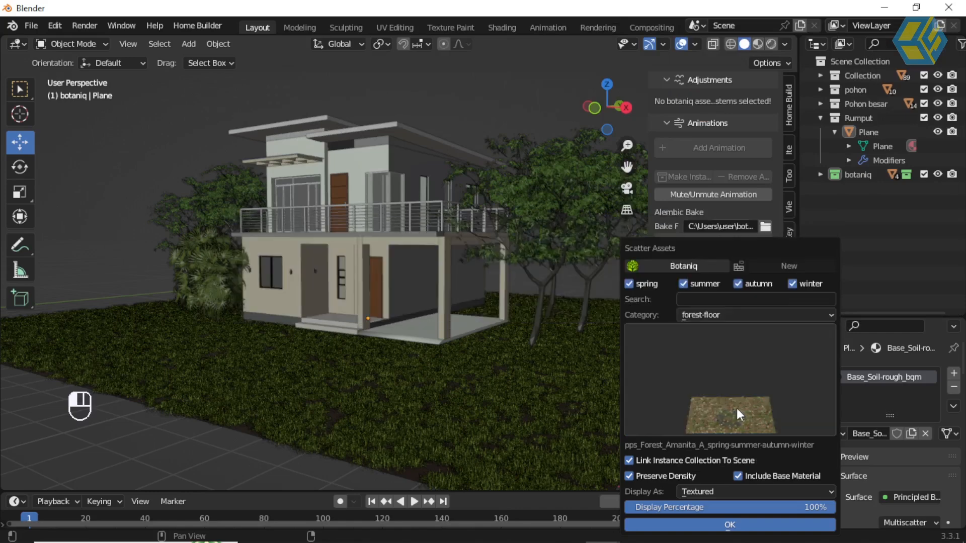
{"action": "left_click", "coordinate": [736, 407]}
{"action": "left_click", "coordinate": [783, 312]}
{"action": "left_click", "coordinate": [724, 360]}
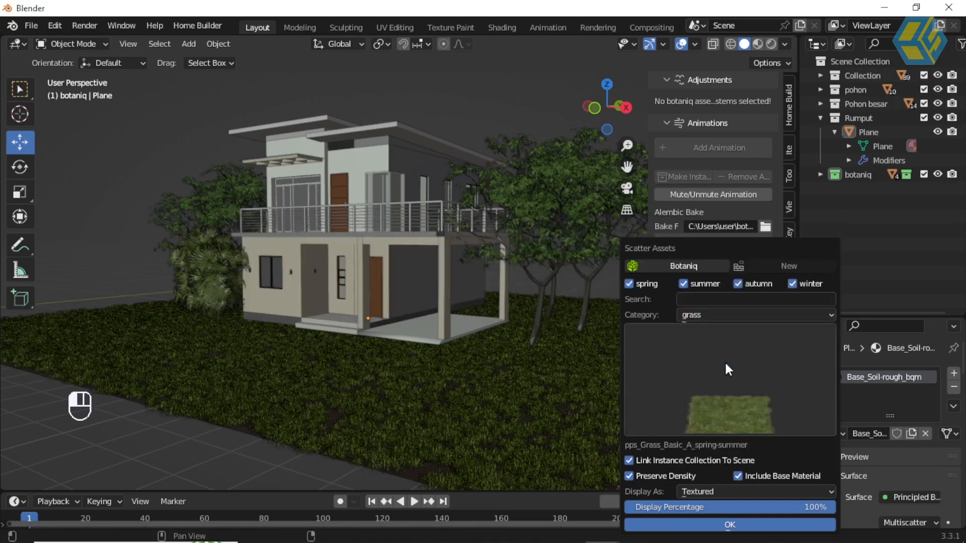
{"action": "left_click", "coordinate": [740, 418]}
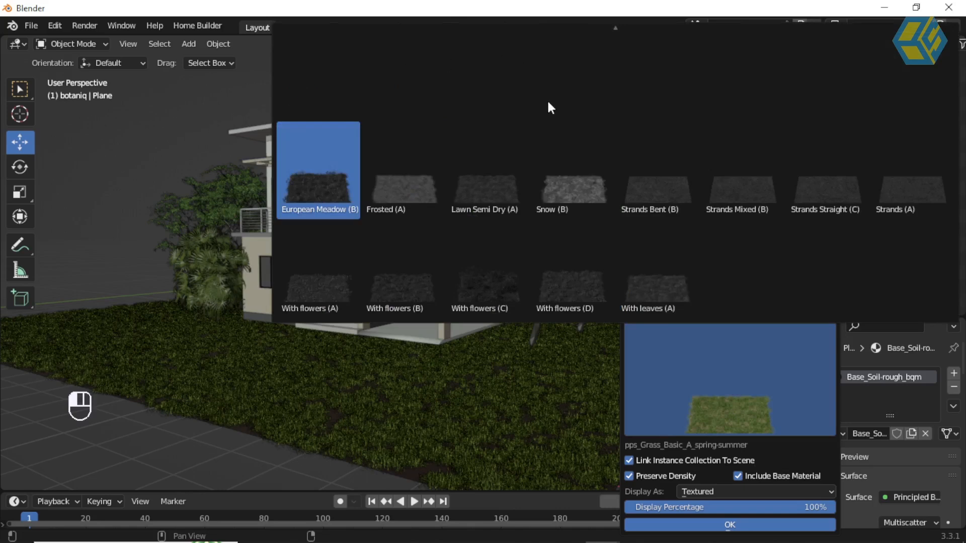
{"action": "scroll", "coordinate": [359, 171], "scroll_direction": "up", "scroll_amount": 1}
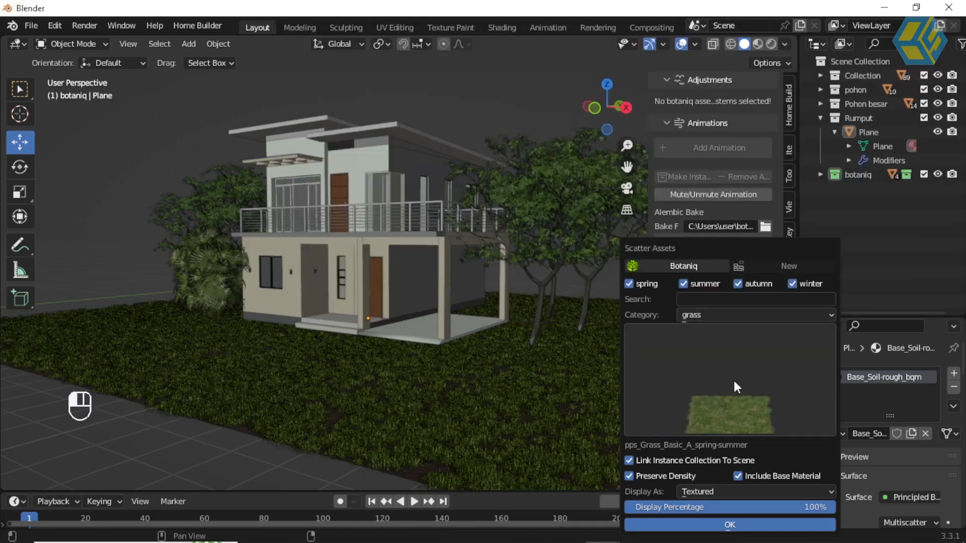
Try scattering the Sunflower field (A) preset from the flowers category over the ground plane, and undo it
{"action": "left_click", "coordinate": [724, 316]}
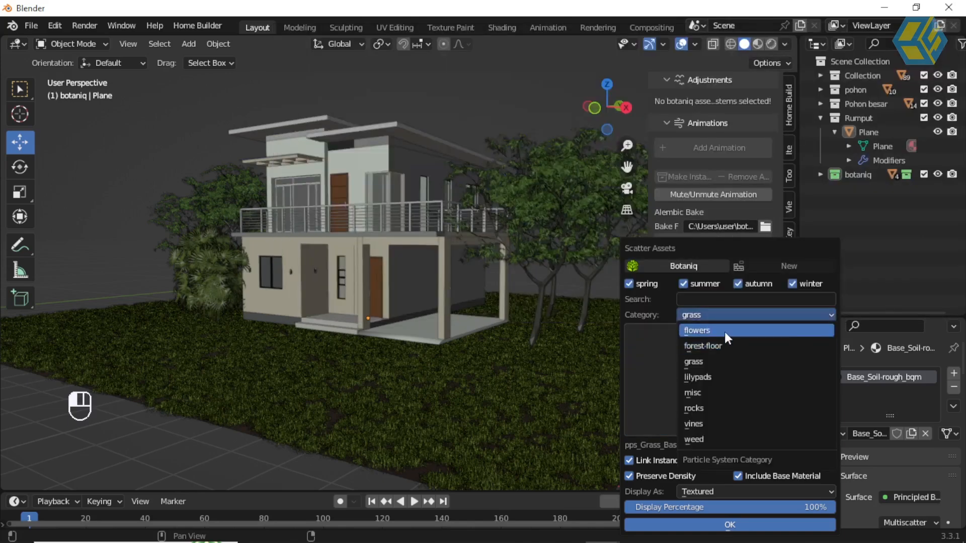
{"action": "left_click", "coordinate": [725, 331]}
{"action": "left_click", "coordinate": [738, 416]}
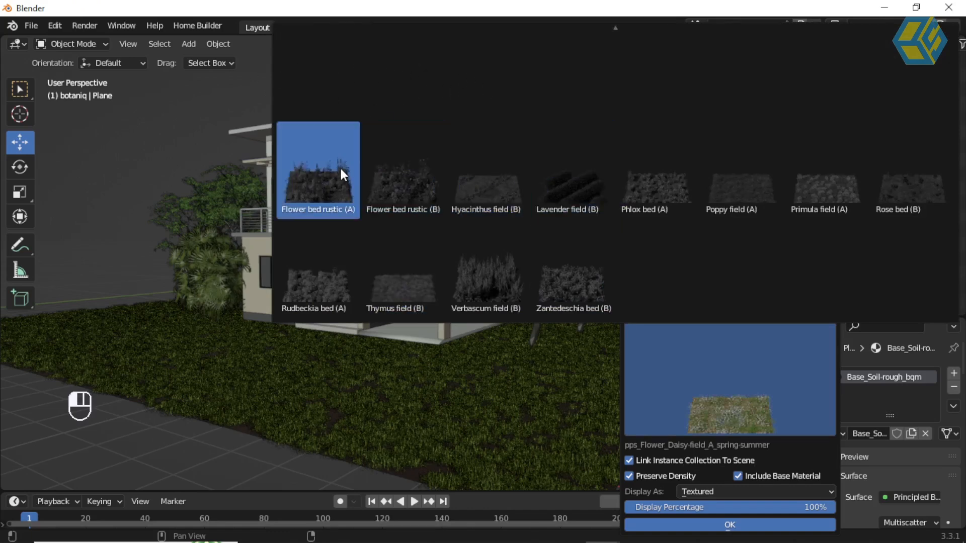
{"action": "scroll", "coordinate": [415, 123], "scroll_direction": "up", "scroll_amount": 2}
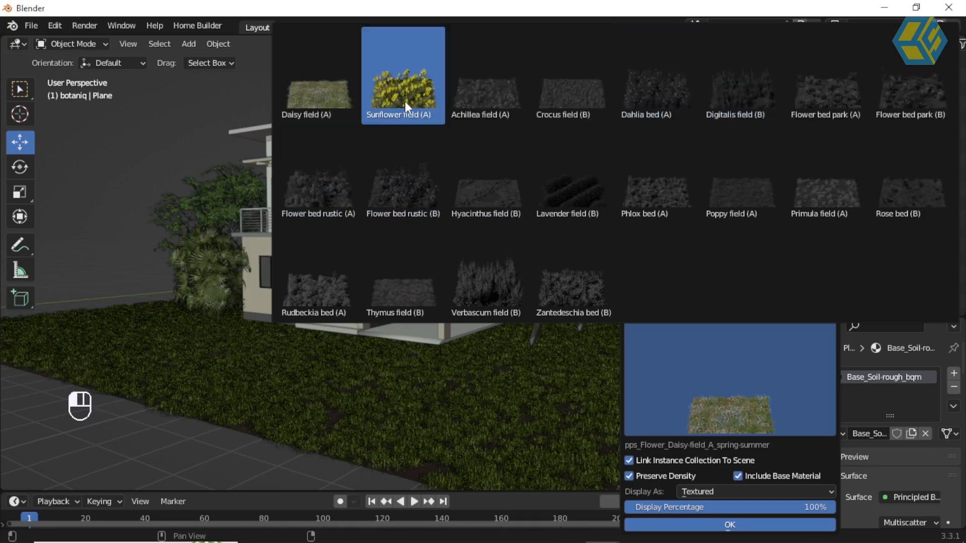
{"action": "left_click", "coordinate": [405, 98]}
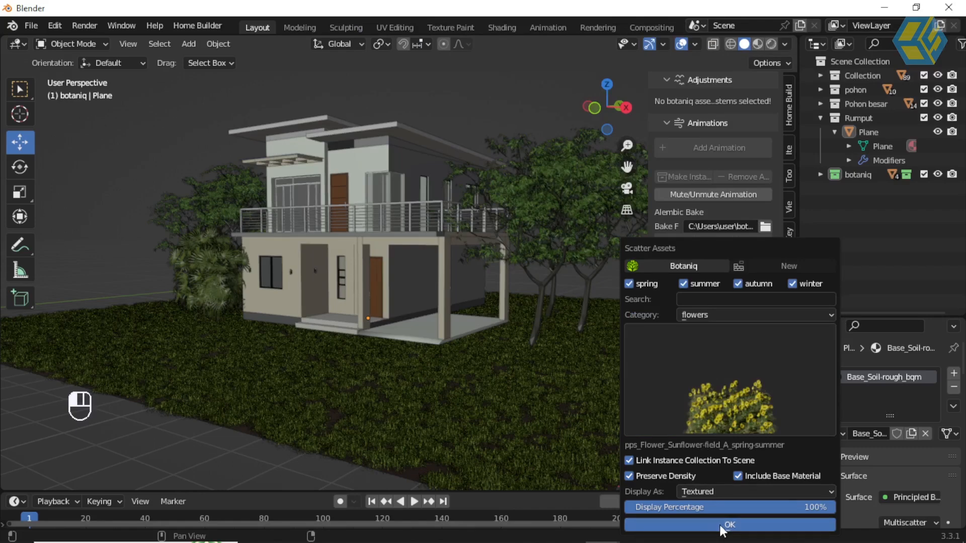
{"action": "key", "text": "Return"}
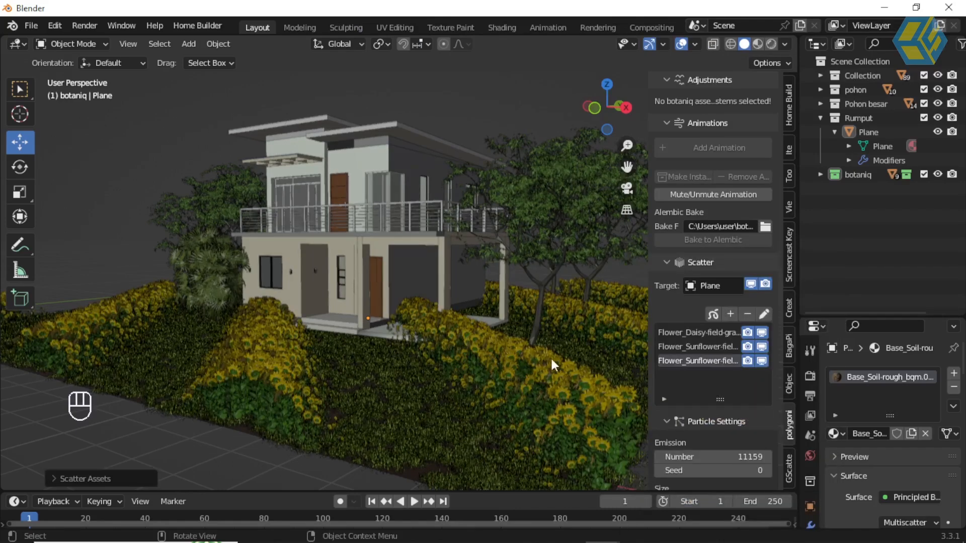
{"action": "left_click", "coordinate": [55, 26]}
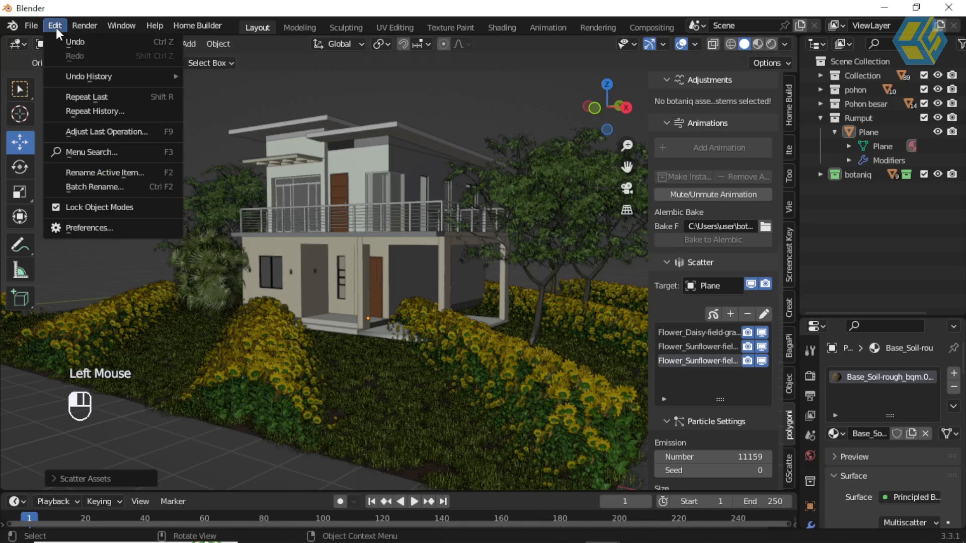
{"action": "left_click", "coordinate": [74, 41]}
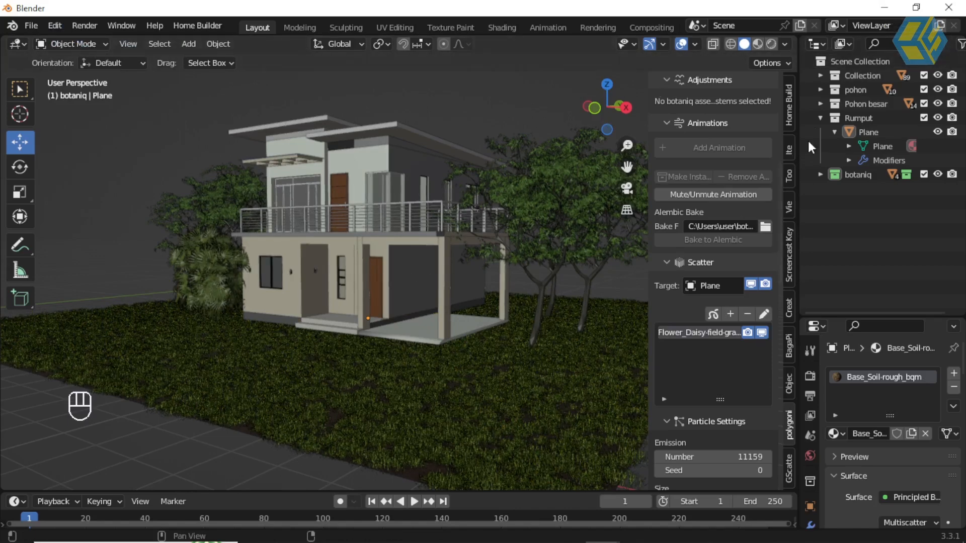
Hide the pohon, Pohon besar, Rumput and botaniq collections in the viewport, and close the viewport sidebar
{"action": "left_click", "coordinate": [821, 119]}
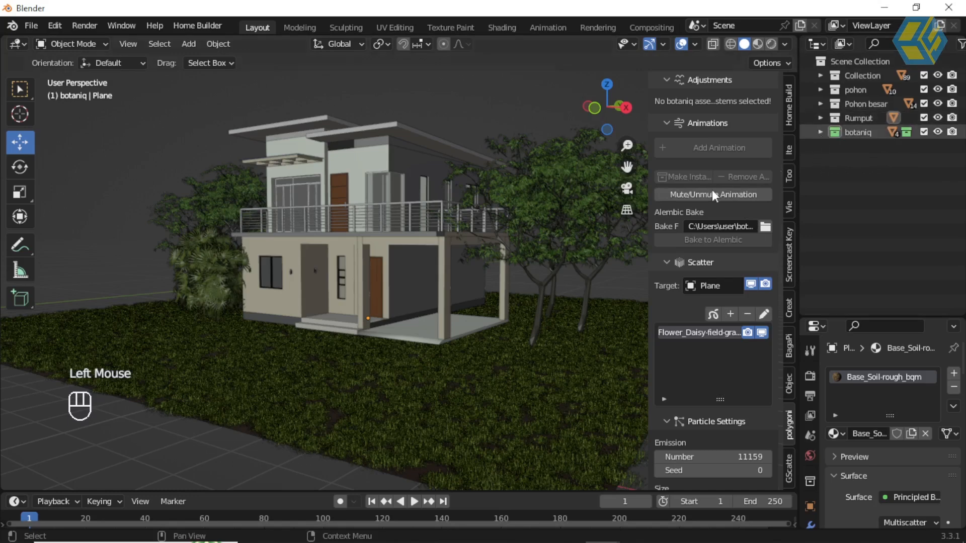
{"action": "left_click", "coordinate": [501, 118]}
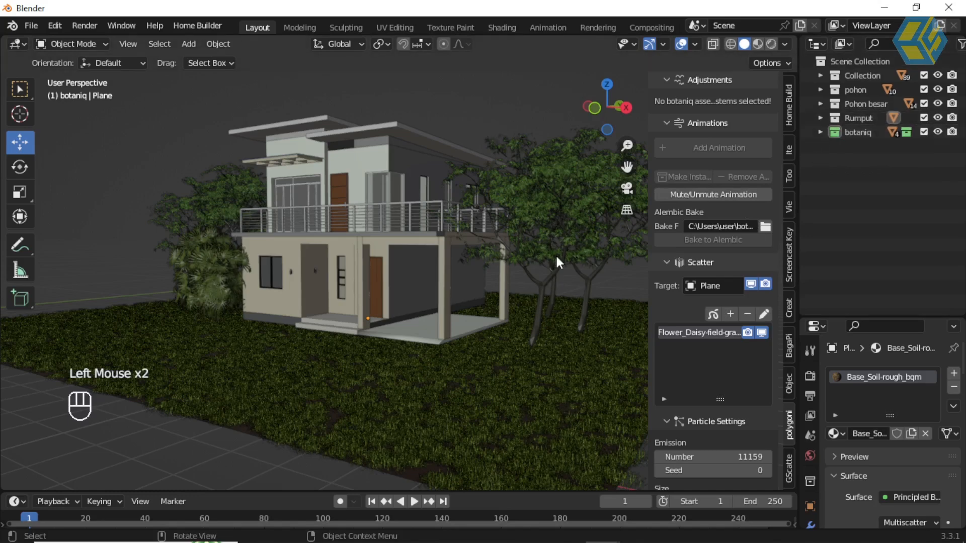
{"action": "left_click", "coordinate": [937, 90]}
{"action": "left_click", "coordinate": [937, 104]}
{"action": "left_click", "coordinate": [937, 118]}
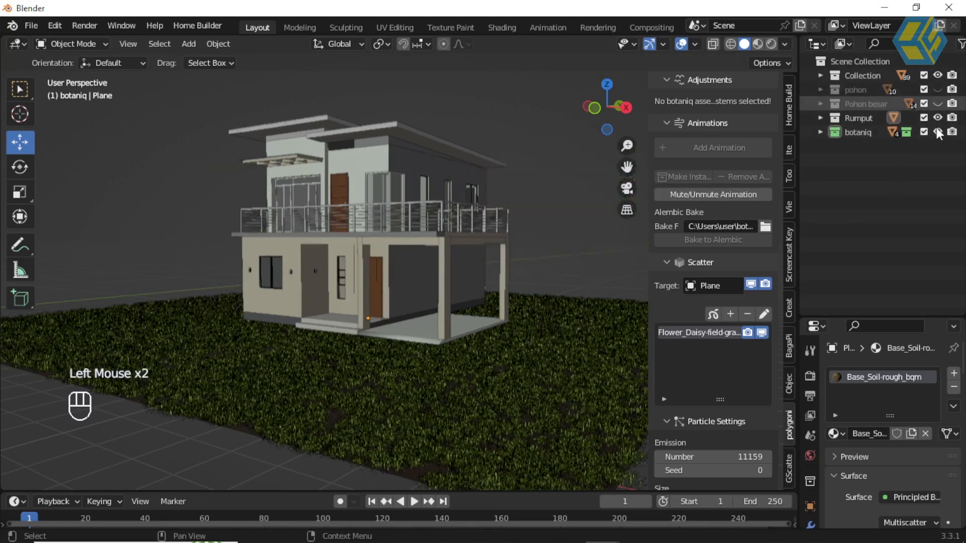
{"action": "left_click", "coordinate": [938, 129]}
{"action": "left_click", "coordinate": [563, 289]}
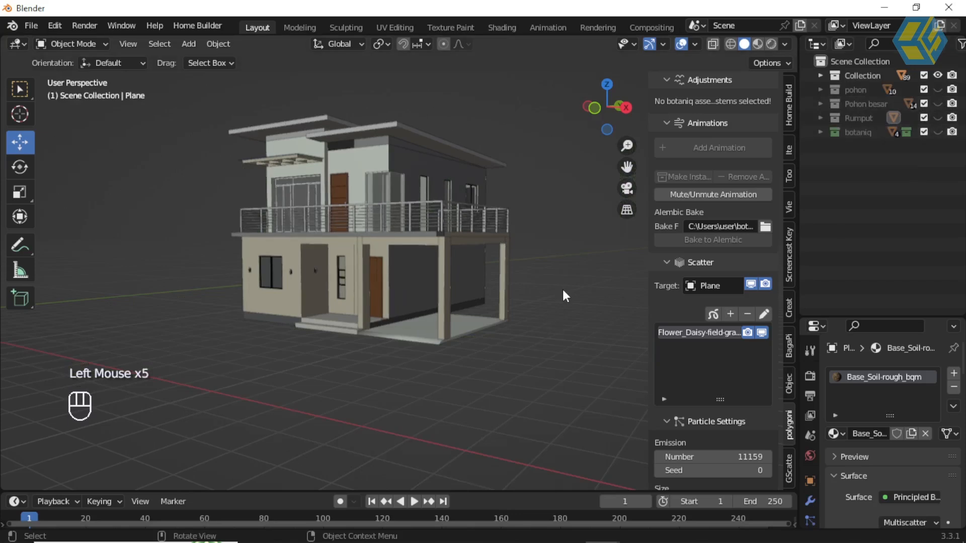
{"action": "key", "text": "n"}
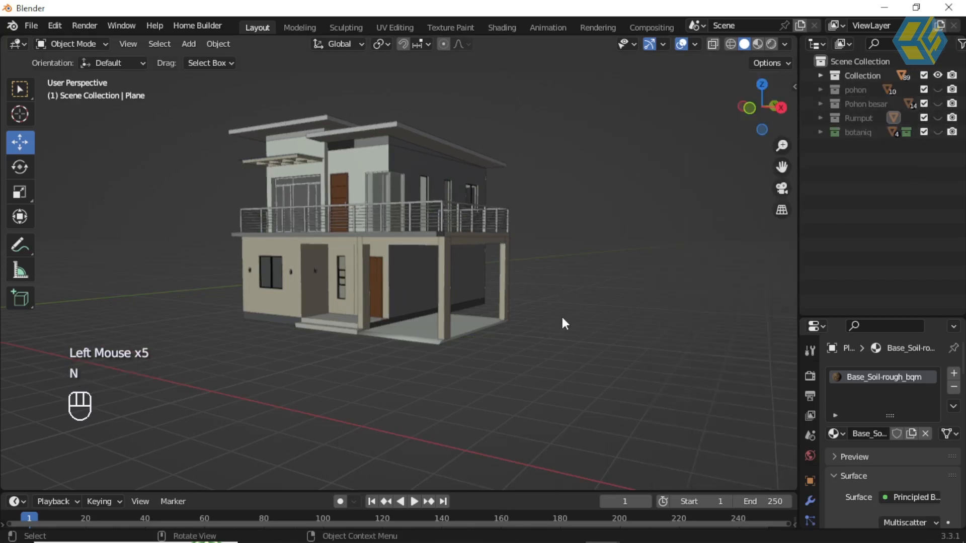
Show the Rumput collection to check the grass ground around the house, and hide it again
{"action": "mouse_move", "coordinate": [560, 309]}
{"action": "middle_mouse_down"}
{"action": "mouse_move", "coordinate": [554, 324]}
{"action": "mouse_move", "coordinate": [563, 317]}
{"action": "middle_mouse_up"}
{"action": "middle_click_drag", "start_coordinate": [653, 289], "coordinate": [568, 254]}
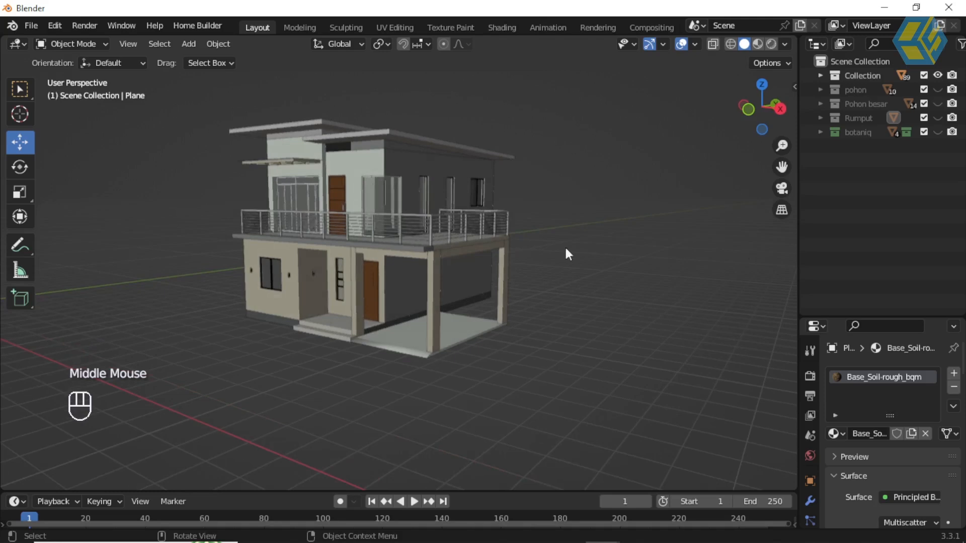
{"action": "scroll", "coordinate": [505, 261], "scroll_direction": "up", "scroll_amount": 1}
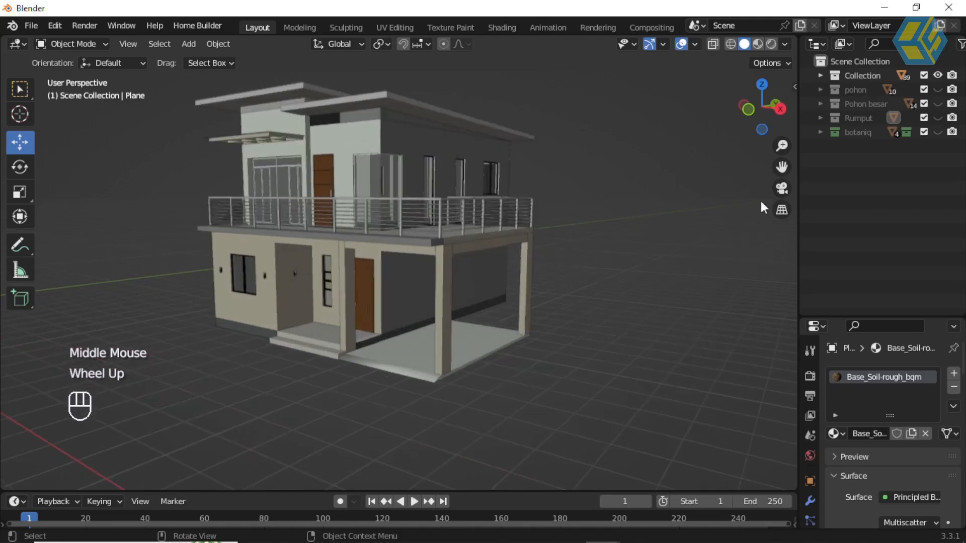
{"action": "left_click", "coordinate": [937, 118]}
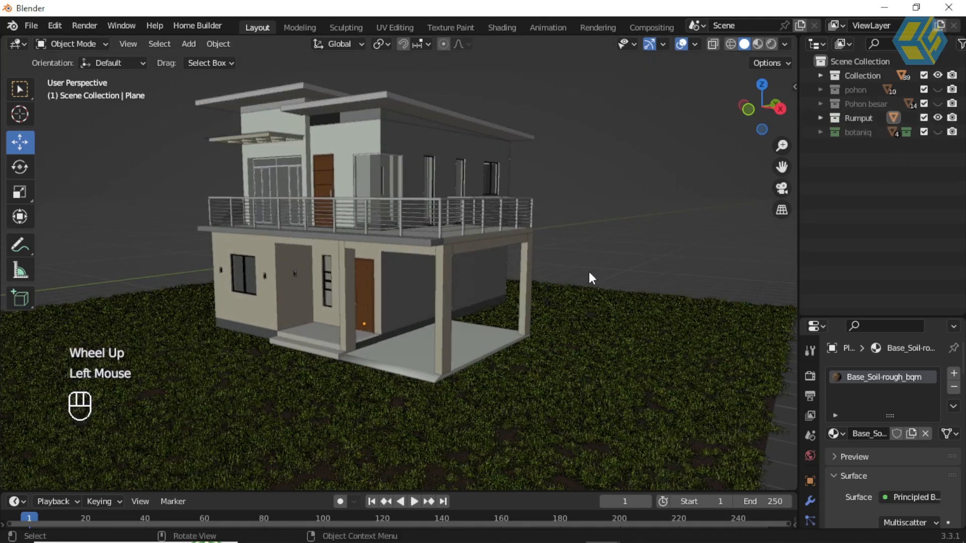
{"action": "middle_click_drag", "start_coordinate": [588, 263], "coordinate": [588, 244]}
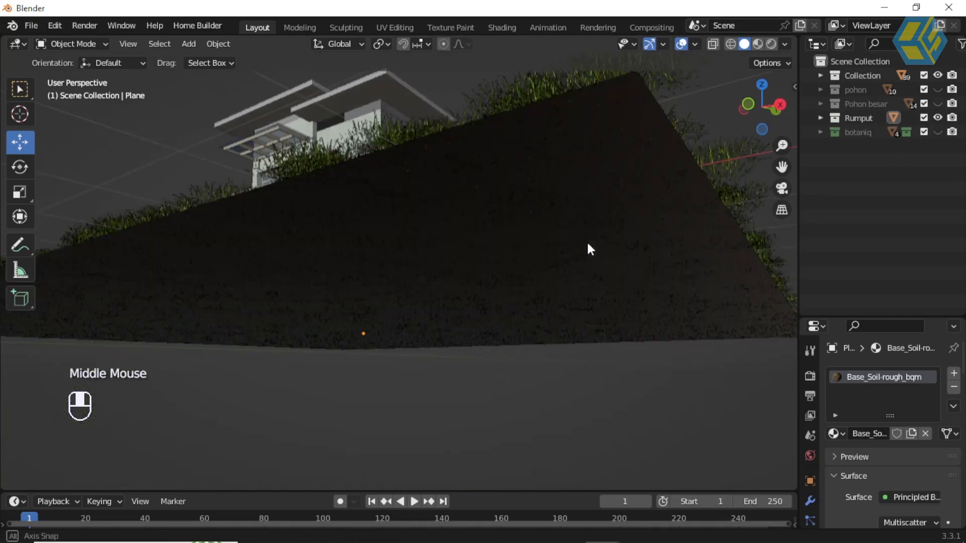
{"action": "middle_click_drag", "start_coordinate": [588, 280], "coordinate": [589, 282]}
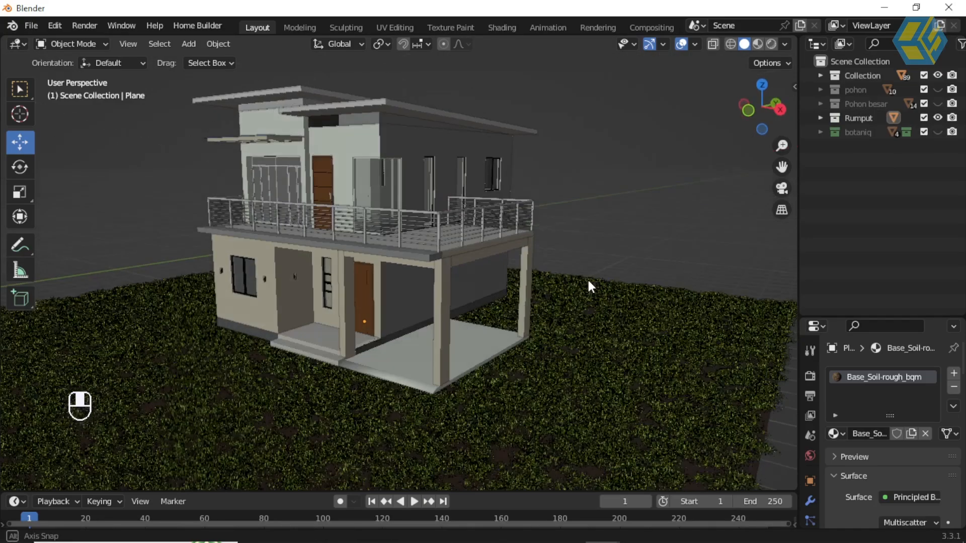
{"action": "scroll", "coordinate": [587, 279], "scroll_direction": "up", "scroll_amount": 2}
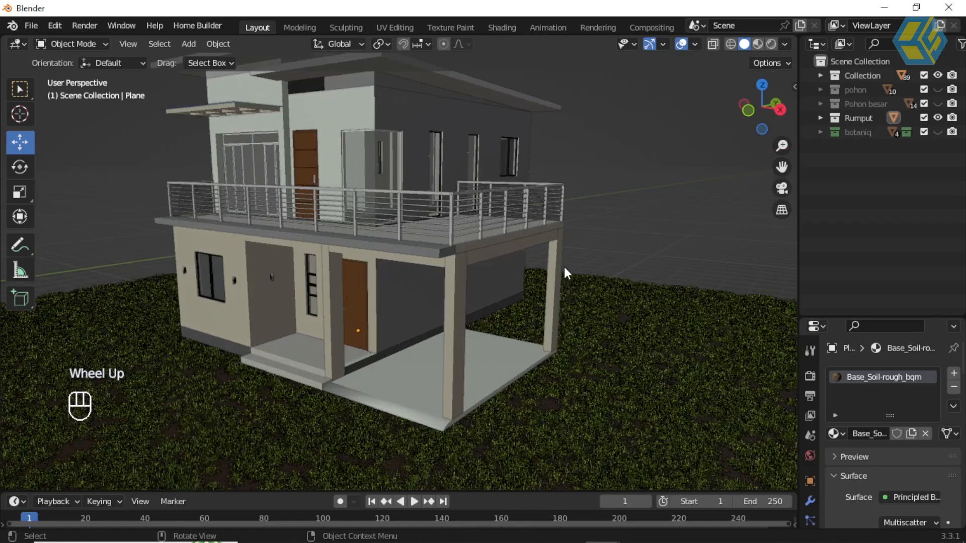
{"action": "middle_click", "coordinate": [931, 123]}
{"action": "left_click", "coordinate": [937, 117]}
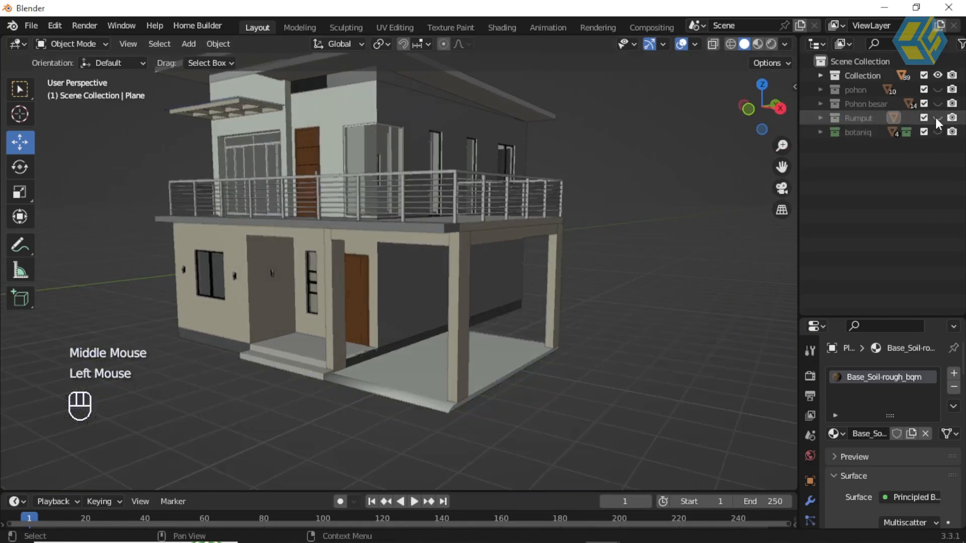
{"action": "left_click", "coordinate": [901, 138]}
Add a camera to the scene, move it along the X axis toward the house's front and raise it above the ground
{"action": "scroll", "coordinate": [639, 304], "scroll_direction": "down", "scroll_amount": 2}
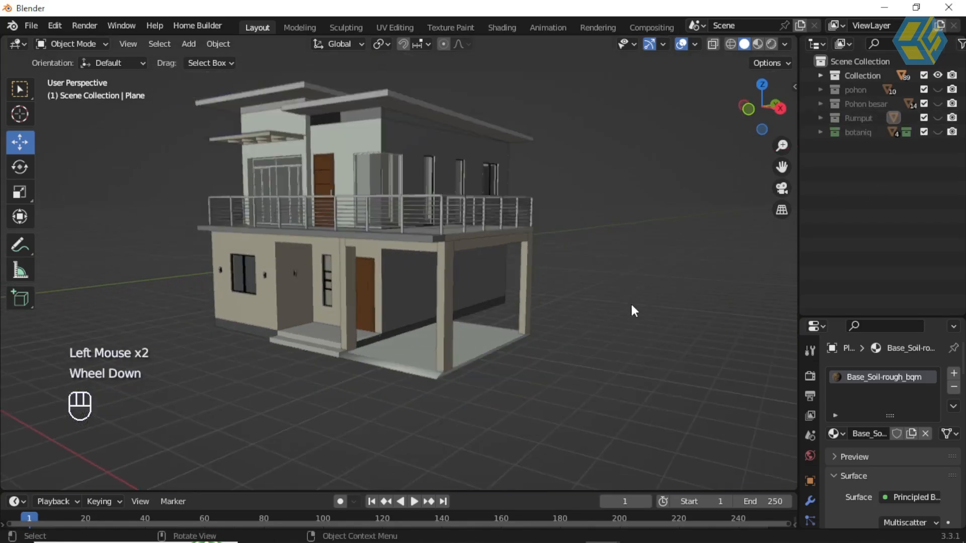
{"action": "left_click", "coordinate": [191, 45]}
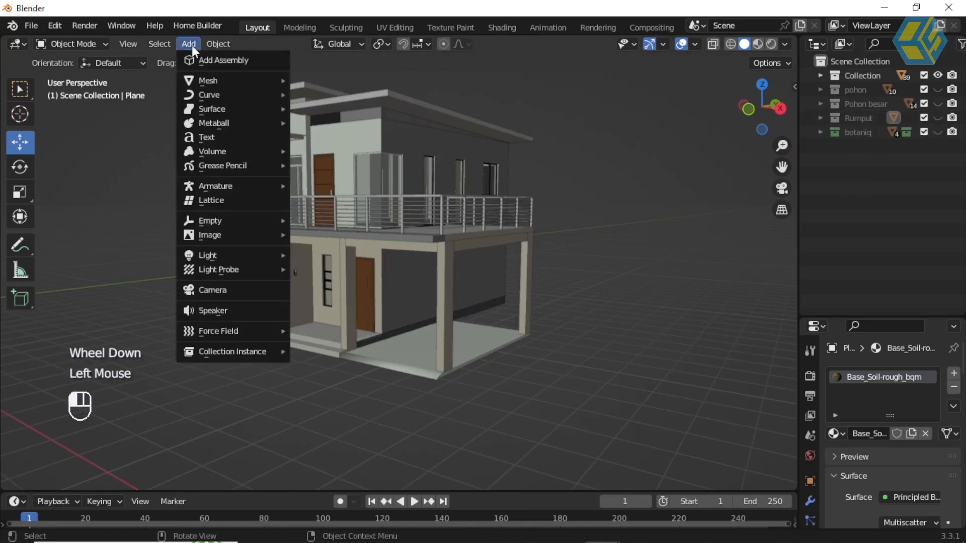
{"action": "left_click", "coordinate": [233, 291]}
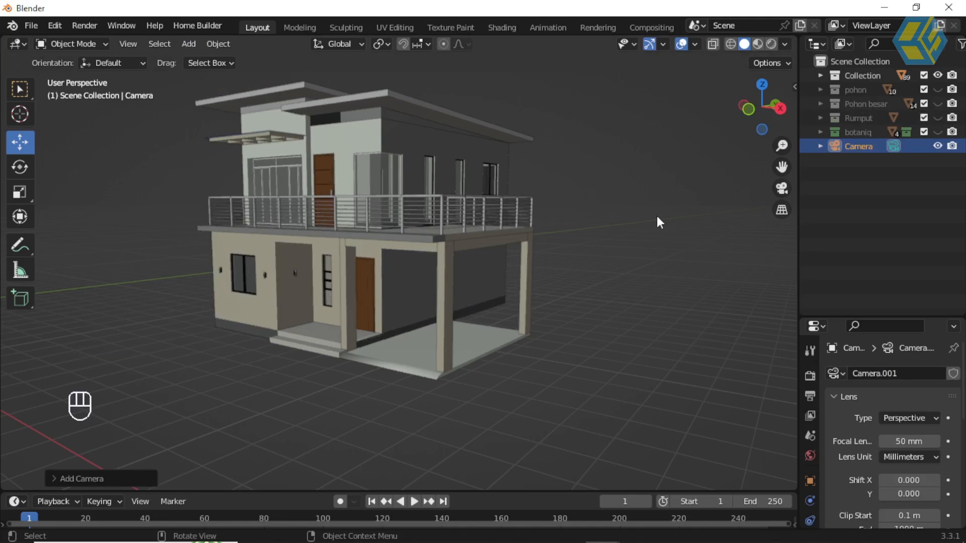
{"action": "scroll", "coordinate": [570, 254], "scroll_direction": "down", "scroll_amount": 3}
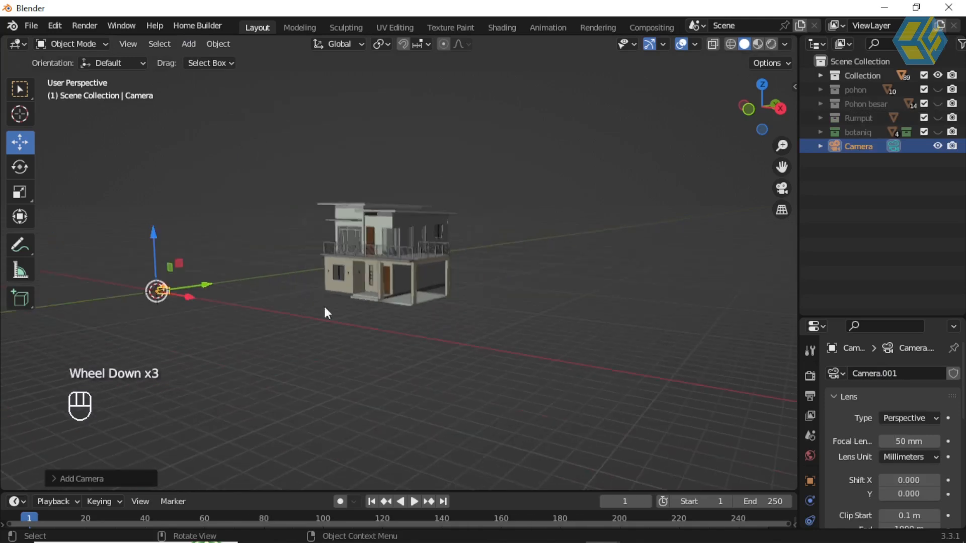
{"action": "middle_click_drag", "start_coordinate": [243, 305], "coordinate": [388, 317]}
{"action": "scroll", "coordinate": [177, 329], "scroll_direction": "up", "scroll_amount": 1}
{"action": "left_click_drag", "start_coordinate": [280, 315], "coordinate": [697, 321]}
{"action": "middle_click_drag", "start_coordinate": [697, 321], "coordinate": [589, 281]}
{"action": "left_click_drag", "start_coordinate": [590, 286], "coordinate": [606, 228]}
{"action": "middle_click_drag", "start_coordinate": [634, 277], "coordinate": [543, 294], "text": "shift"}
Enable the view locks To 3D Cursor and Camera to View, and look through the camera
{"action": "key", "text": "n"}
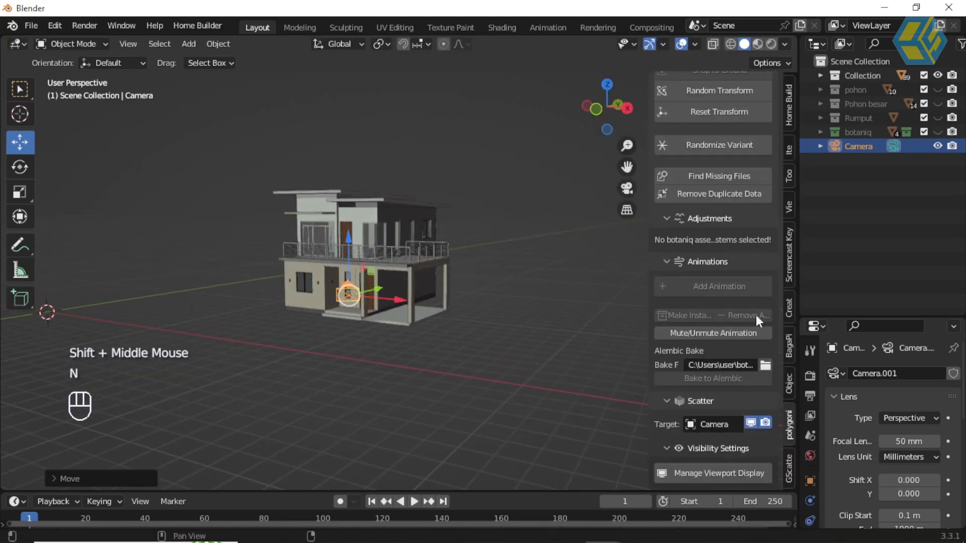
{"action": "left_click", "coordinate": [789, 208]}
{"action": "left_click", "coordinate": [709, 246]}
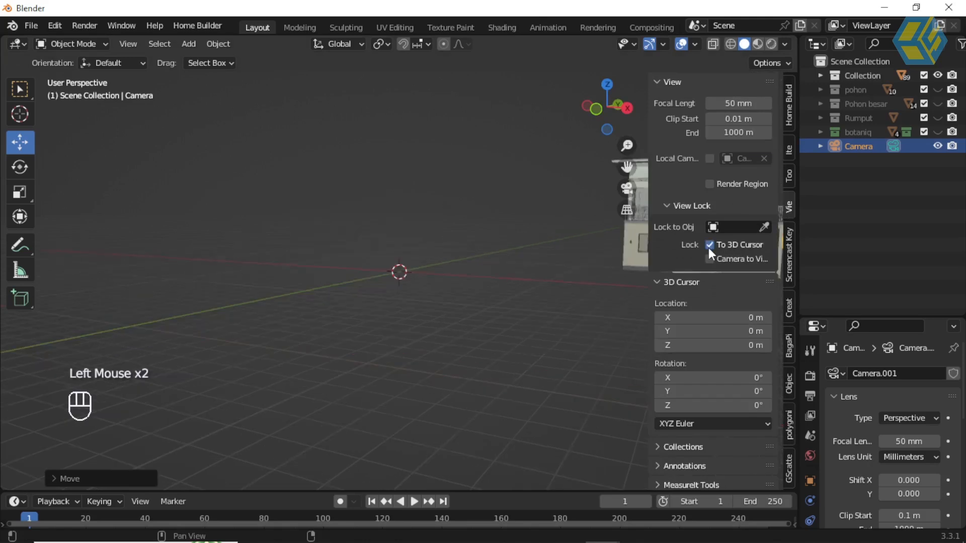
{"action": "left_click", "coordinate": [709, 260]}
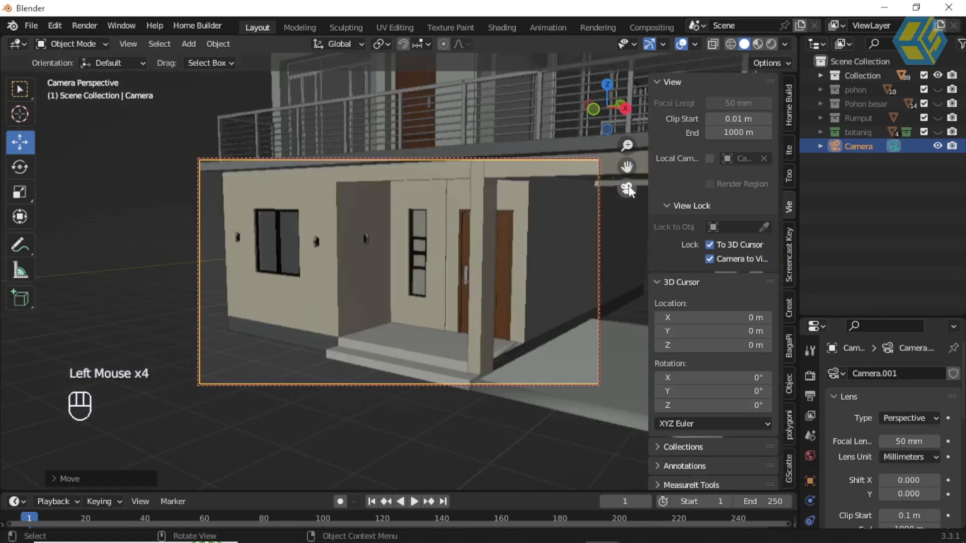
{"action": "left_click", "coordinate": [628, 188]}
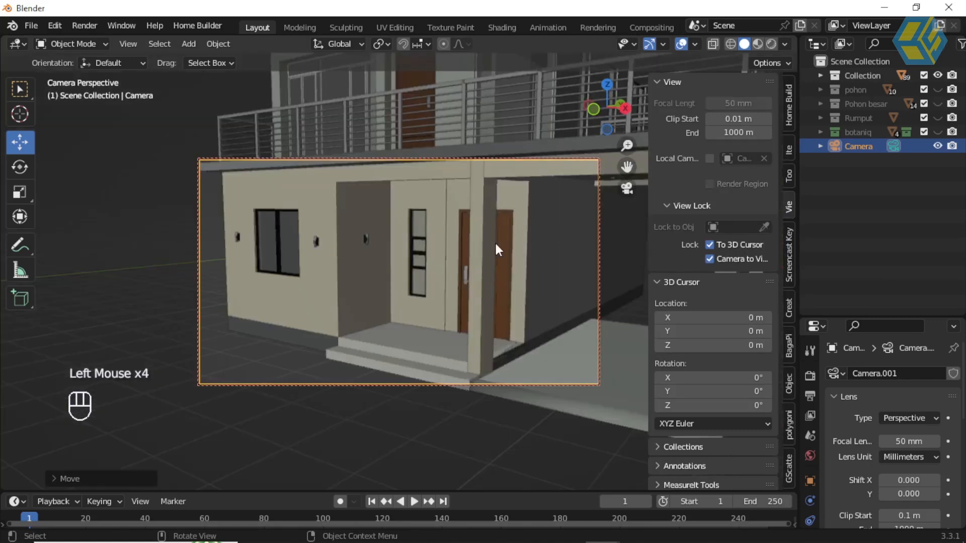
{"action": "key", "text": "n"}
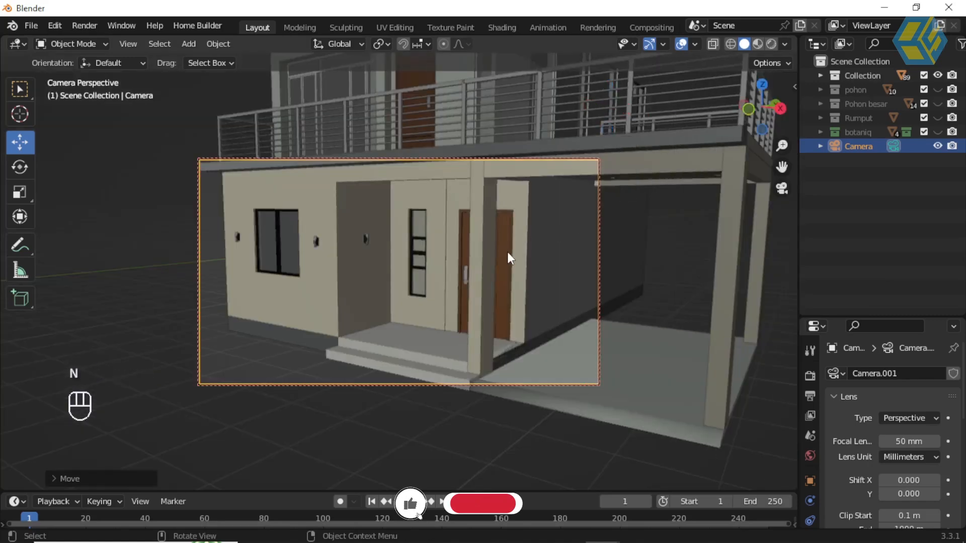
Reposition the locked camera to frame the whole two-storey house from its front corner
{"action": "scroll", "coordinate": [500, 251], "scroll_direction": "down", "scroll_amount": 3}
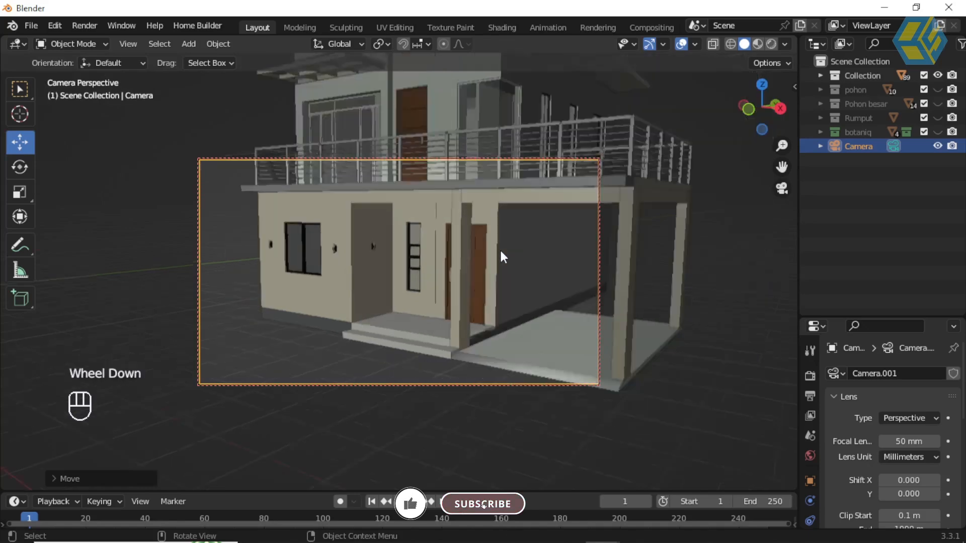
{"action": "middle_click_drag", "start_coordinate": [501, 249], "coordinate": [498, 269]}
{"action": "scroll", "coordinate": [496, 281], "scroll_direction": "down", "scroll_amount": 1}
{"action": "scroll", "coordinate": [499, 271], "scroll_direction": "up", "scroll_amount": 1}
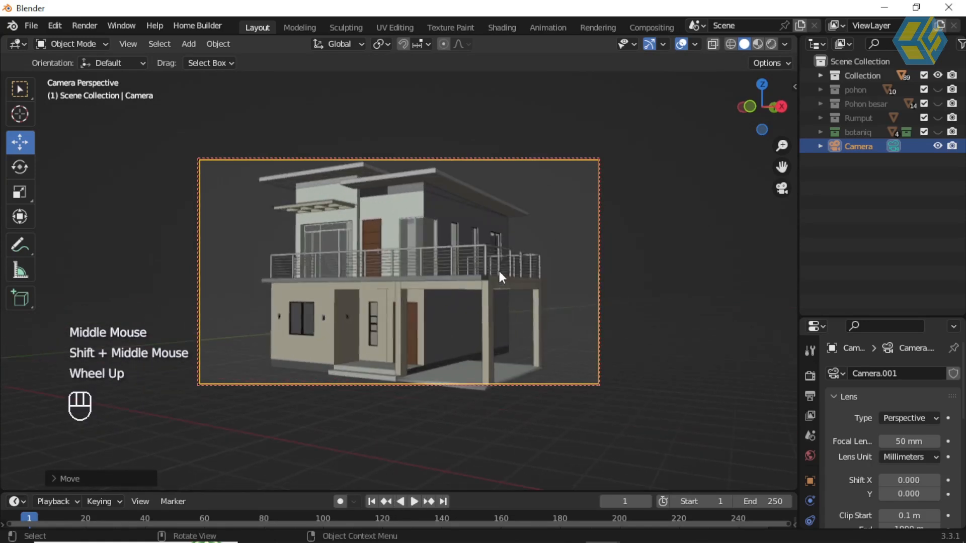
Turn off both view locks to keep the camera framing, leave the camera view and deselect the camera
{"action": "key", "text": "n"}
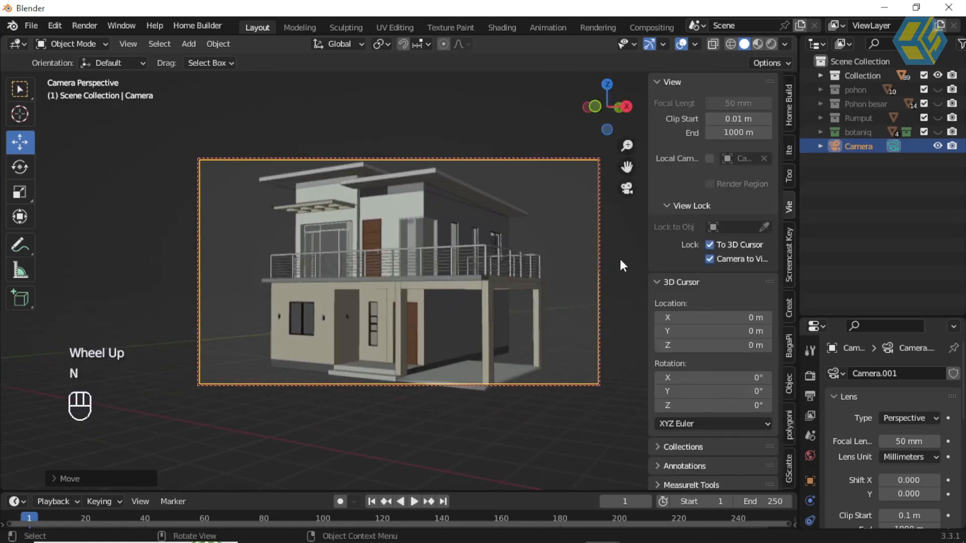
{"action": "left_click", "coordinate": [710, 259]}
{"action": "left_click", "coordinate": [709, 259]}
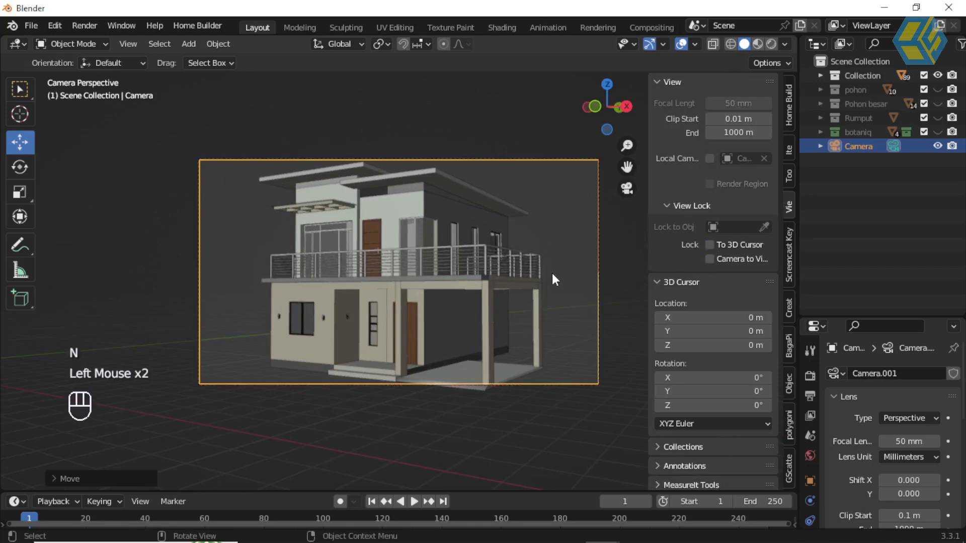
{"action": "scroll", "coordinate": [553, 274], "scroll_direction": "up", "scroll_amount": 2}
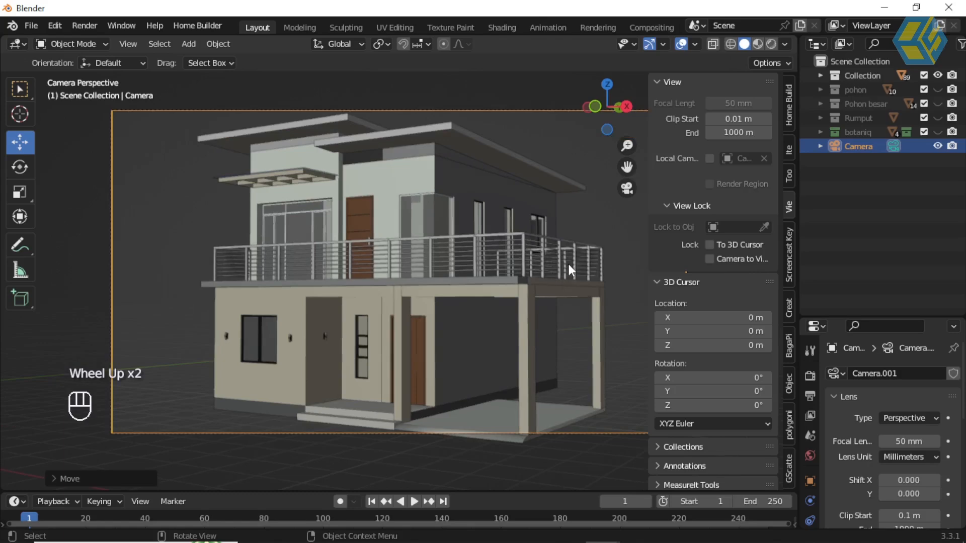
{"action": "left_click", "coordinate": [627, 188]}
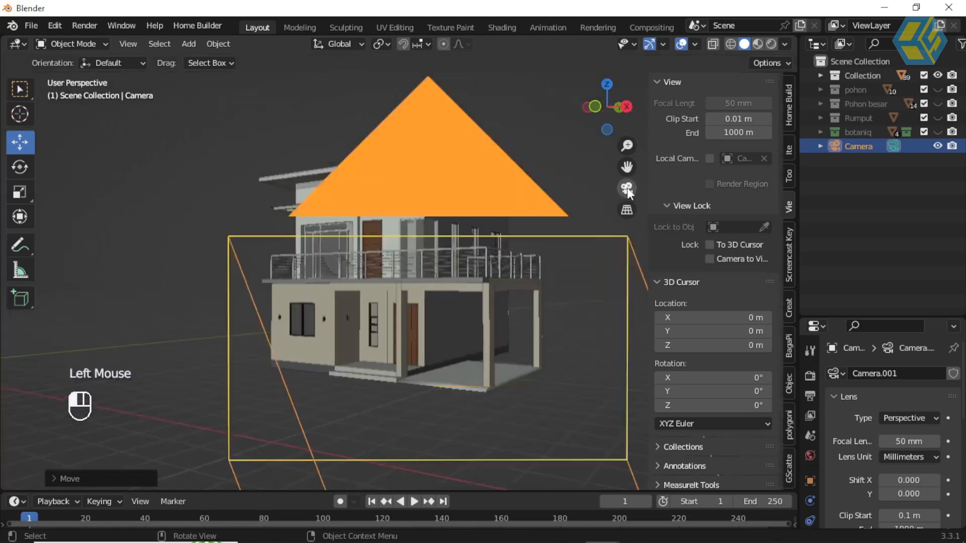
{"action": "left_click", "coordinate": [562, 275]}
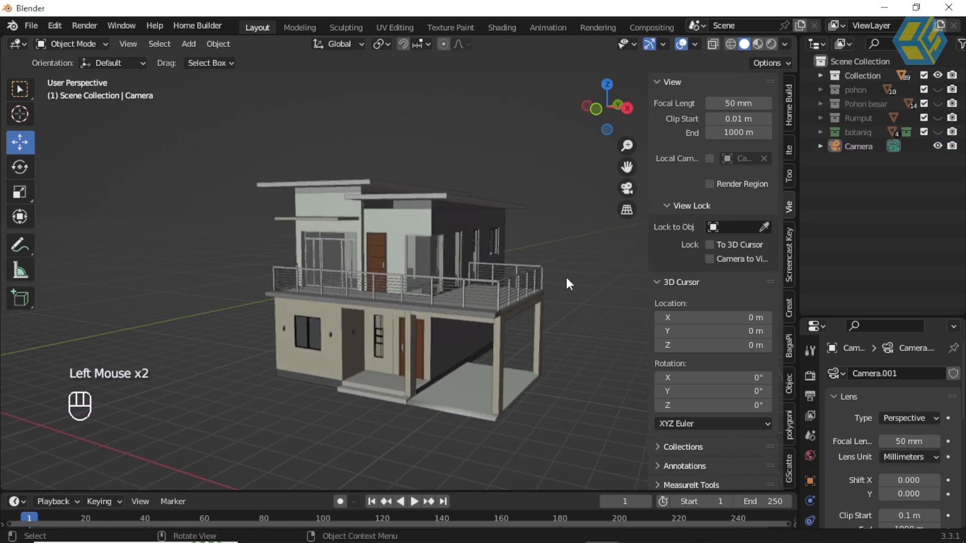
{"action": "key", "text": "n"}
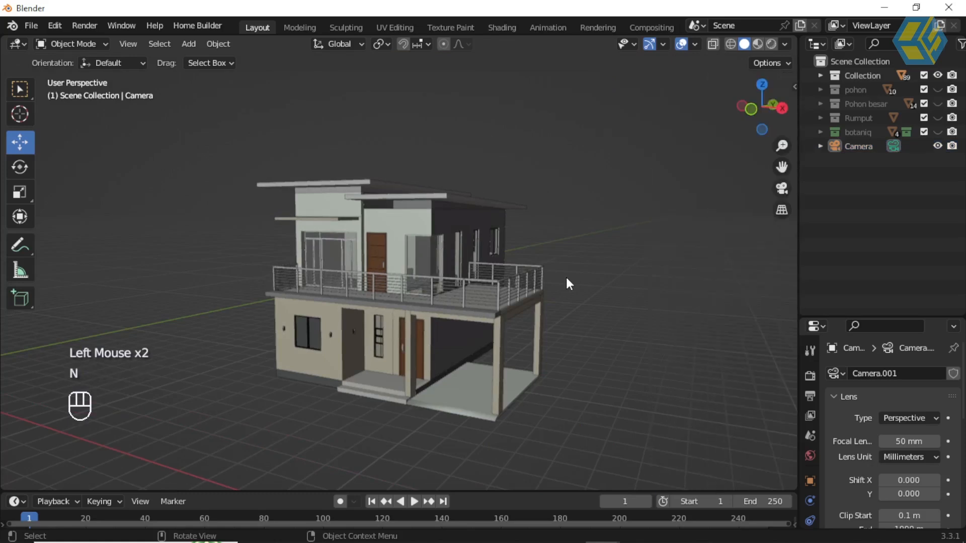
Add a Sun light to the scene
{"action": "middle_click_drag", "start_coordinate": [566, 286], "coordinate": [296, 284]}
{"action": "scroll", "coordinate": [537, 303], "scroll_direction": "down", "scroll_amount": 2}
{"action": "scroll", "coordinate": [537, 307], "scroll_direction": "down", "scroll_amount": 1}
{"action": "left_click", "coordinate": [190, 44]}
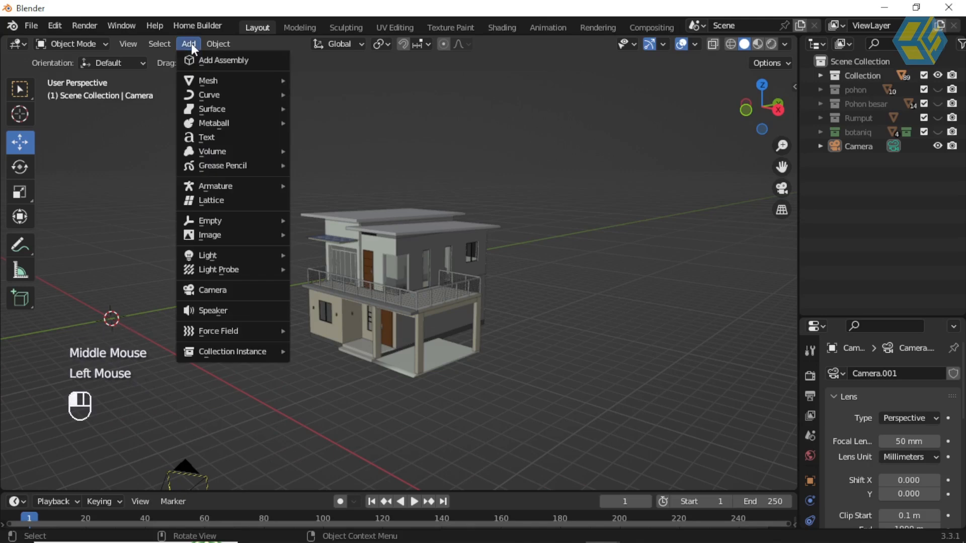
{"action": "mouse_move", "coordinate": [238, 236]}
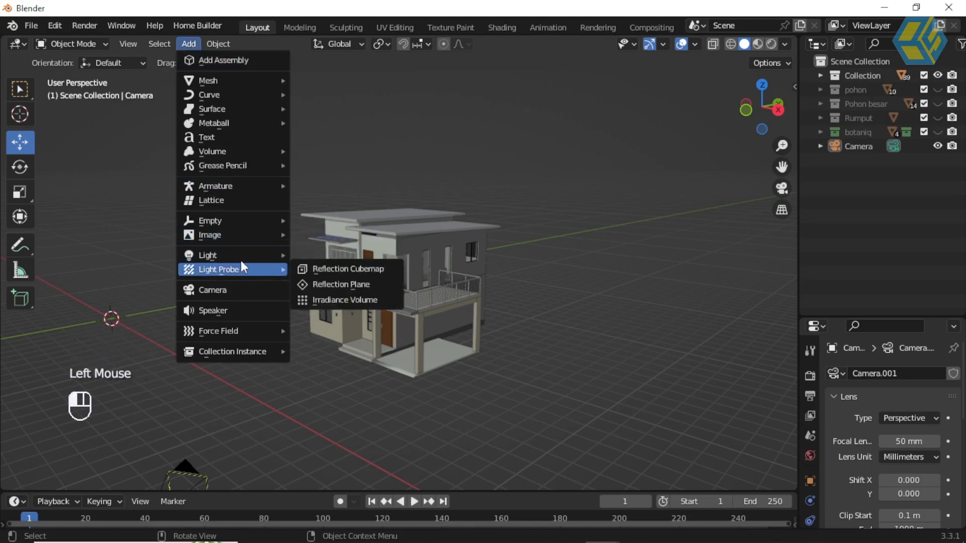
{"action": "mouse_move", "coordinate": [241, 255]}
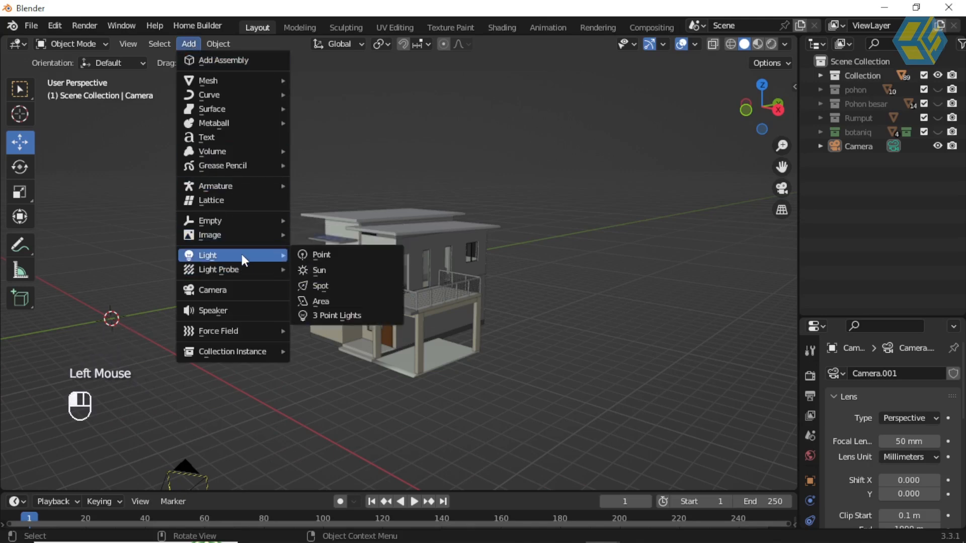
{"action": "left_click", "coordinate": [322, 271]}
Rotate the sun about the X axis in the right orthographic view so it shines diagonally down toward the house
{"action": "middle_click_drag", "start_coordinate": [183, 329], "coordinate": [247, 323]}
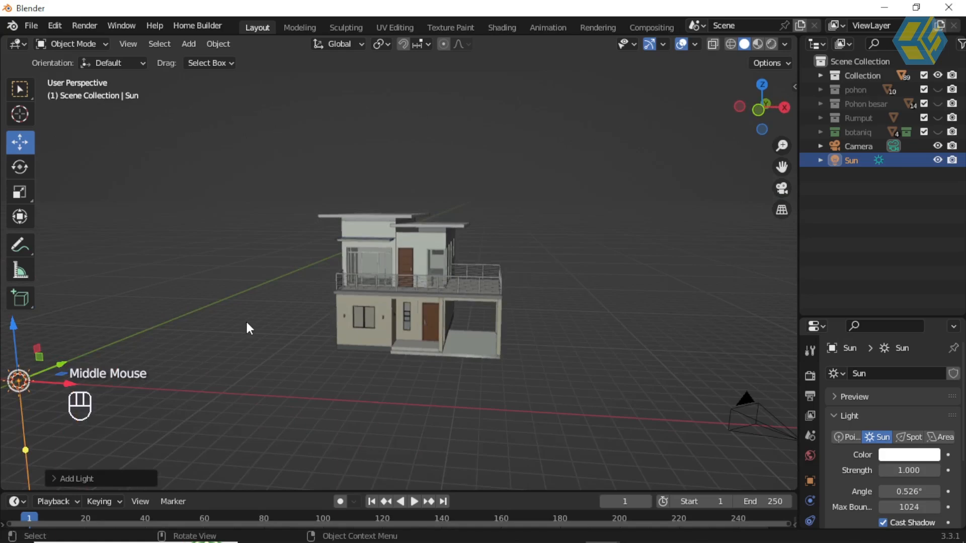
{"action": "key", "text": "KP_3"}
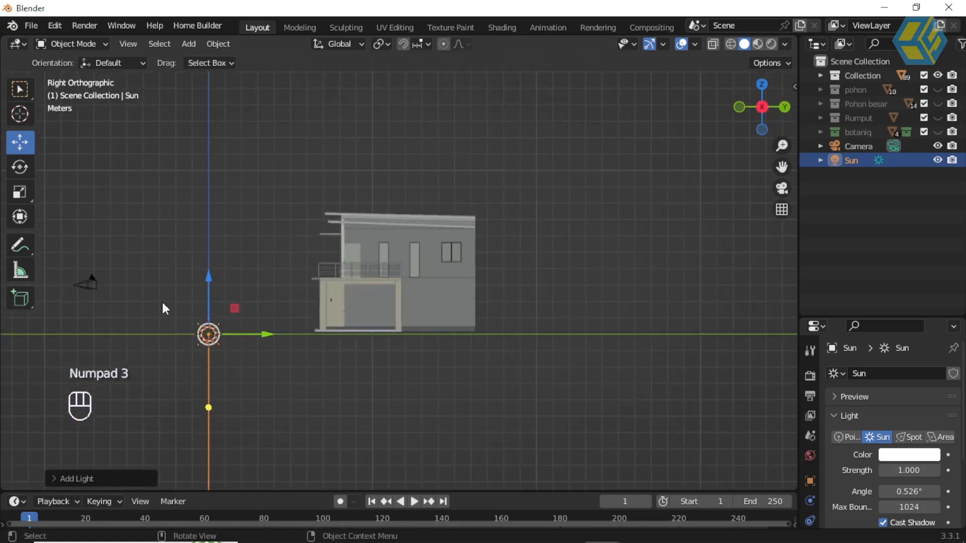
{"action": "left_click", "coordinate": [29, 170]}
{"action": "left_click_drag", "start_coordinate": [254, 319], "coordinate": [207, 106]}
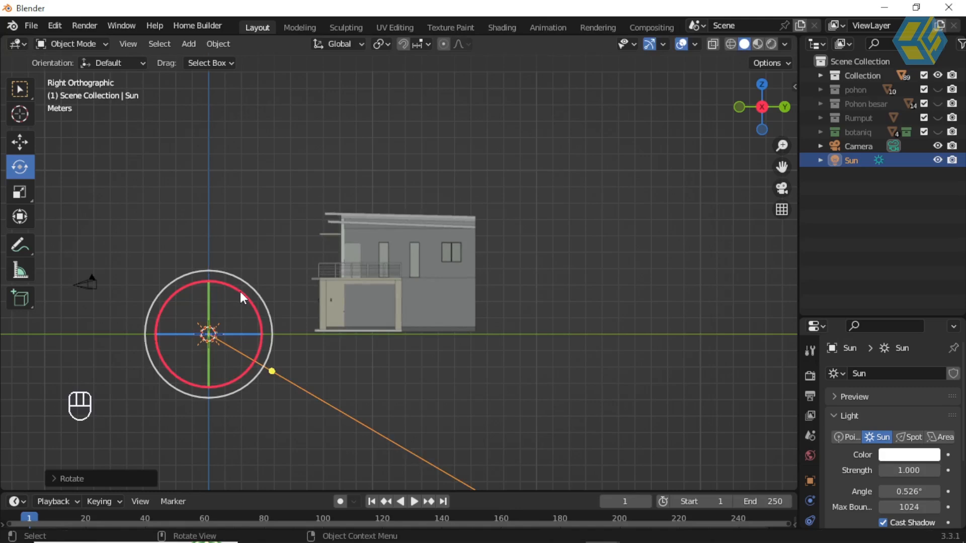
Move the sun along the X axis to line up with the house, raise it above the roof and shift it slightly sideways
{"action": "key", "text": "KP_7"}
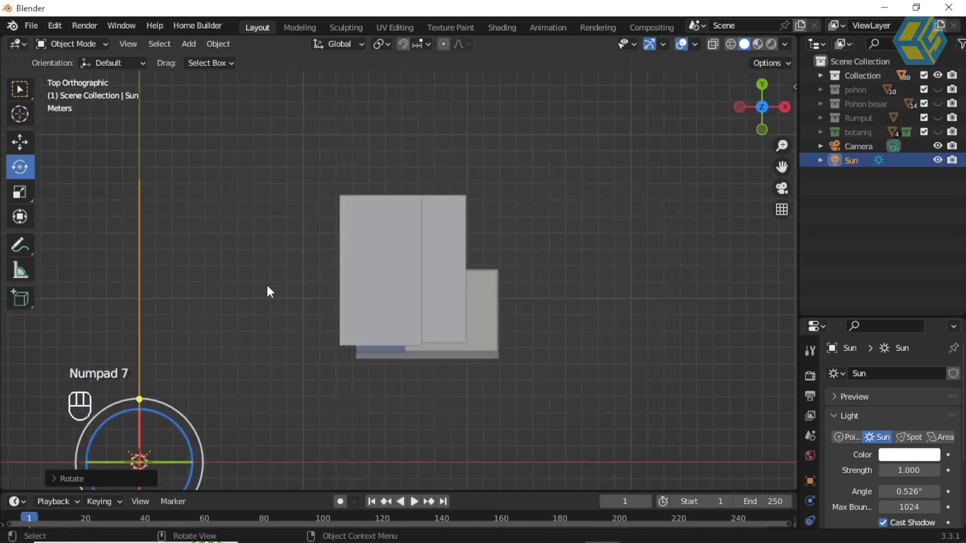
{"action": "left_click", "coordinate": [24, 144]}
{"action": "scroll", "coordinate": [199, 383], "scroll_direction": "down", "scroll_amount": 2}
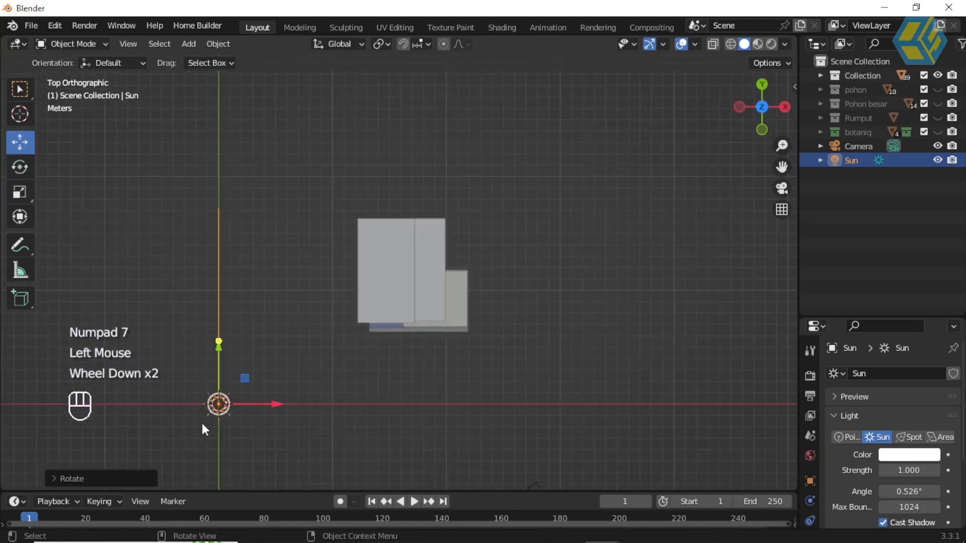
{"action": "left_click_drag", "start_coordinate": [275, 404], "coordinate": [481, 396]}
{"action": "key", "text": "KP_1"}
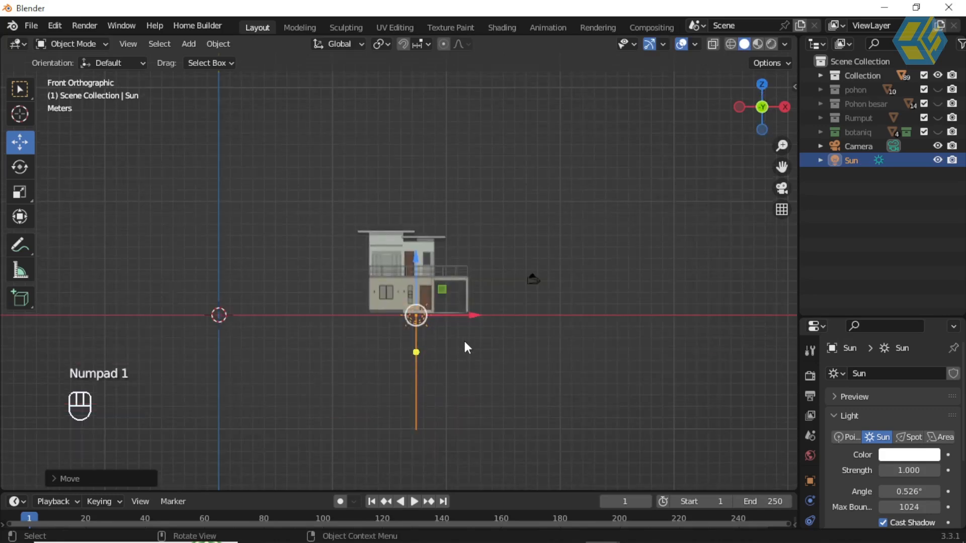
{"action": "key", "text": "KP_3"}
{"action": "left_click_drag", "start_coordinate": [268, 256], "coordinate": [274, 124]}
{"action": "middle_click_drag", "start_coordinate": [391, 355], "coordinate": [518, 391]}
{"action": "left_click", "coordinate": [431, 238]}
{"action": "left_click_drag", "start_coordinate": [432, 239], "coordinate": [397, 234]}
Switch the viewport to rendered shading to preview the sunlight on the house front
{"action": "mouse_move", "coordinate": [430, 310]}
{"action": "middle_mouse_down"}
{"action": "mouse_move", "coordinate": [418, 318]}
{"action": "mouse_move", "coordinate": [408, 309]}
{"action": "mouse_move", "coordinate": [420, 317]}
{"action": "middle_mouse_up"}
{"action": "scroll", "coordinate": [408, 309], "scroll_direction": "up", "scroll_amount": 4}
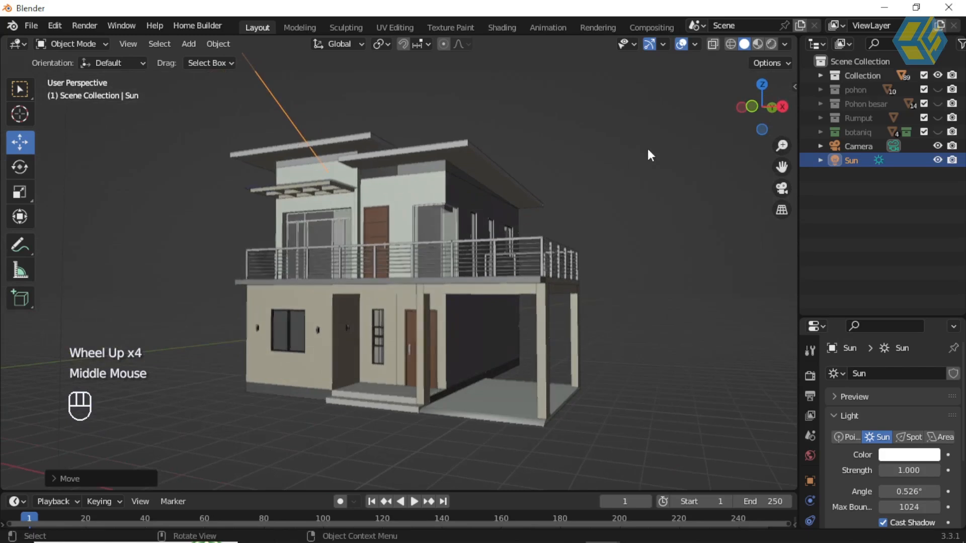
{"action": "left_click", "coordinate": [772, 45]}
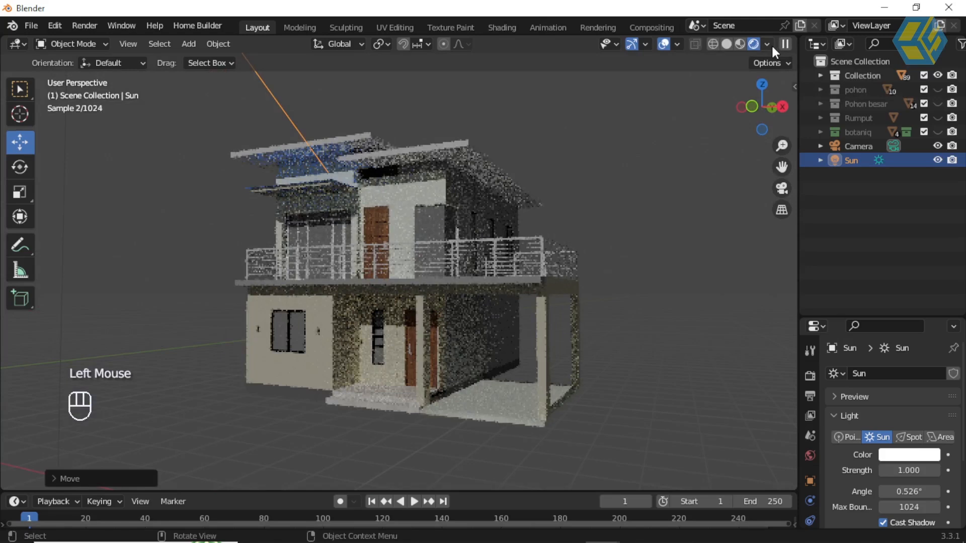
Switch the render engine to Eevee for the house view through the camera
{"action": "scroll", "coordinate": [443, 288], "scroll_direction": "down", "scroll_amount": 1}
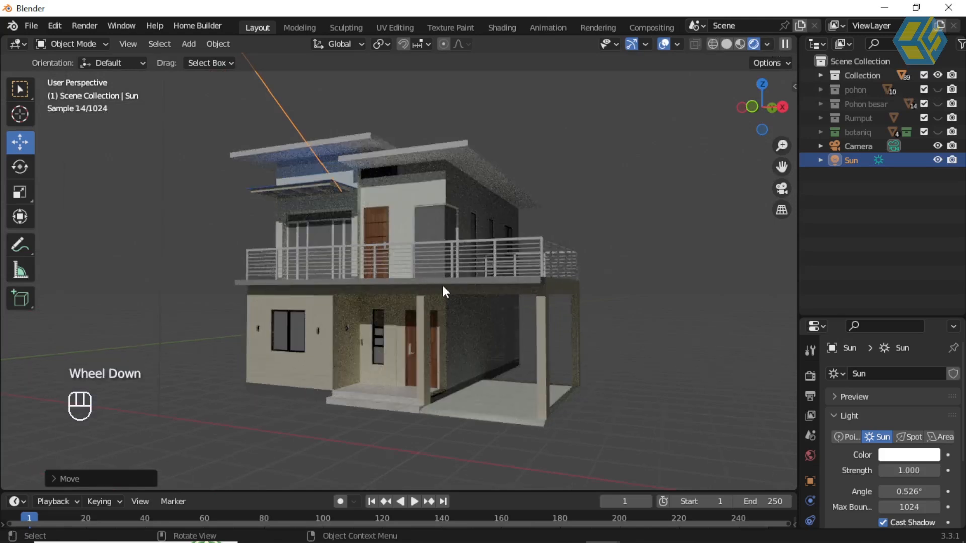
{"action": "scroll", "coordinate": [442, 285], "scroll_direction": "down", "scroll_amount": 1}
{"action": "middle_click_drag", "start_coordinate": [442, 286], "coordinate": [439, 300]}
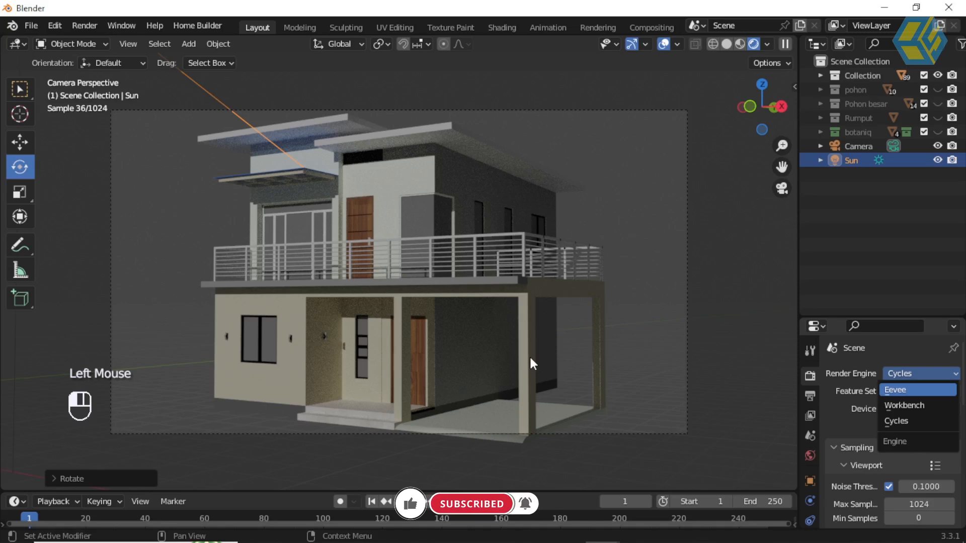
{"action": "left_click", "coordinate": [894, 390]}
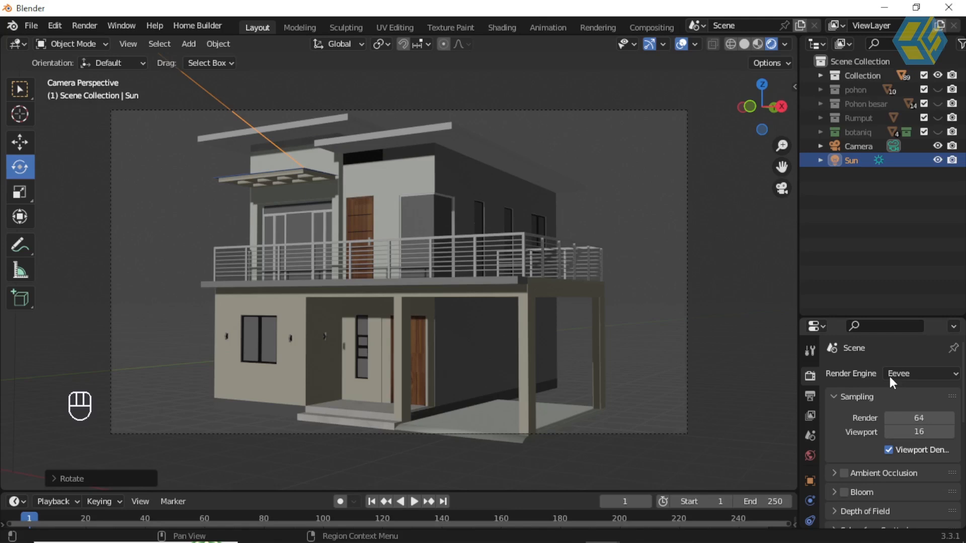
{"action": "scroll", "coordinate": [889, 377], "scroll_direction": "down", "scroll_amount": 1}
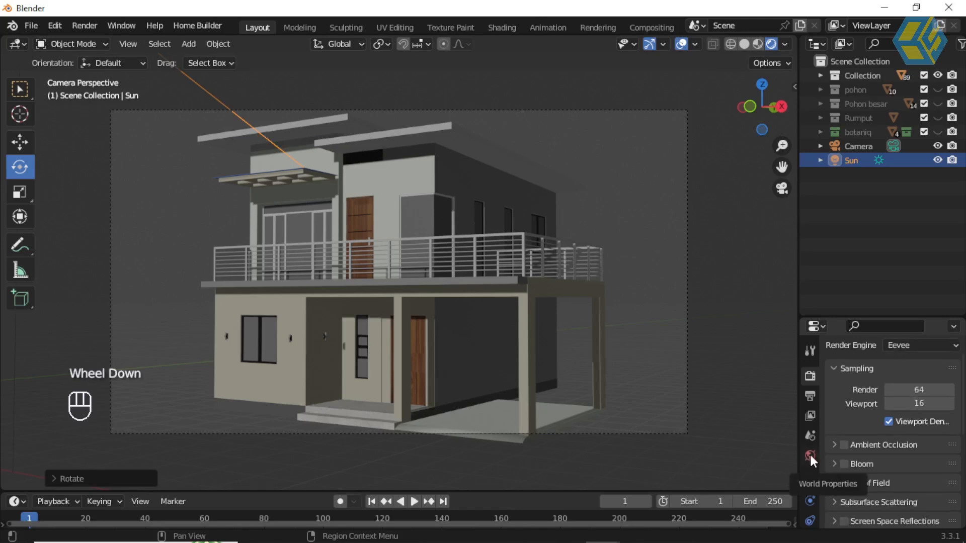
Widen the Properties editor, display the Sun's light settings and make the editor taller
{"action": "left_click", "coordinate": [810, 456]}
{"action": "left_click_drag", "start_coordinate": [799, 365], "coordinate": [704, 362]}
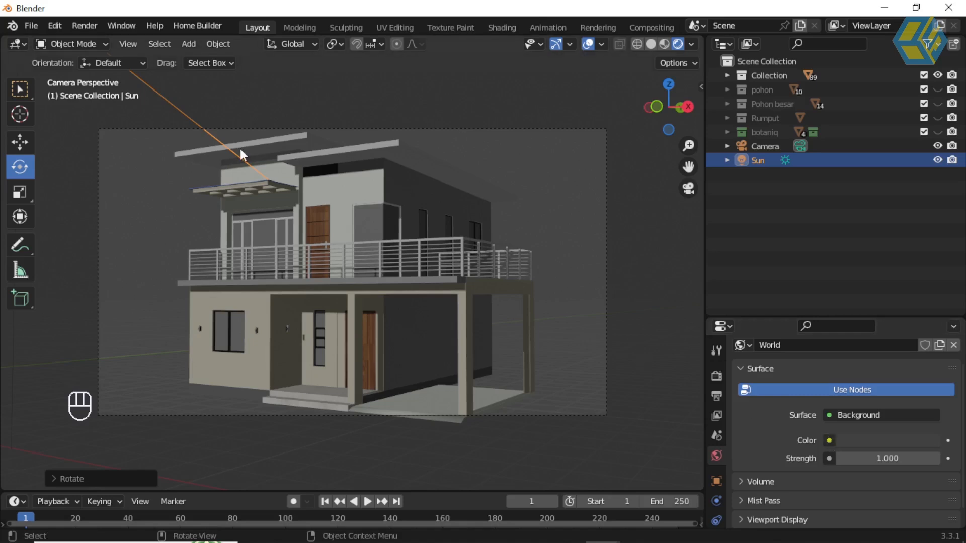
{"action": "left_click", "coordinate": [208, 137]}
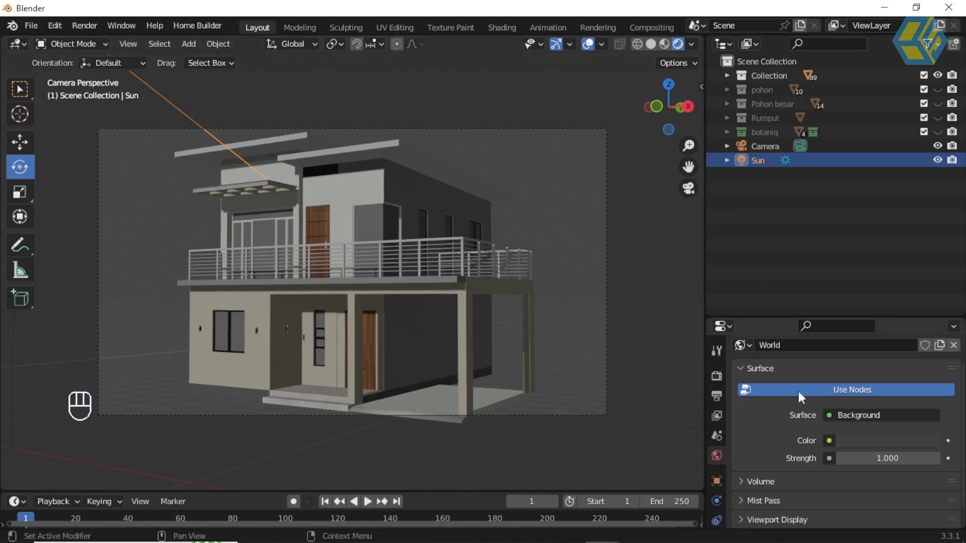
{"action": "scroll", "coordinate": [722, 470], "scroll_direction": "down", "scroll_amount": 4}
{"action": "left_click", "coordinate": [721, 487]}
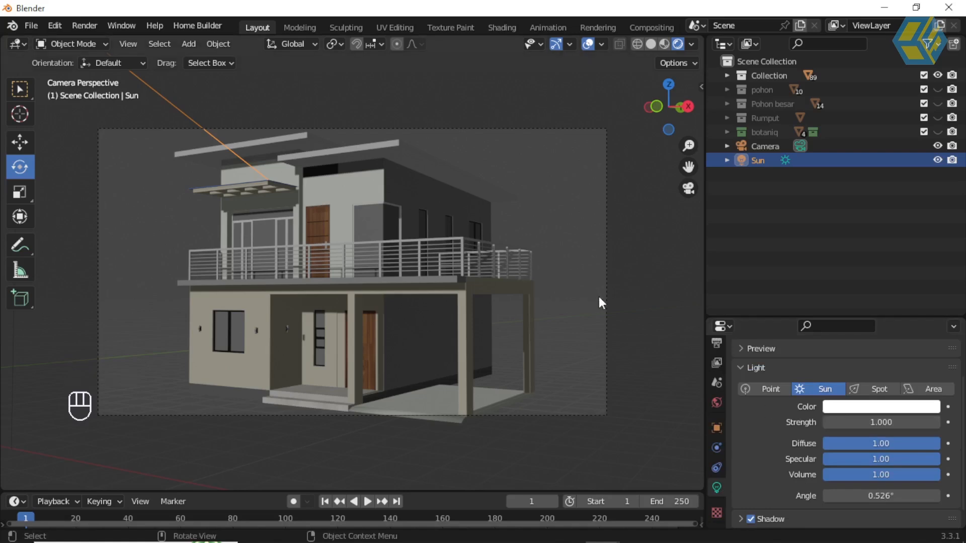
{"action": "scroll", "coordinate": [720, 370], "scroll_direction": "up", "scroll_amount": 2}
{"action": "left_click_drag", "start_coordinate": [749, 318], "coordinate": [748, 201]}
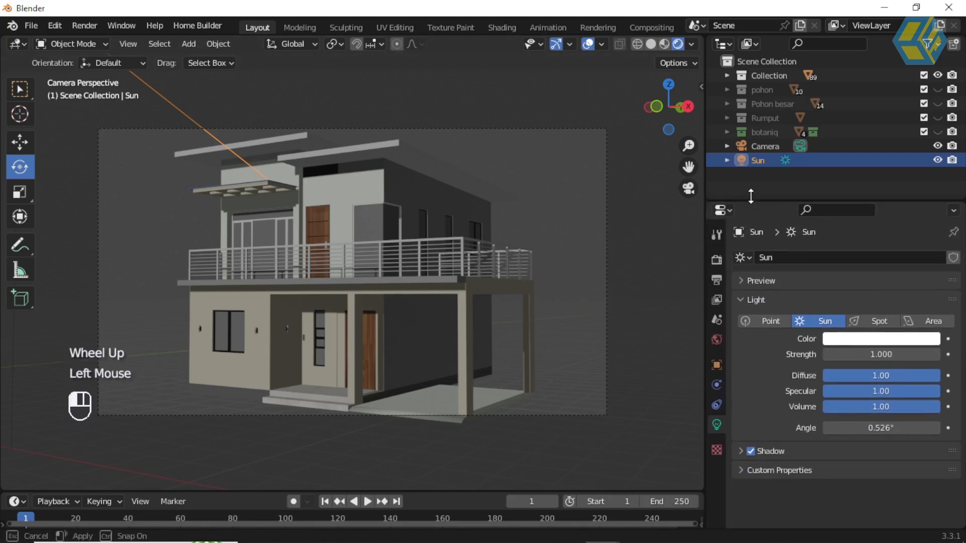
Assign an Image Texture to the world background color and return the viewport to solid shading
{"action": "left_click", "coordinate": [716, 334]}
{"action": "left_click", "coordinate": [829, 350]}
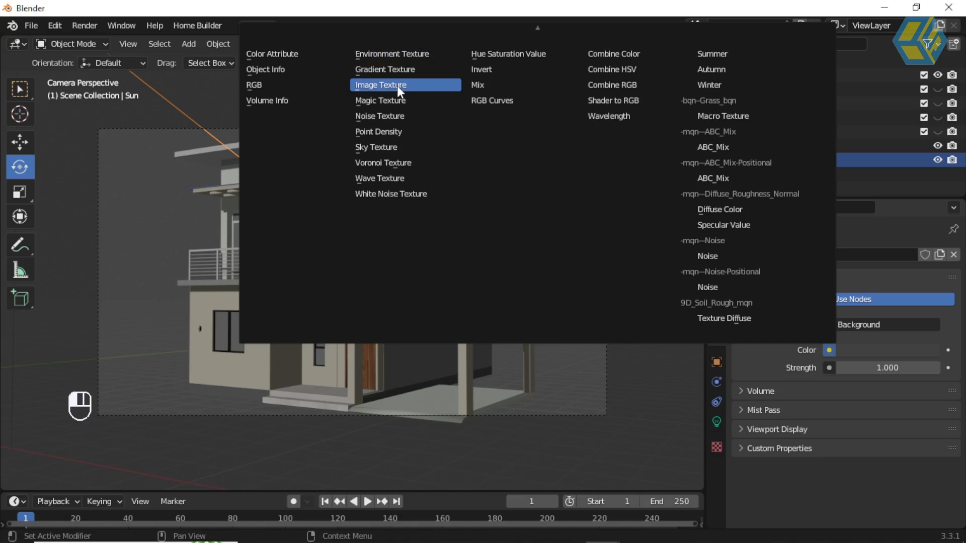
{"action": "left_click", "coordinate": [397, 86]}
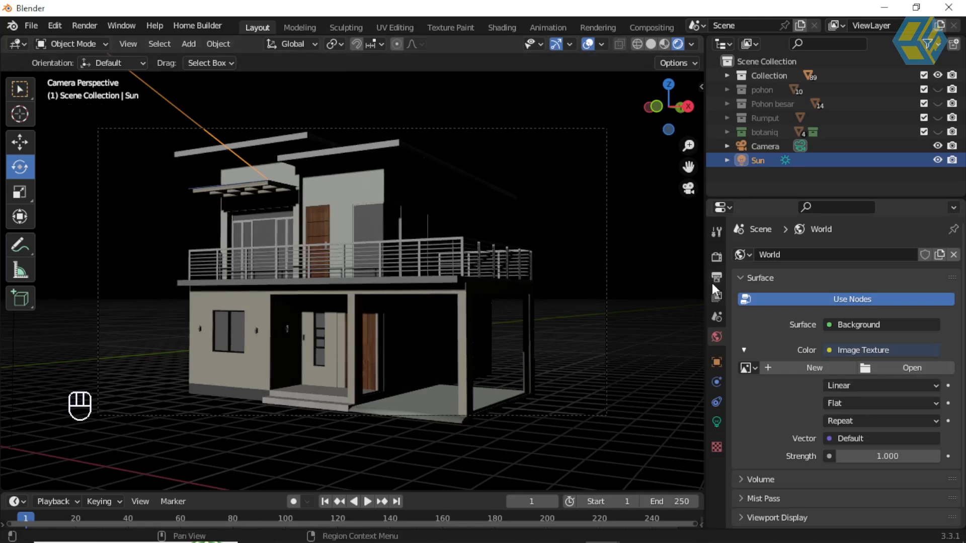
{"action": "left_click", "coordinate": [652, 44]}
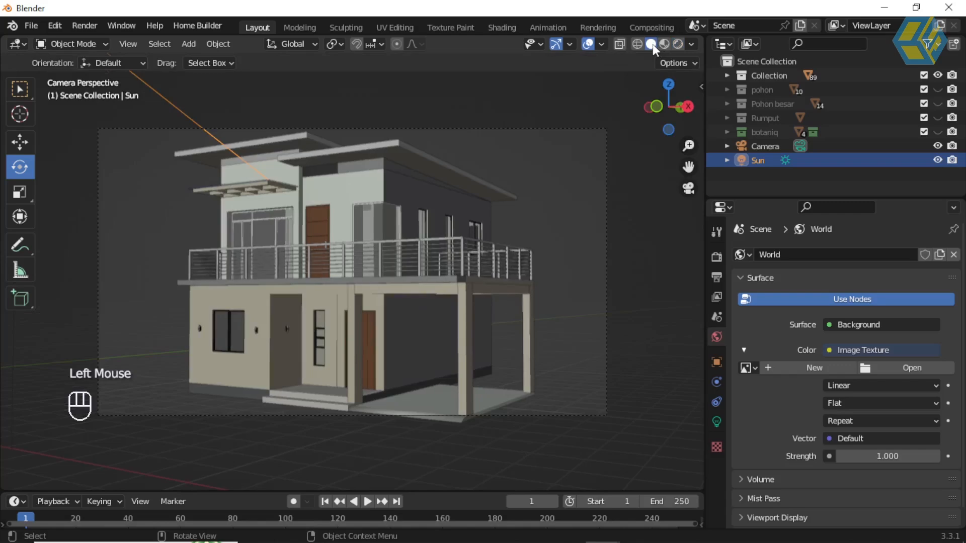
Browse for the world texture's image in Blender 3.3's datafiles\studiolights\world folder under C:\Program Files\Blender Foundation
{"action": "left_click", "coordinate": [904, 366]}
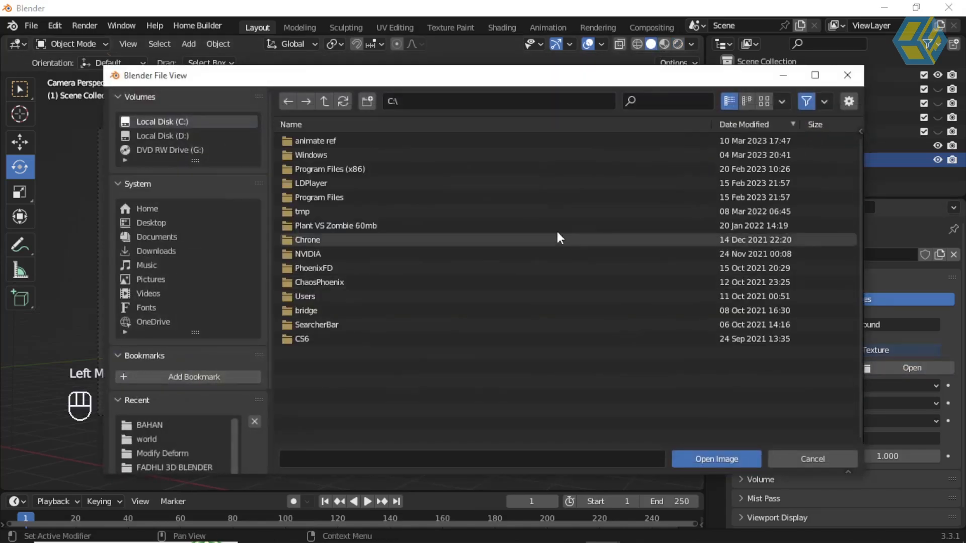
{"action": "left_click", "coordinate": [321, 197]}
{"action": "double_click", "coordinate": [321, 197]}
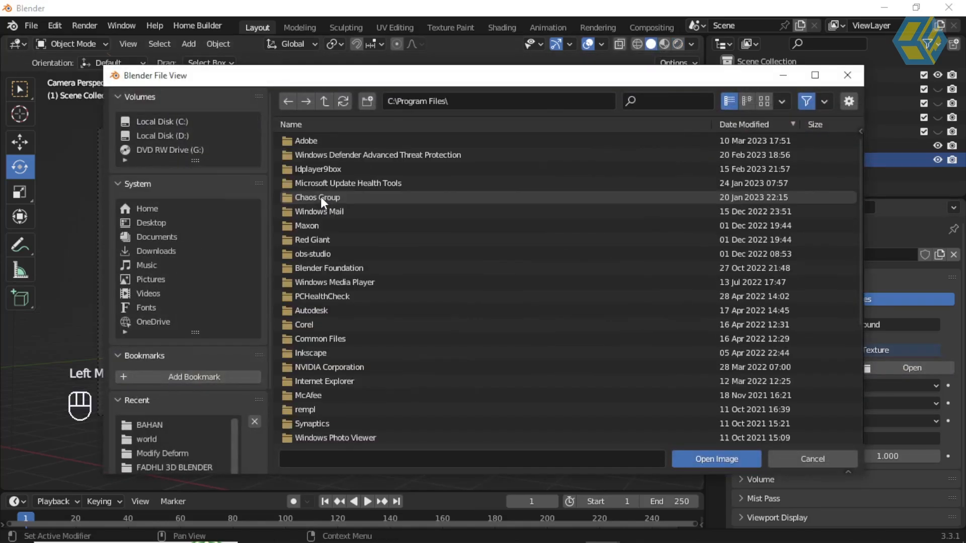
{"action": "double_click", "coordinate": [326, 267]}
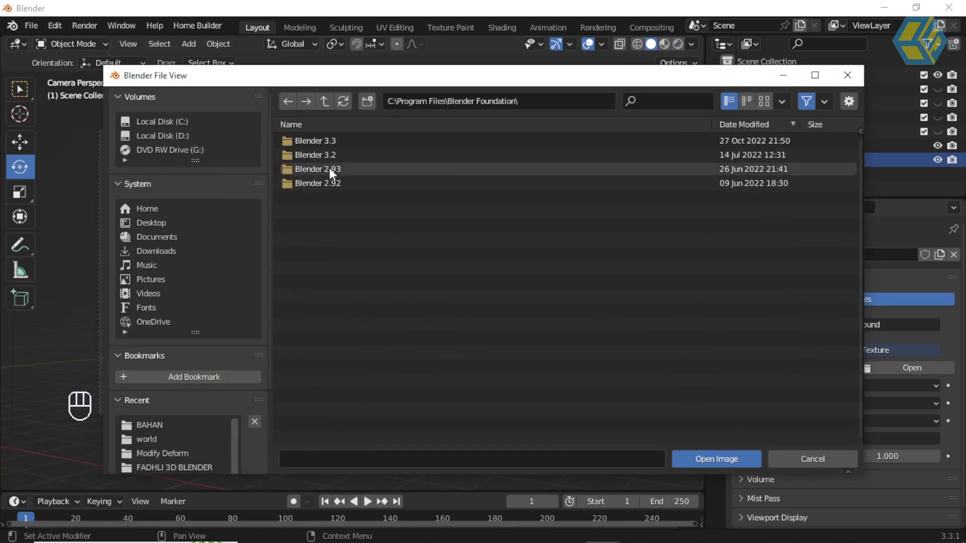
{"action": "double_click", "coordinate": [327, 143]}
{"action": "double_click", "coordinate": [316, 170]}
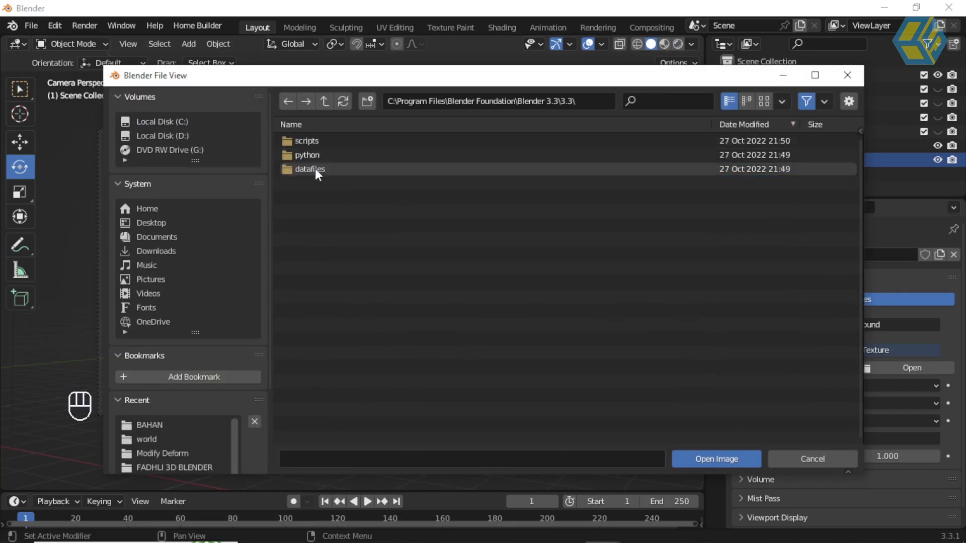
{"action": "double_click", "coordinate": [313, 172]}
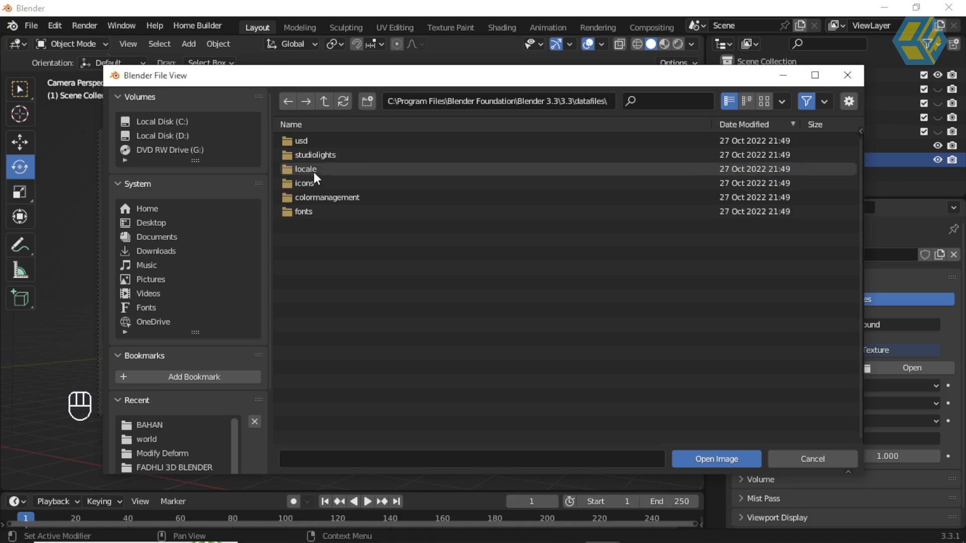
{"action": "double_click", "coordinate": [315, 155]}
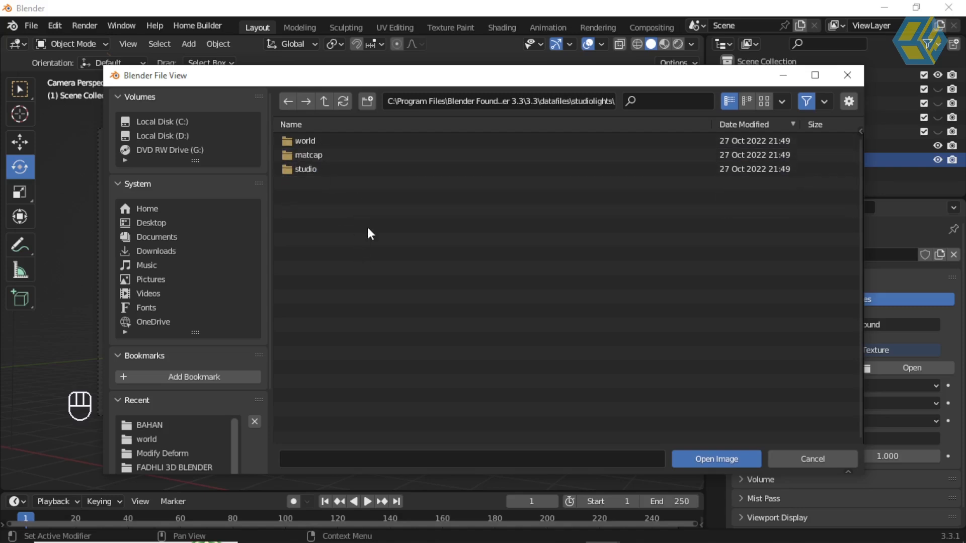
{"action": "double_click", "coordinate": [311, 142]}
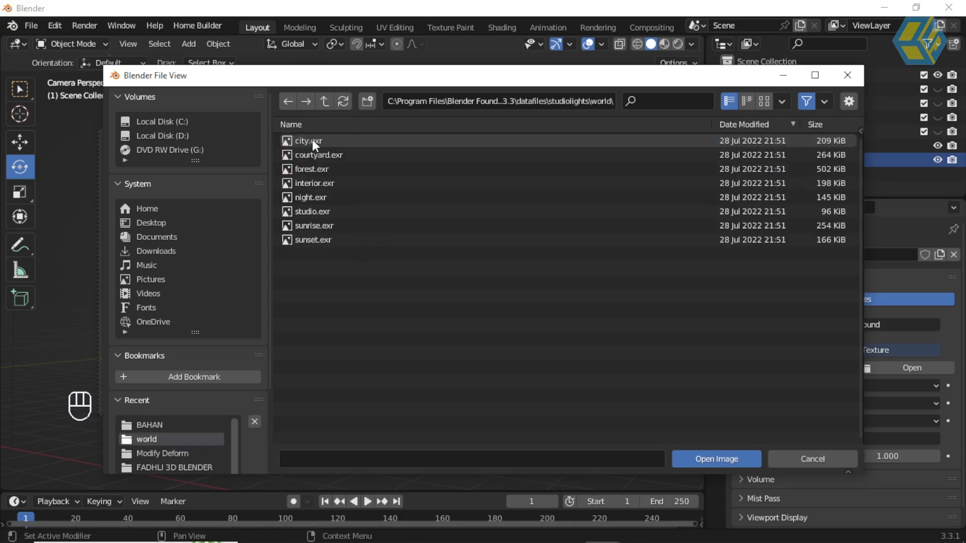
Show the folder's images as thumbnails and load city.exr as the world background texture
{"action": "left_click", "coordinate": [764, 101]}
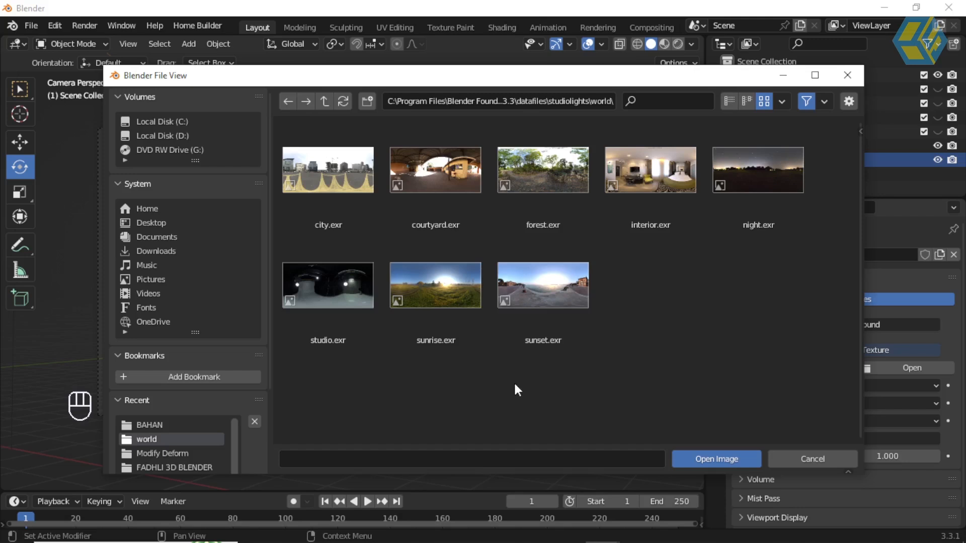
{"action": "left_click", "coordinate": [336, 204]}
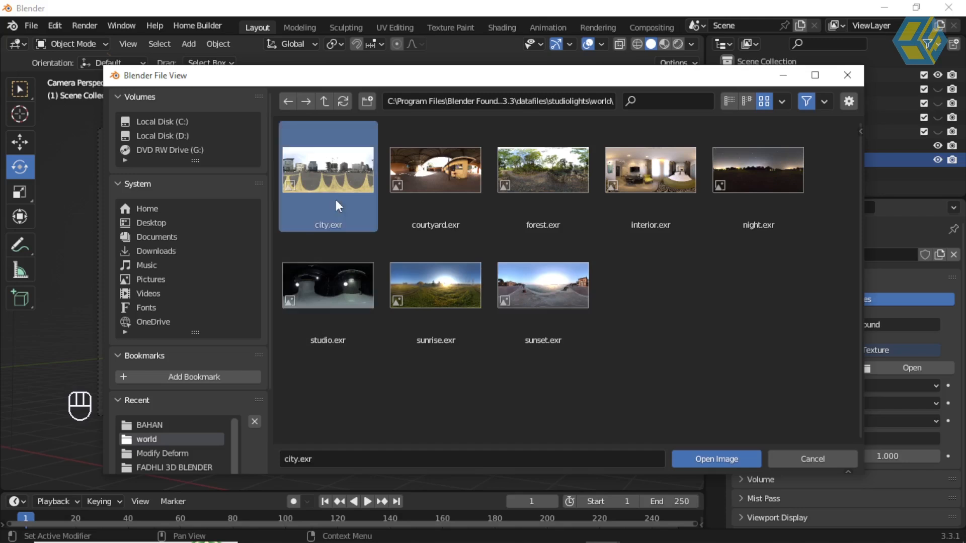
{"action": "left_click", "coordinate": [705, 461]}
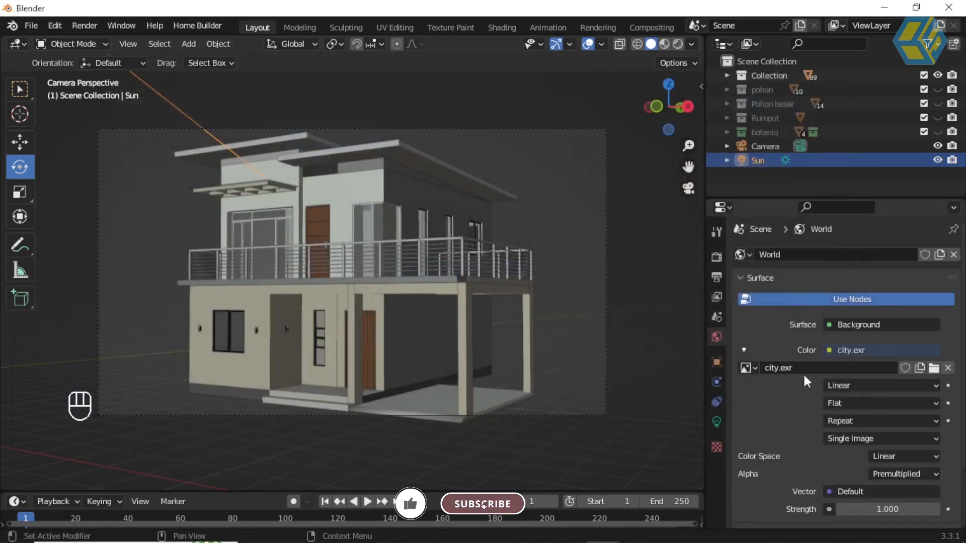
{"action": "scroll", "coordinate": [863, 446], "scroll_direction": "down", "scroll_amount": 1}
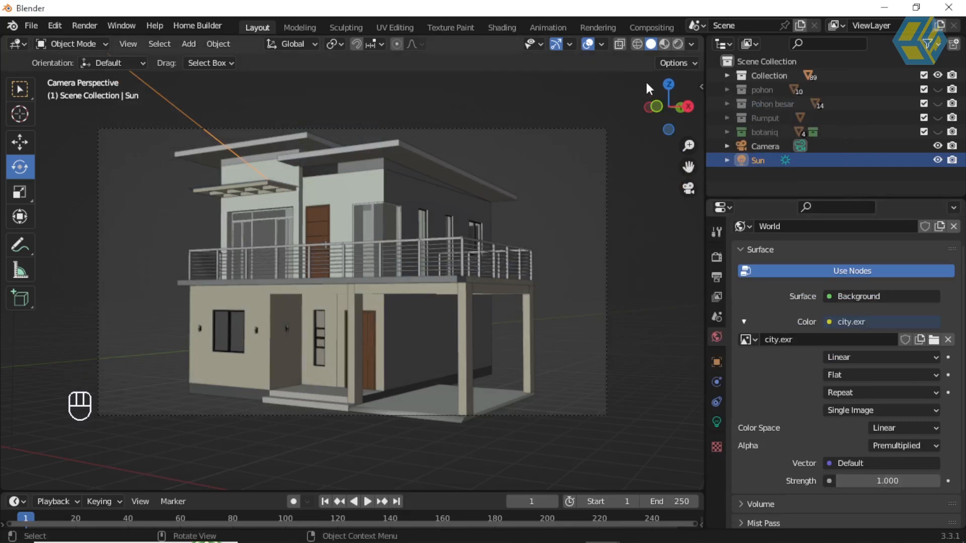
Preview the city.exr lighting in rendered shading and set the render engine to Cycles
{"action": "left_click", "coordinate": [678, 44]}
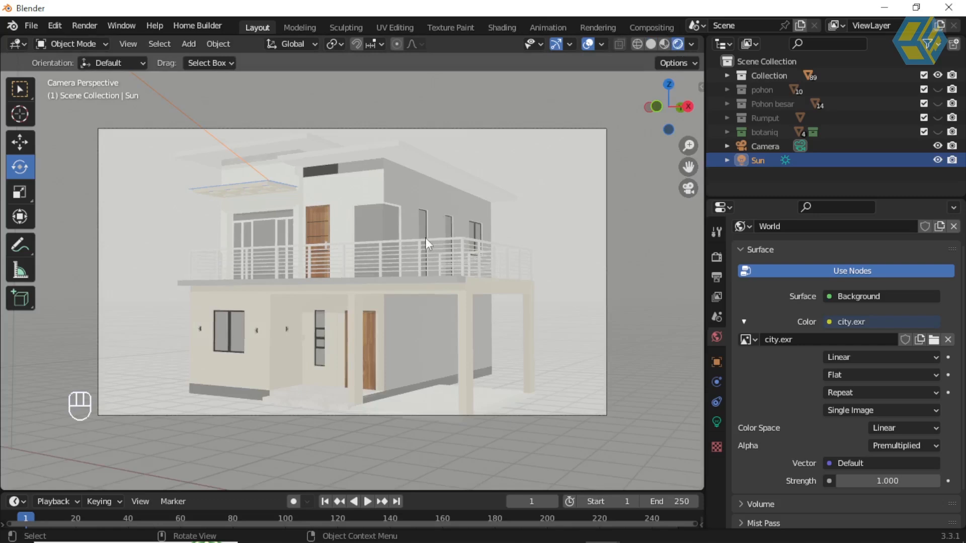
{"action": "left_click", "coordinate": [717, 257]}
{"action": "scroll", "coordinate": [825, 272], "scroll_direction": "up", "scroll_amount": 2}
{"action": "left_click", "coordinate": [848, 256]}
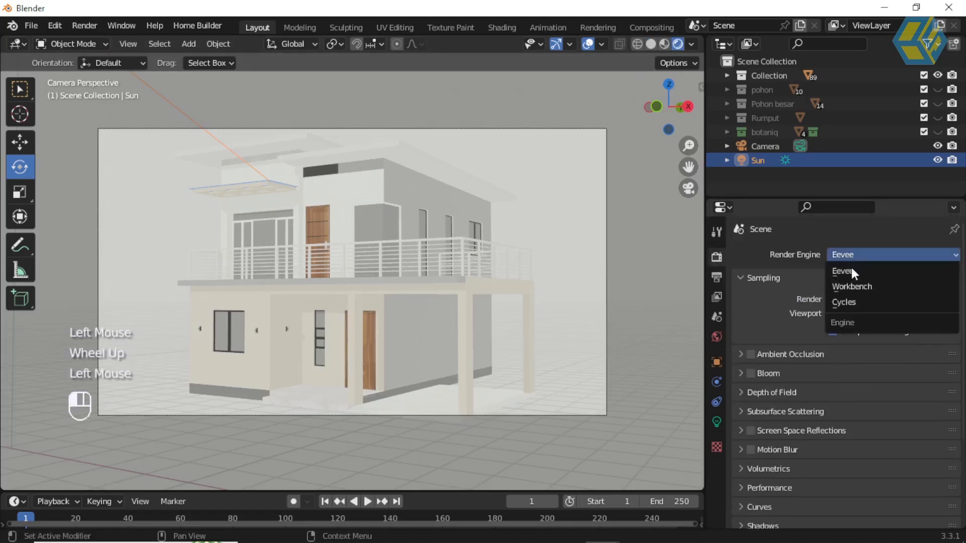
{"action": "left_click", "coordinate": [857, 300]}
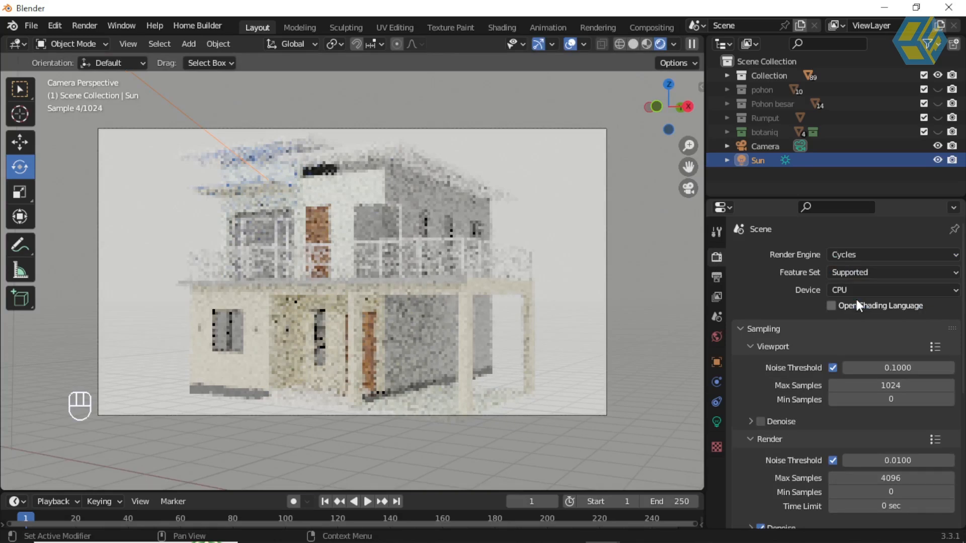
{"action": "mouse_move", "coordinate": [632, 540]}
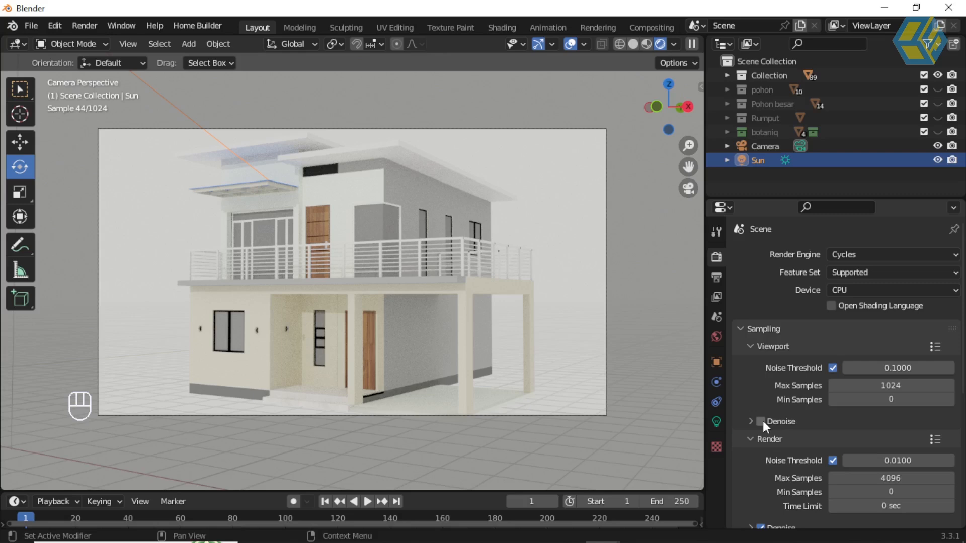
Display the Sun's light settings and unhide the pohon, Pohon besar, Rumput and botaniq collections
{"action": "left_click", "coordinate": [716, 423]}
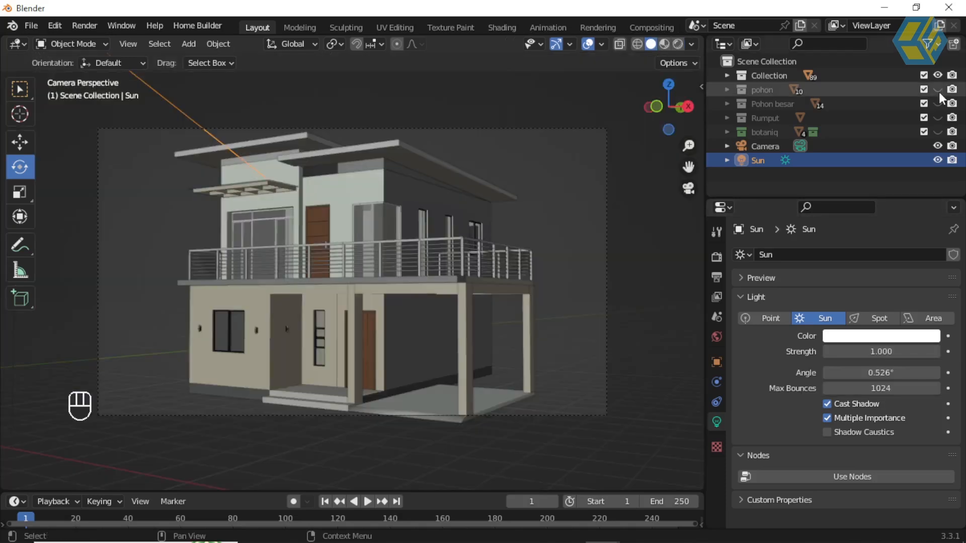
{"action": "left_click", "coordinate": [938, 90]}
{"action": "left_click", "coordinate": [938, 103]}
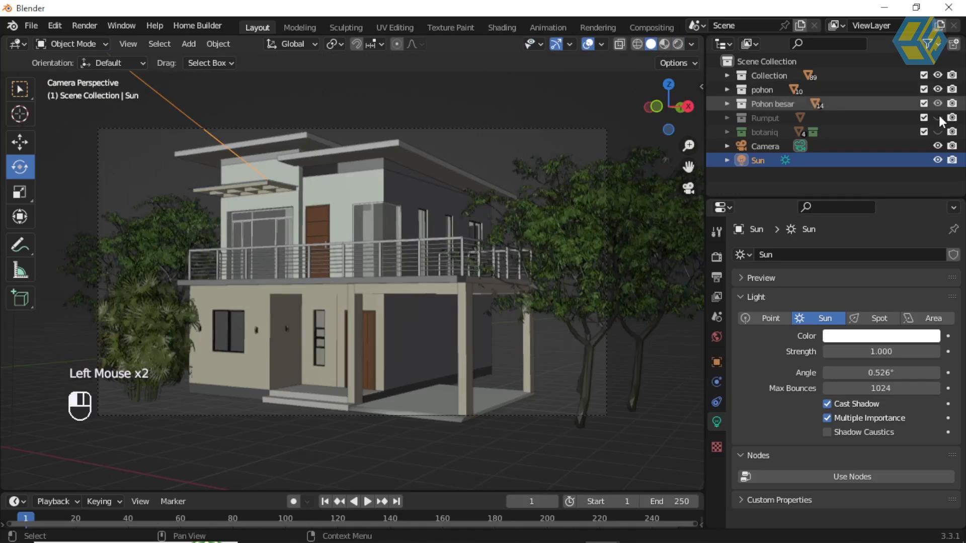
{"action": "left_click", "coordinate": [938, 117]}
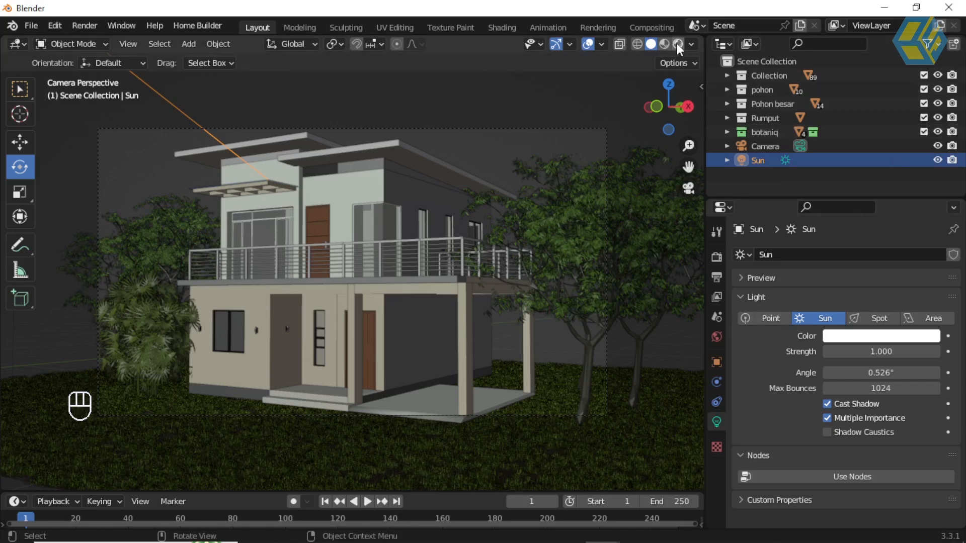
Bring up the scene's render settings and preview the house with its trees and grass in rendered shading
{"action": "left_click", "coordinate": [688, 190]}
{"action": "left_click", "coordinate": [687, 190]}
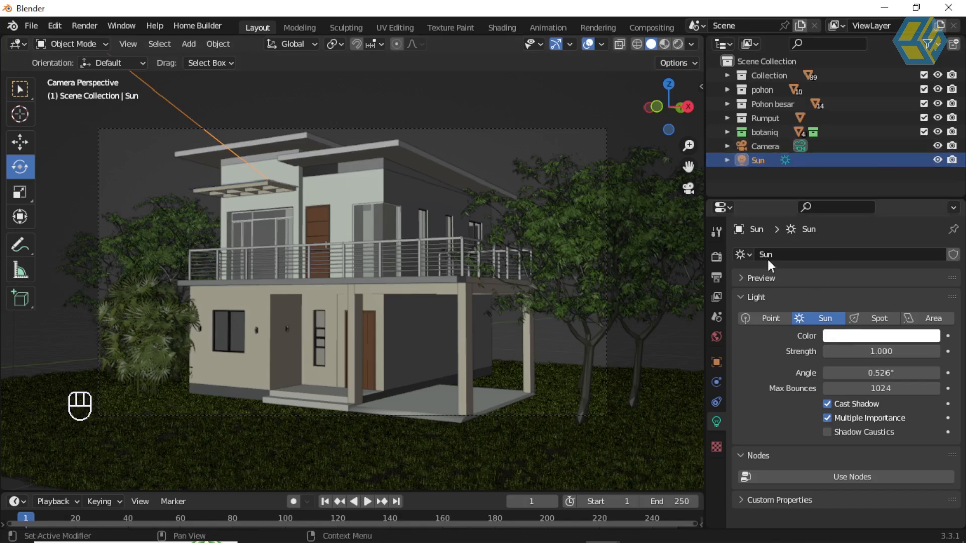
{"action": "left_click", "coordinate": [717, 257]}
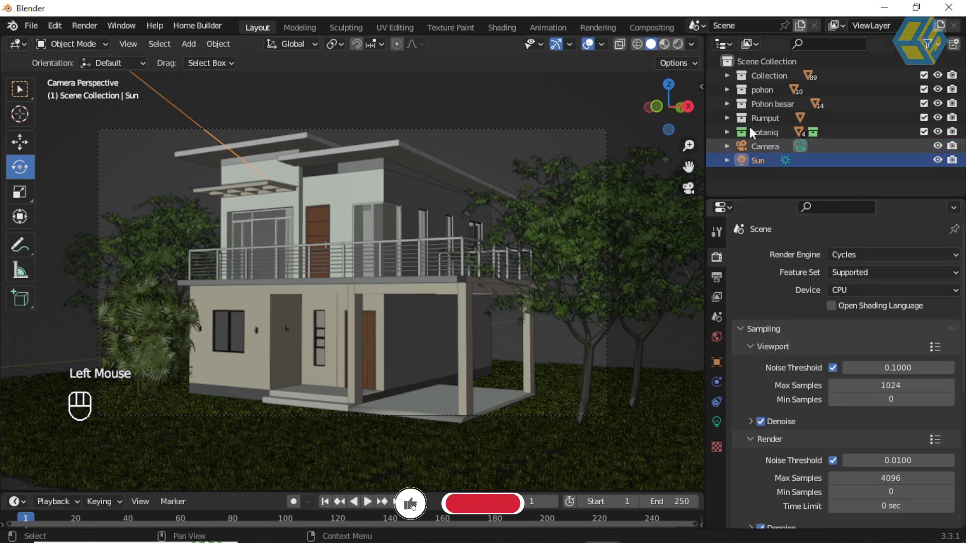
{"action": "left_click", "coordinate": [678, 44]}
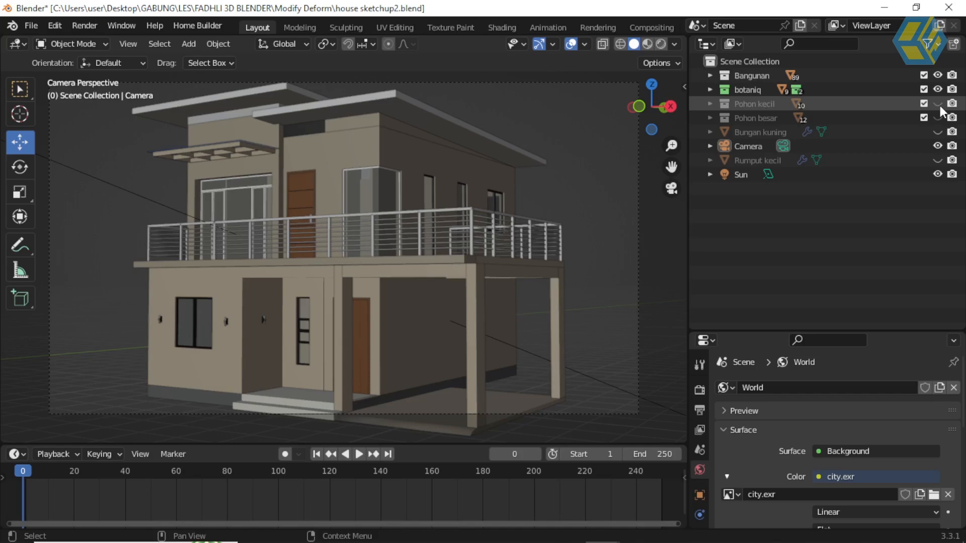
In house sketchup2.blend, unhide Pohon kecil, Pohon besar and Bungan kuning, and display the Cycles sampling settings
{"action": "left_click_drag", "start_coordinate": [940, 106], "coordinate": [939, 132]}
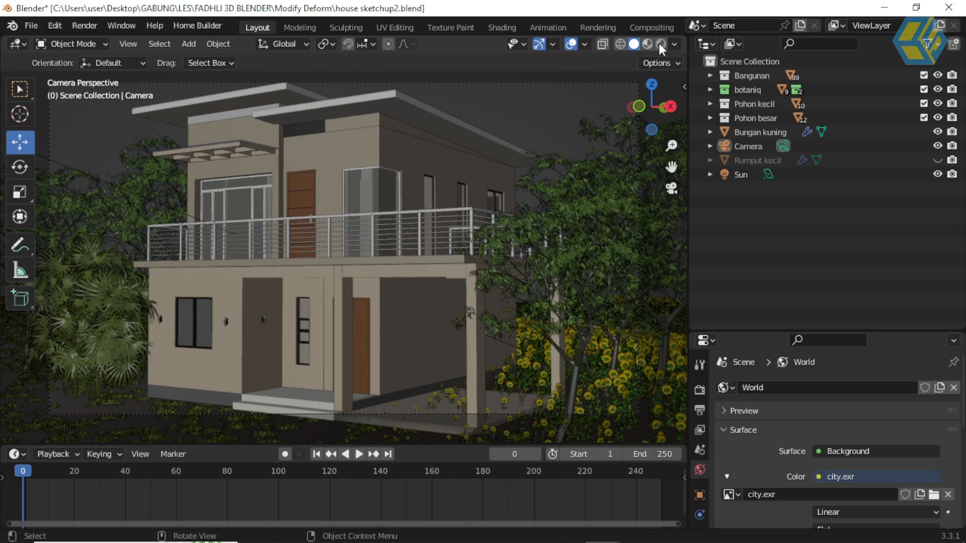
{"action": "left_click", "coordinate": [700, 391]}
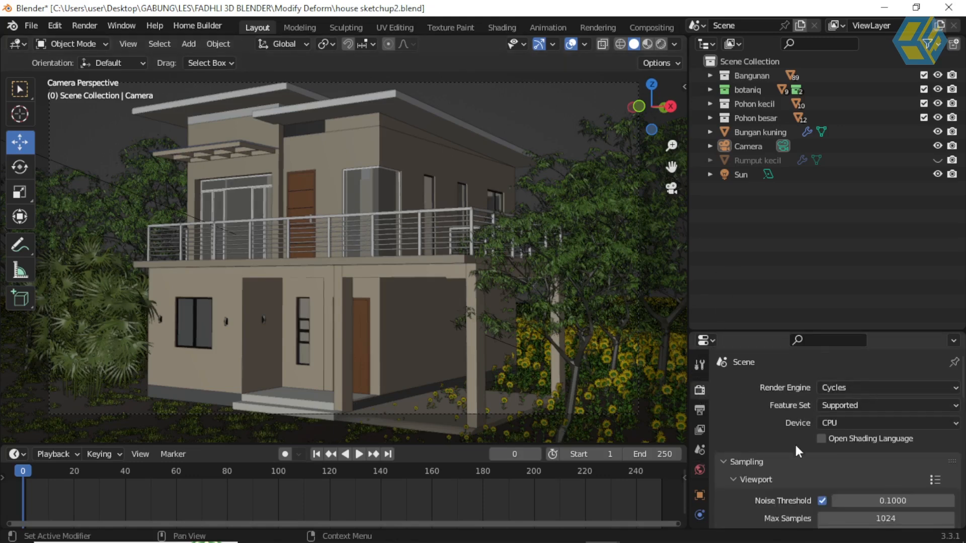
{"action": "scroll", "coordinate": [795, 443], "scroll_direction": "down", "scroll_amount": 4}
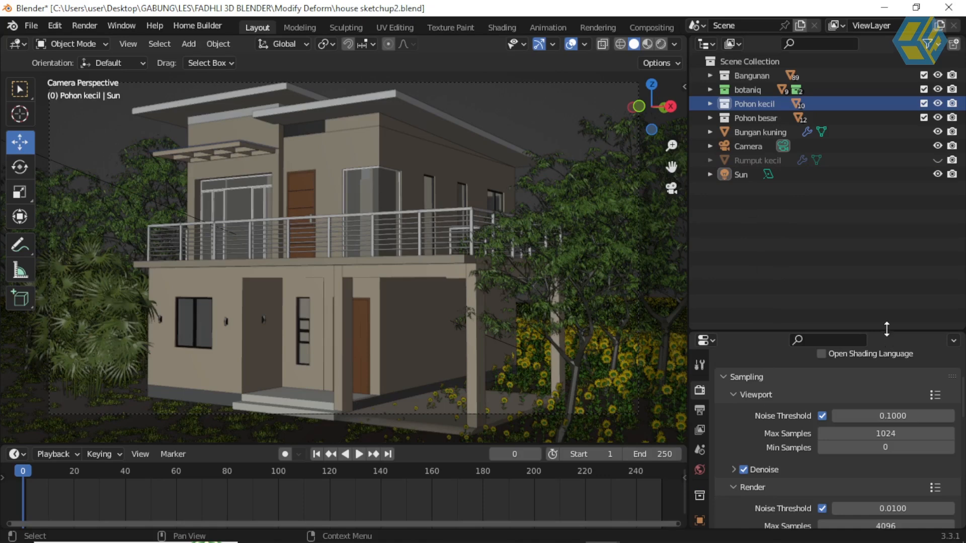
Display the Sun's light settings and examine its position and direction around the house in top view
{"action": "left_click", "coordinate": [885, 292]}
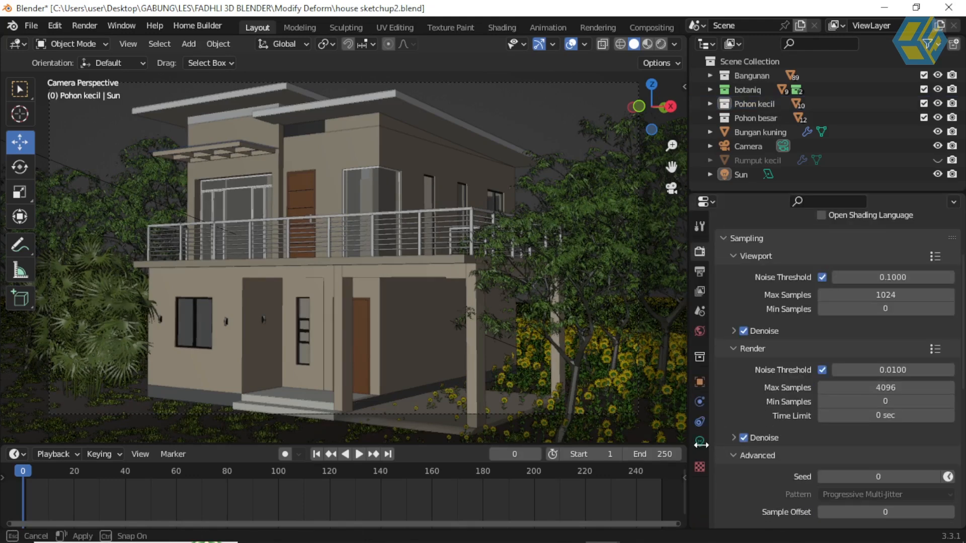
{"action": "left_click", "coordinate": [744, 174]}
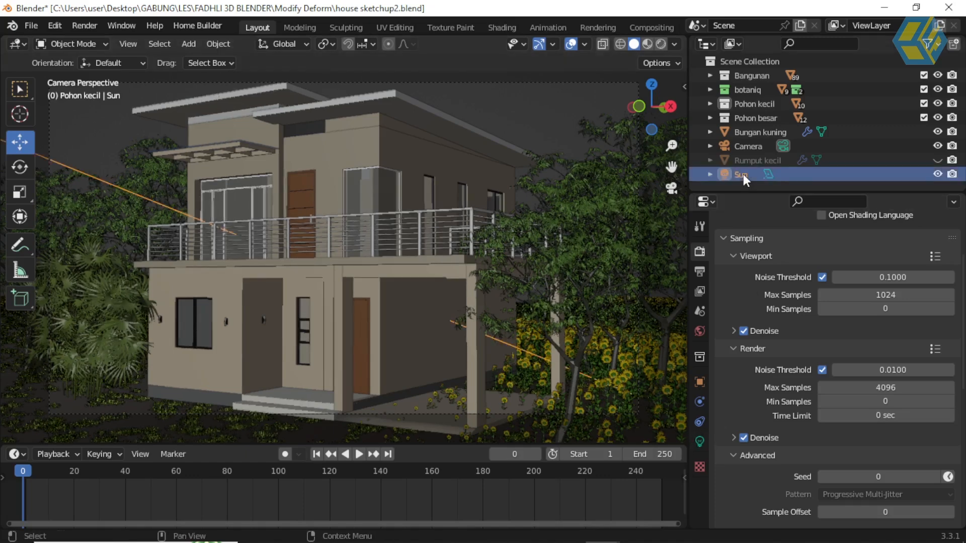
{"action": "left_click", "coordinate": [699, 442]}
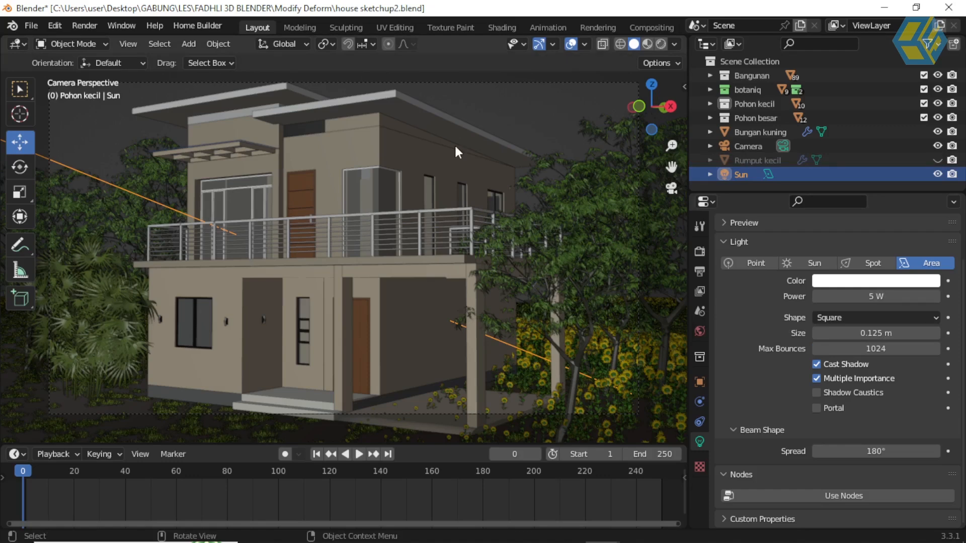
{"action": "key", "text": "KP_7"}
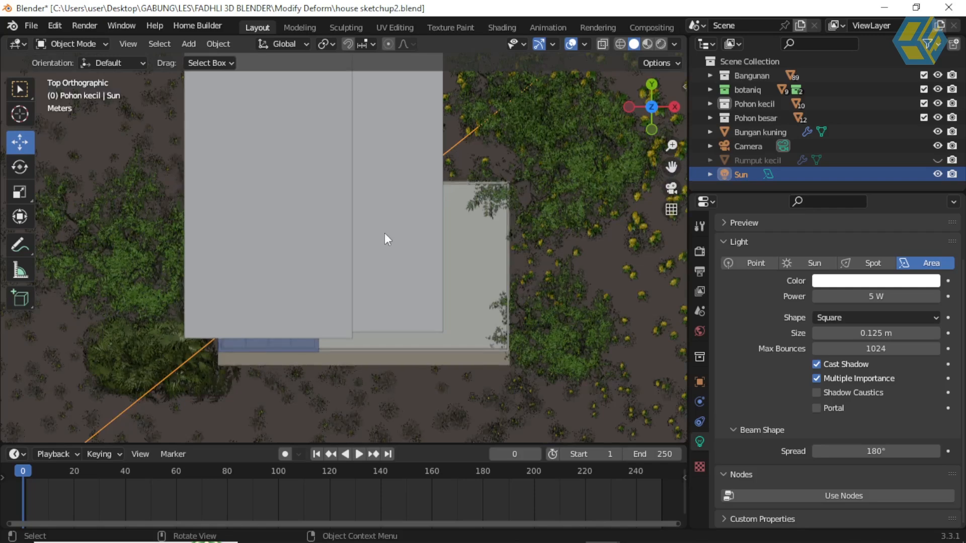
{"action": "scroll", "coordinate": [385, 234], "scroll_direction": "down", "scroll_amount": 4}
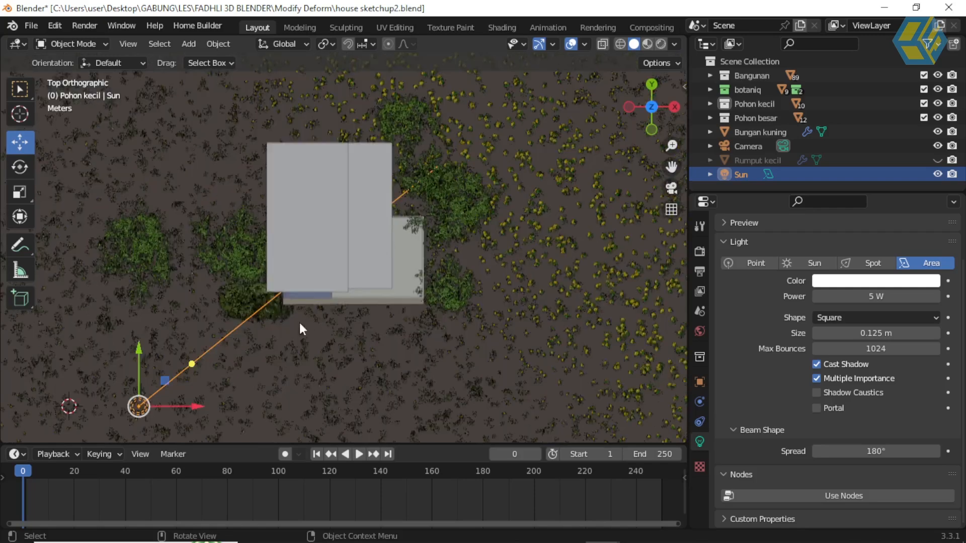
{"action": "scroll", "coordinate": [195, 374], "scroll_direction": "down", "scroll_amount": 2}
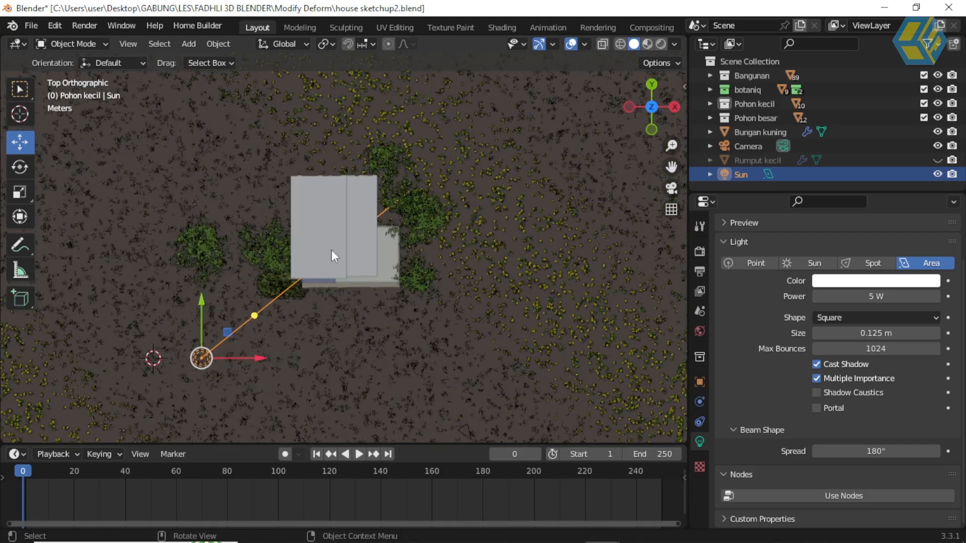
{"action": "scroll", "coordinate": [390, 262], "scroll_direction": "down", "scroll_amount": 2}
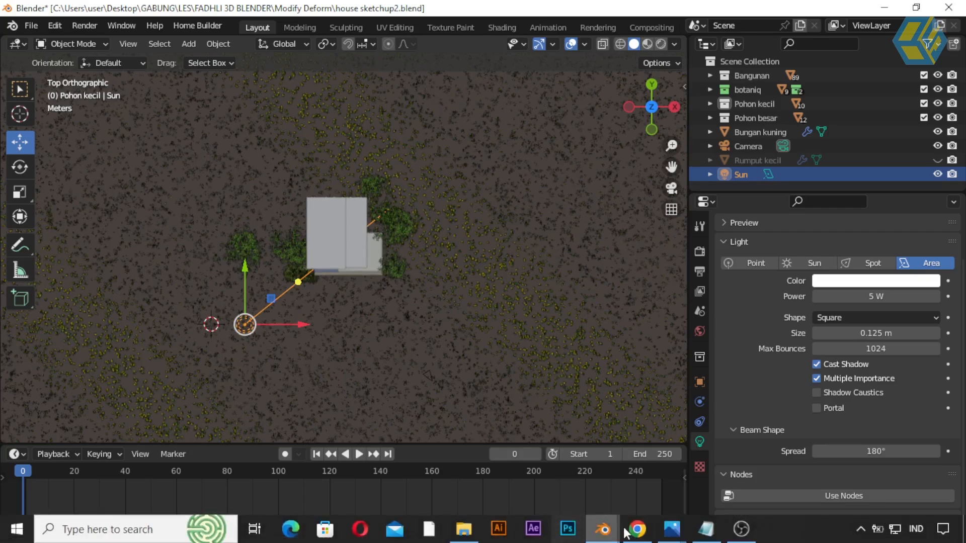
Bring up the unsaved house scene for a comparison, and return to house sketchup2.blend
{"action": "mouse_move", "coordinate": [603, 536]}
{"action": "left_click", "coordinate": [646, 473]}
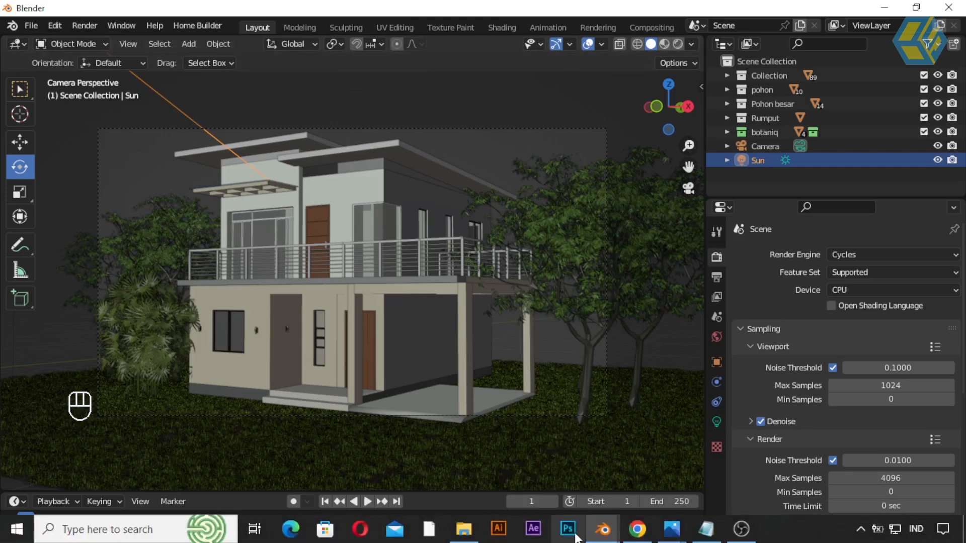
{"action": "mouse_move", "coordinate": [604, 533]}
{"action": "left_click", "coordinate": [509, 462]}
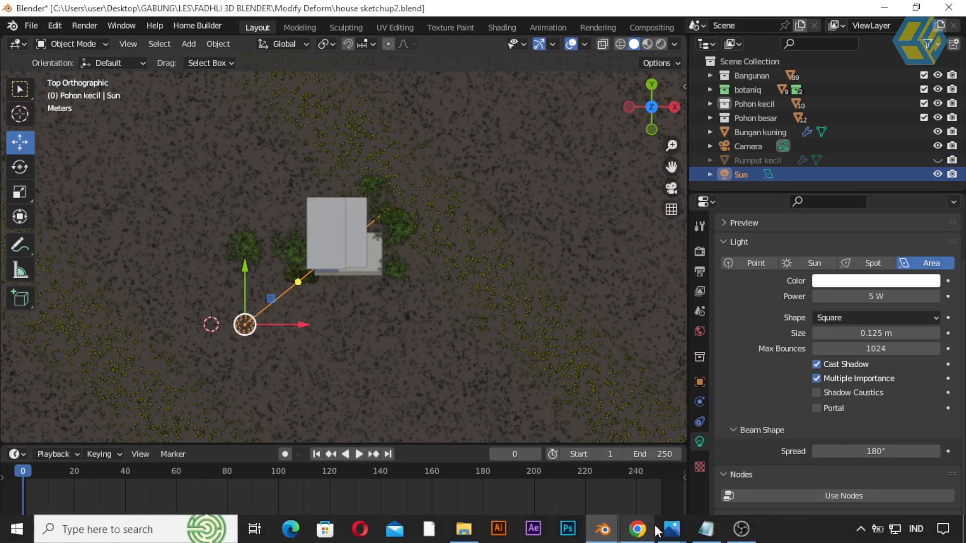
Switch to the unsaved house scene and rotate the Sun clockwise in top view so it shines diagonally across the lot
{"action": "mouse_move", "coordinate": [605, 533]}
{"action": "left_click", "coordinate": [656, 479]}
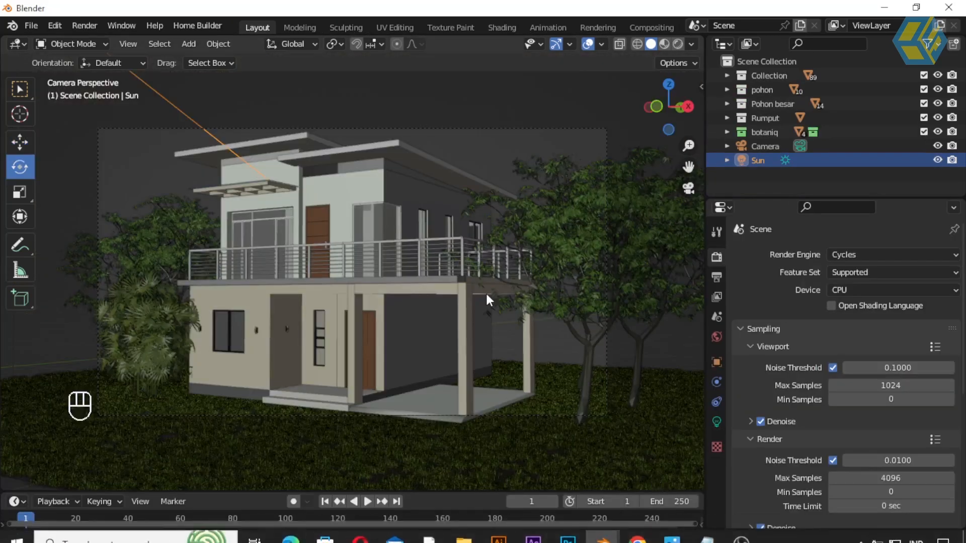
{"action": "key", "text": "KP_7"}
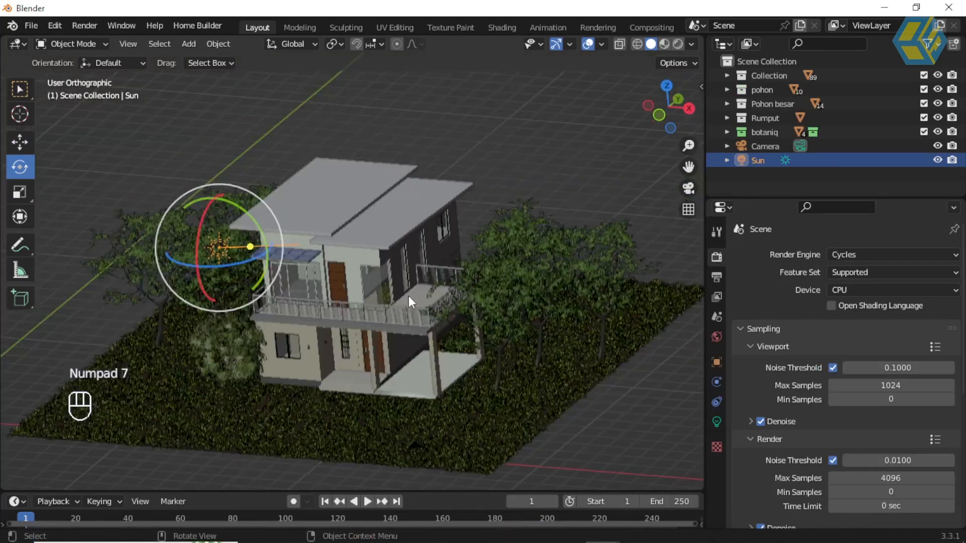
{"action": "scroll", "coordinate": [383, 313], "scroll_direction": "down", "scroll_amount": 3}
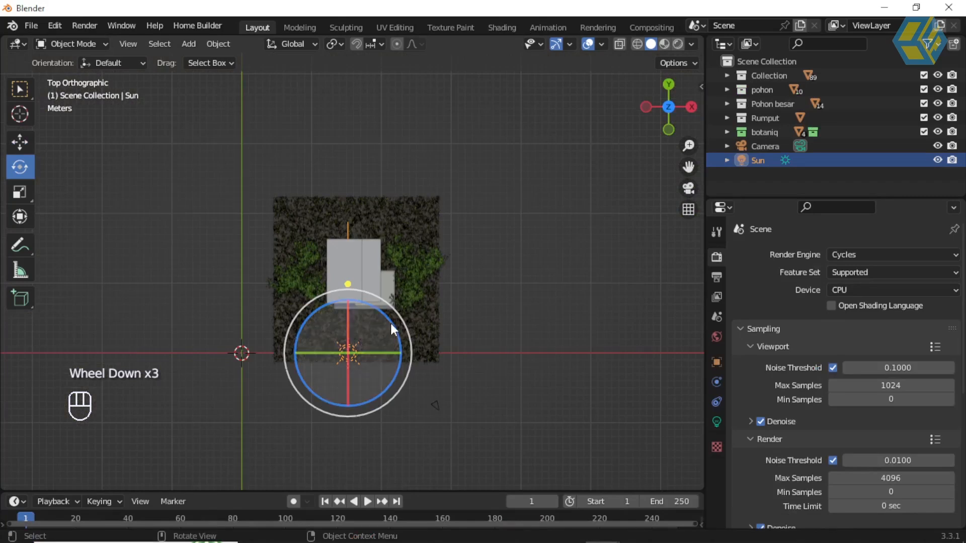
{"action": "left_click_drag", "start_coordinate": [393, 327], "coordinate": [419, 392]}
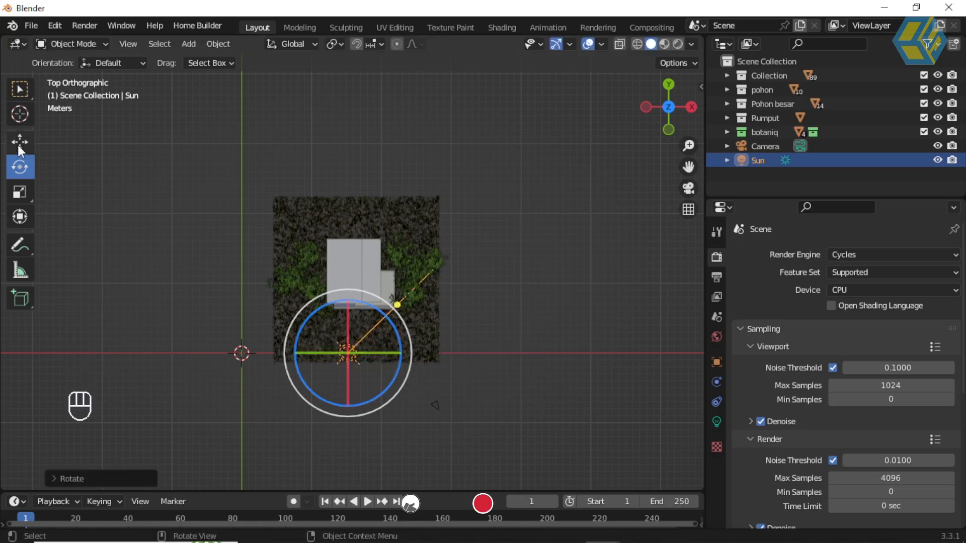
Move the Sun along the negative X axis to the front corner of the grass area, aimed at the house
{"action": "left_click", "coordinate": [20, 142]}
{"action": "left_click_drag", "start_coordinate": [393, 347], "coordinate": [280, 346]}
{"action": "left_click_drag", "start_coordinate": [483, 297], "coordinate": [477, 272]}
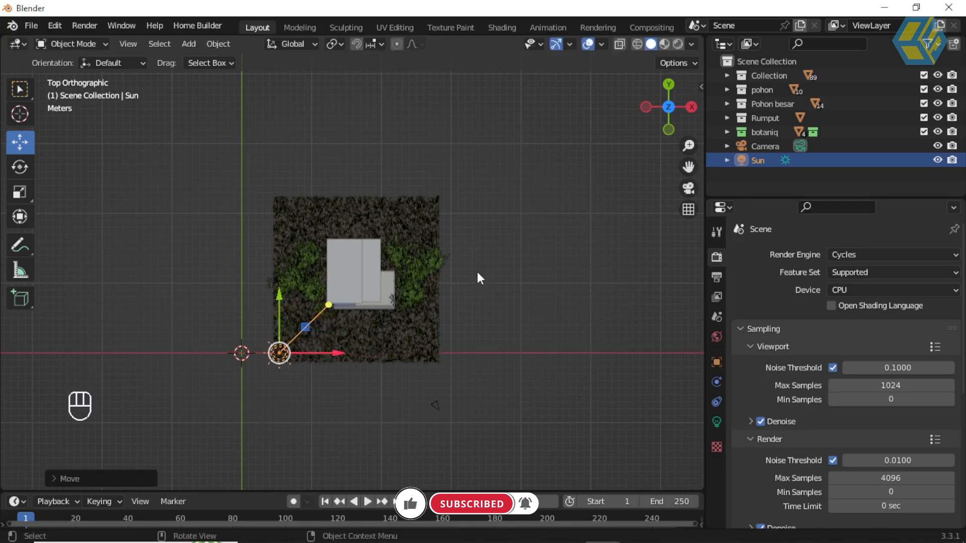
Switch to house sketchup2.blend and examine its Sun direction through the camera view
{"action": "mouse_move", "coordinate": [609, 531]}
{"action": "left_click", "coordinate": [501, 467]}
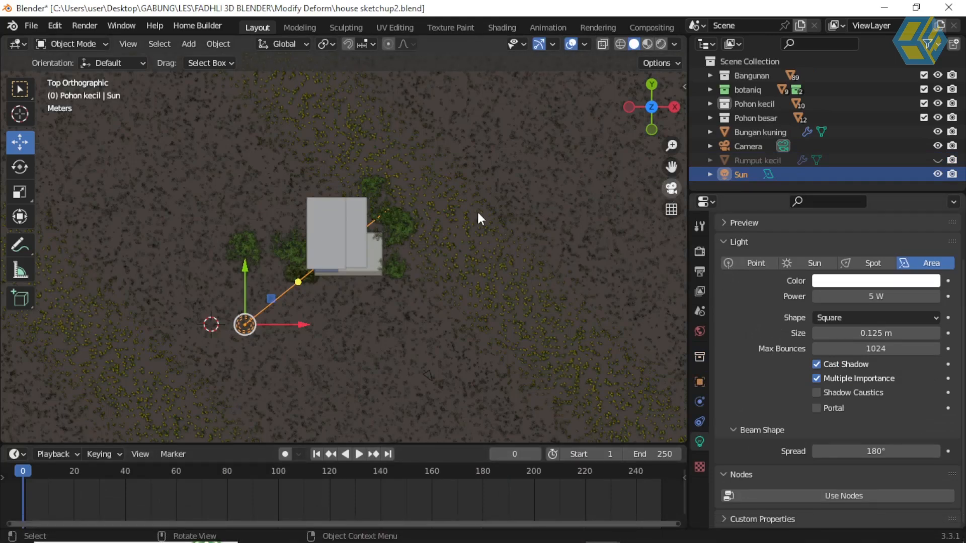
{"action": "middle_click_drag", "start_coordinate": [479, 213], "coordinate": [478, 213]}
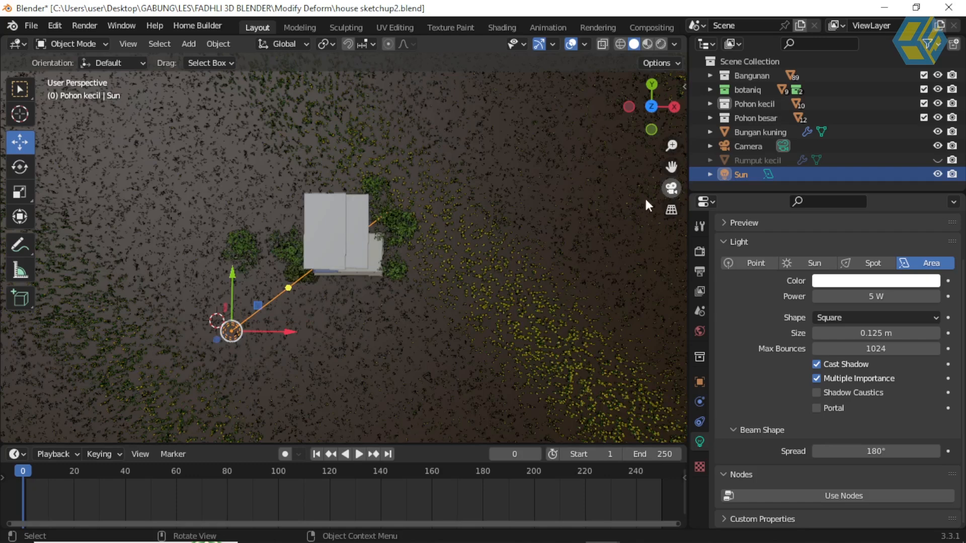
{"action": "key", "text": "KP_0"}
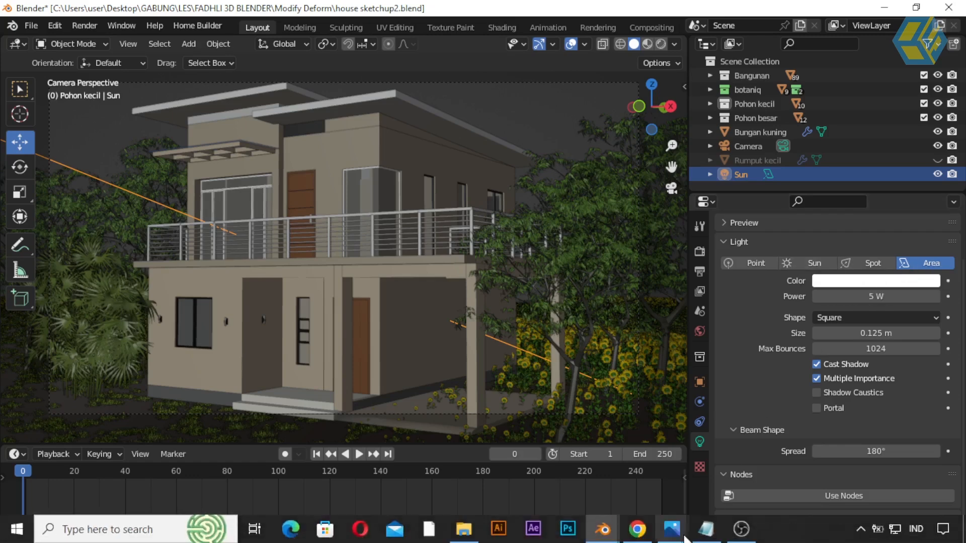
In the unsaved house scene, return to the camera view and make the Sun an Area light with 5 W power
{"action": "mouse_move", "coordinate": [603, 529]}
{"action": "left_click", "coordinate": [646, 472]}
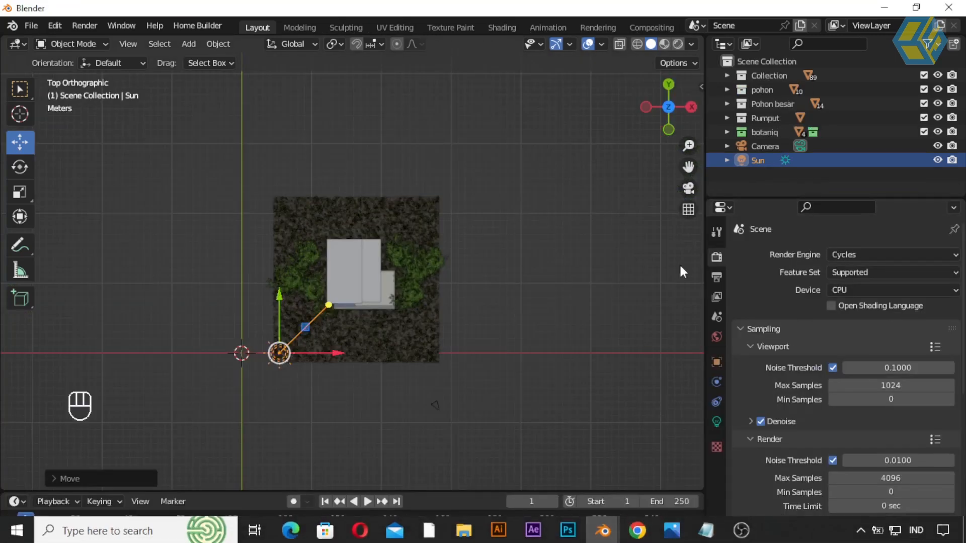
{"action": "left_click", "coordinate": [688, 189]}
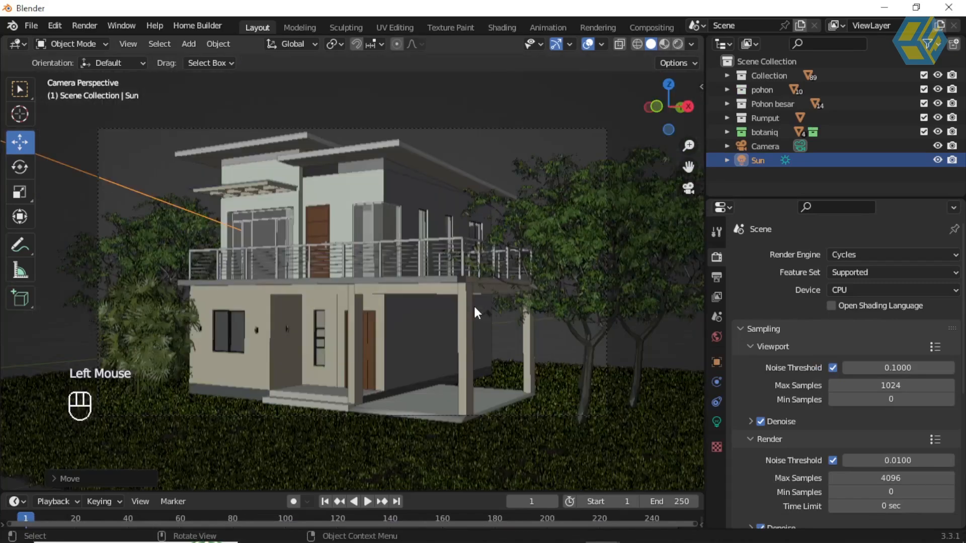
{"action": "left_click", "coordinate": [717, 421]}
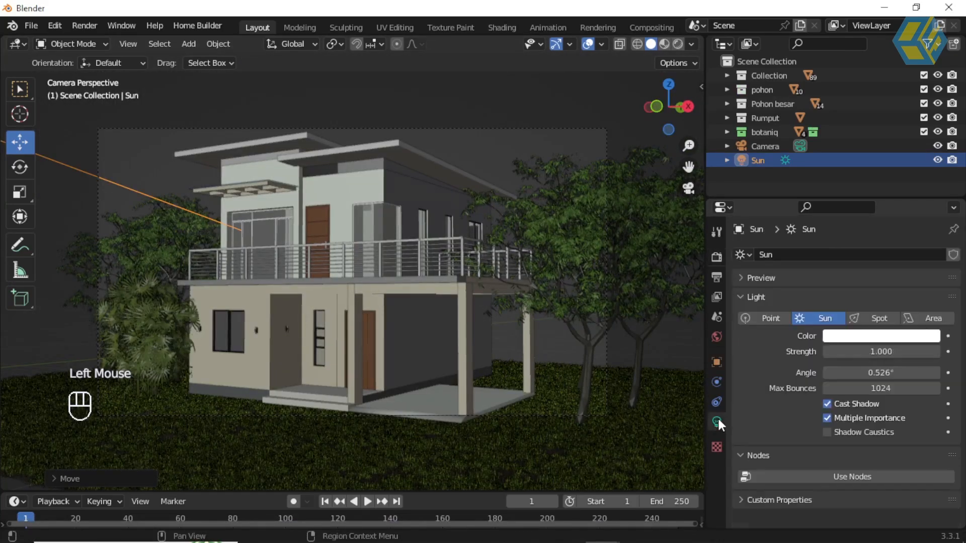
{"action": "left_click", "coordinate": [930, 318]}
{"action": "left_click", "coordinate": [883, 351]}
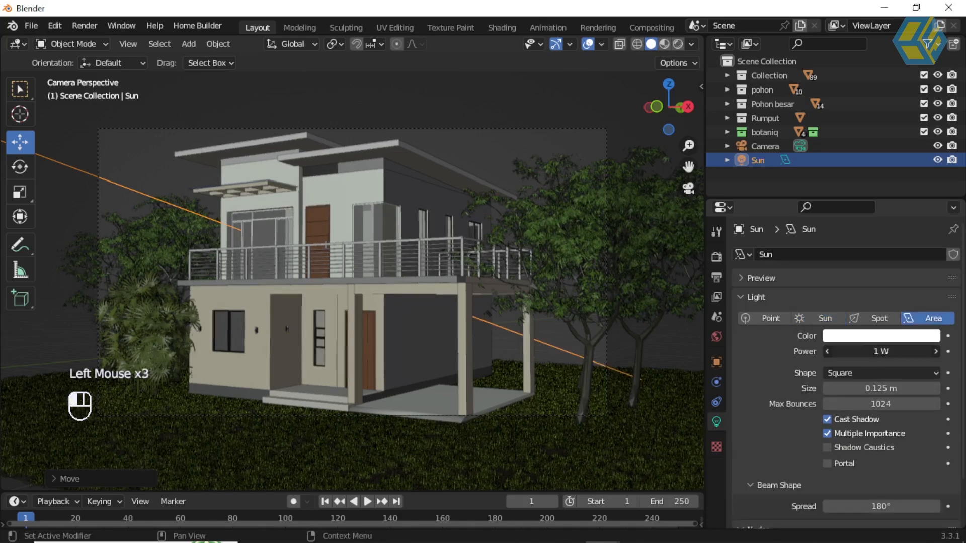
{"action": "type", "text": "5"}
{"action": "key", "text": "Return"}
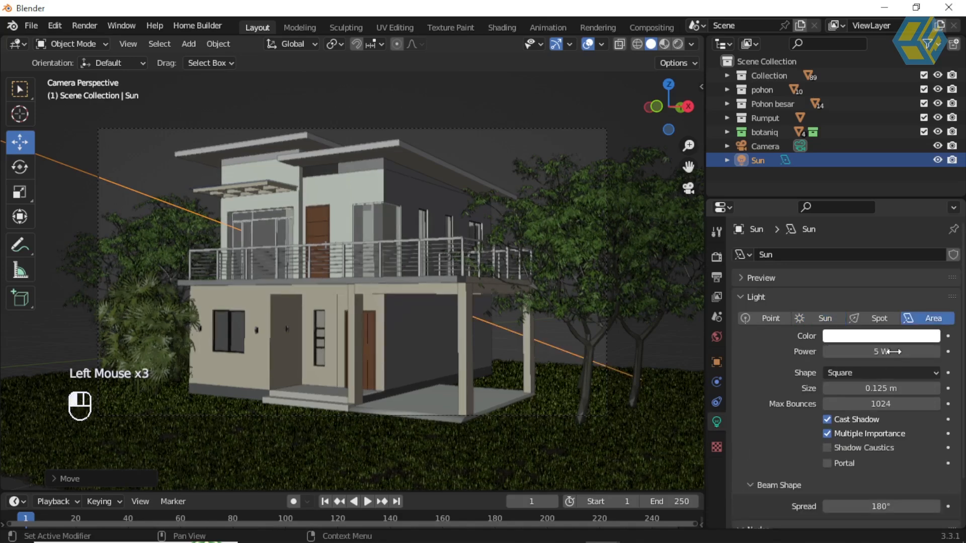
Preview the Sun lighting in rendered shading, return to solid shading, and bring up the hasil low.JPG result image in Photos
{"action": "left_click", "coordinate": [678, 42]}
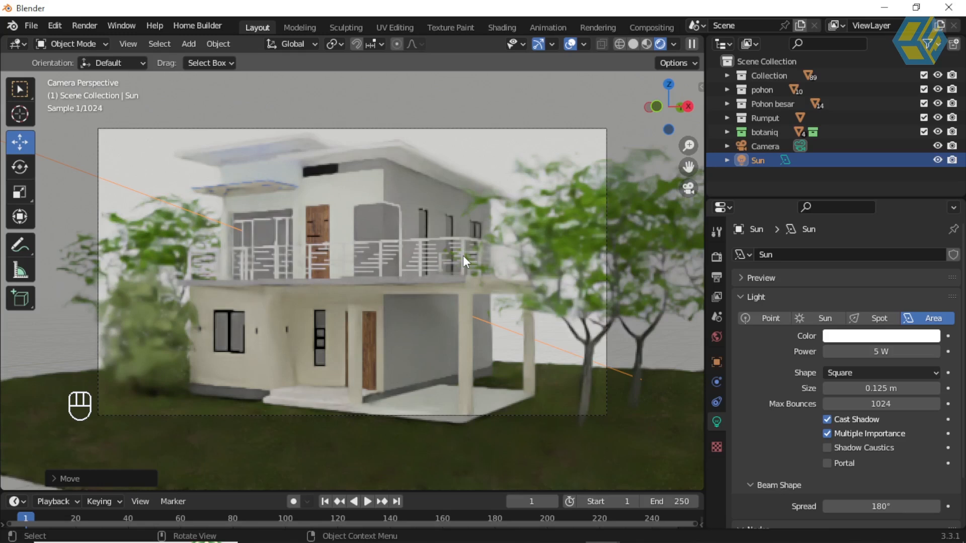
{"action": "left_click", "coordinate": [633, 45]}
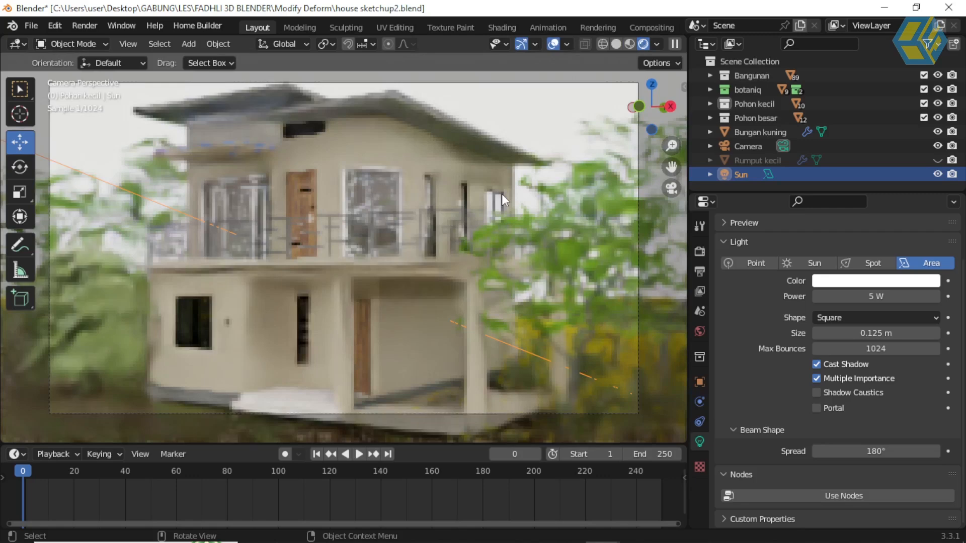
{"action": "mouse_move", "coordinate": [673, 532]}
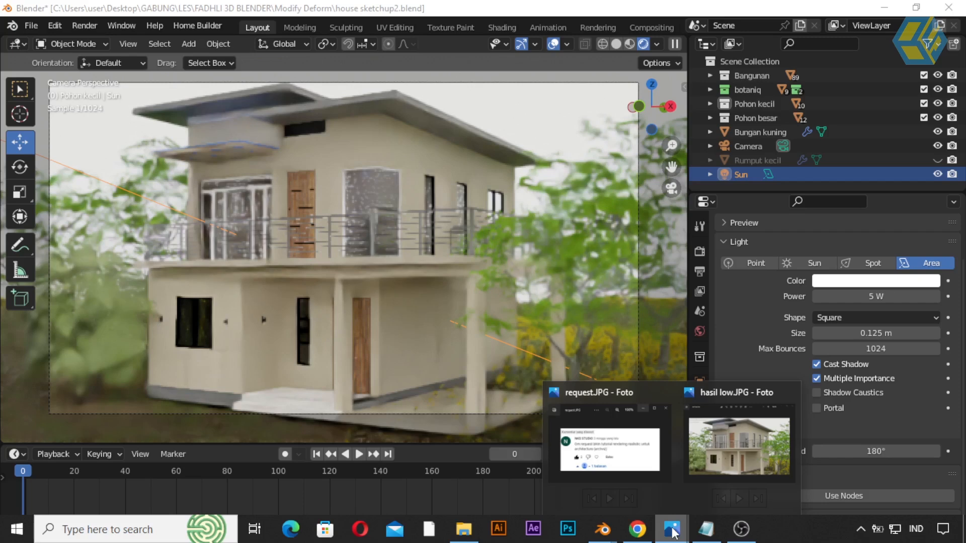
{"action": "left_click", "coordinate": [739, 443]}
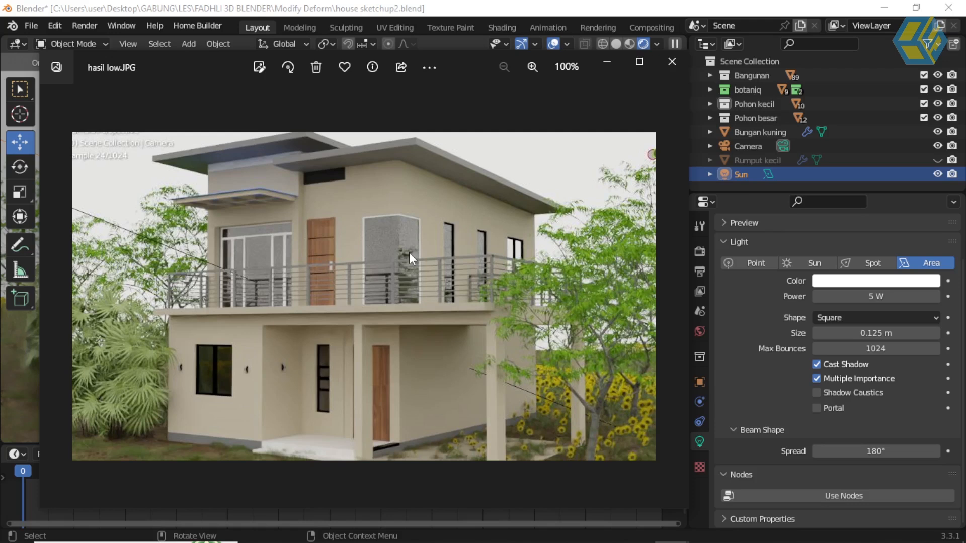
{"action": "left_click_drag", "start_coordinate": [469, 72], "coordinate": [458, 74]}
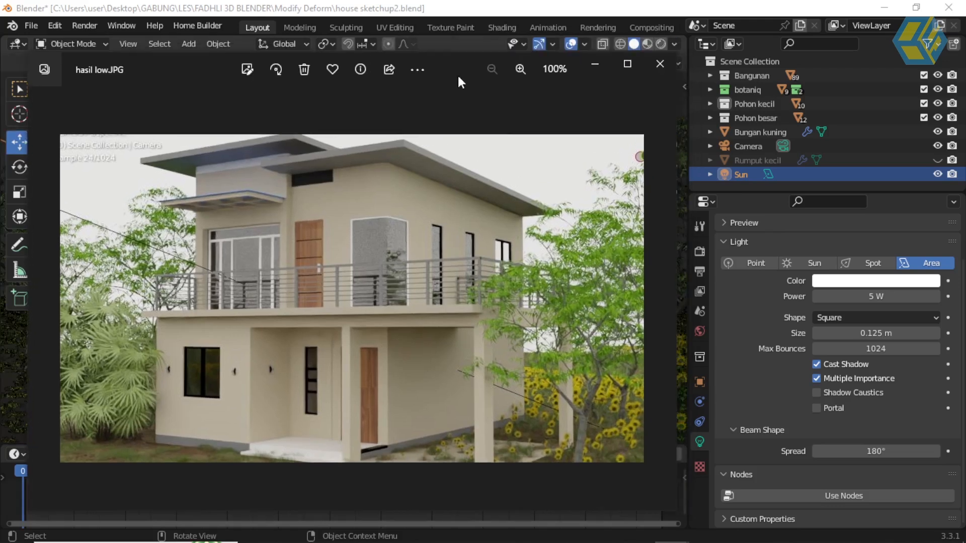